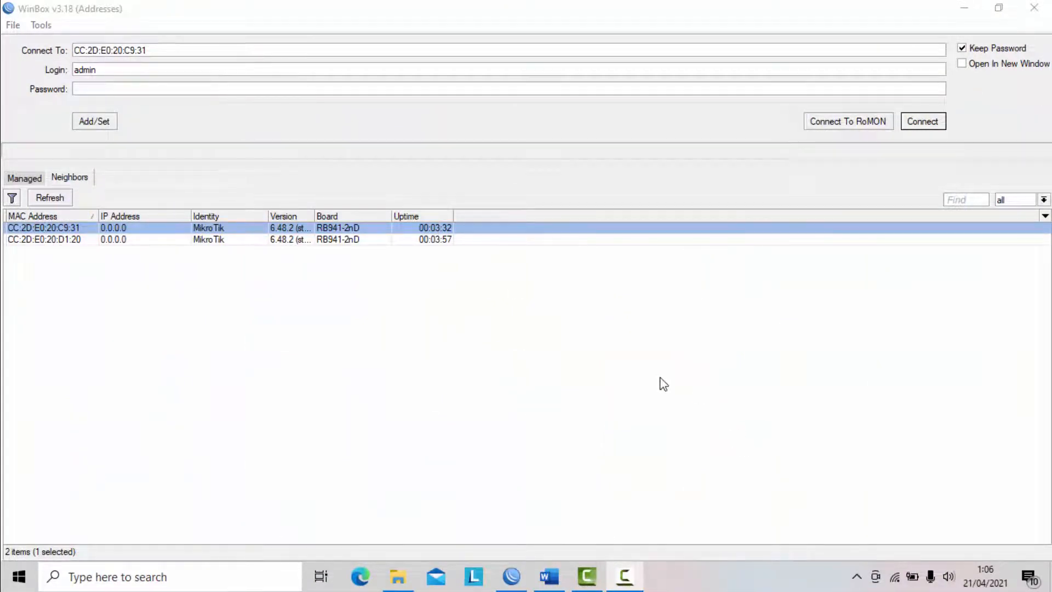
# - Switch to Word and review the exam document's equipment list, task requirements and the network topology drawing under GAMBAR KERJA
pyautogui.click(549, 576)
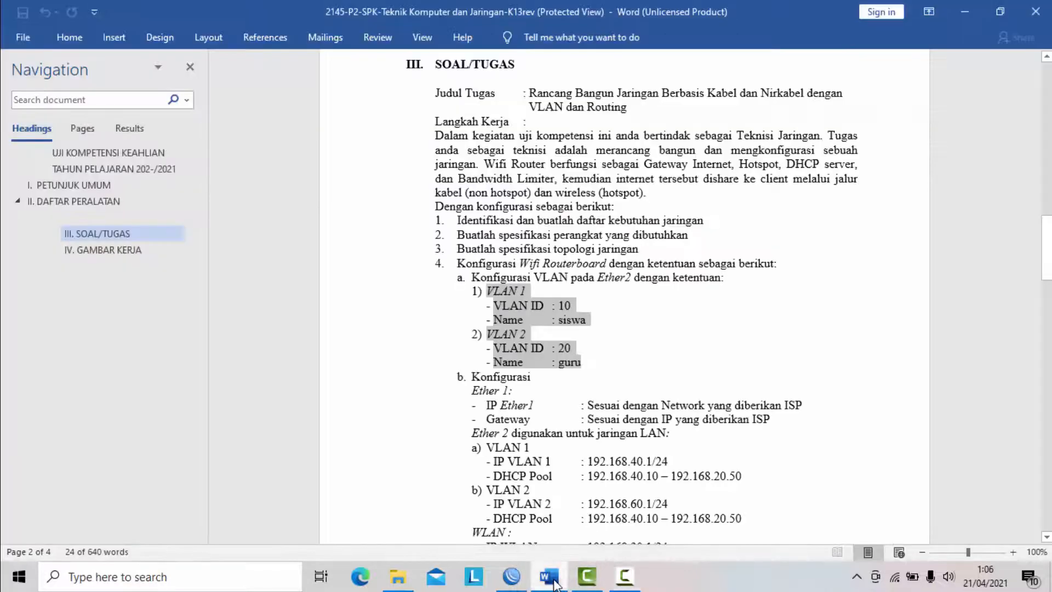
pyautogui.click(660, 336)
pyautogui.scroll(10, 658, 332)
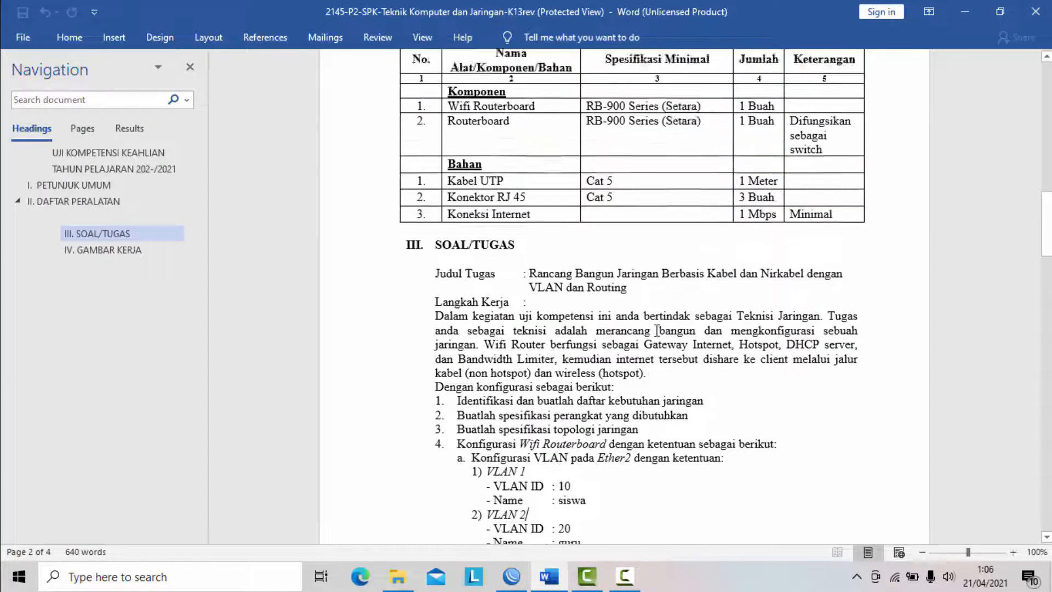
pyautogui.scroll(10, 658, 331)
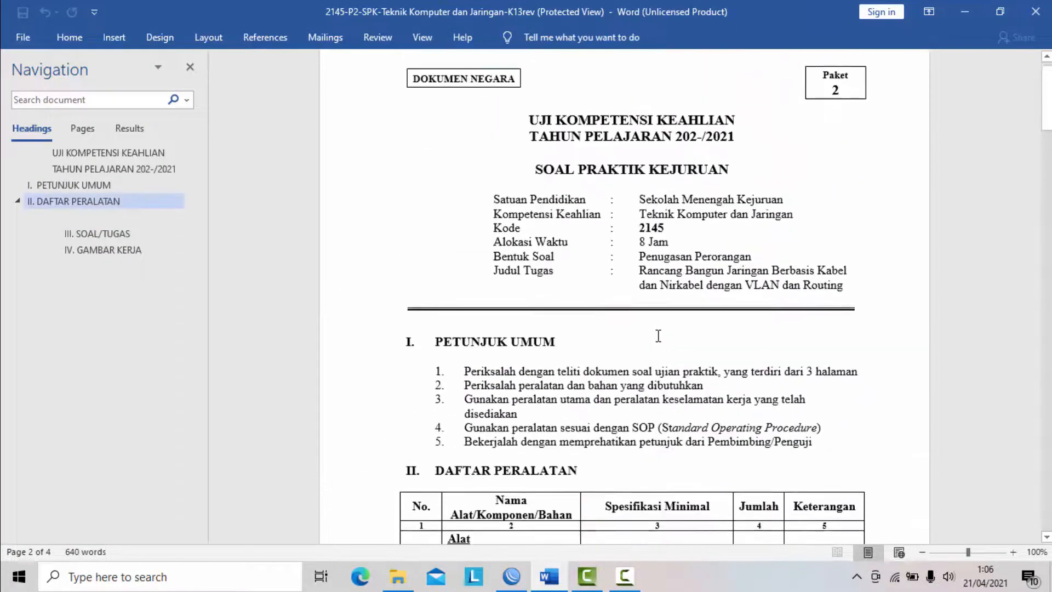
pyautogui.scroll(-15, 692, 204)
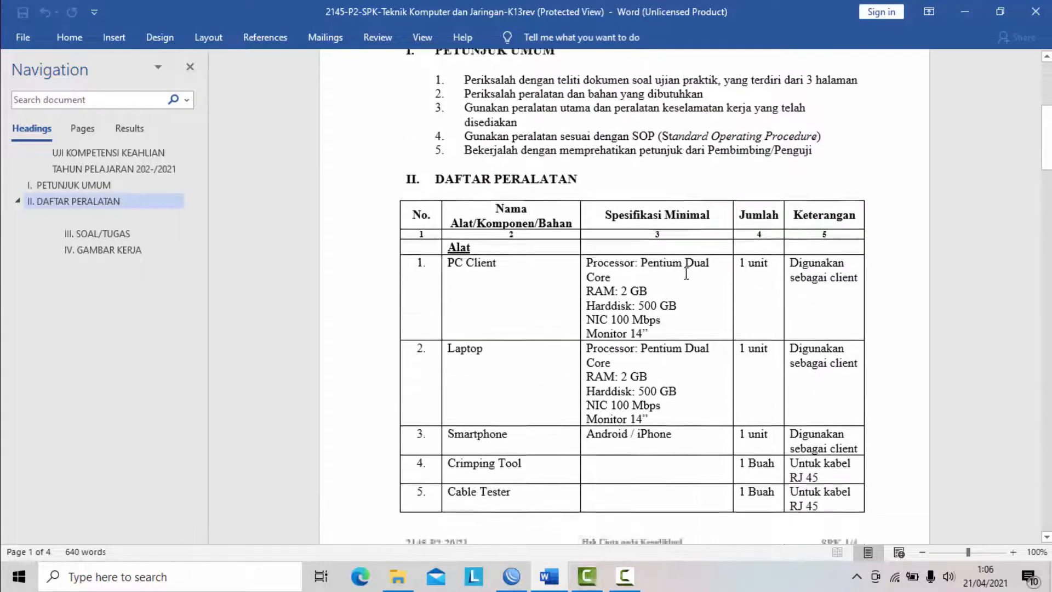
pyautogui.scroll(-10, 689, 265)
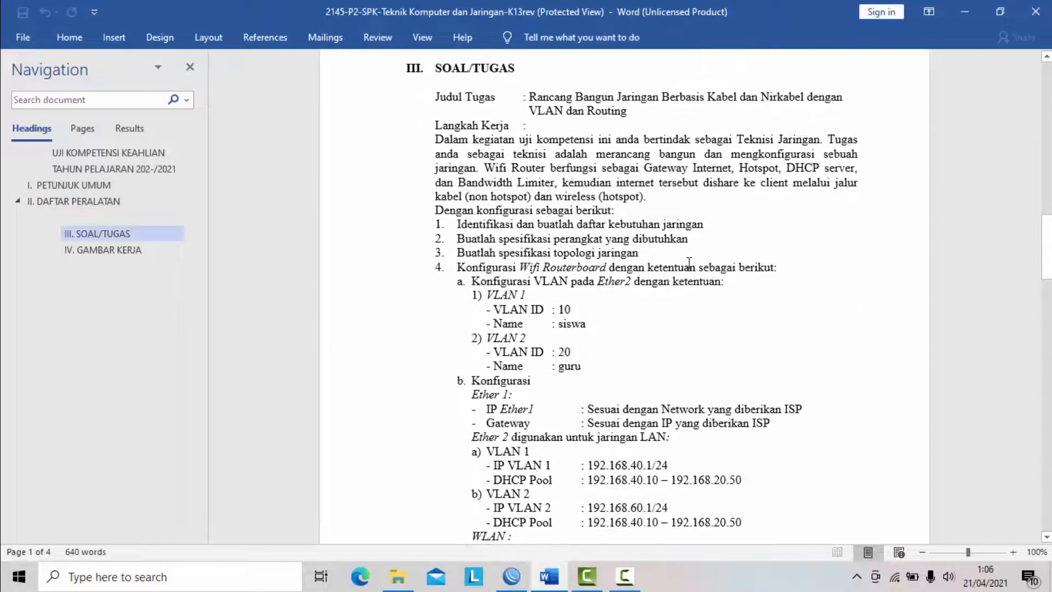
pyautogui.scroll(-15, 689, 263)
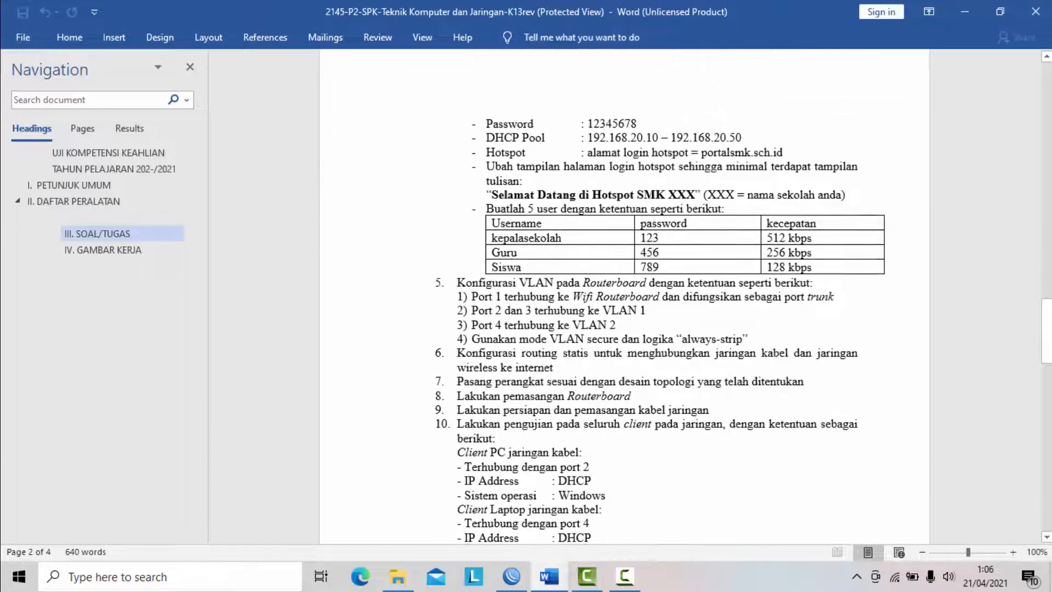
pyautogui.moveTo(1046, 383); pyautogui.dragTo(1046, 443)
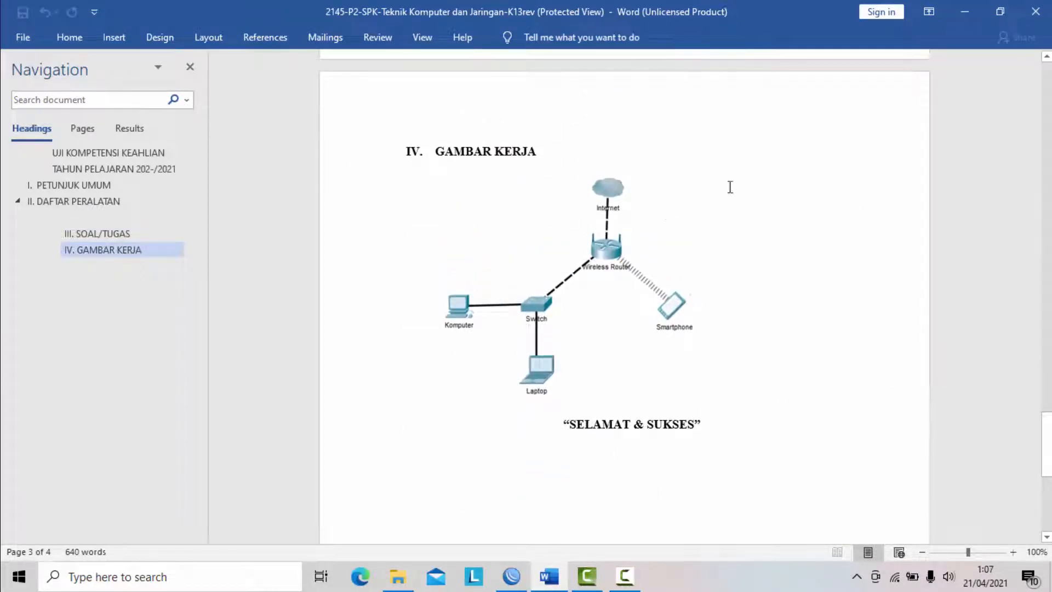
pyautogui.click(614, 246)
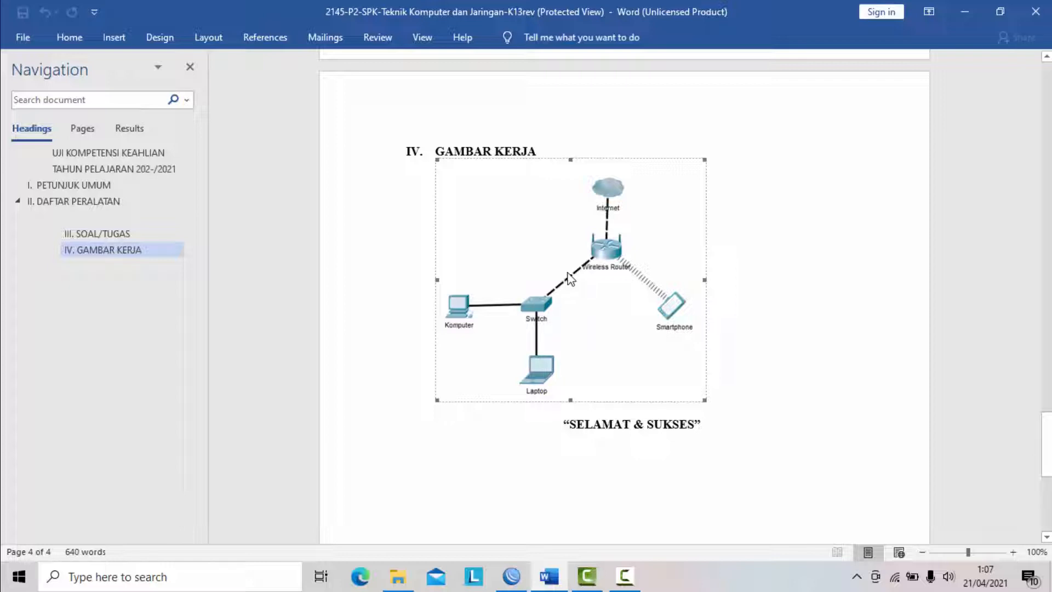
# - Go back to the SOAL/TUGAS section and highlight the Ether2 VLAN requirements from item 4a through the VLAN 2 name
pyautogui.scroll(4, 766, 349)
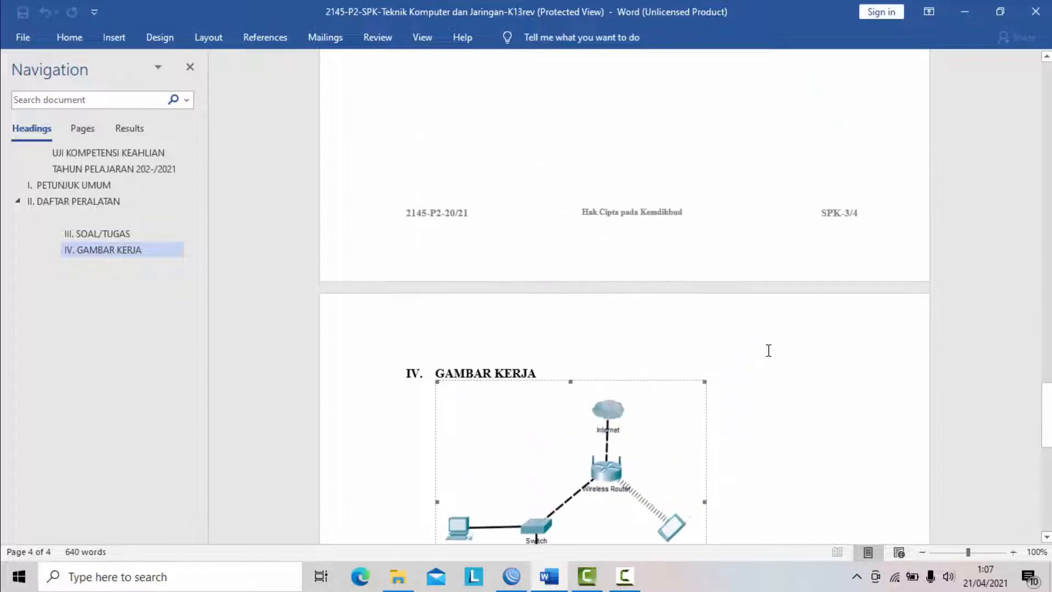
pyautogui.scroll(6, 715, 366)
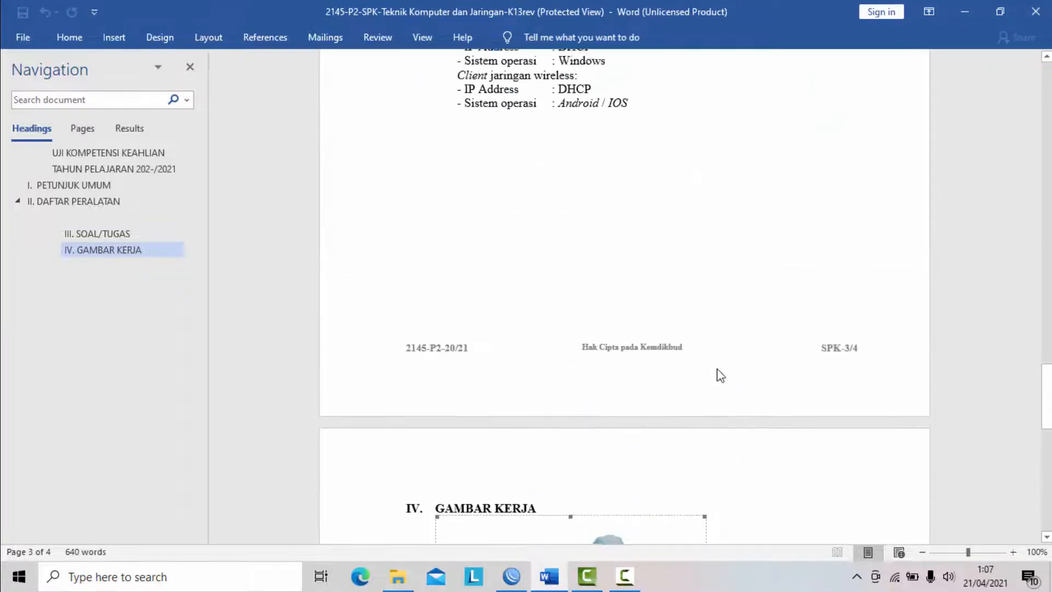
pyautogui.scroll(13, 717, 367)
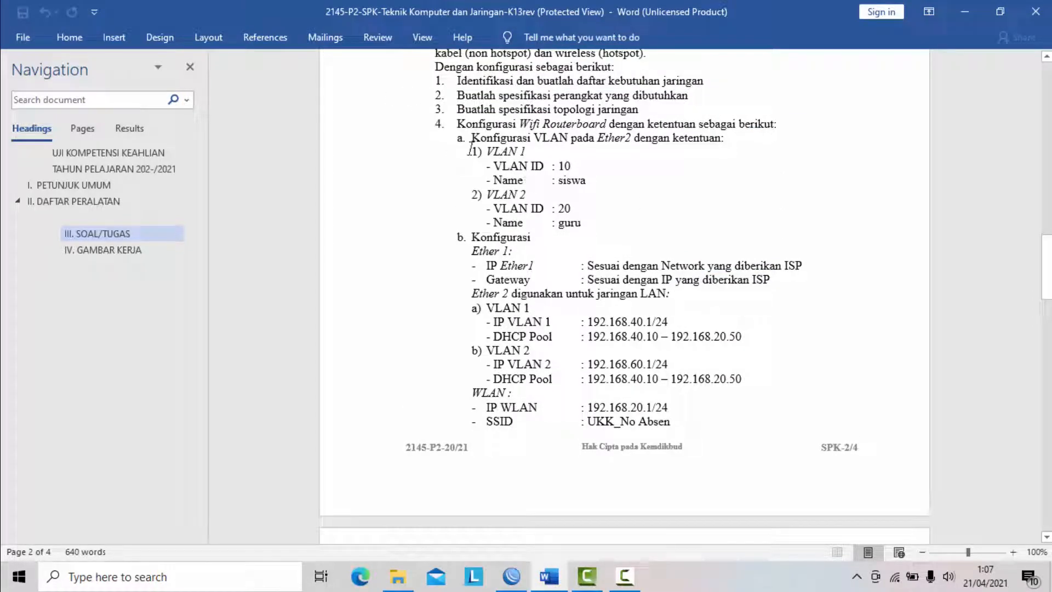
pyautogui.moveTo(474, 138); pyautogui.dragTo(572, 228)
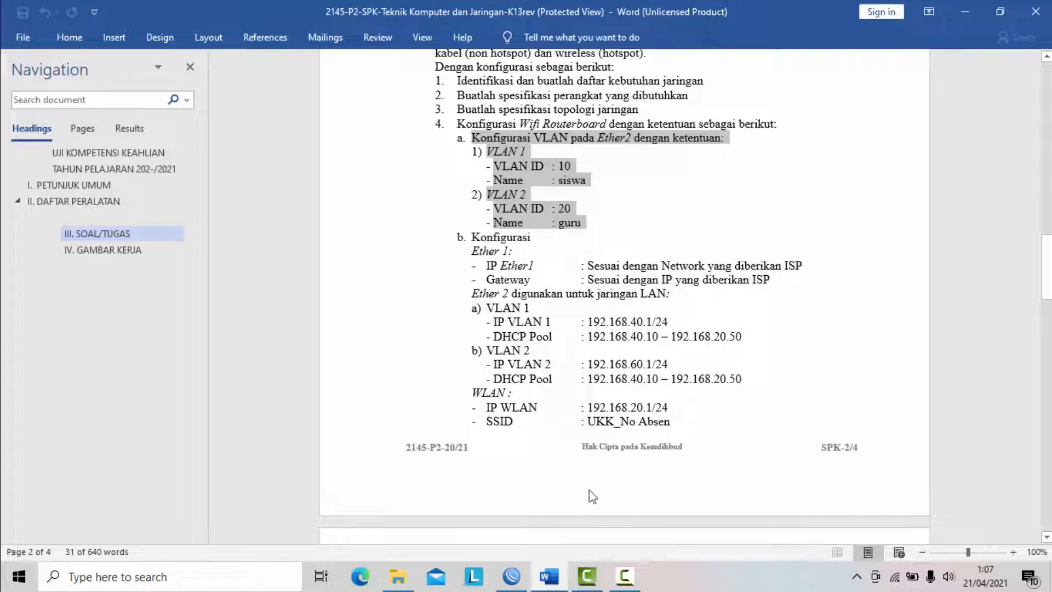
# - Switch to WinBox, refresh the neighbor list and connect to the router CC:2D:E0:20:D1:20 as admin
pyautogui.click(511, 576)
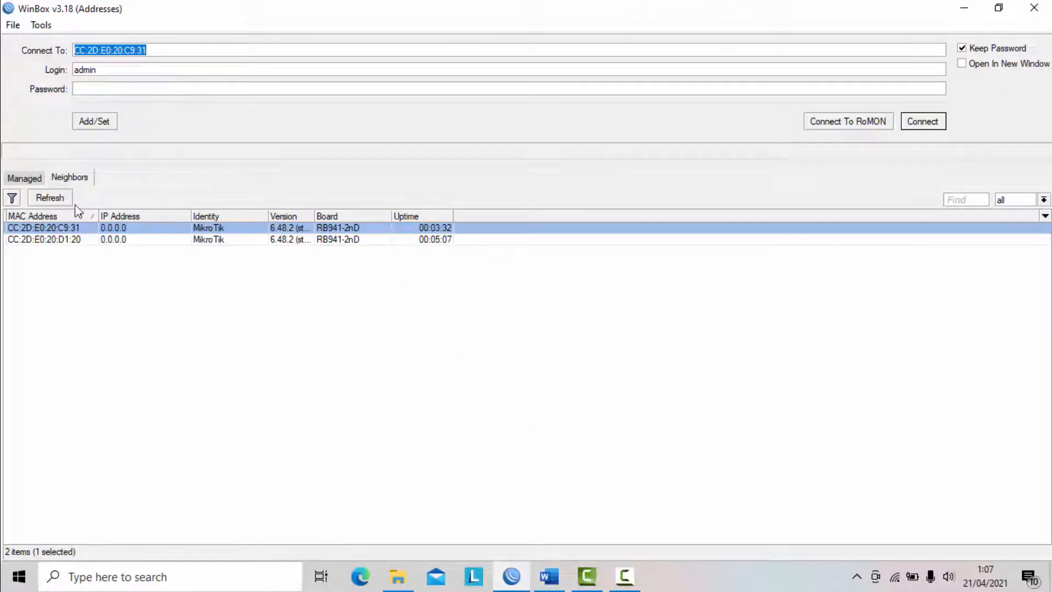
pyautogui.click(48, 200)
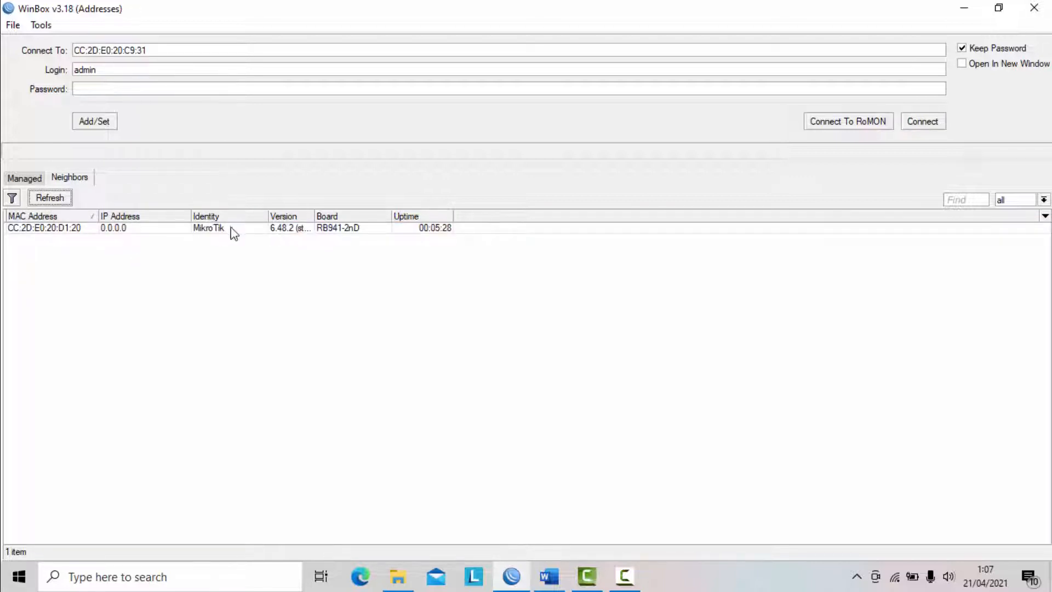
pyautogui.click(71, 229)
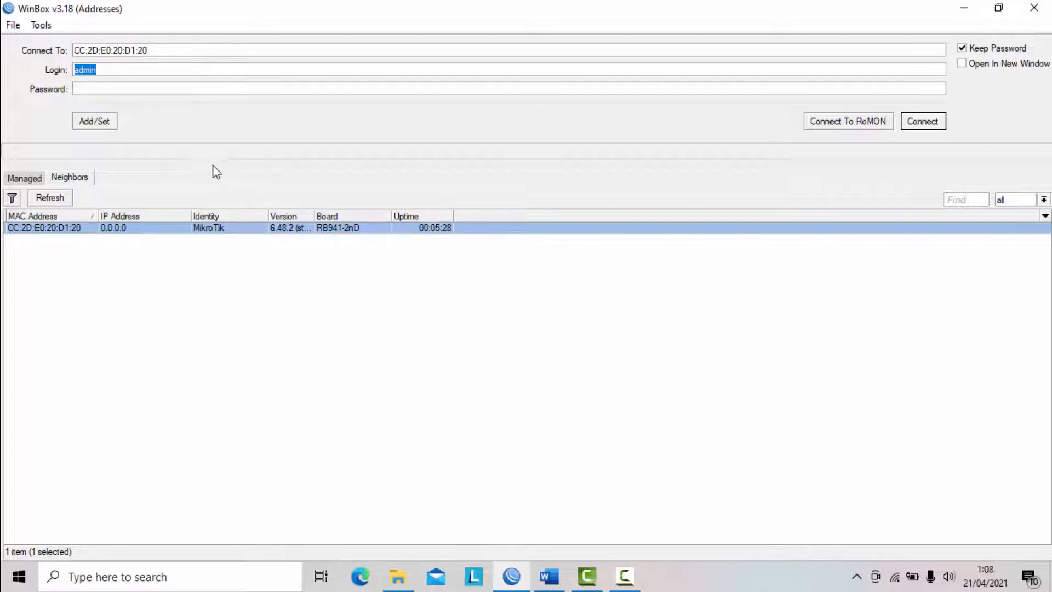
pyautogui.click(934, 124)
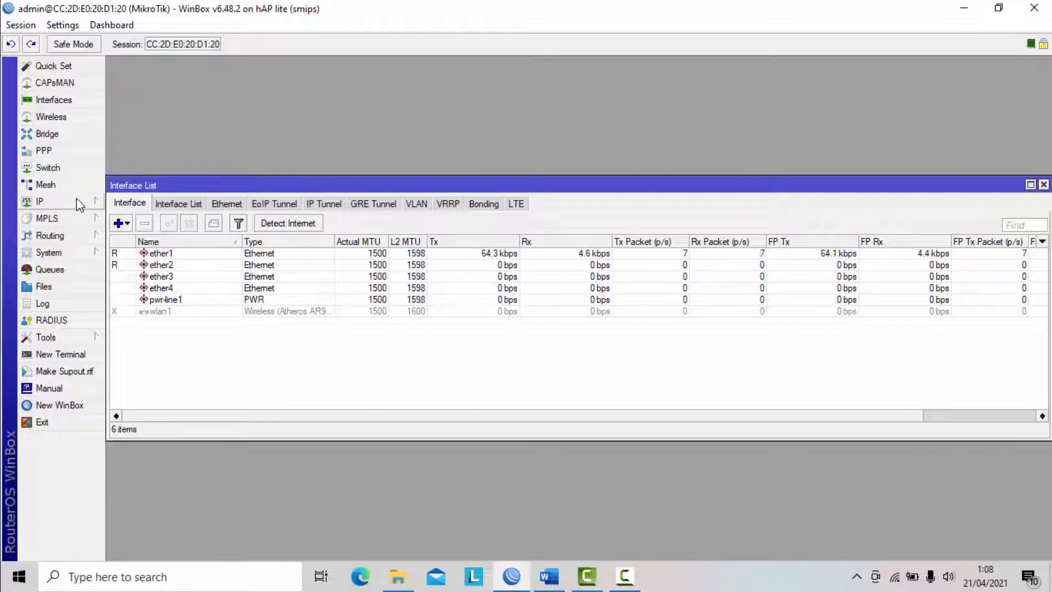
# - Set the router's system identity to "WIrelles Router"
pyautogui.click(85, 254)
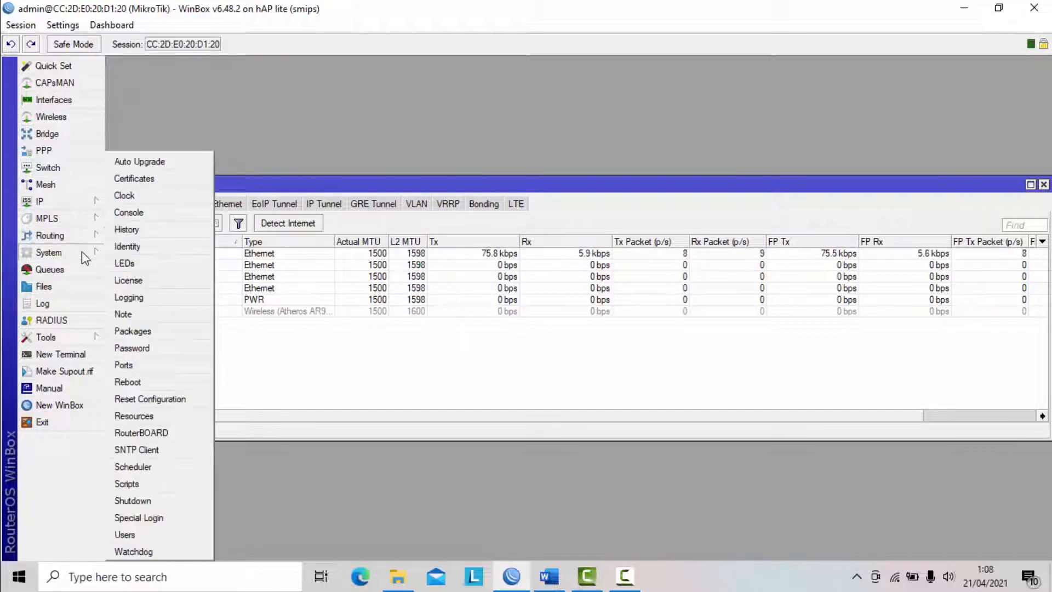
pyautogui.click(141, 248)
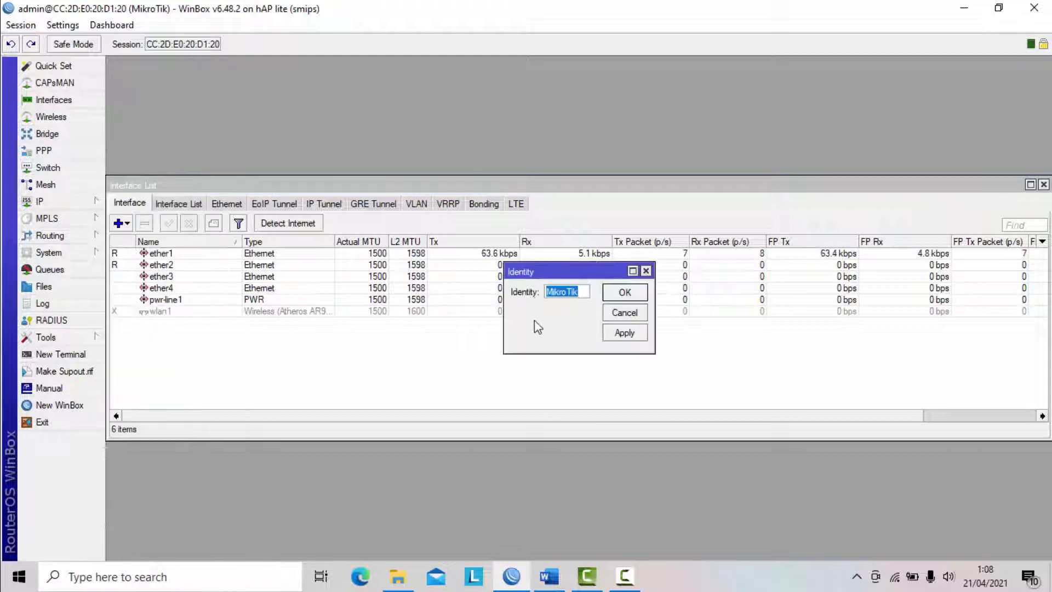
pyautogui.write('WIrel')
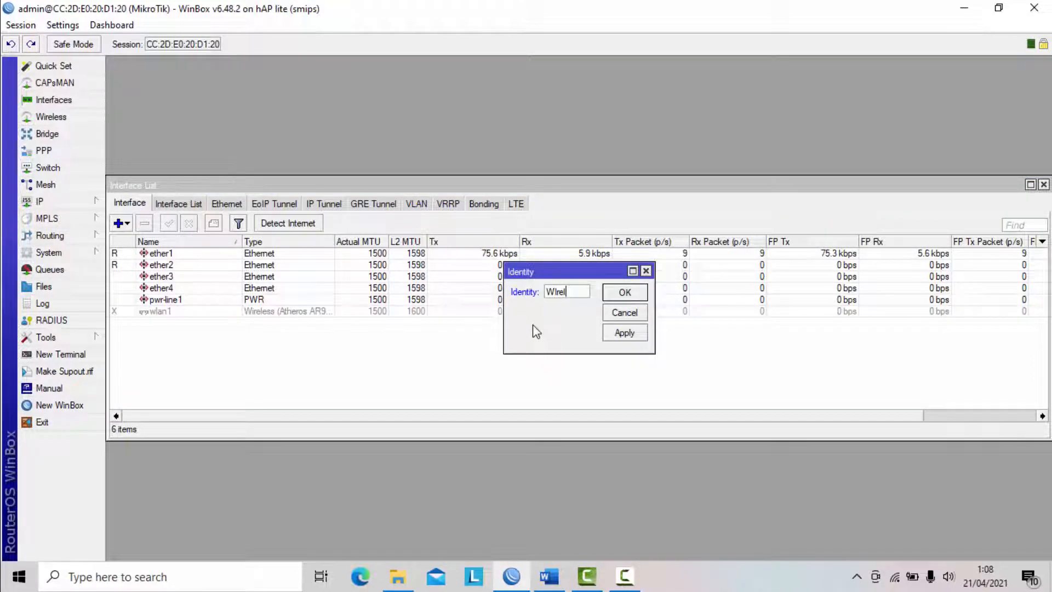
pyautogui.write('les Router')
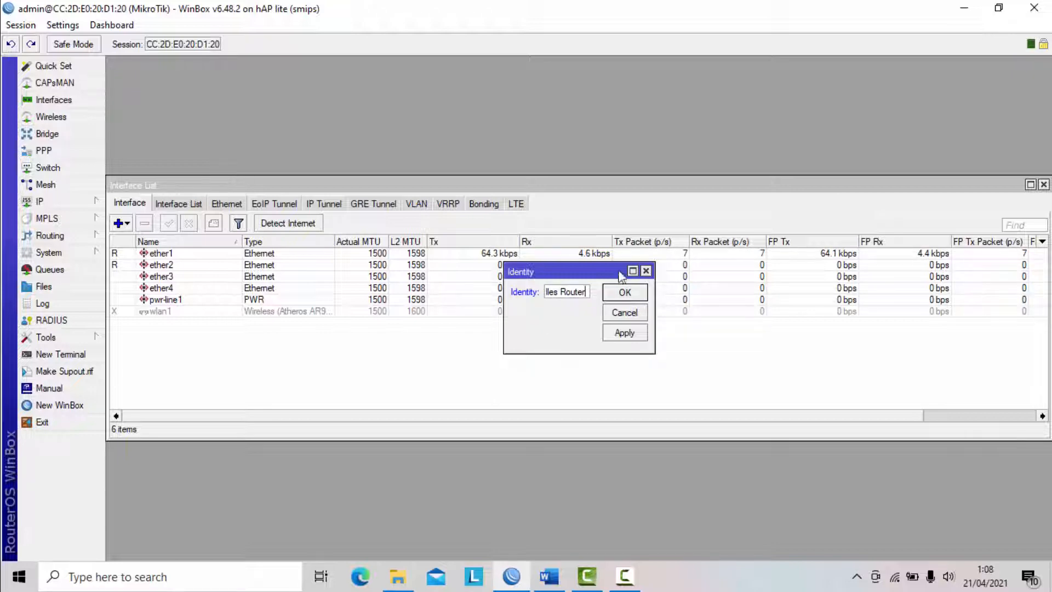
pyautogui.click(625, 334)
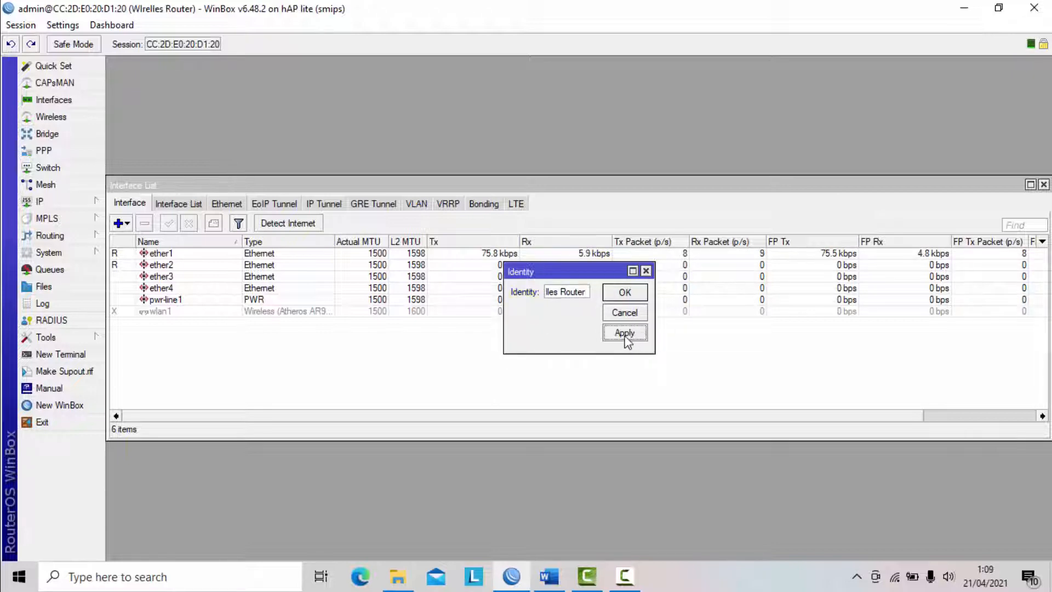
pyautogui.click(625, 296)
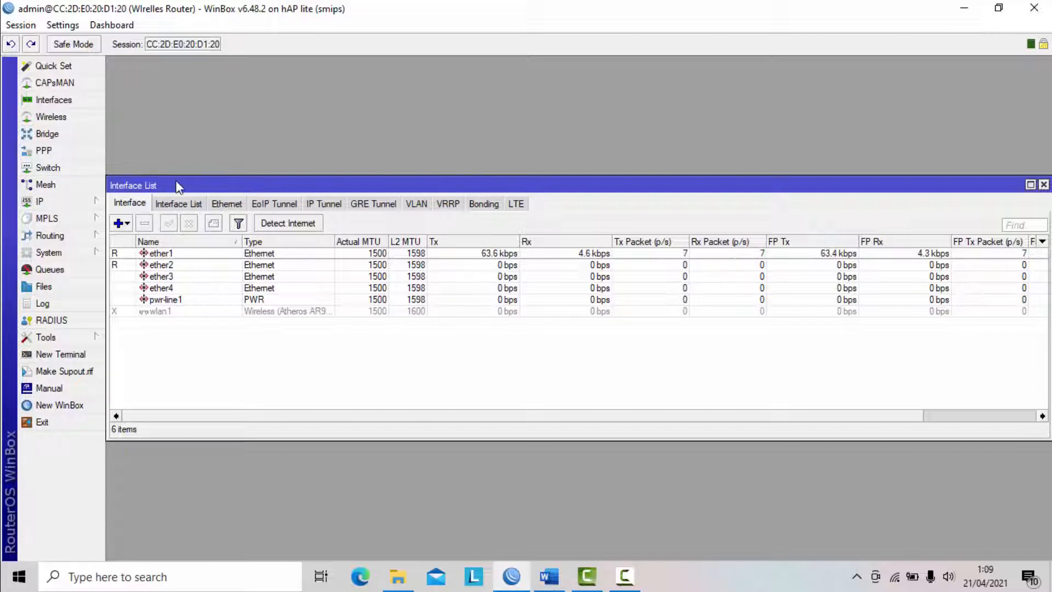
pyautogui.click(549, 576)
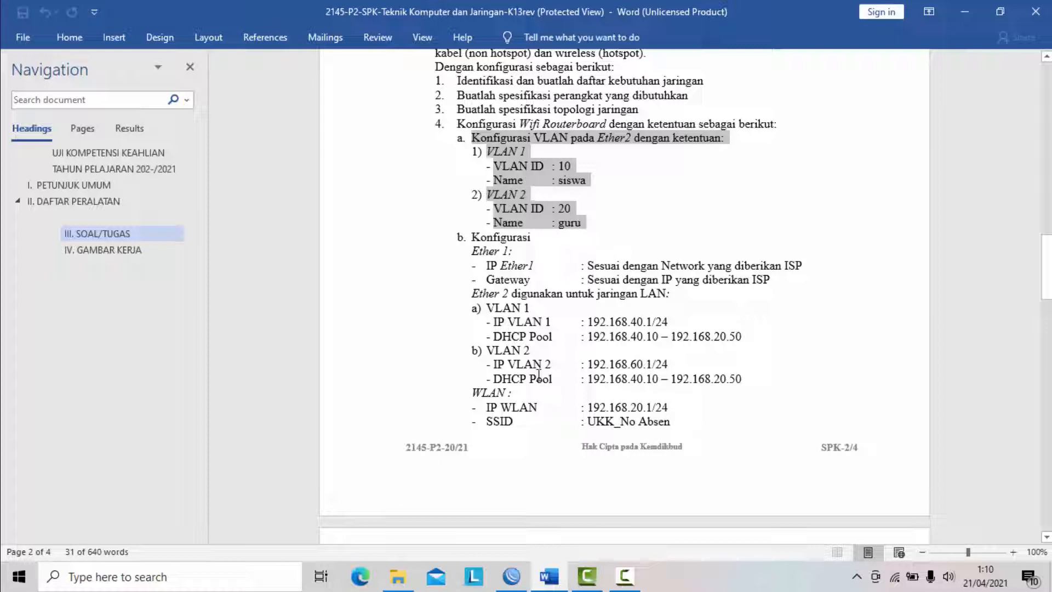
pyautogui.click(511, 575)
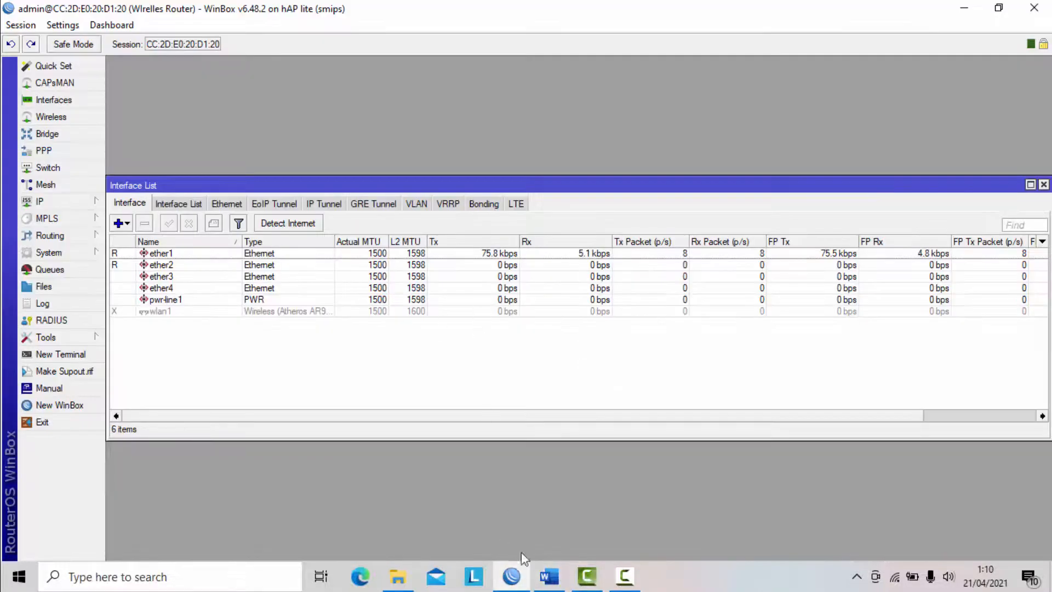
pyautogui.click(613, 583)
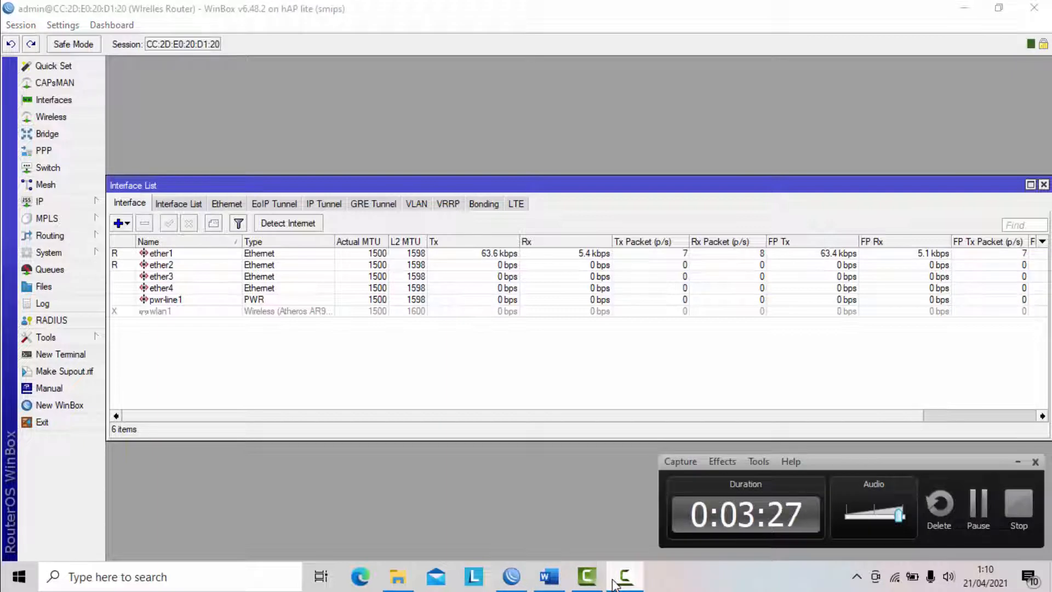
pyautogui.click(614, 583)
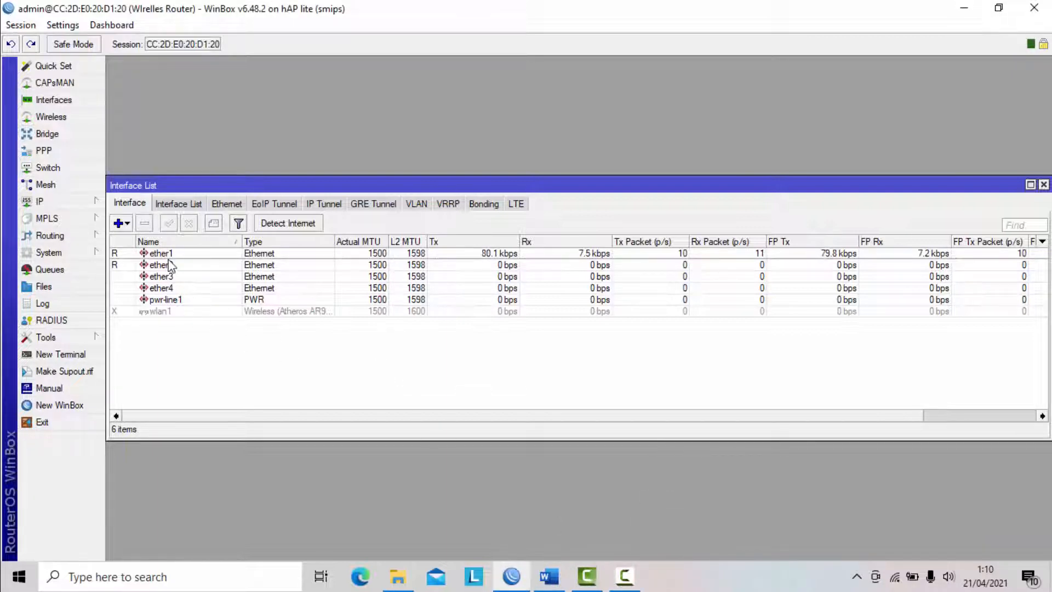
# - Reopen the interface list and start a new VLAN interface named "VLAN 1 -> siswa"
pyautogui.click(1043, 184)
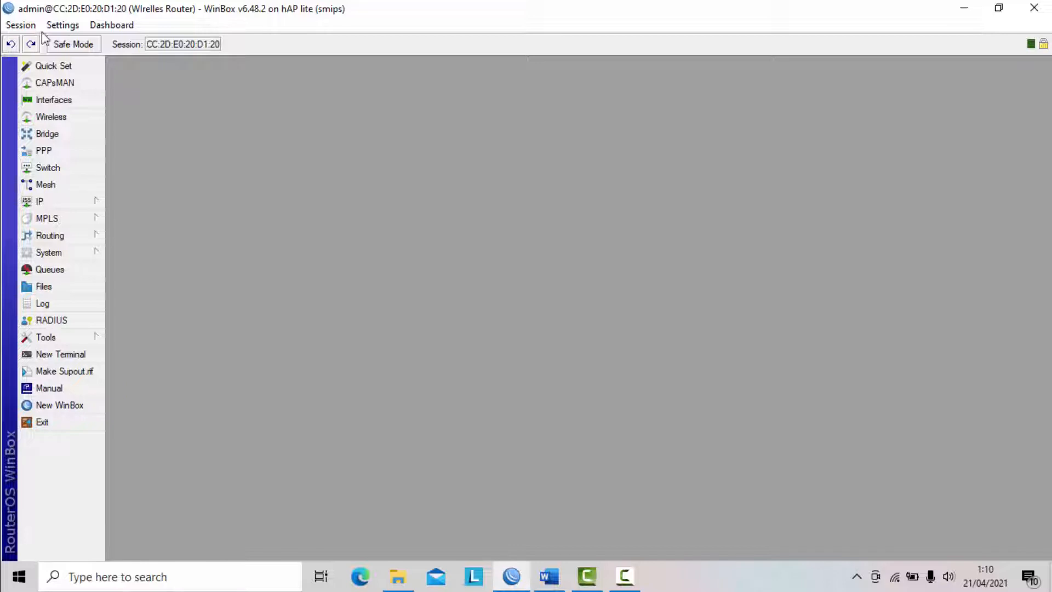
pyautogui.click(54, 100)
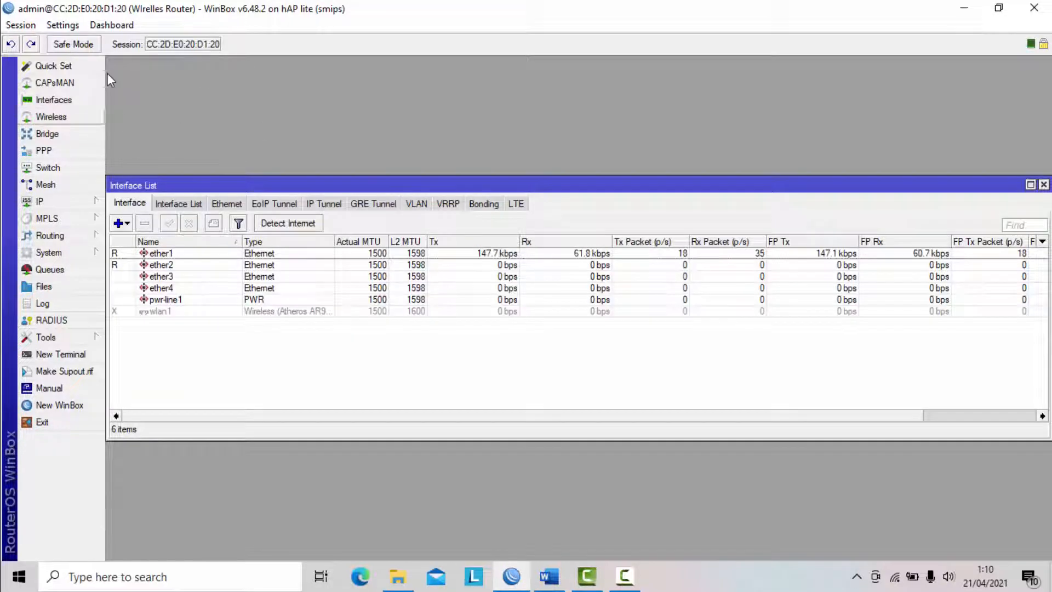
pyautogui.click(127, 225)
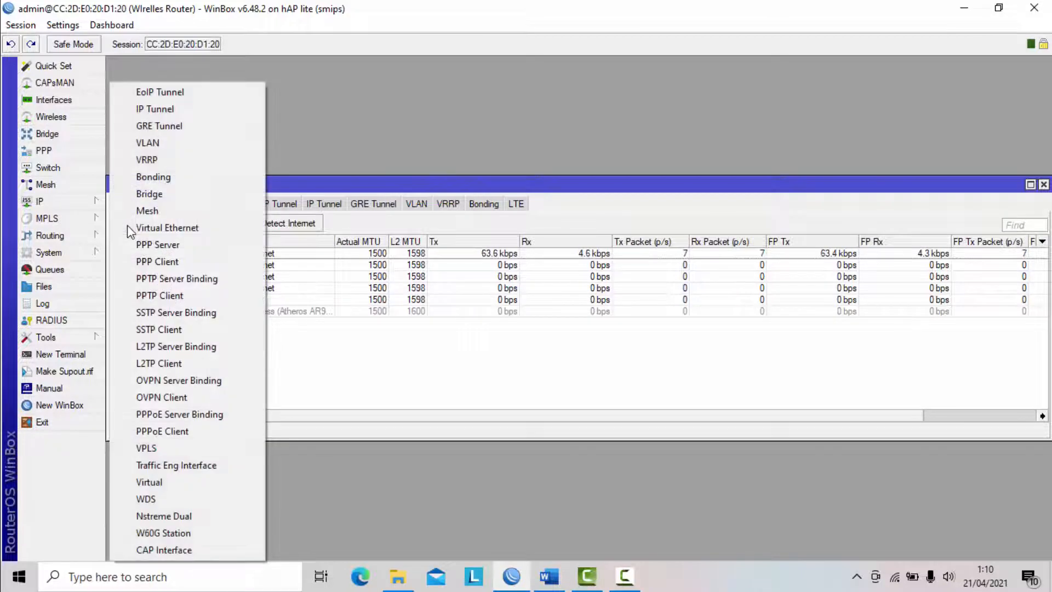
pyautogui.click(163, 144)
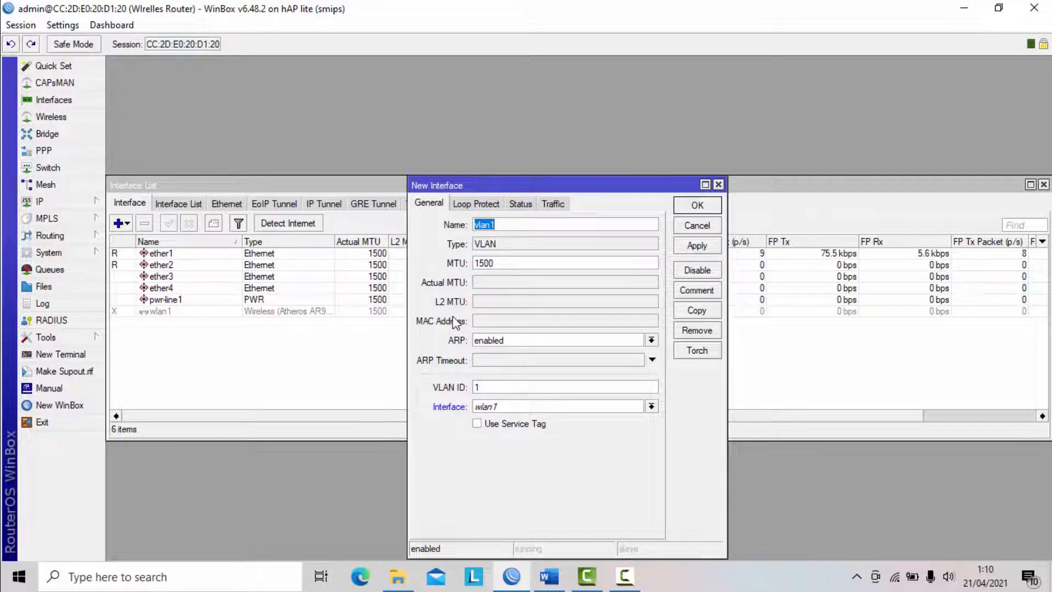
pyautogui.write('VLAN 1 -')
pyautogui.press('BackSpace')
pyautogui.write('siswa')
pyautogui.click(513, 226)
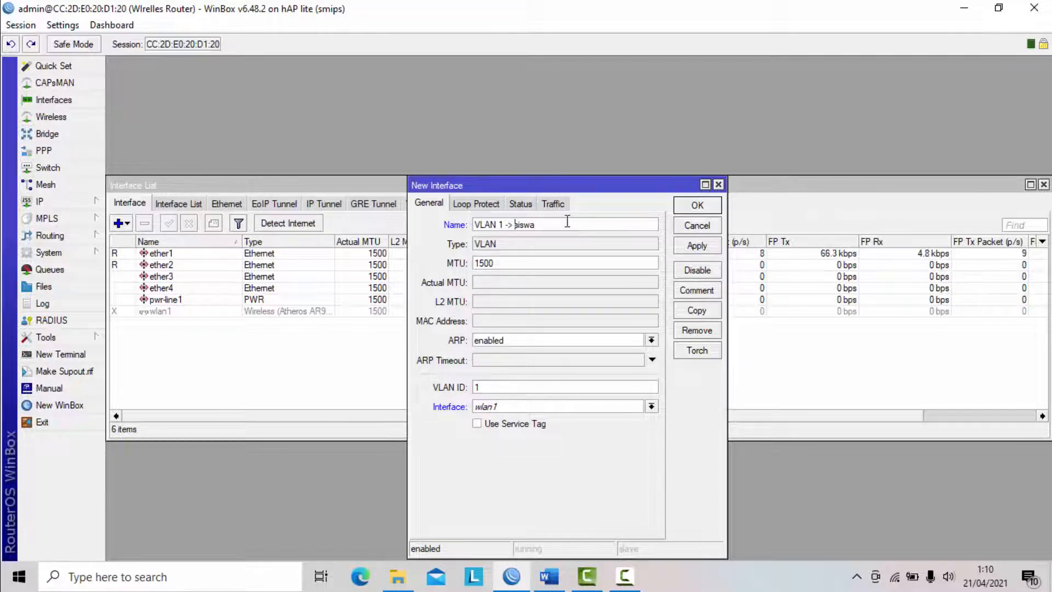
# - Give the new VLAN interface VLAN ID 10 on ether2 and save it
pyautogui.click(521, 387)
pyautogui.write('0')
pyautogui.click(524, 406)
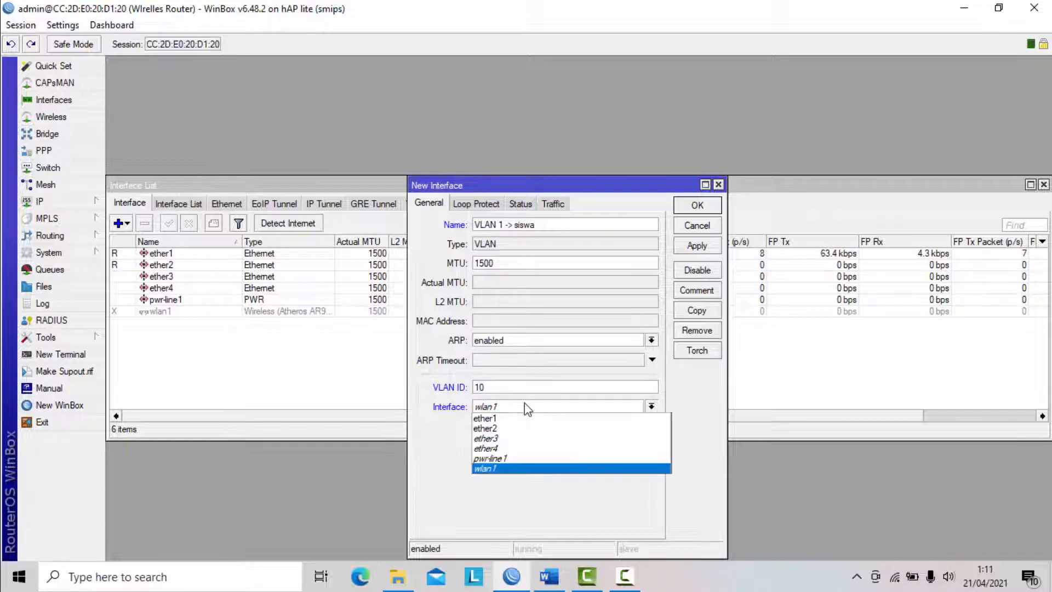
pyautogui.click(504, 428)
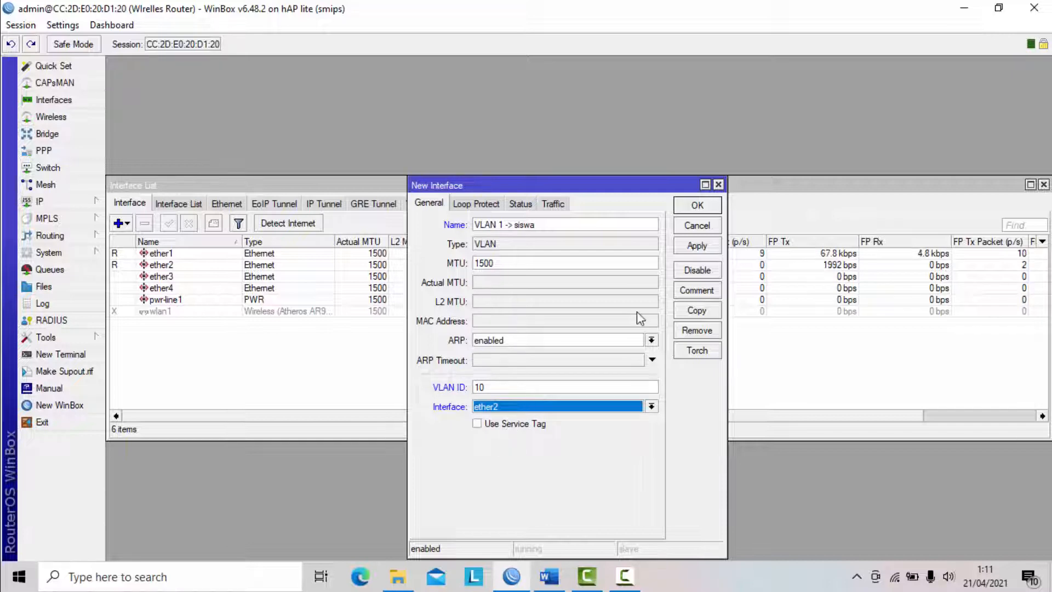
pyautogui.click(701, 250)
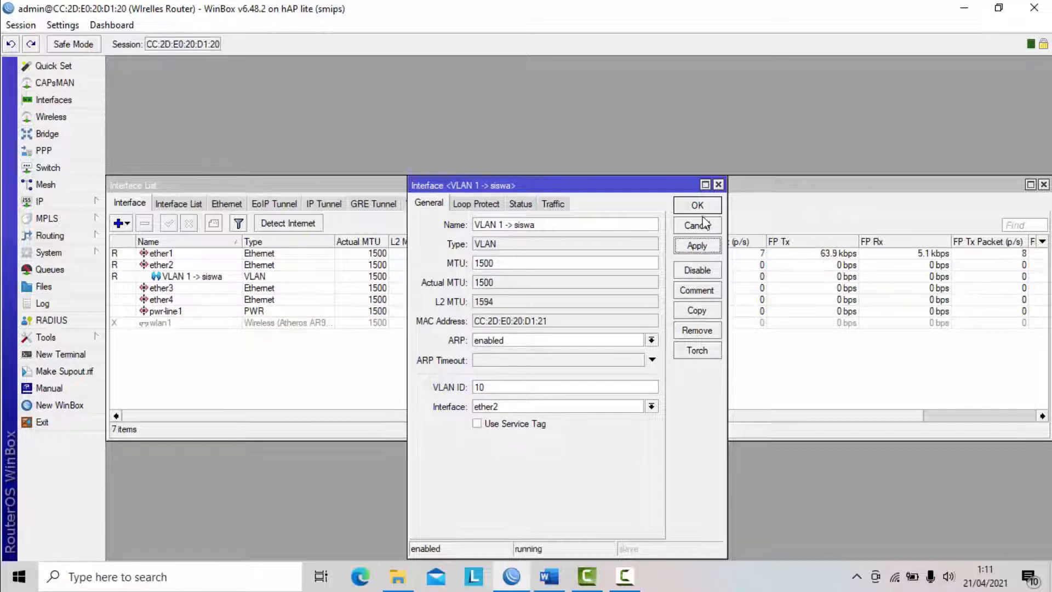
pyautogui.click(699, 207)
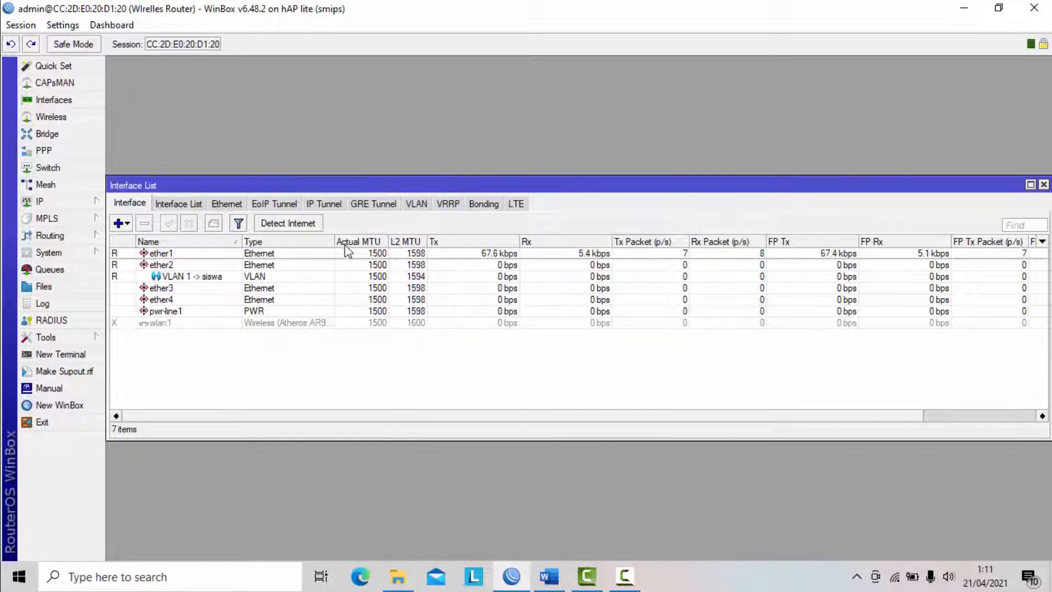
# - Start a second VLAN interface and name it "VLAN 2 -> guru"
pyautogui.click(192, 280)
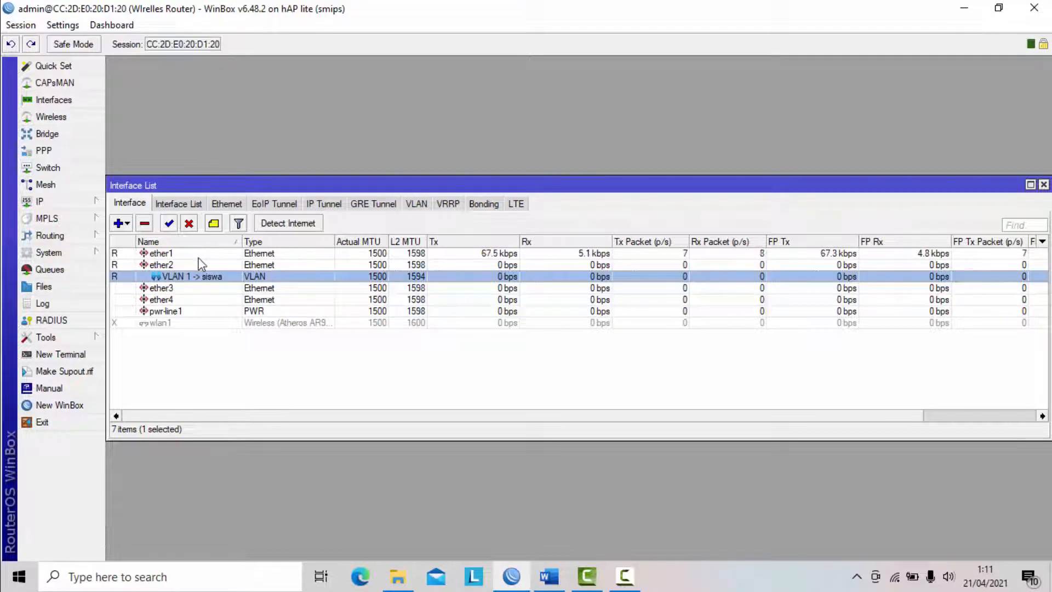
pyautogui.click(125, 223)
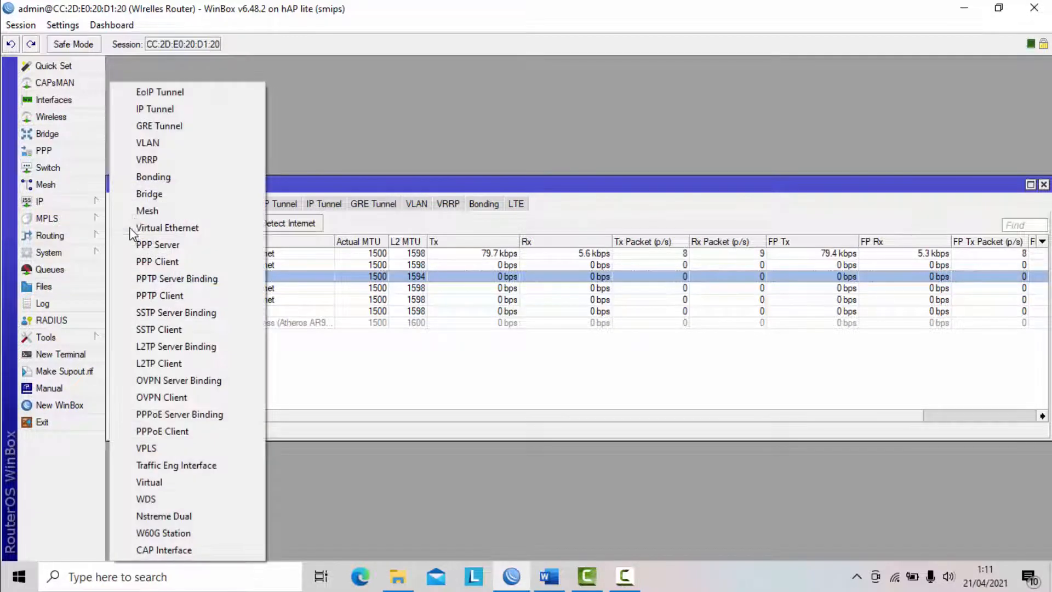
pyautogui.click(148, 142)
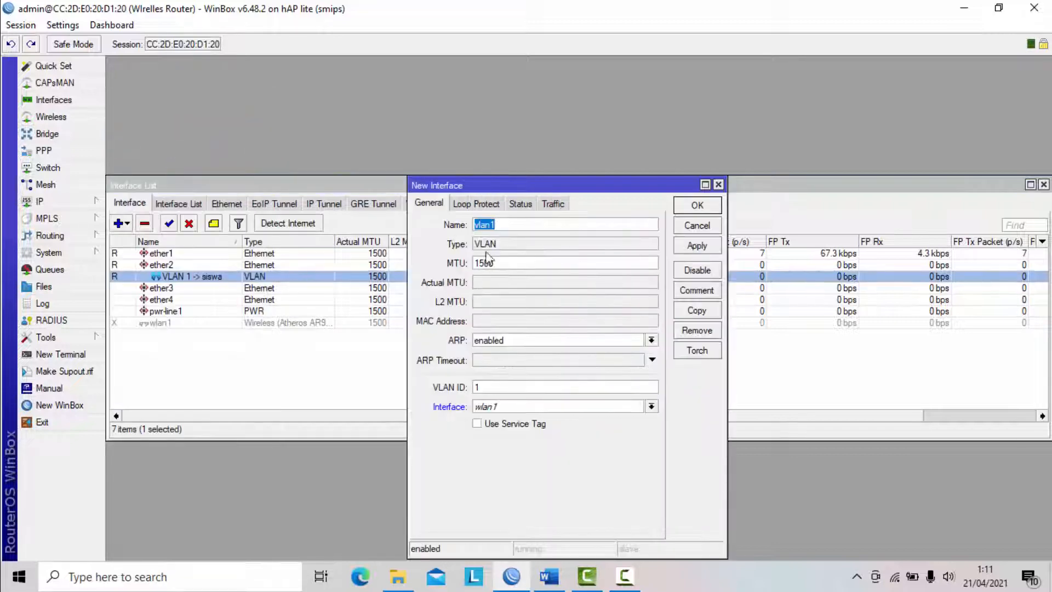
pyautogui.write('VLAN 2')
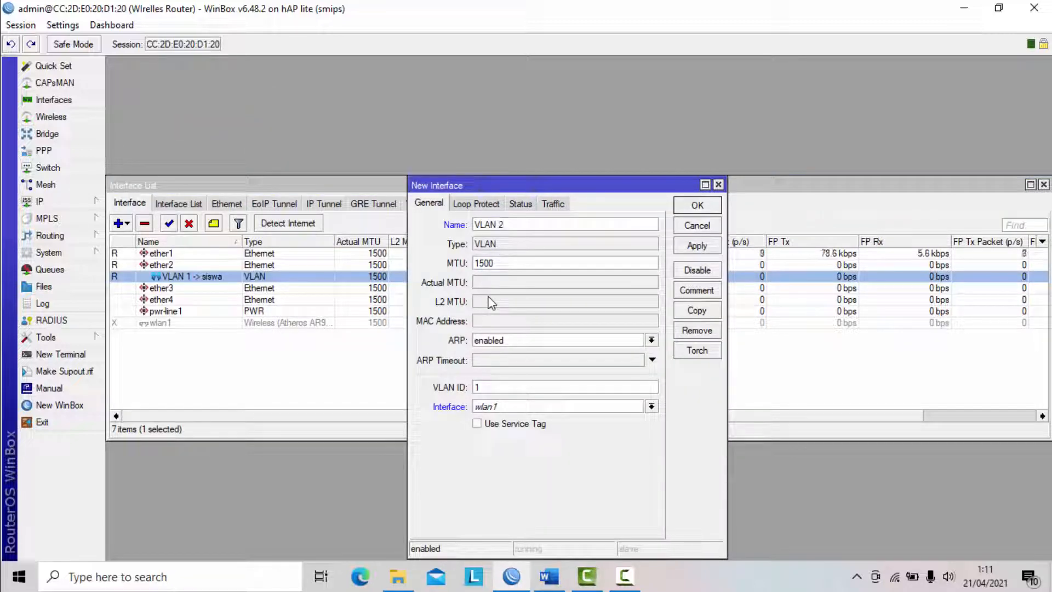
pyautogui.write(' -> guru')
# - Give the VLAN 2 interface VLAN ID 20 on ether2 and save it
pyautogui.doubleClick(506, 387)
pyautogui.press('BackSpace')
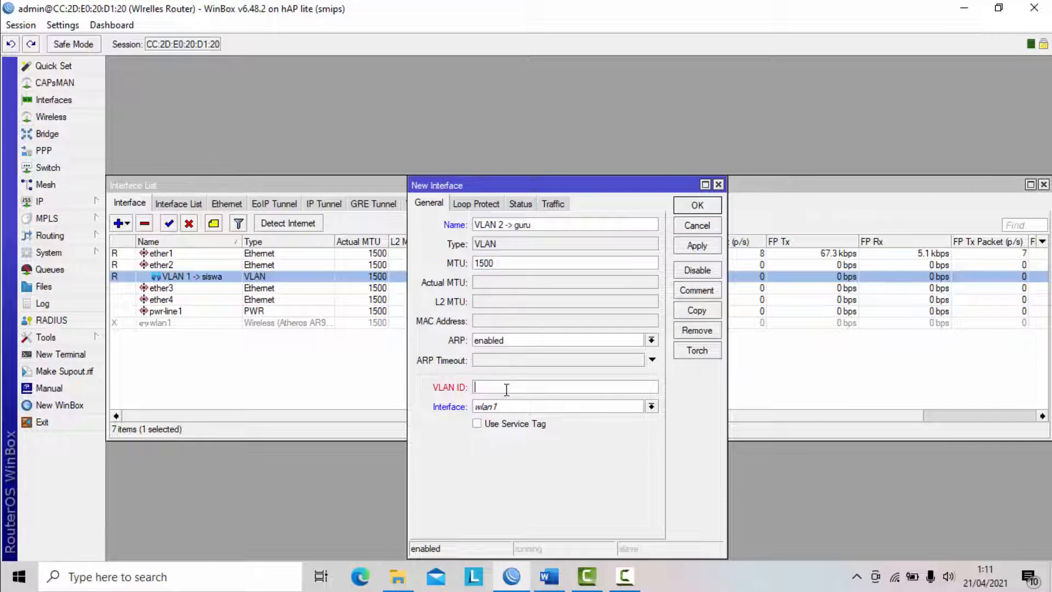
pyautogui.write('20')
pyautogui.click(514, 412)
pyautogui.click(508, 439)
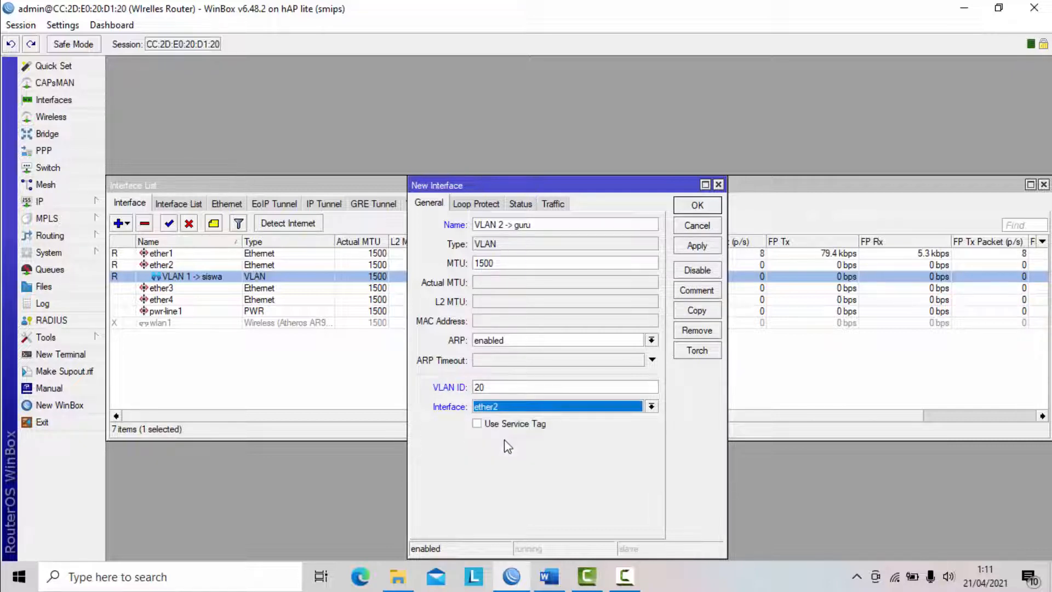
pyautogui.click(697, 246)
pyautogui.click(696, 208)
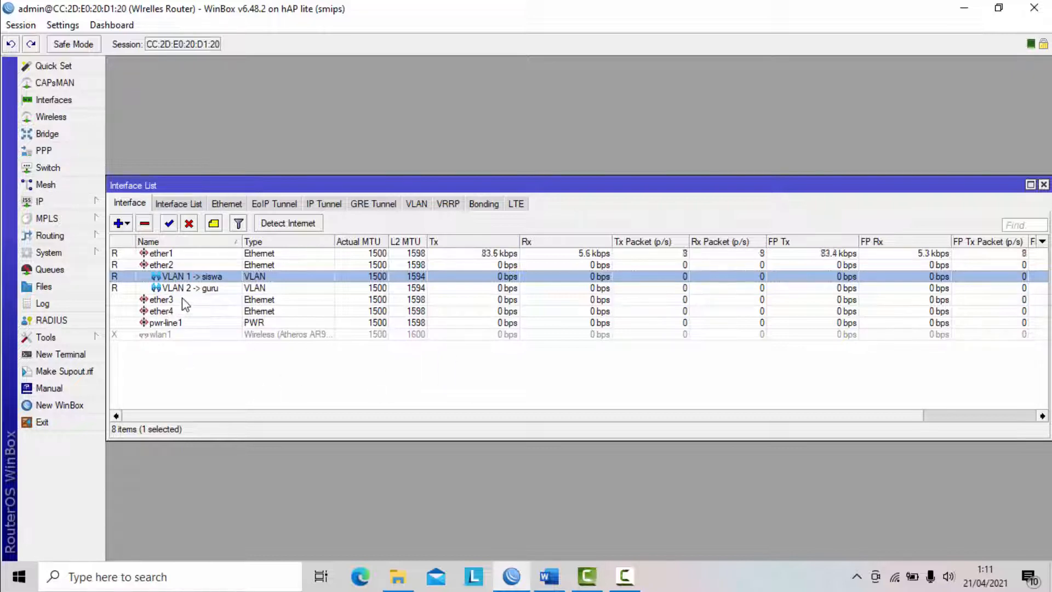
# - Switch to the Word task sheet and review the VLAN requirements and the Ether 1 IP and gateway requirements
pyautogui.click(548, 575)
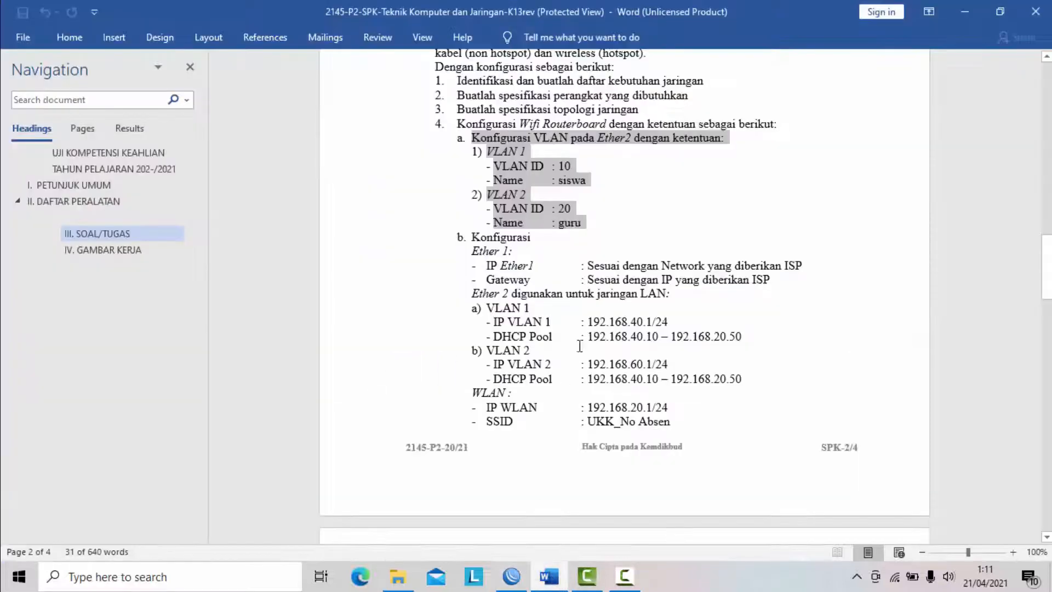
pyautogui.click(517, 208)
pyautogui.click(460, 137)
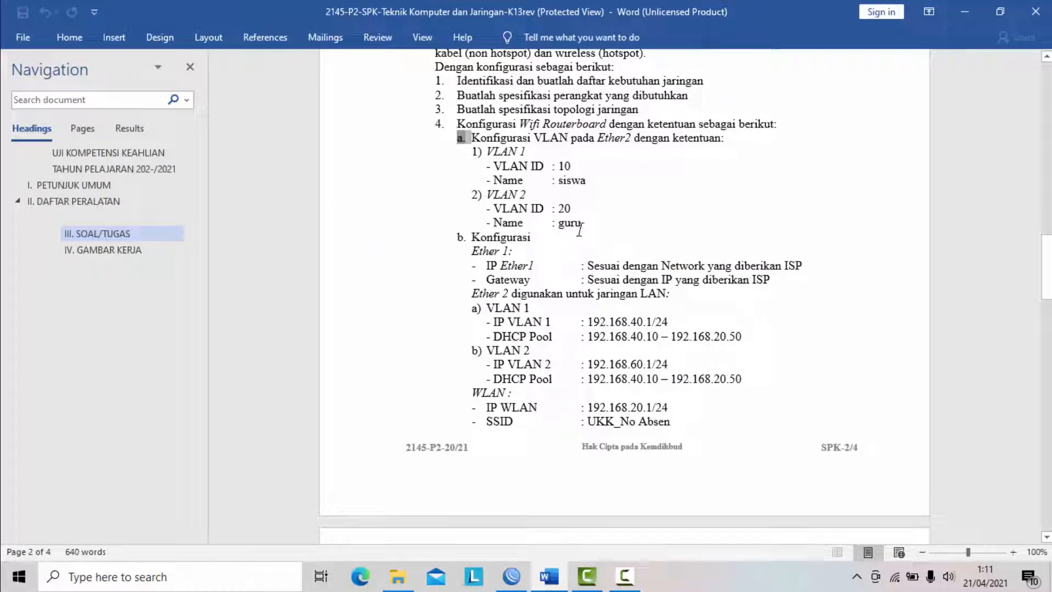
pyautogui.click(557, 167)
pyautogui.scroll(-1, 567, 190)
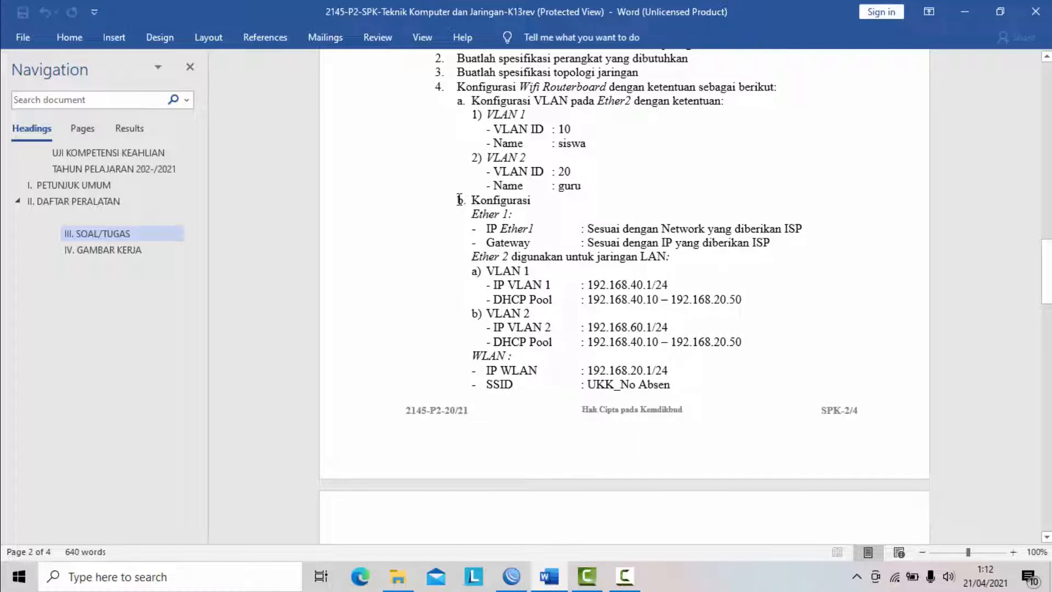
pyautogui.click(458, 199)
pyautogui.click(559, 215)
pyautogui.moveTo(474, 199); pyautogui.dragTo(778, 244)
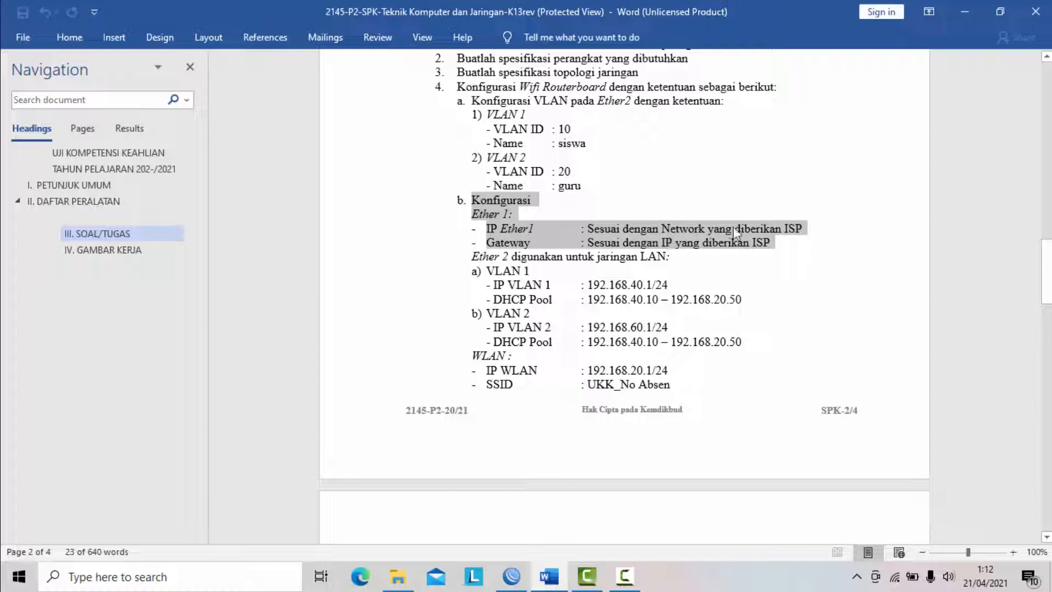
pyautogui.click(785, 251)
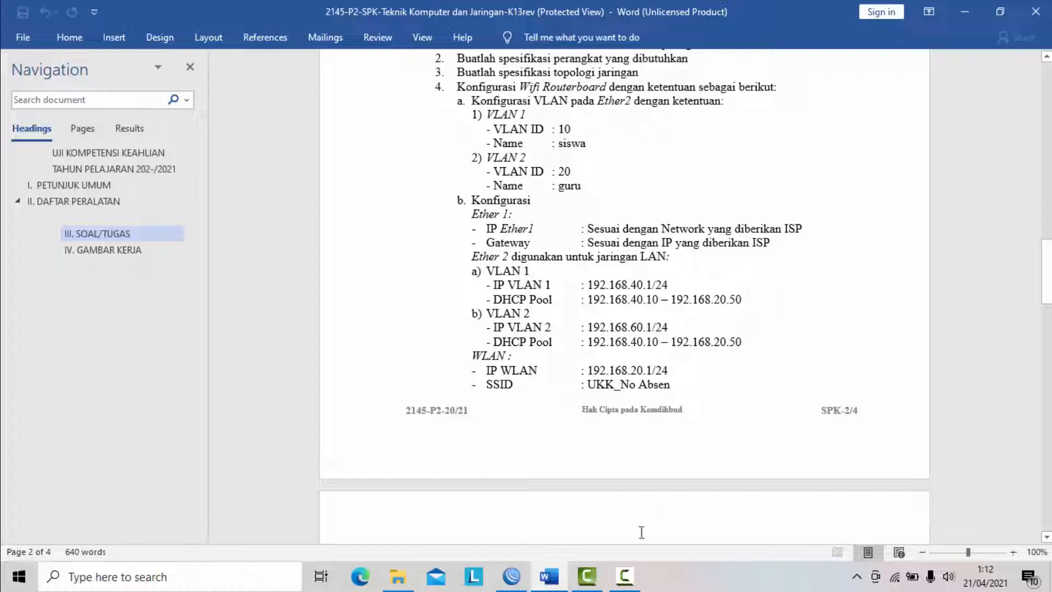
# - Switch back to WinBox, close the interface list and add a DHCP client on ether1, keeping peer DNS, peer NTP and the default route enabled
pyautogui.click(511, 575)
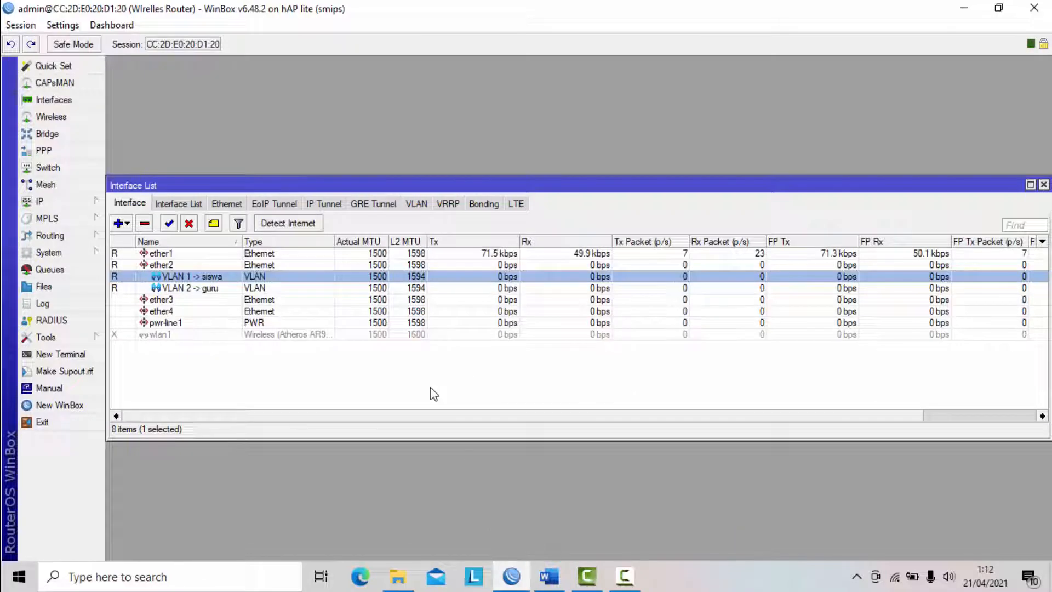
pyautogui.click(1044, 184)
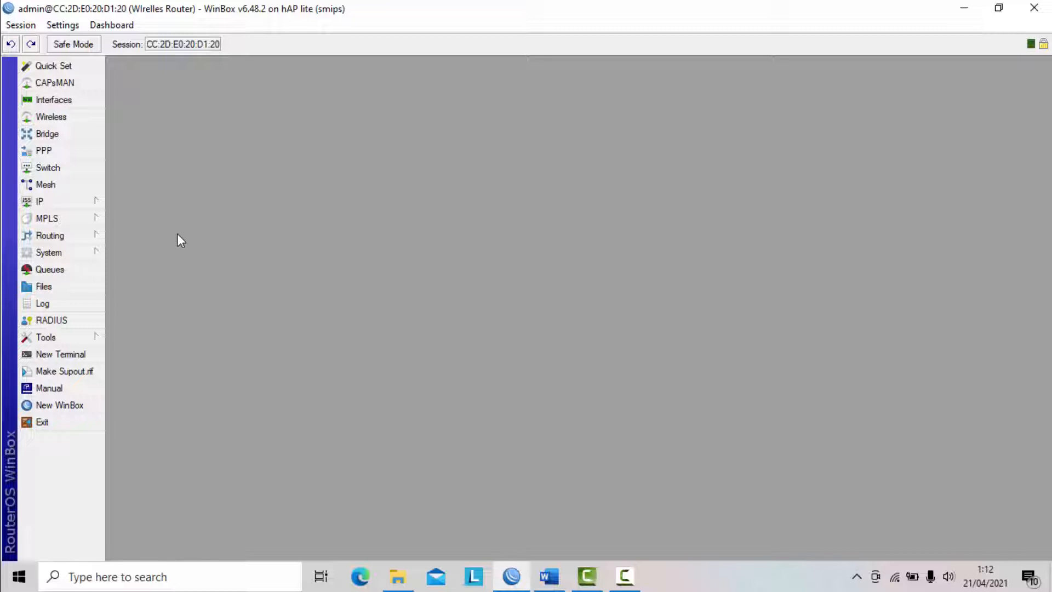
pyautogui.click(84, 206)
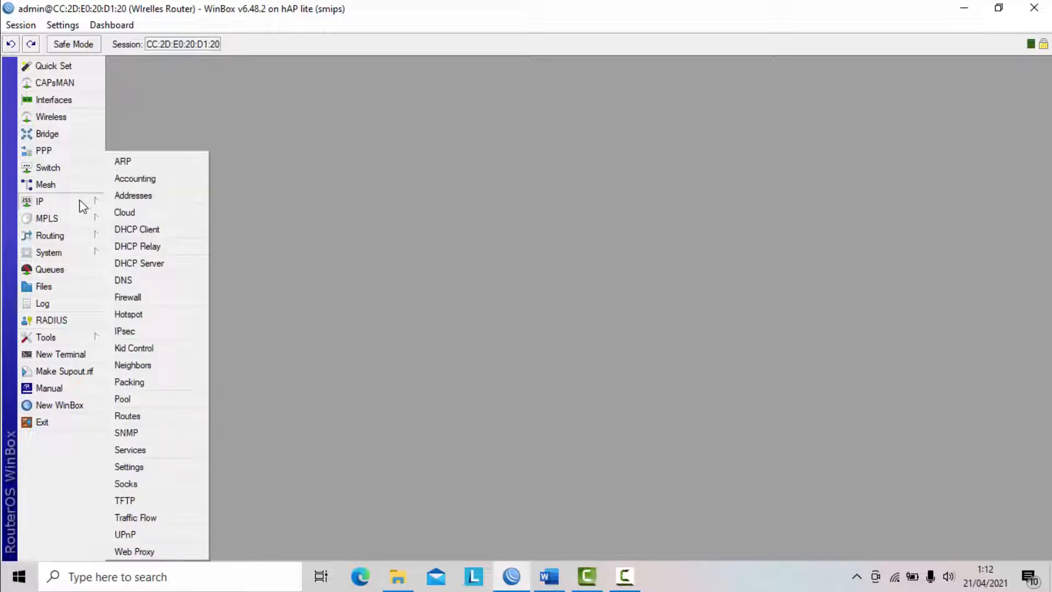
pyautogui.click(145, 226)
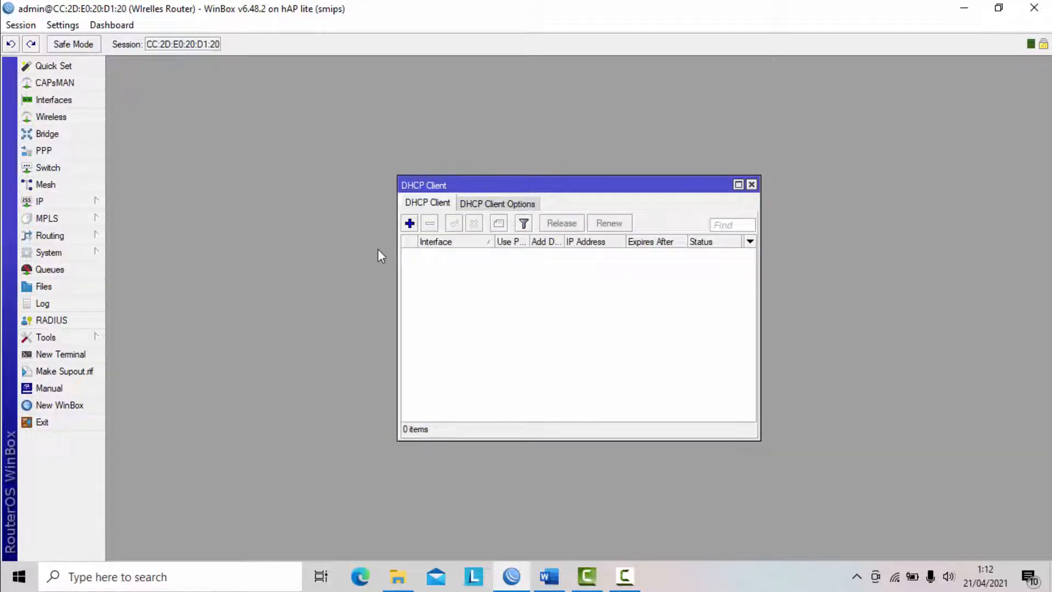
pyautogui.click(409, 223)
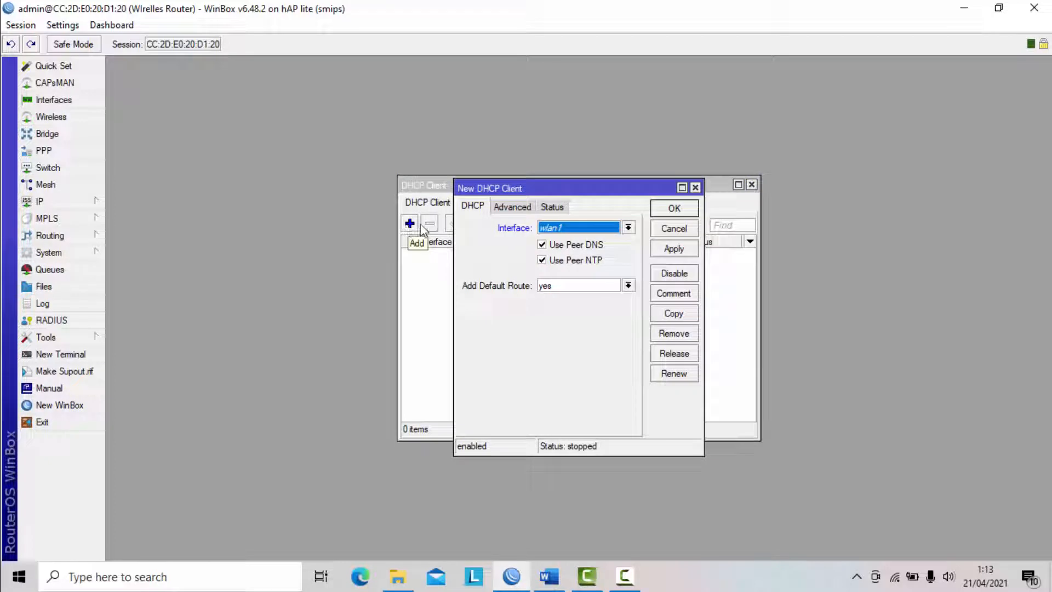
pyautogui.click(628, 227)
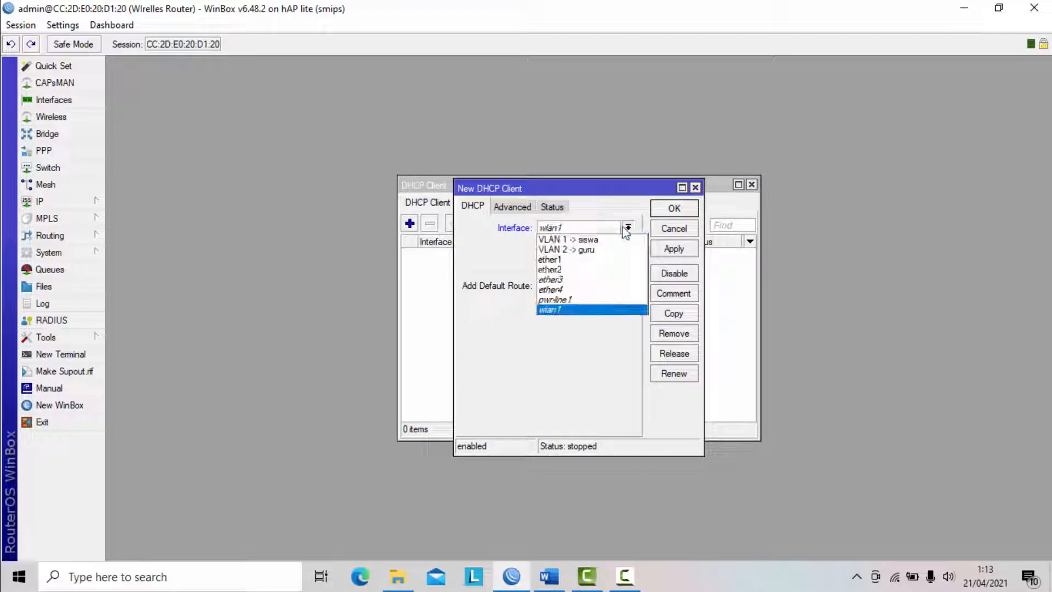
pyautogui.click(563, 264)
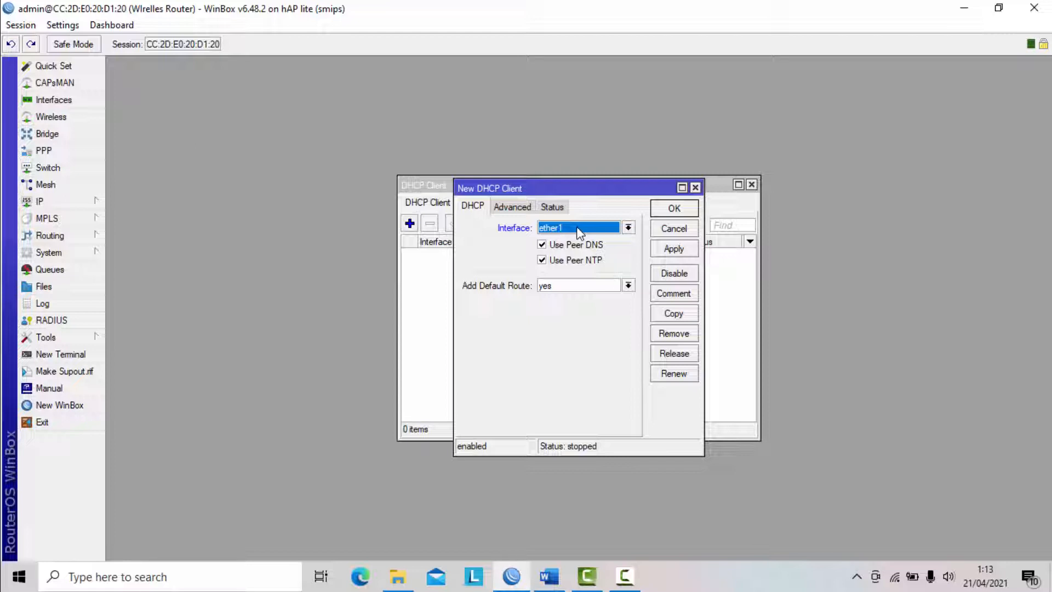
pyautogui.click(677, 251)
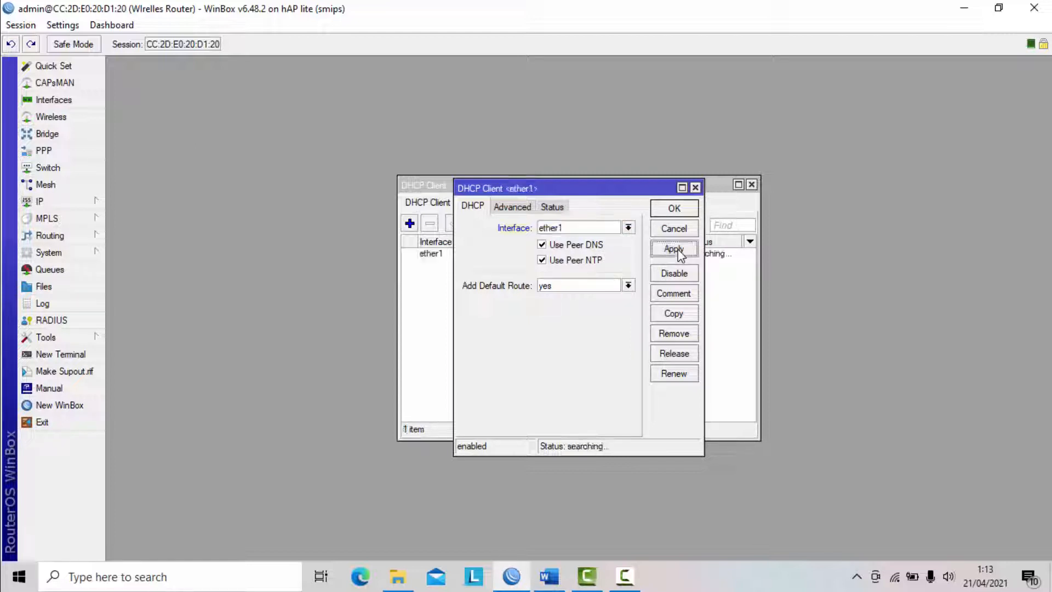
pyautogui.click(674, 208)
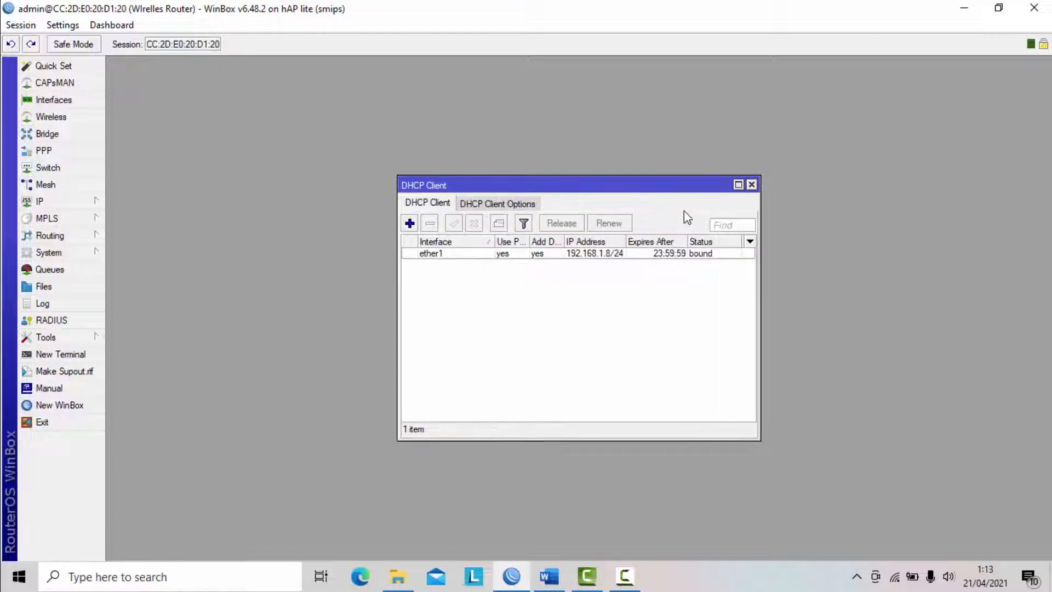
# - Inspect the IP address and status of the ether1 DHCP client, then close its list
pyautogui.moveTo(612, 184); pyautogui.dragTo(603, 116)
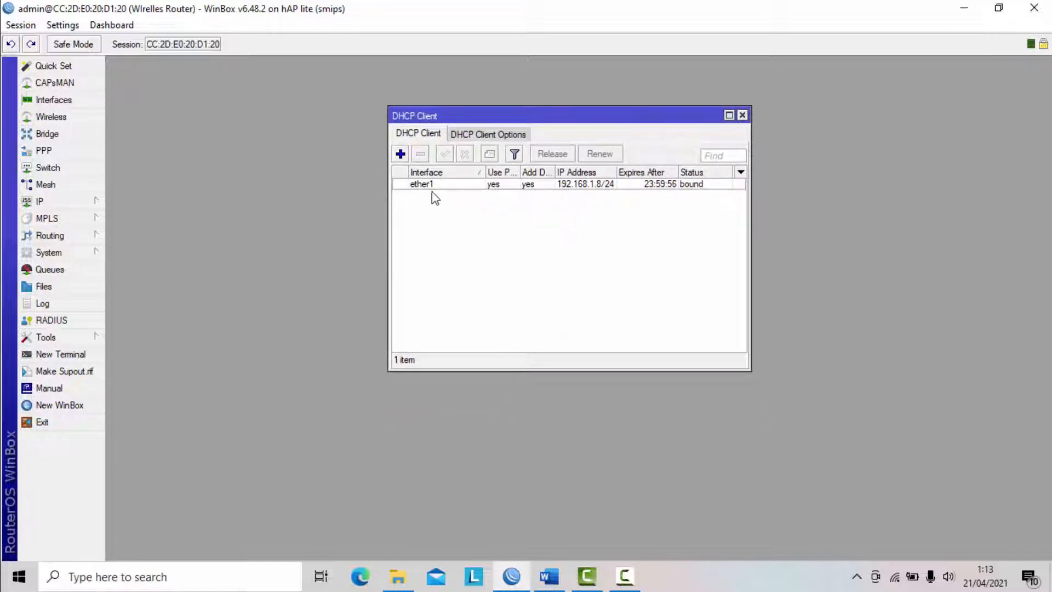
pyautogui.click(598, 188)
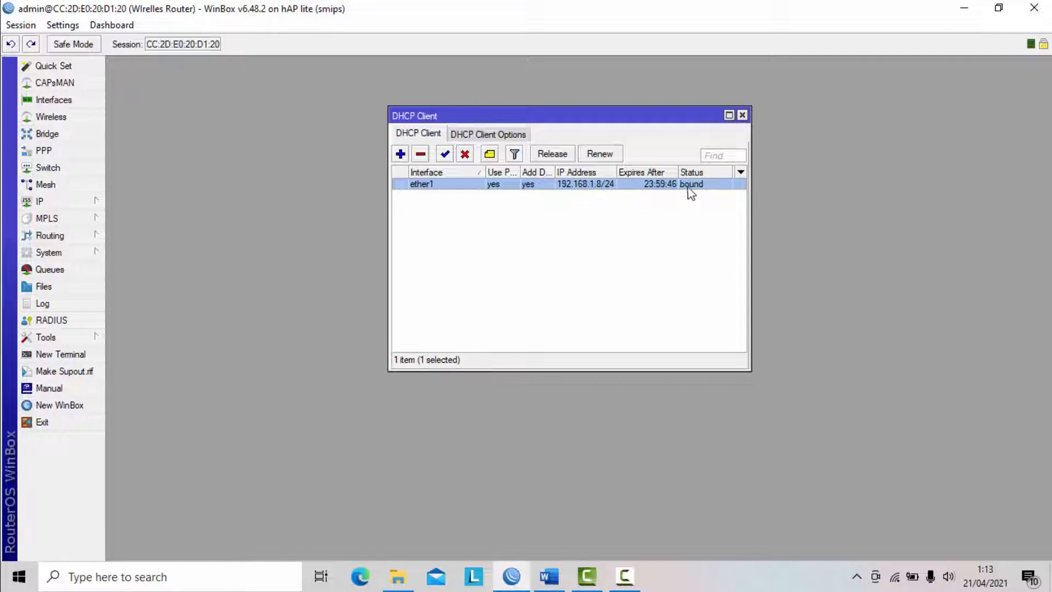
pyautogui.click(742, 116)
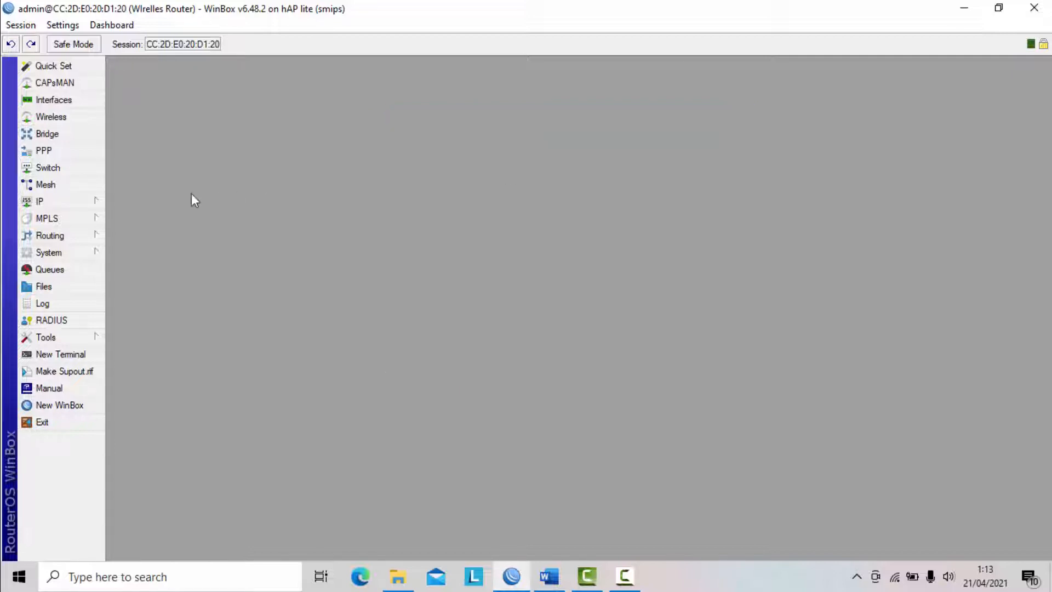
# - Check the gateway of the default route in the route list and close it
pyautogui.click(88, 202)
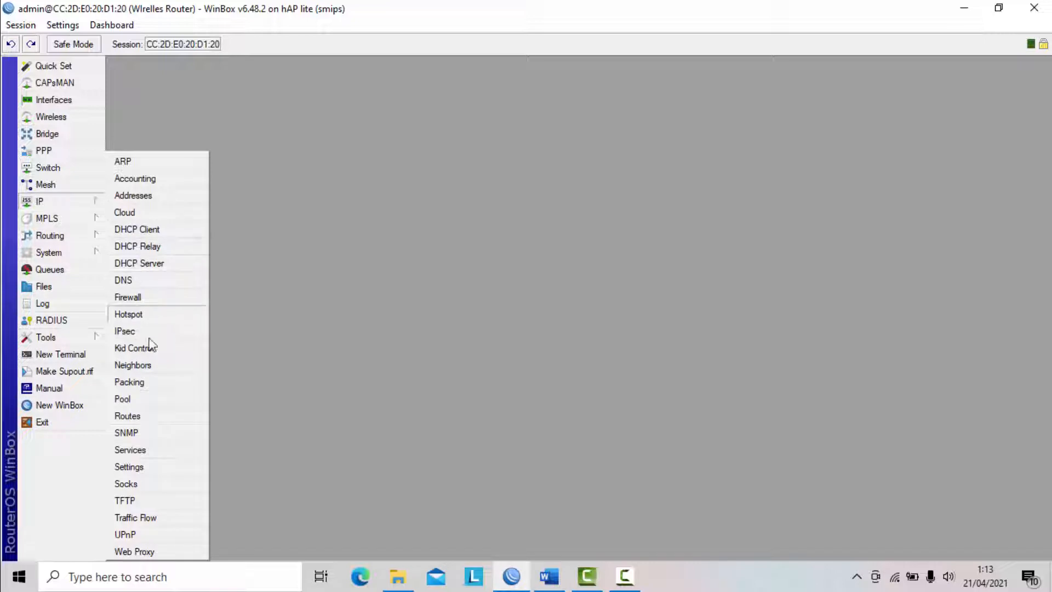
pyautogui.click(149, 416)
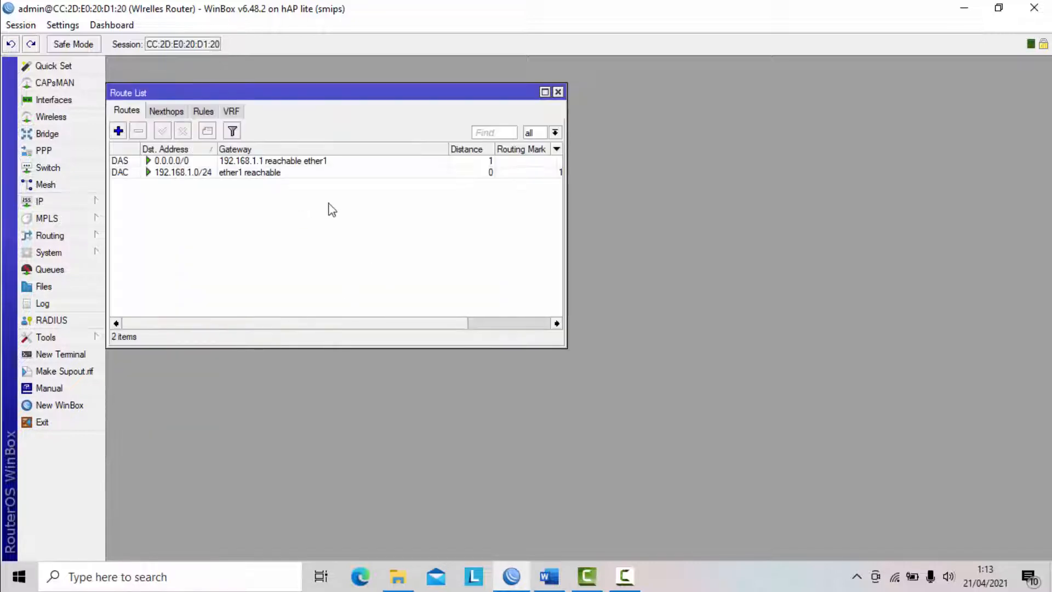
pyautogui.click(247, 162)
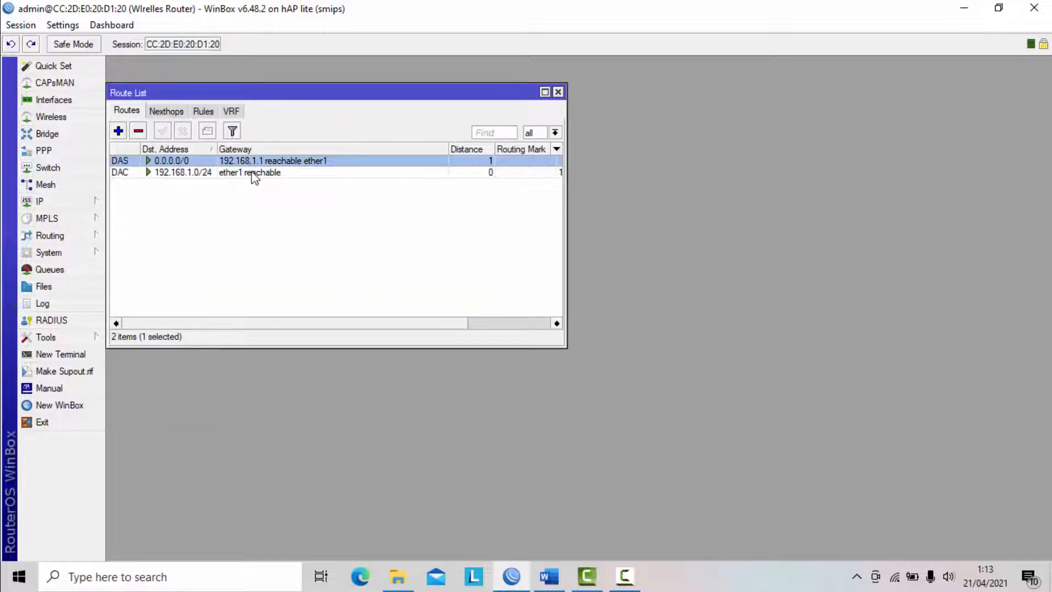
pyautogui.click(557, 92)
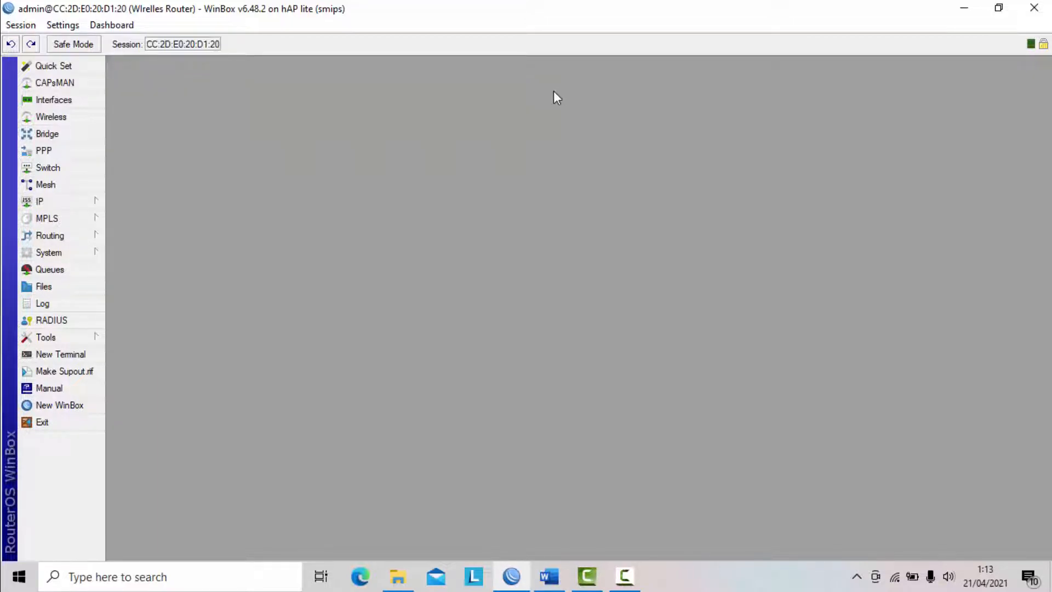
# - Check the dynamic servers in the router's DNS settings and close them without changes
pyautogui.click(88, 204)
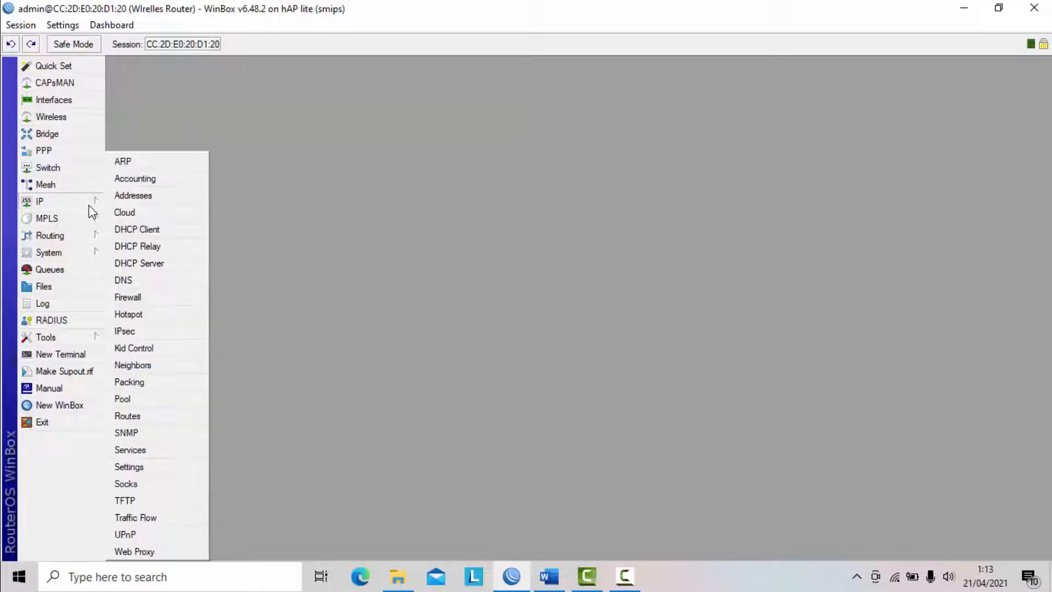
pyautogui.click(140, 279)
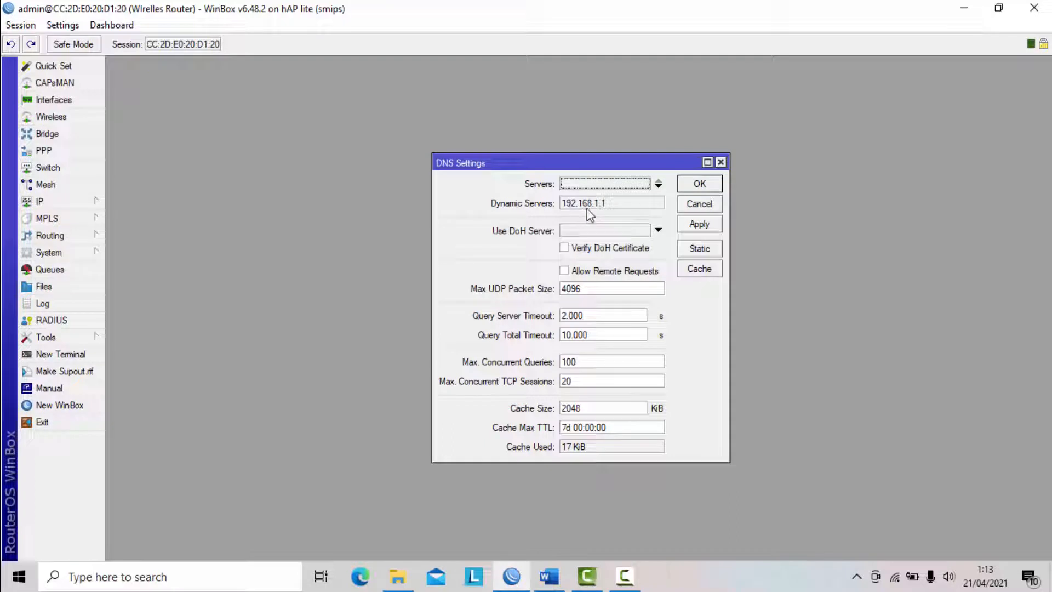
pyautogui.click(693, 185)
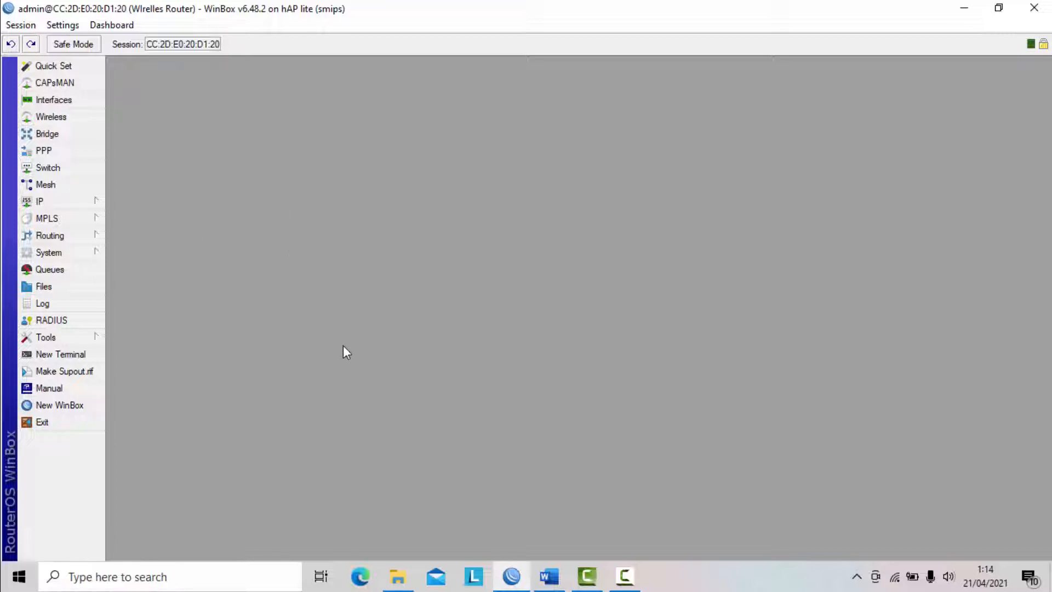
# - Open a router terminal and test the internet connection by pinging 8.8.8.8, stopping after a few replies
pyautogui.click(90, 356)
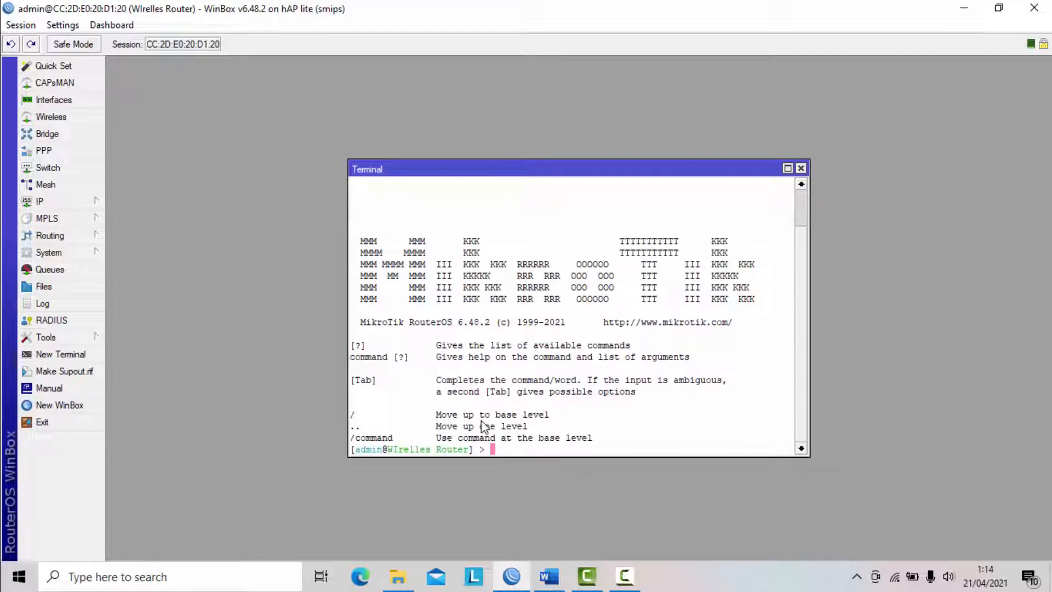
pyautogui.write('ping 8.8.8.8')
pyautogui.press('Return')
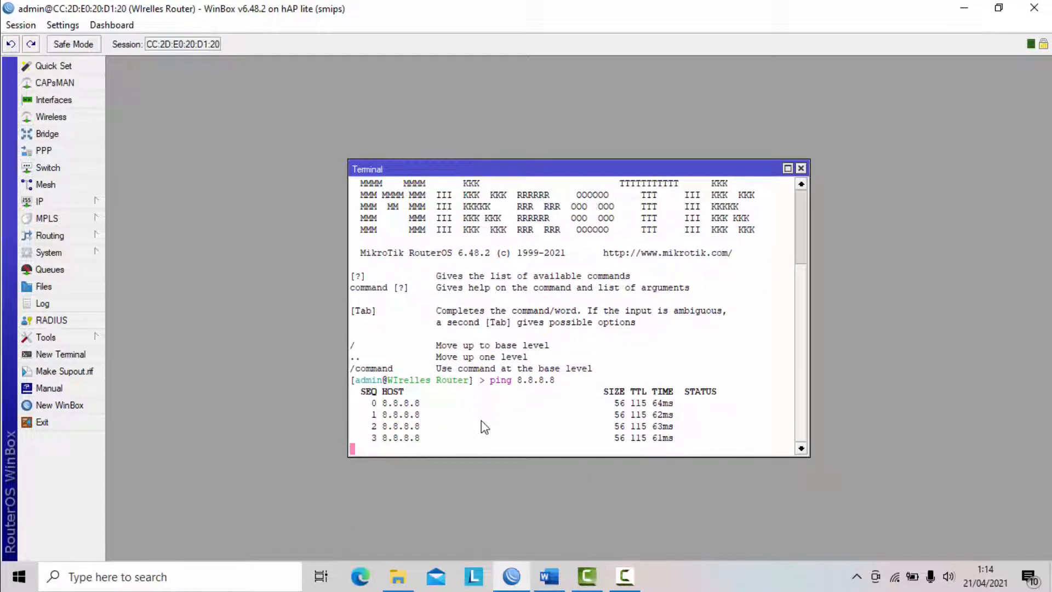
pyautogui.hotkey('ctrl', 'c')
# - Ping google.com from the router terminal to test name resolution
pyautogui.write('p')
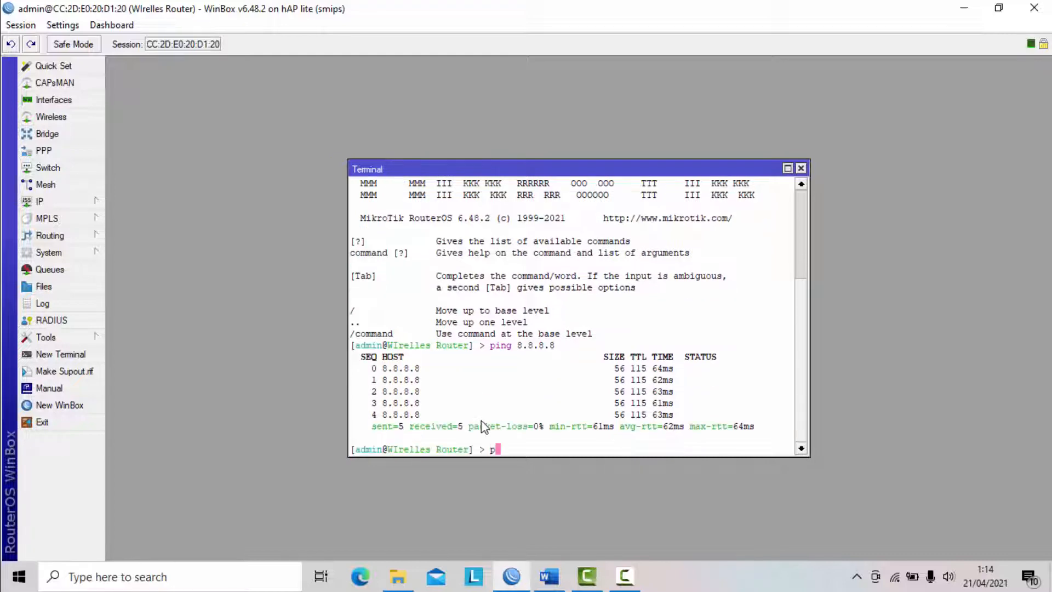
pyautogui.write('ing google.com')
pyautogui.press('Return')
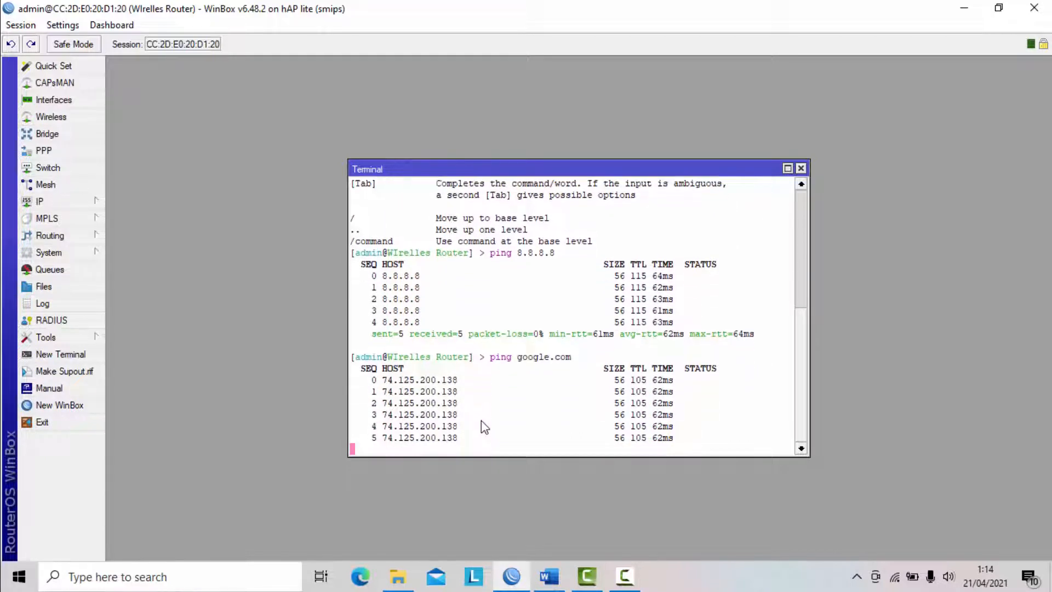
# - Stop the running google.com ping and close the router terminal
pyautogui.hotkey('ctrl', 'c')
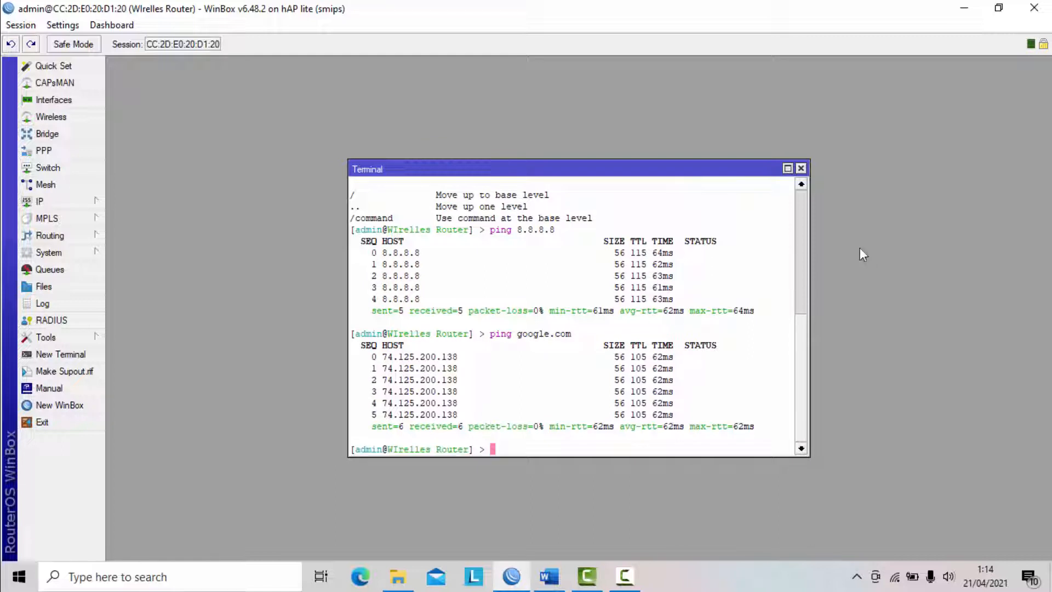
pyautogui.click(800, 169)
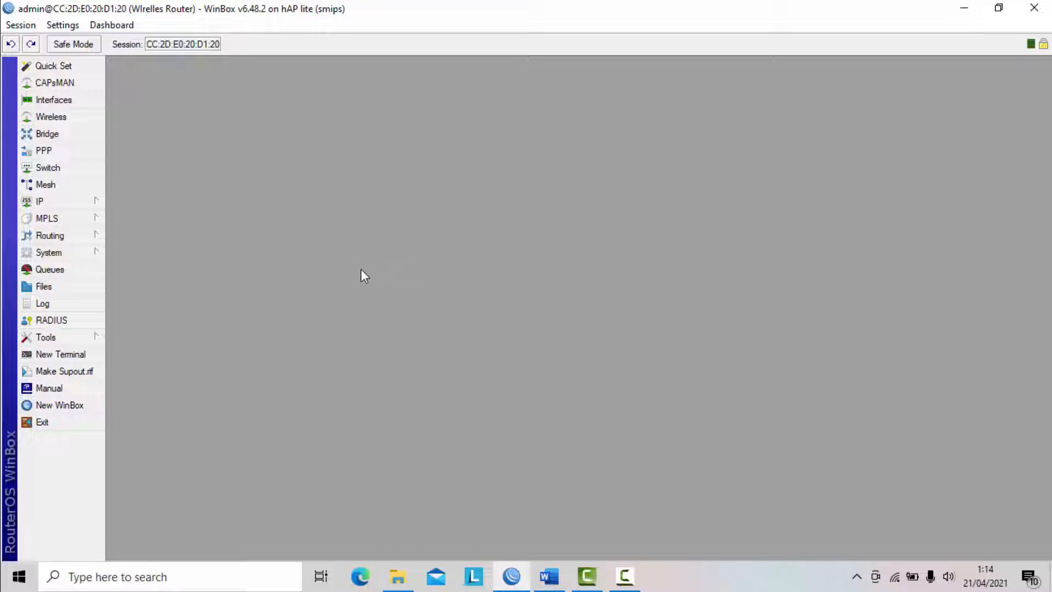
# - Start a new firewall NAT rule in the srcnat chain with ether1 as its outgoing interface
pyautogui.click(82, 202)
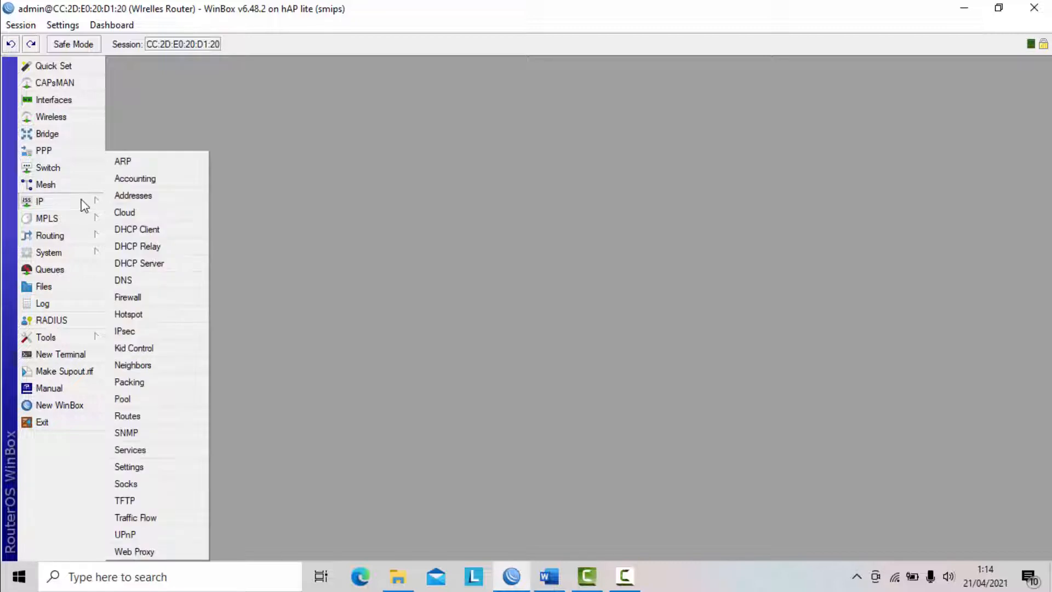
pyautogui.click(137, 297)
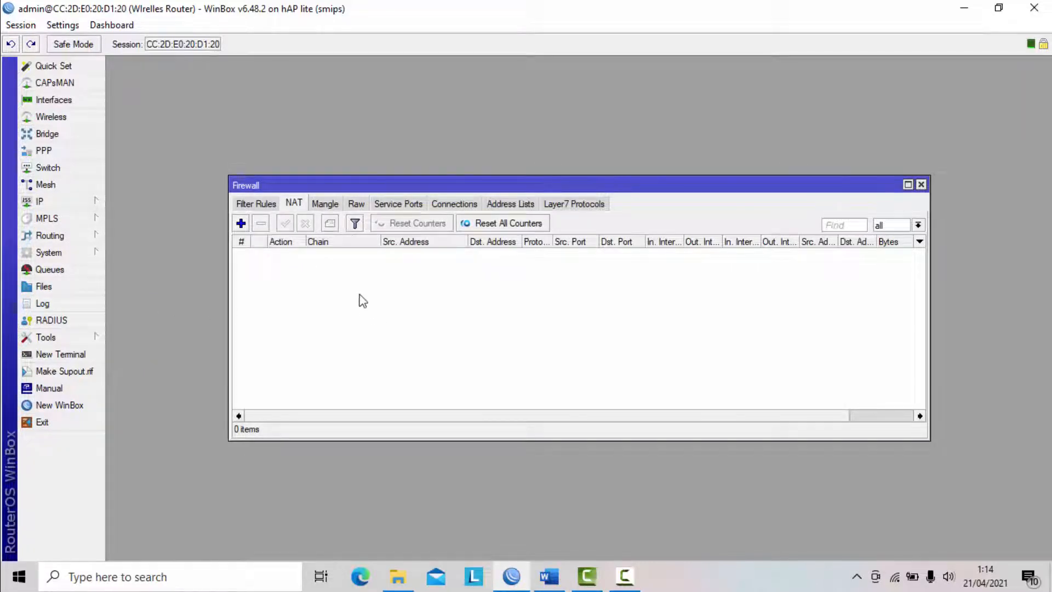
pyautogui.click(256, 204)
pyautogui.click(294, 204)
pyautogui.click(240, 224)
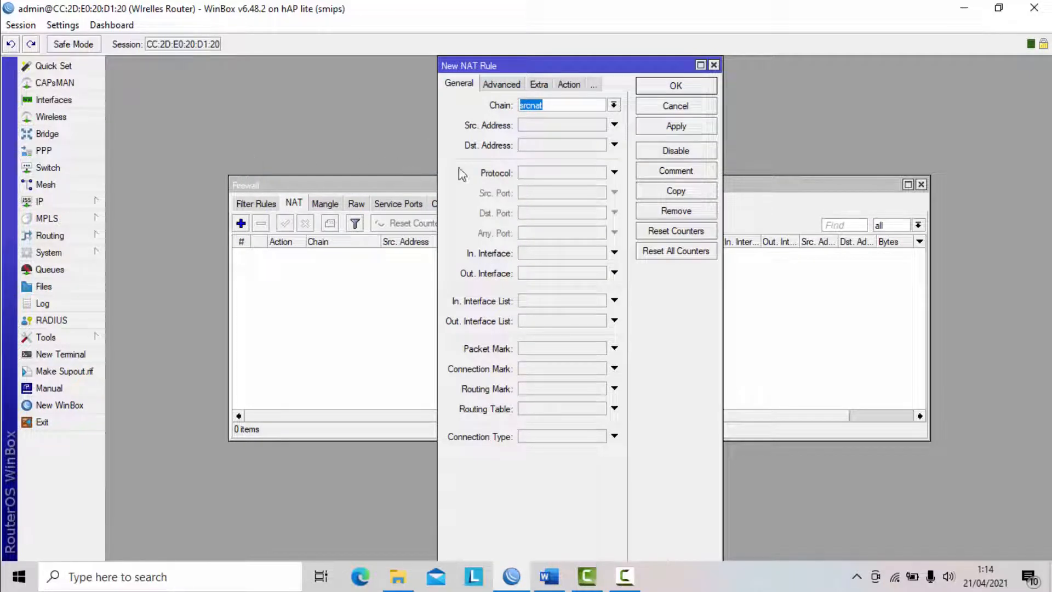
pyautogui.click(558, 105)
pyautogui.click(543, 273)
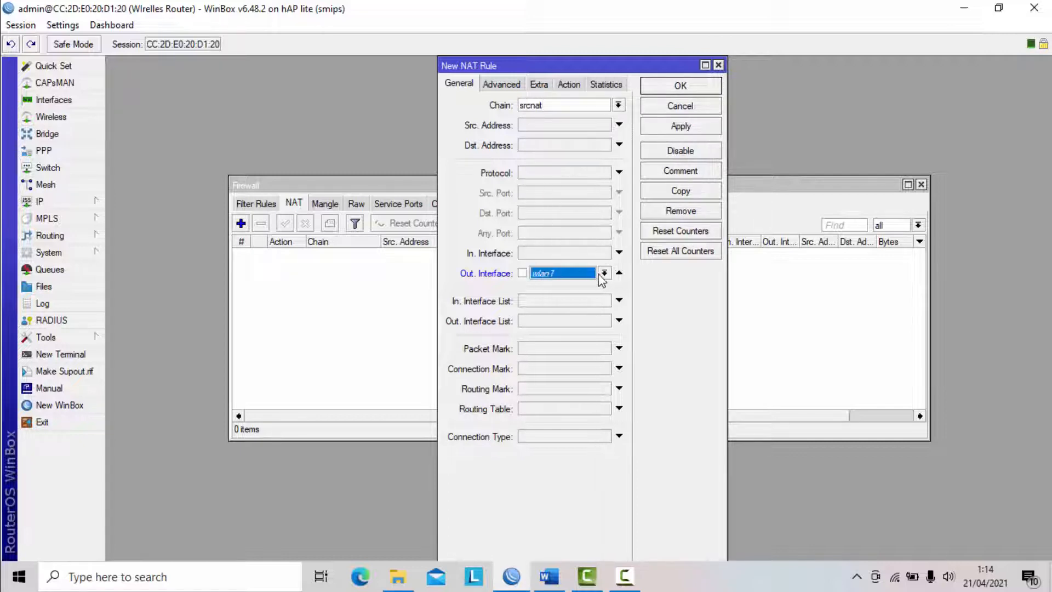
pyautogui.click(603, 274)
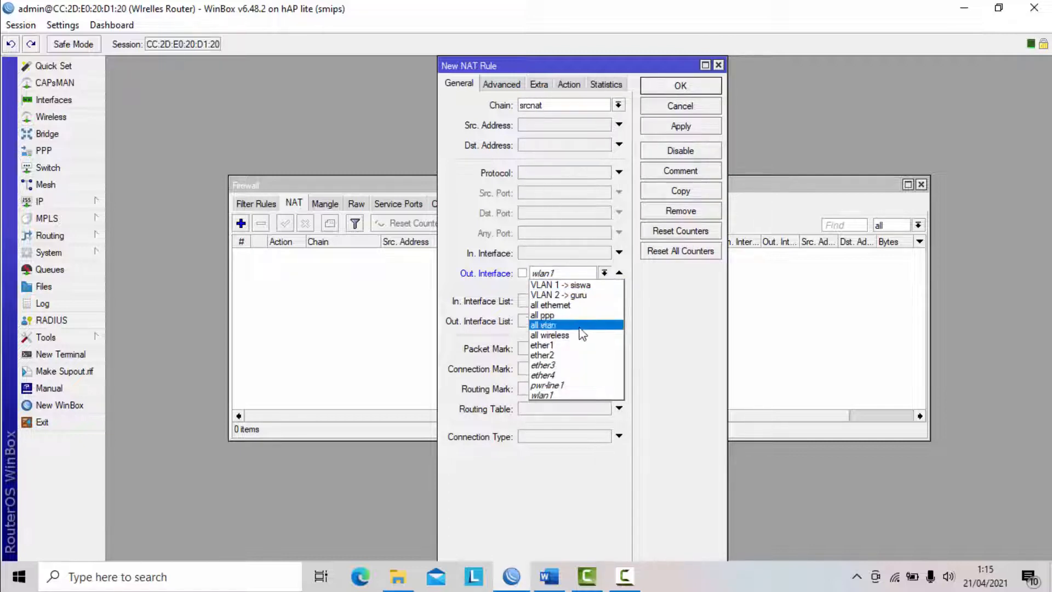
pyautogui.click(575, 345)
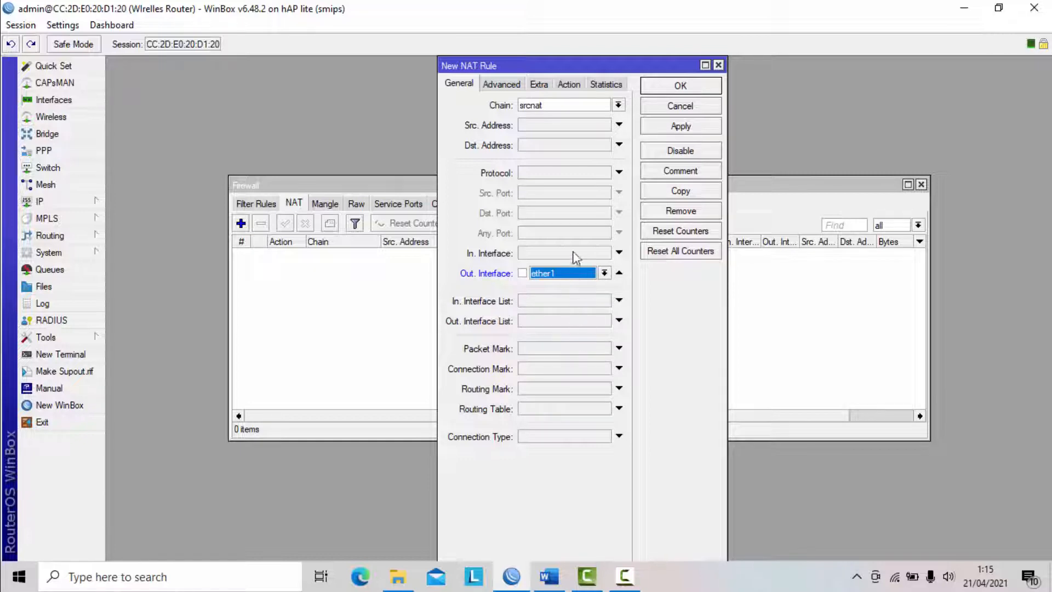
# - Set the NAT rule's action to masquerade, save the rule and close the firewall settings
pyautogui.click(568, 85)
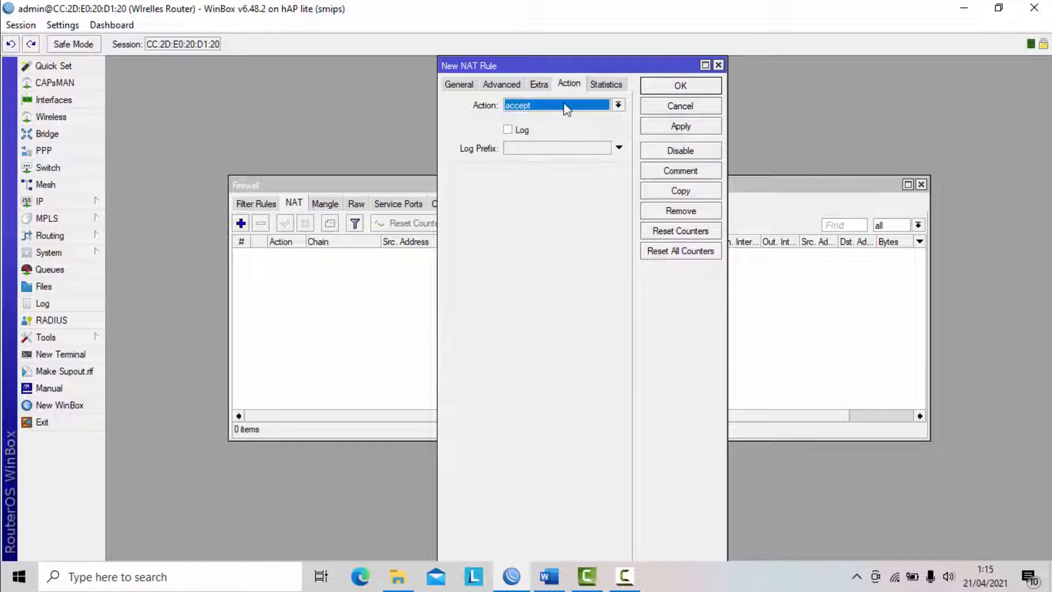
pyautogui.click(549, 109)
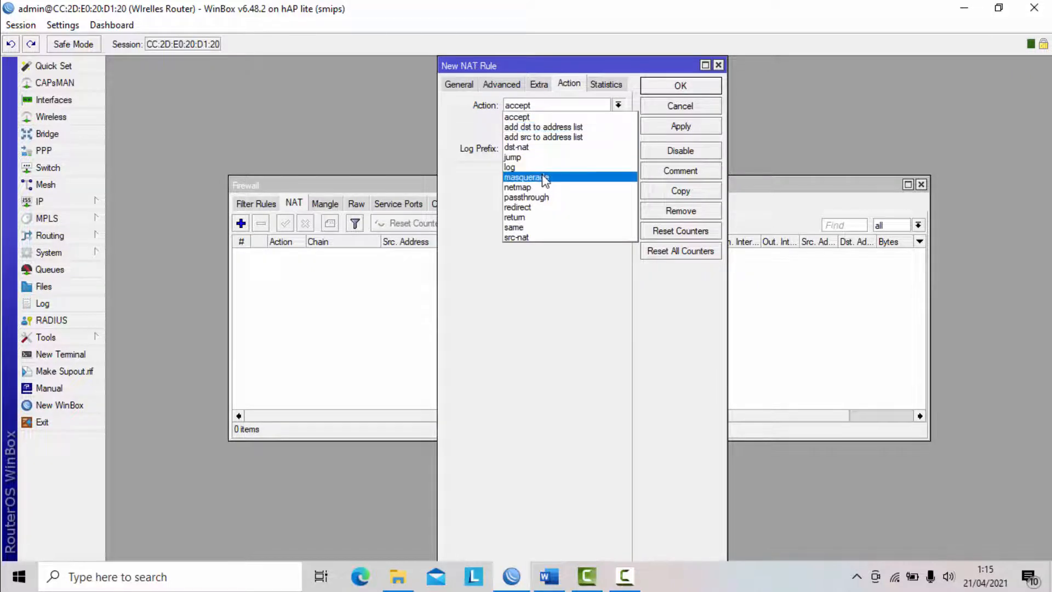
pyautogui.click(544, 178)
pyautogui.click(692, 128)
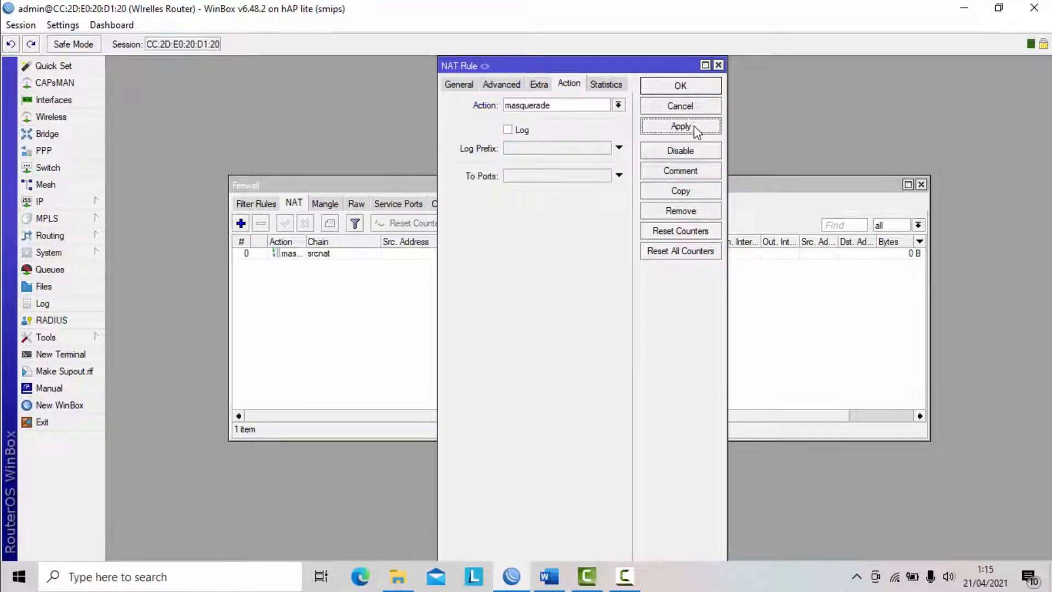
pyautogui.click(680, 86)
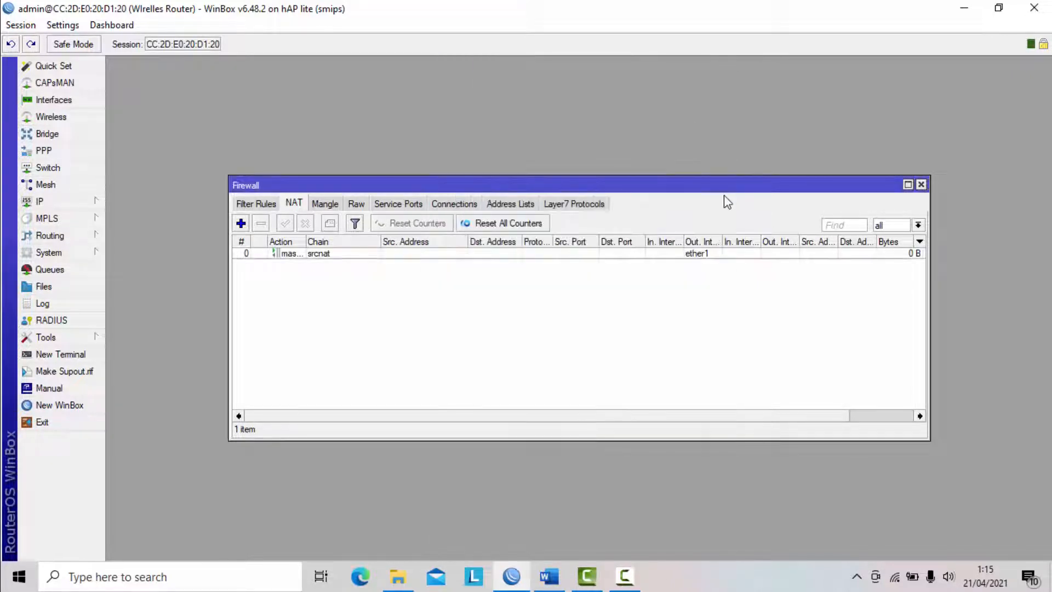
pyautogui.click(922, 184)
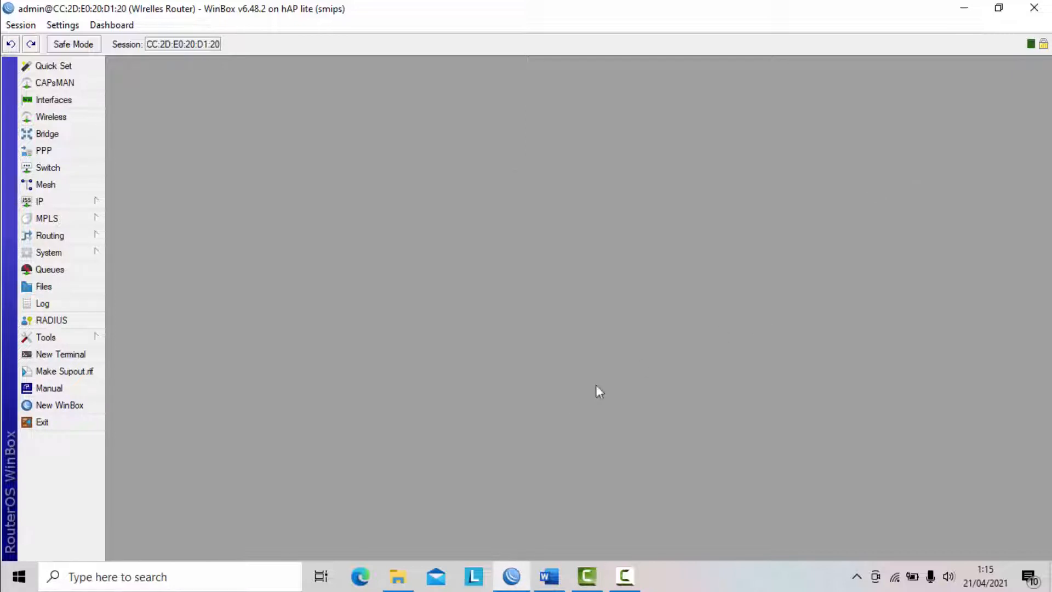
# - Switch to the exam task document in Word and review the Ether 1 and Ether 2 LAN configuration requirements
pyautogui.click(548, 575)
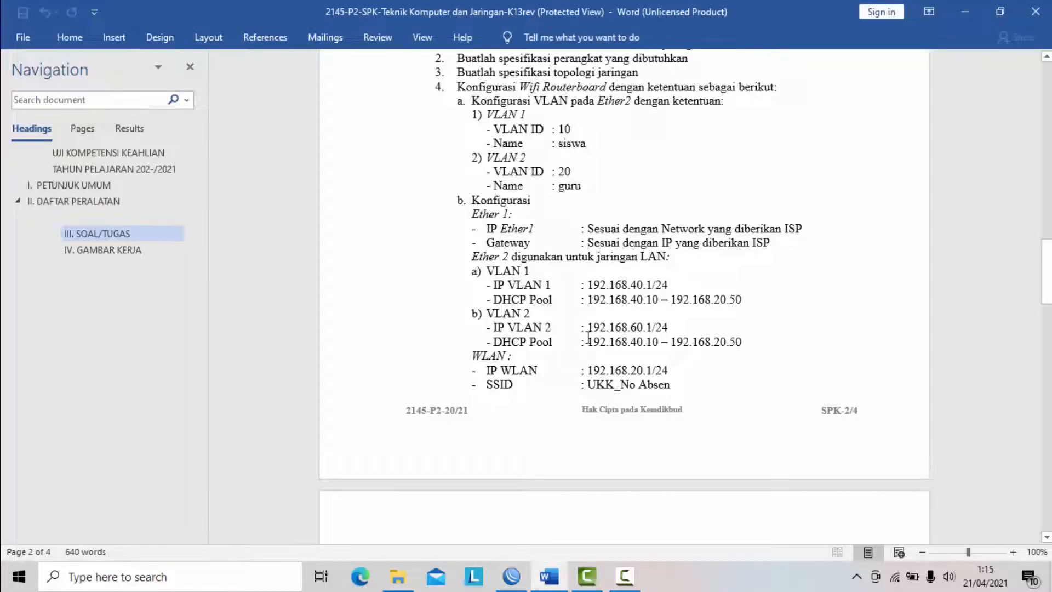
pyautogui.scroll(2, 577, 337)
pyautogui.scroll(-1, 493, 274)
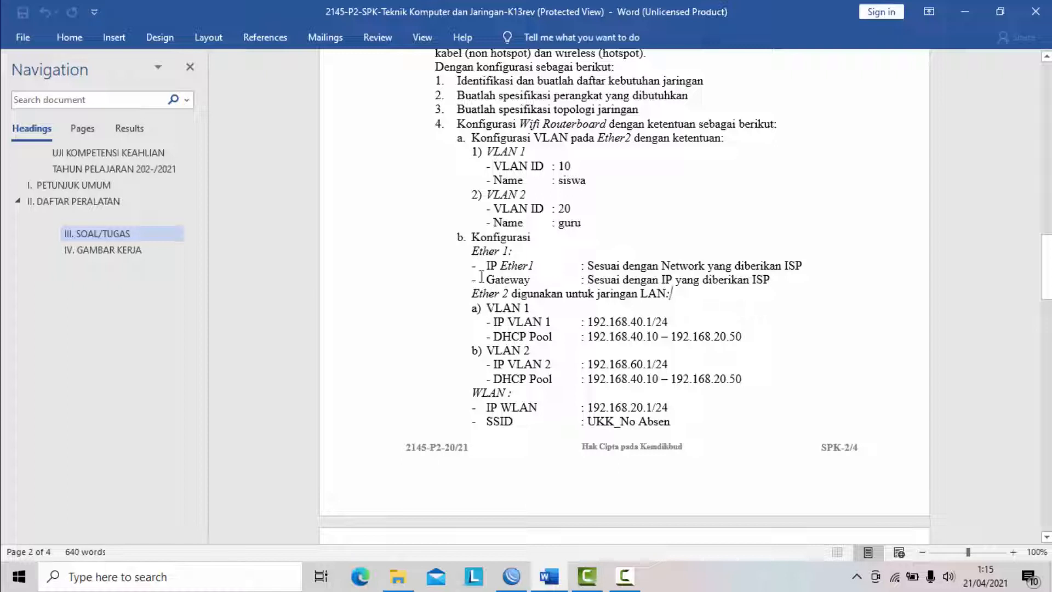
pyautogui.moveTo(461, 239); pyautogui.dragTo(795, 279)
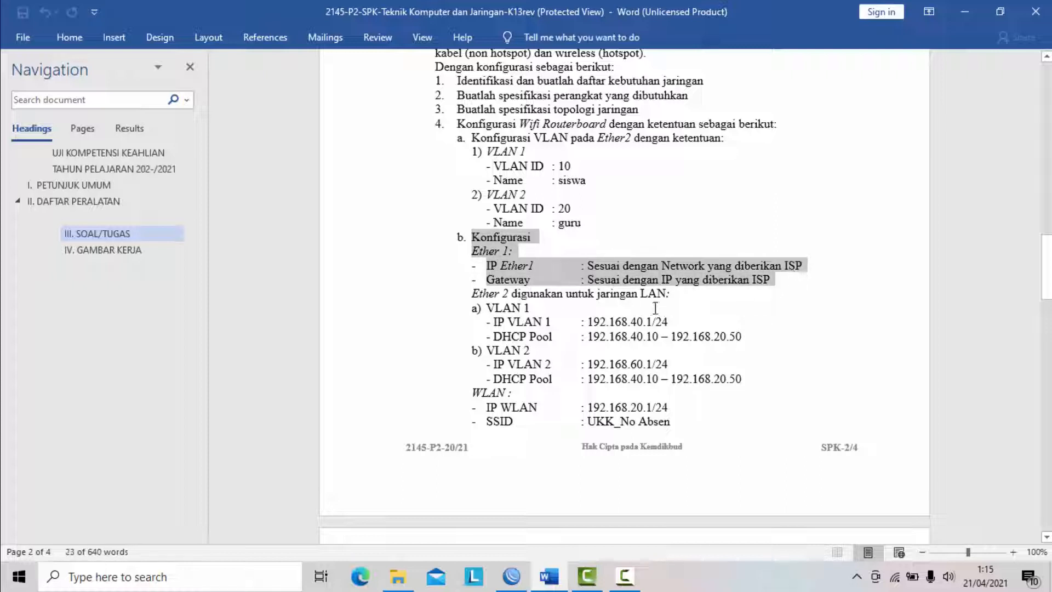
pyautogui.click(540, 303)
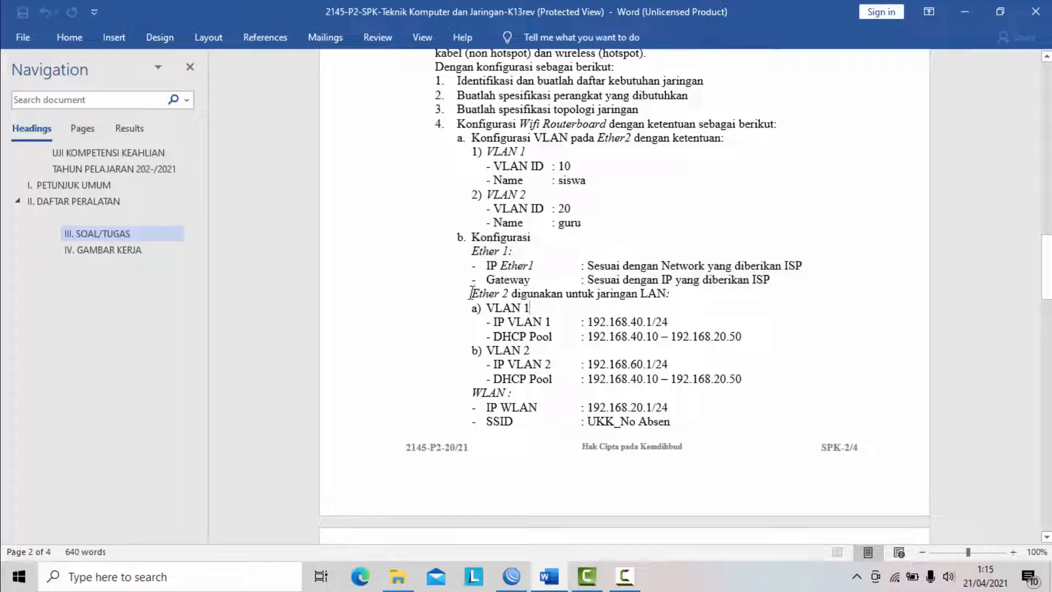
pyautogui.moveTo(471, 293); pyautogui.dragTo(746, 376)
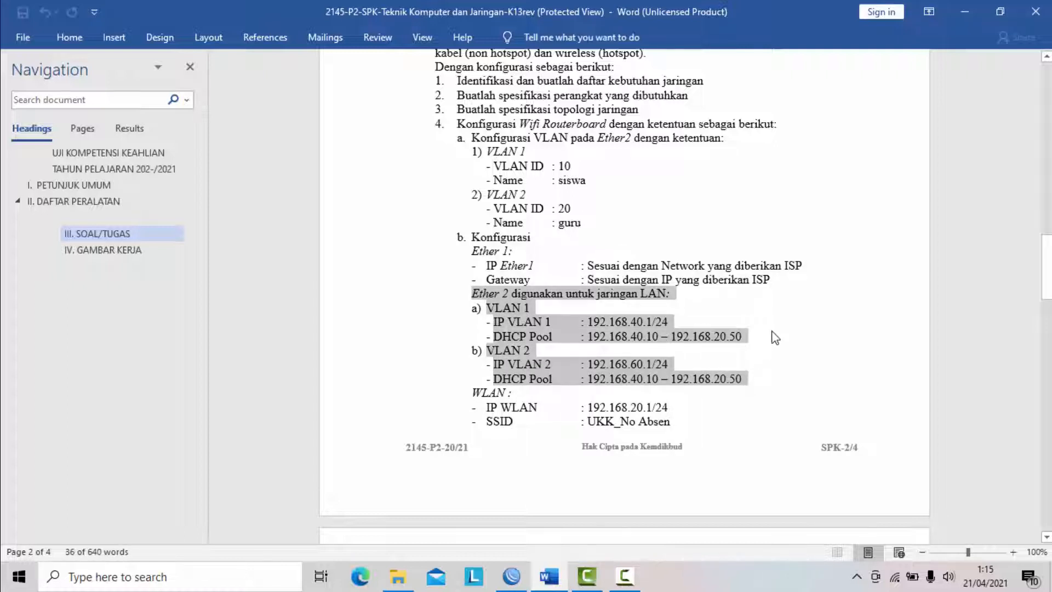
pyautogui.scroll(-1, 774, 337)
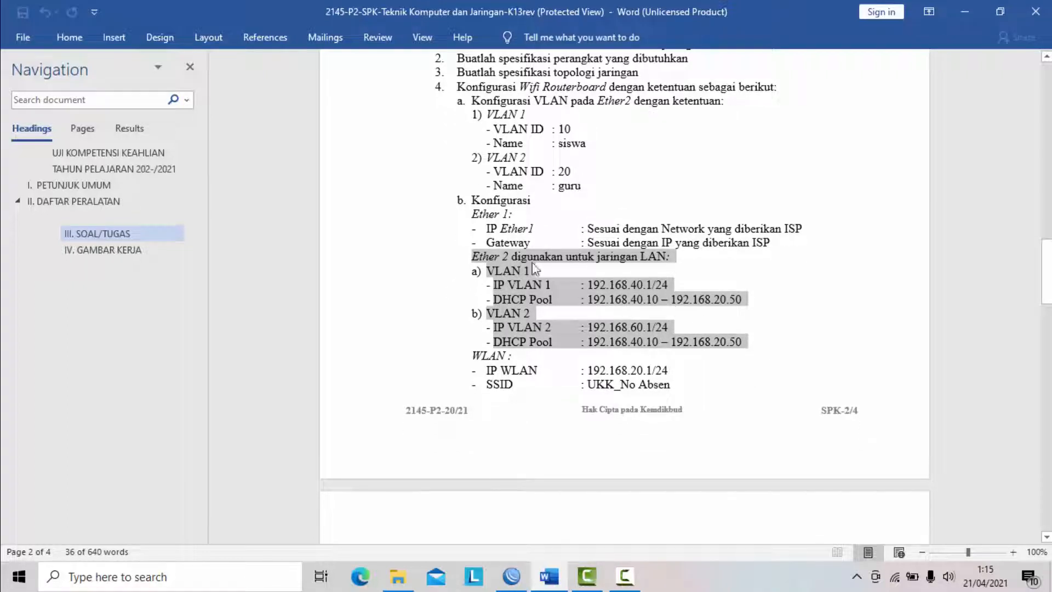
pyautogui.scroll(-1, 631, 271)
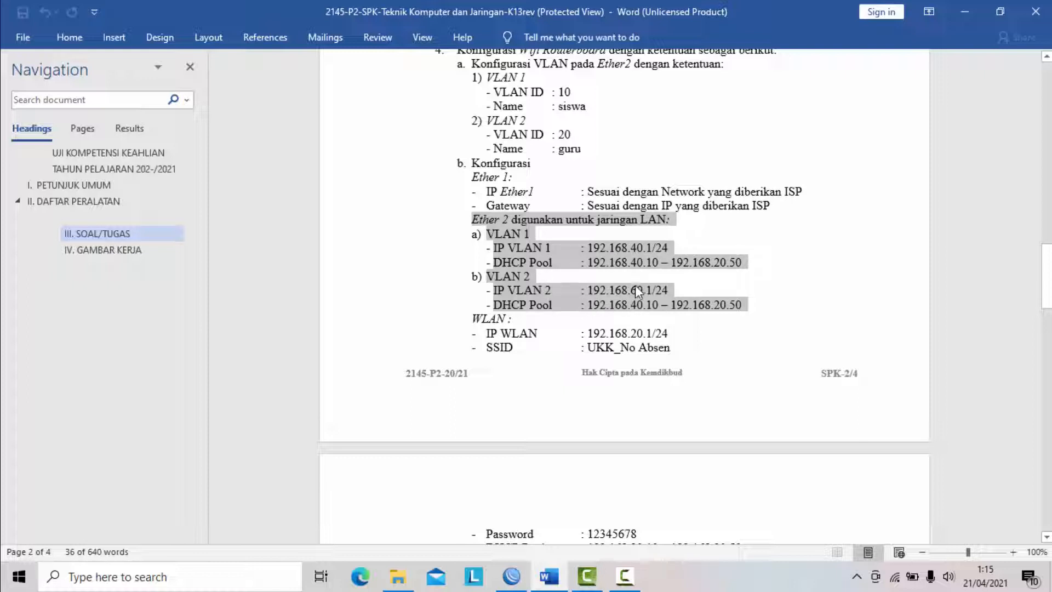
# - Examine the IP addresses and DHCP pool ranges specified for VLAN 1 and VLAN 2 in the task document
pyautogui.click(687, 239)
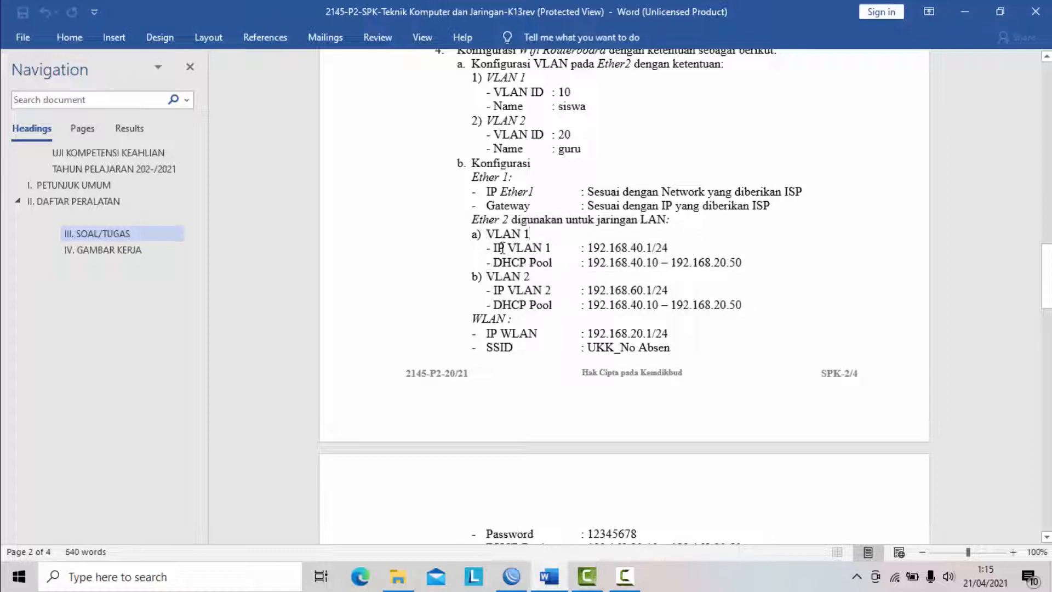
pyautogui.moveTo(497, 264); pyautogui.dragTo(649, 265)
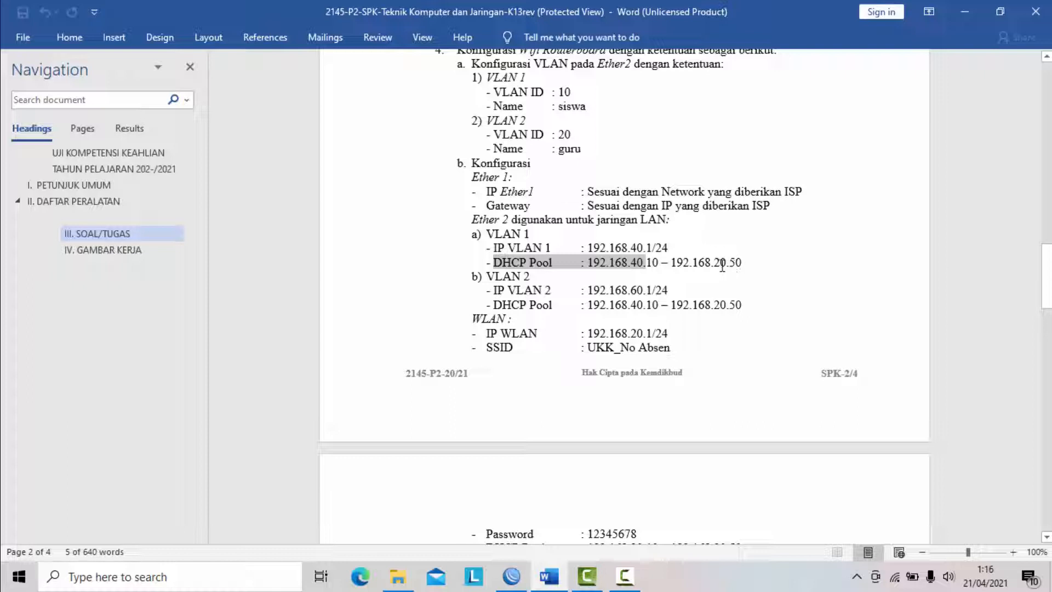
pyautogui.click(725, 265)
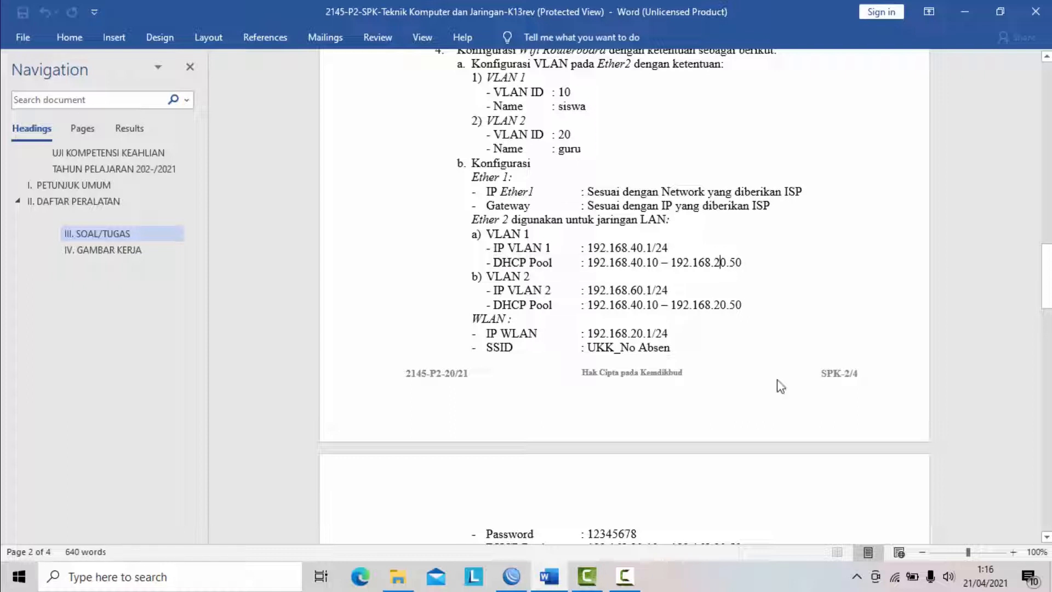
pyautogui.press('BackSpace')
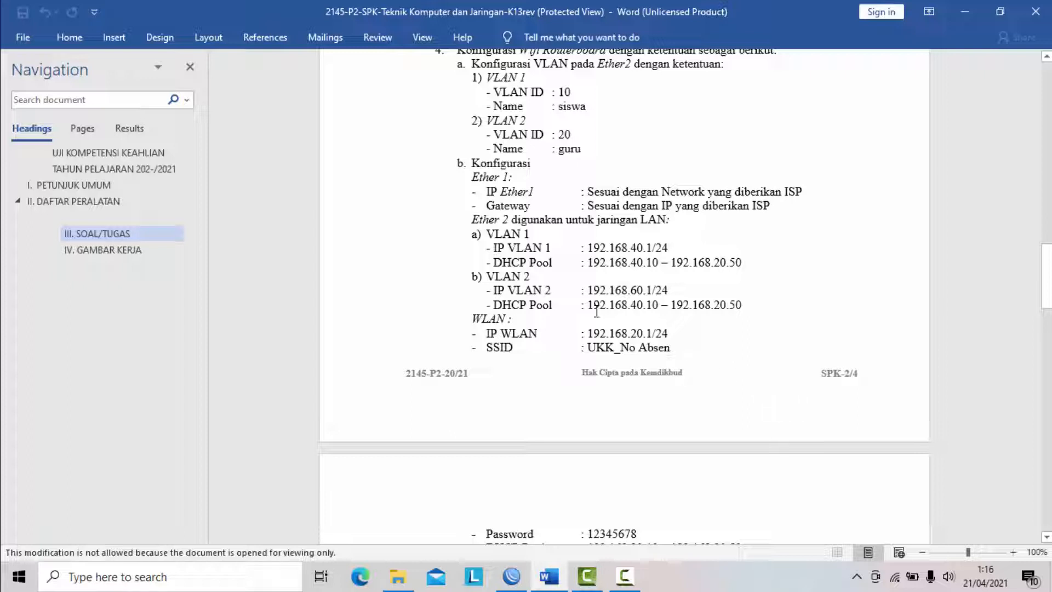
pyautogui.moveTo(587, 309); pyautogui.dragTo(748, 312)
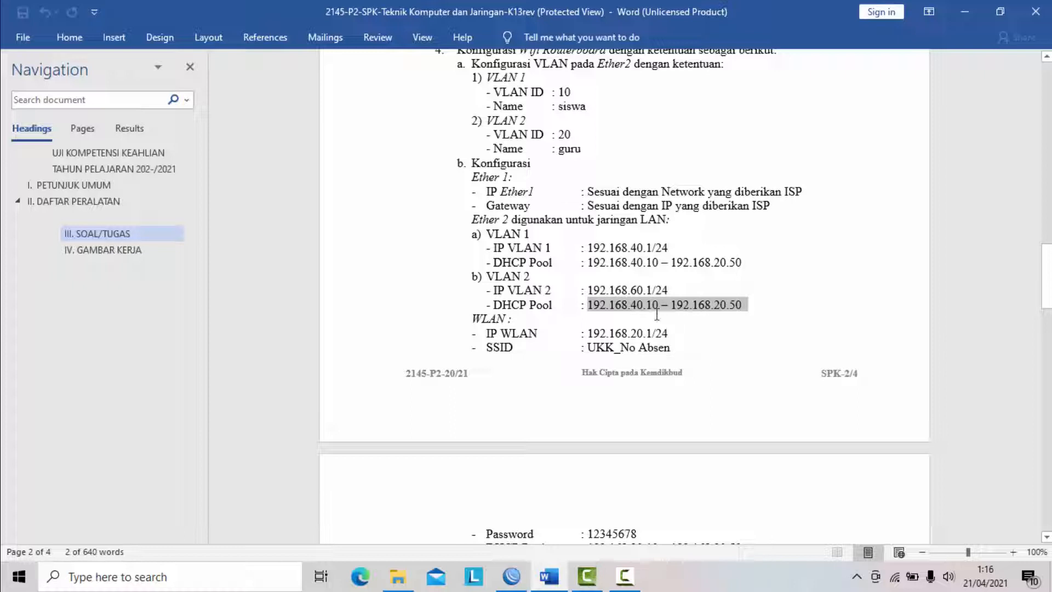
pyautogui.click(640, 313)
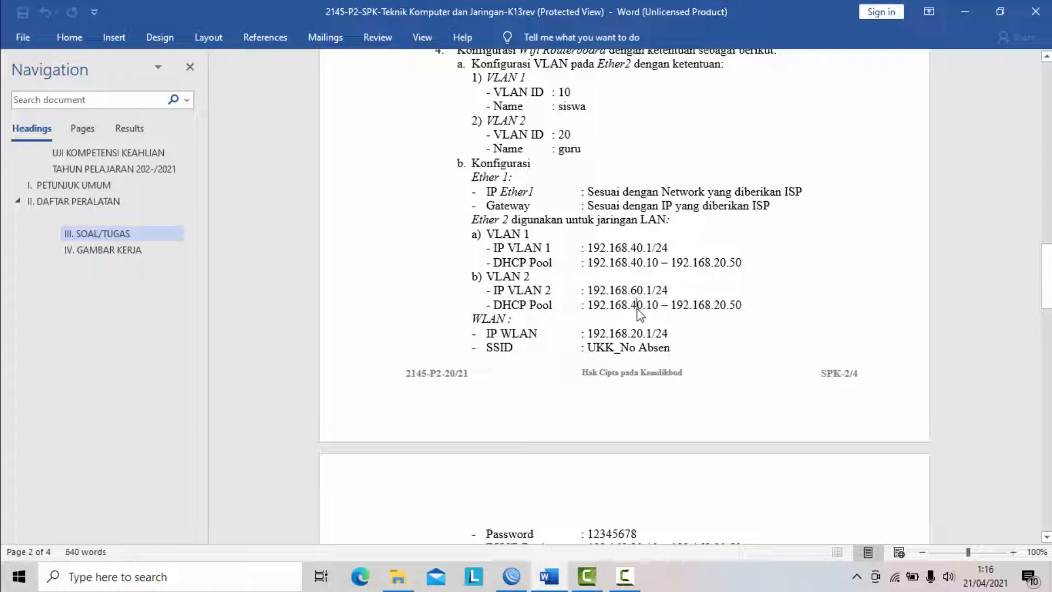
pyautogui.click(722, 304)
pyautogui.moveTo(472, 219); pyautogui.dragTo(766, 305)
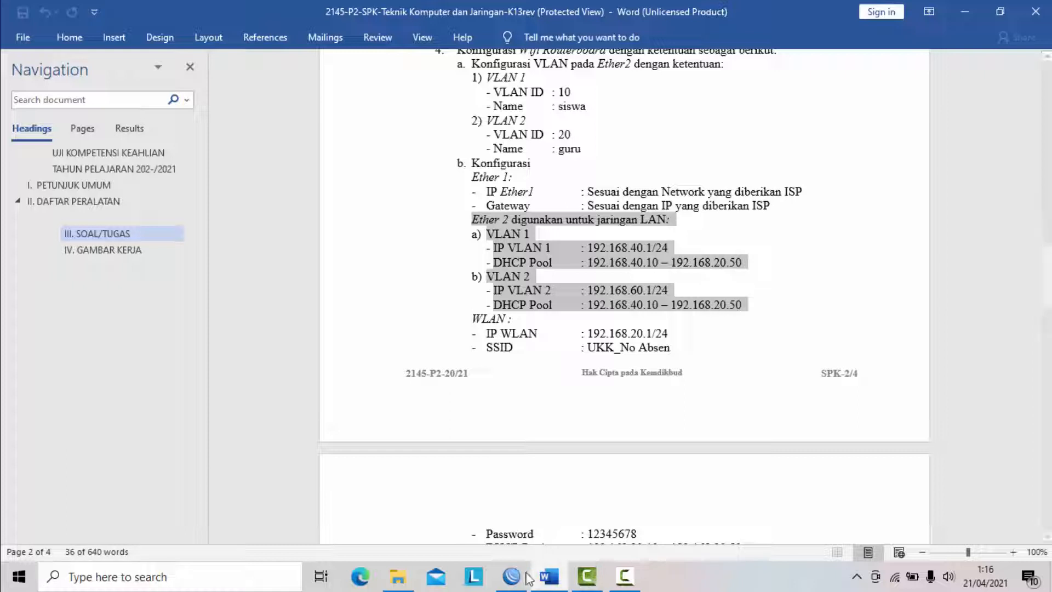
# - Switch back to WinBox and add the IP address 192.168.40.1/24 to the VLAN 1 -> siswa interface
pyautogui.moveTo(522, 577)
pyautogui.click(442, 452)
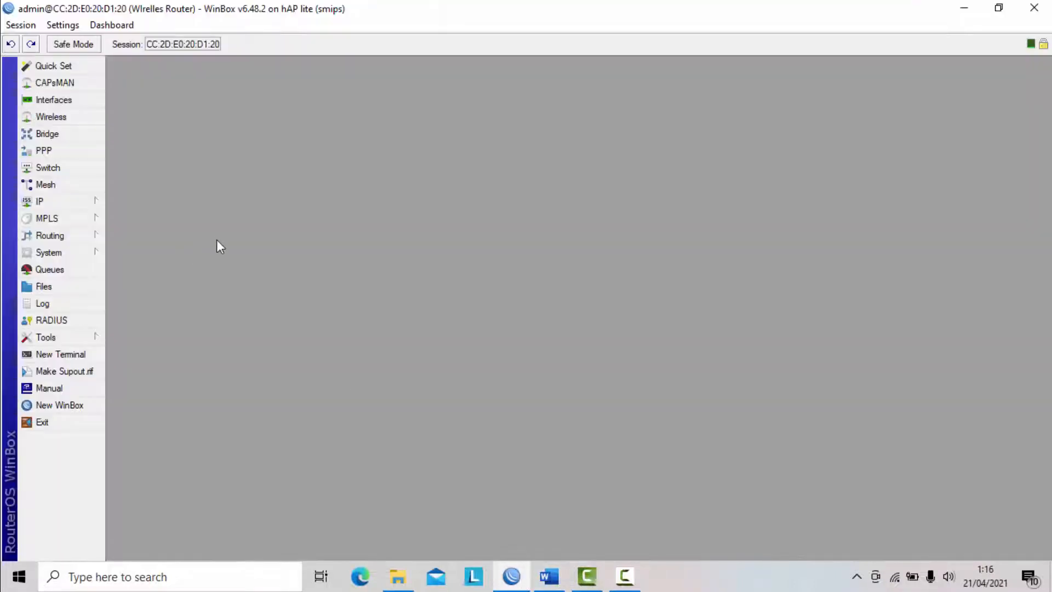
pyautogui.click(91, 206)
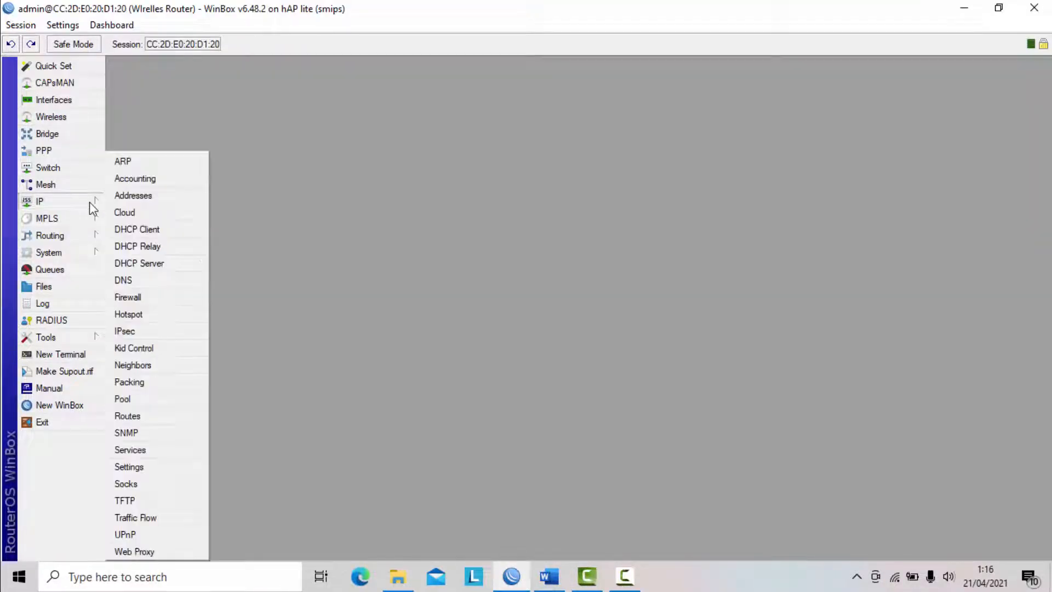
pyautogui.click(133, 195)
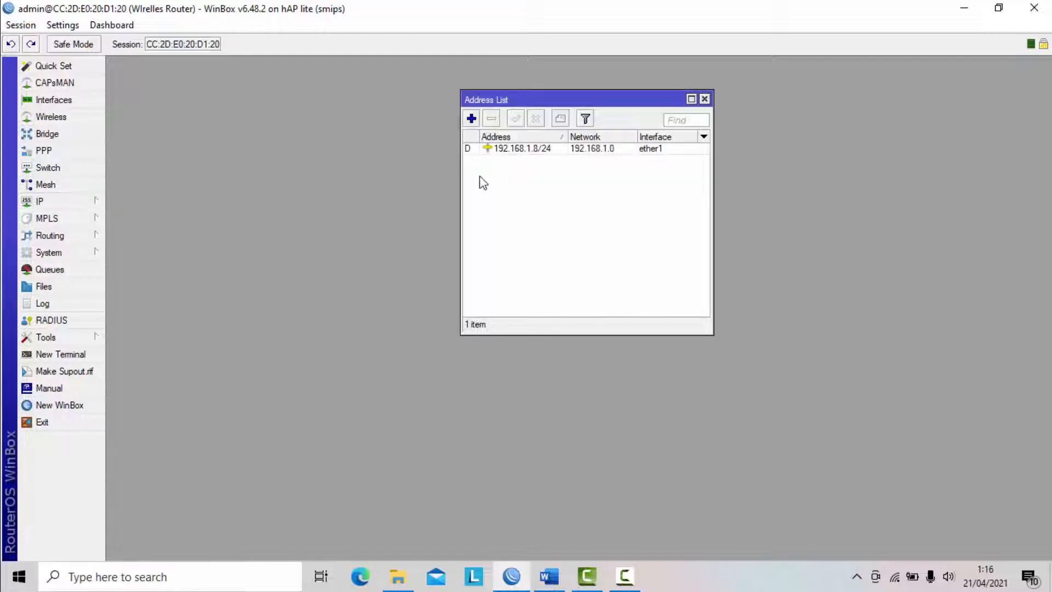
pyautogui.click(471, 118)
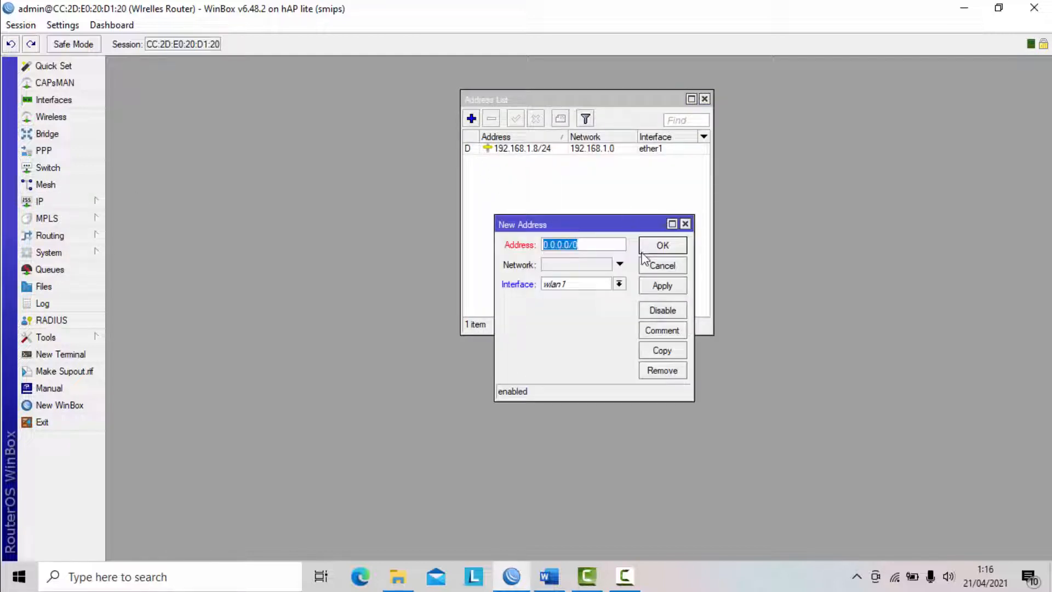
pyautogui.write('192.168.40.1/24')
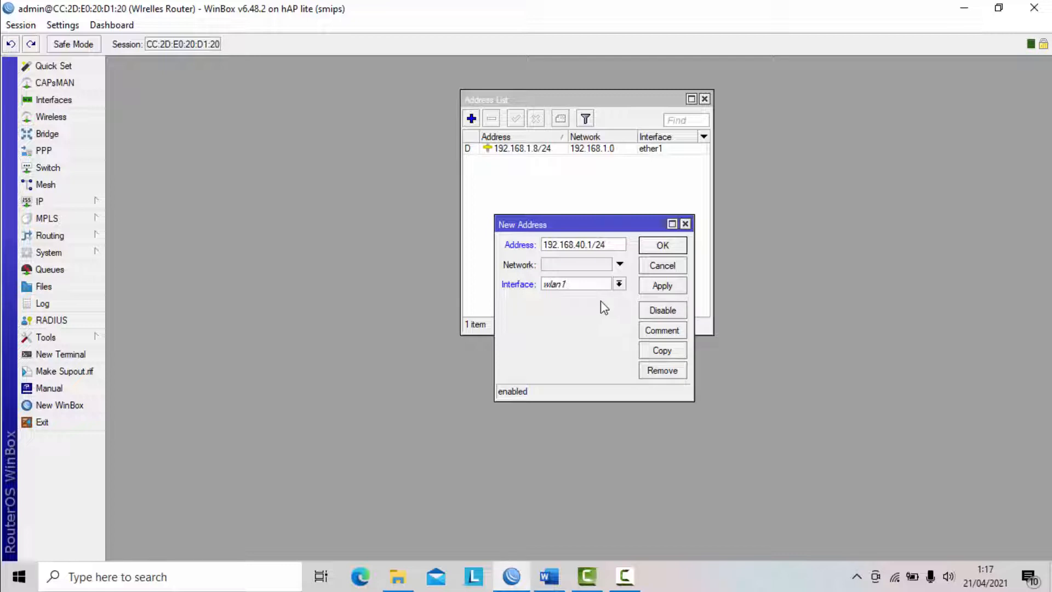
pyautogui.click(619, 283)
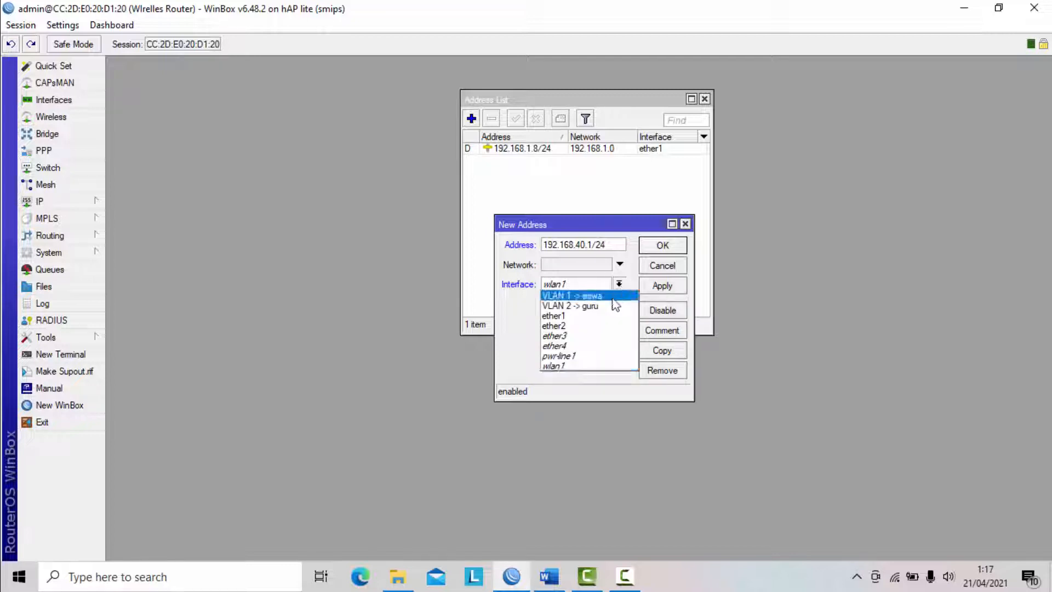
pyautogui.click(613, 296)
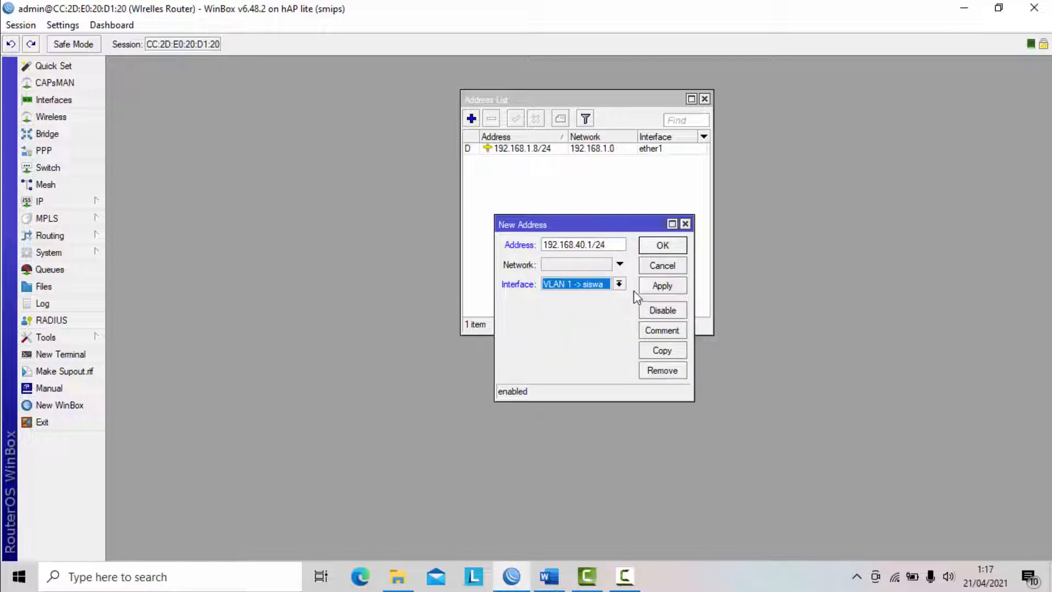
pyautogui.click(661, 286)
pyautogui.click(664, 245)
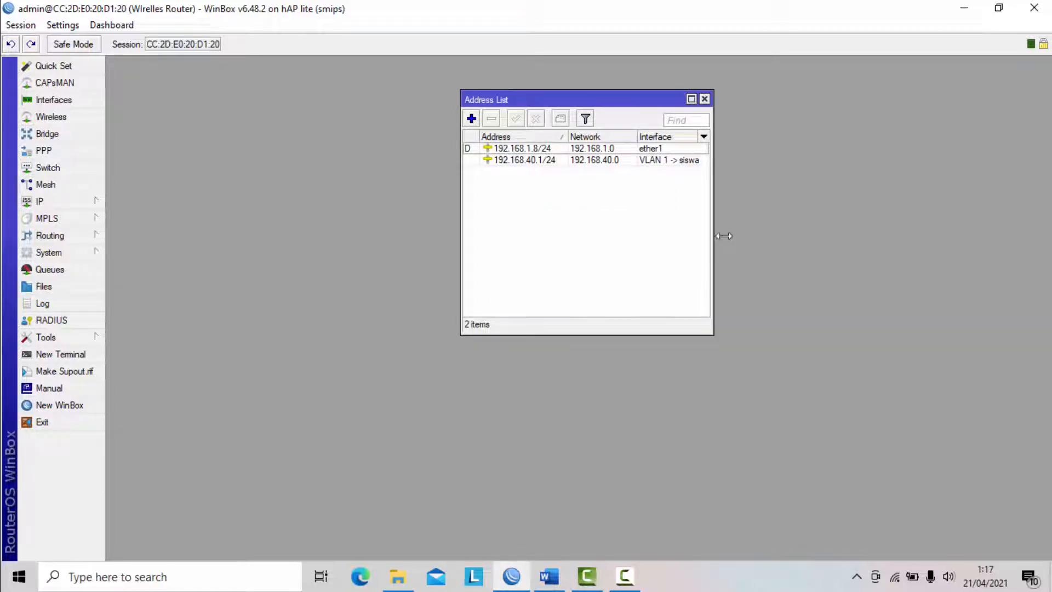
# - Add the IP address 192.168.60.1/24 to the VLAN 2 -> guru interface
pyautogui.moveTo(713, 236); pyautogui.dragTo(805, 236)
pyautogui.click(472, 120)
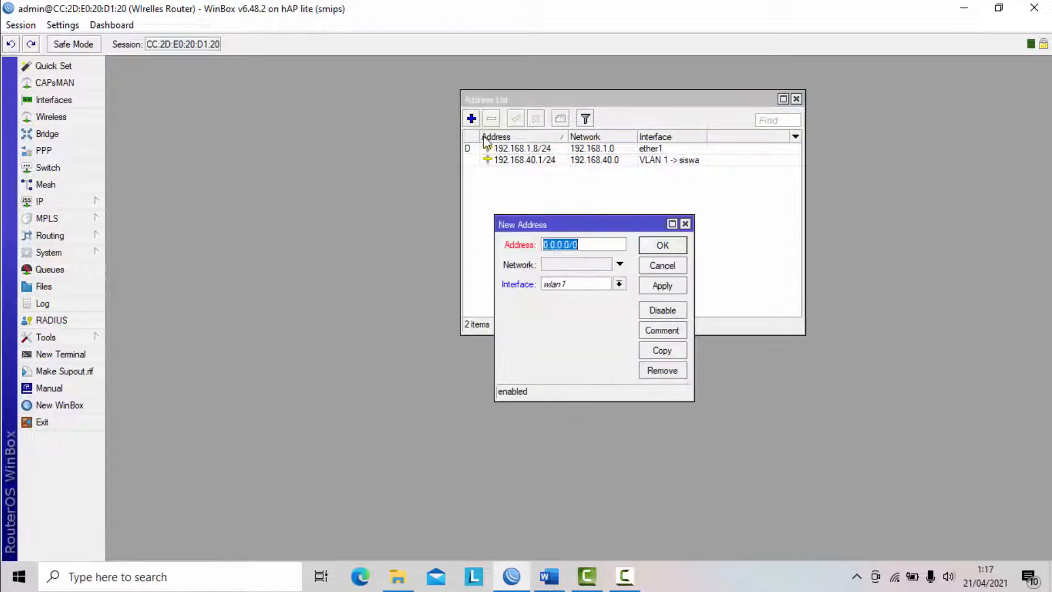
pyautogui.write('1')
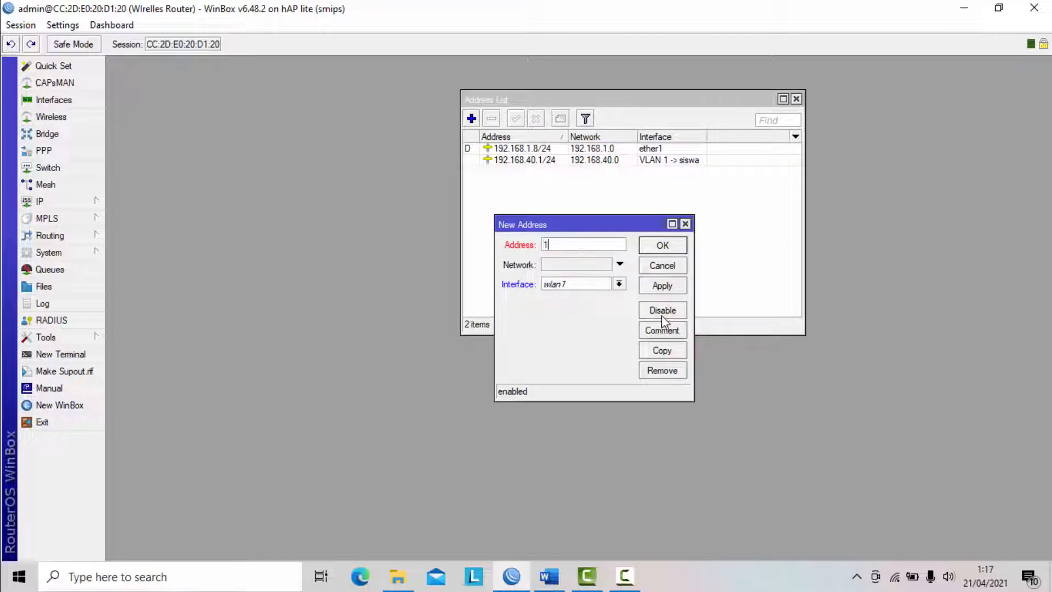
pyautogui.write('92.168.60.1/24')
pyautogui.click(618, 284)
pyautogui.click(610, 306)
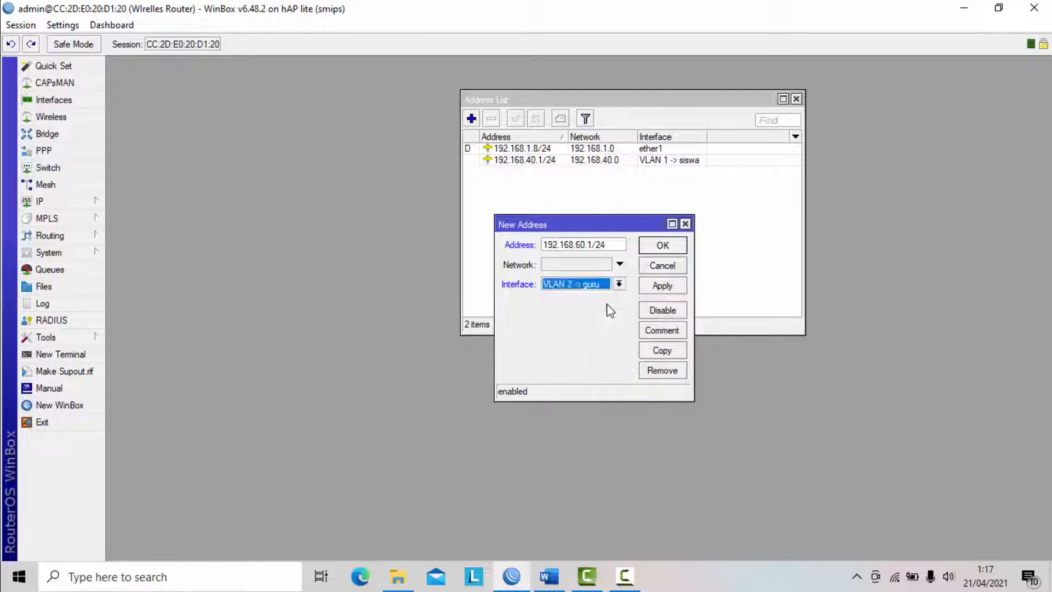
pyautogui.click(661, 288)
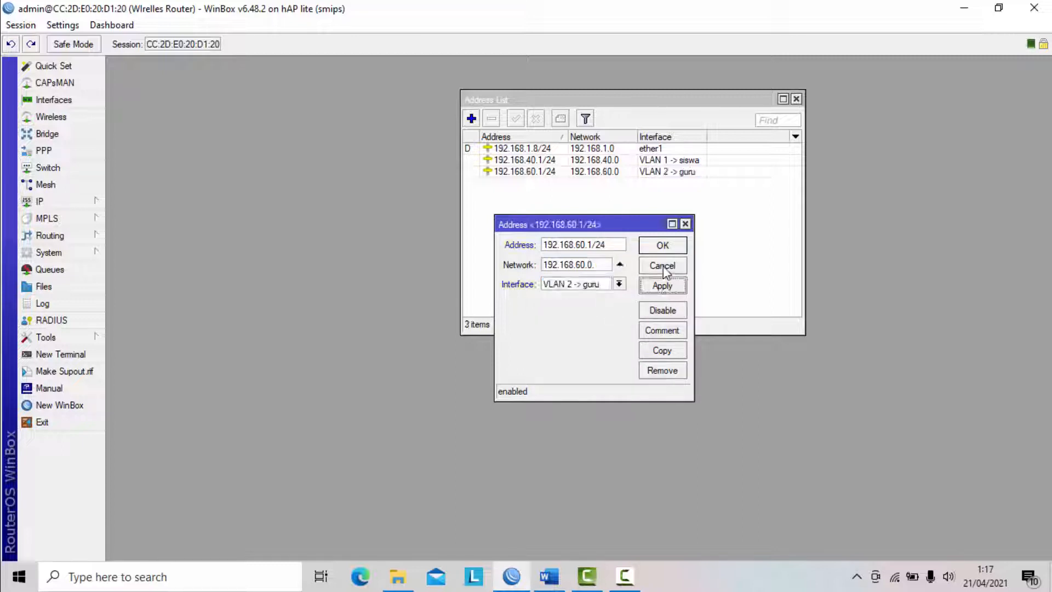
pyautogui.click(664, 245)
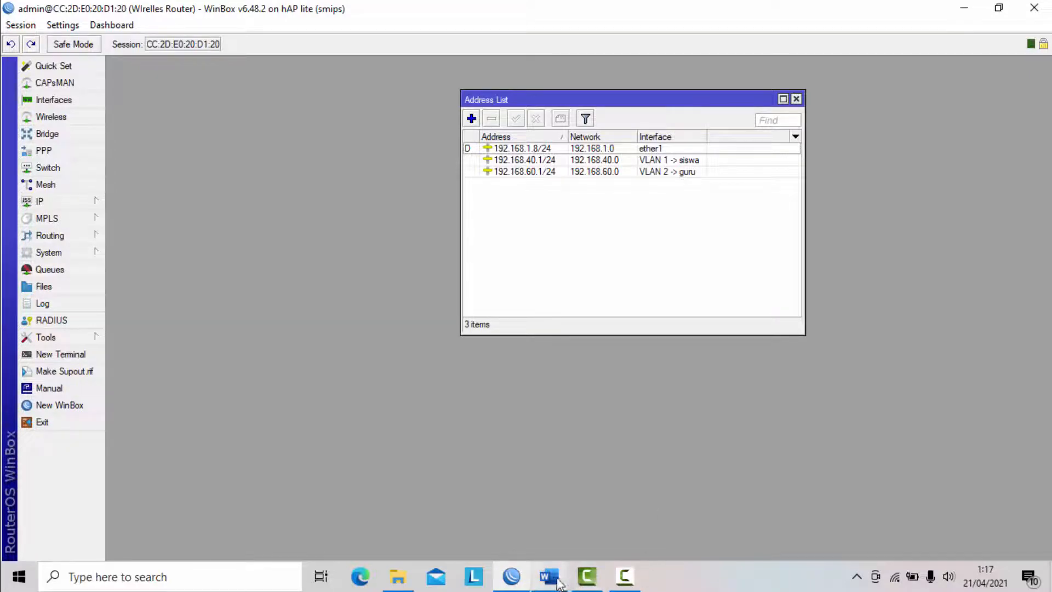
# - Check the VLAN addressing and DHCP pool requirements in the Word task document and return to WinBox
pyautogui.click(545, 566)
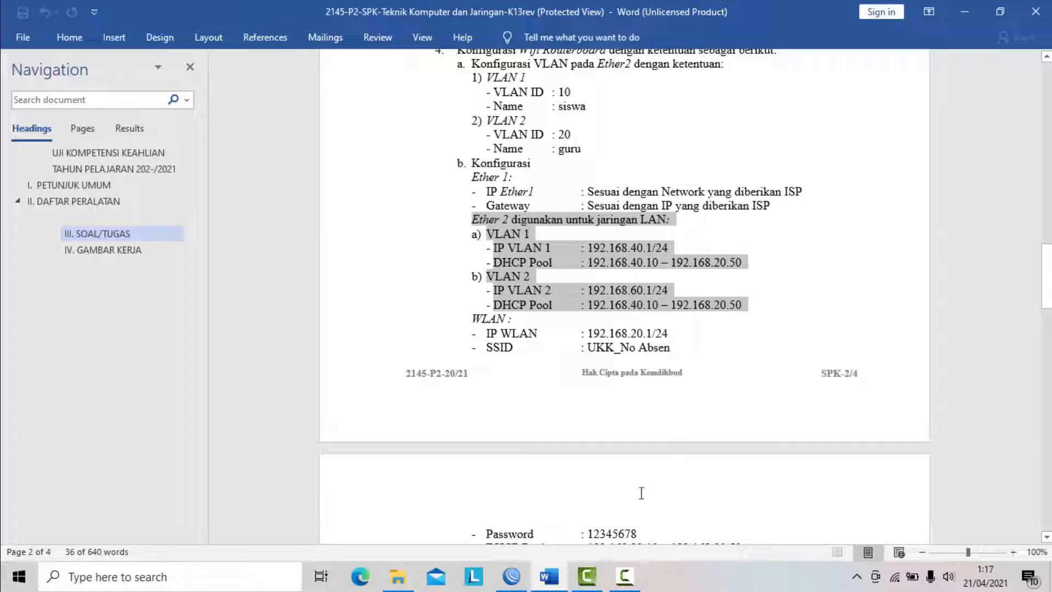
pyautogui.moveTo(625, 575)
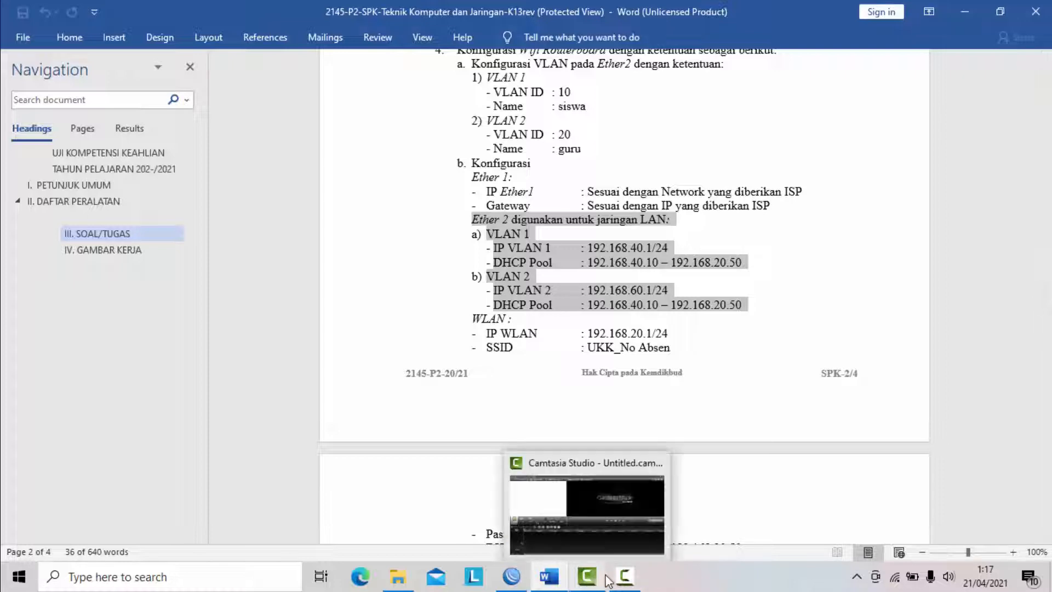
pyautogui.moveTo(611, 522)
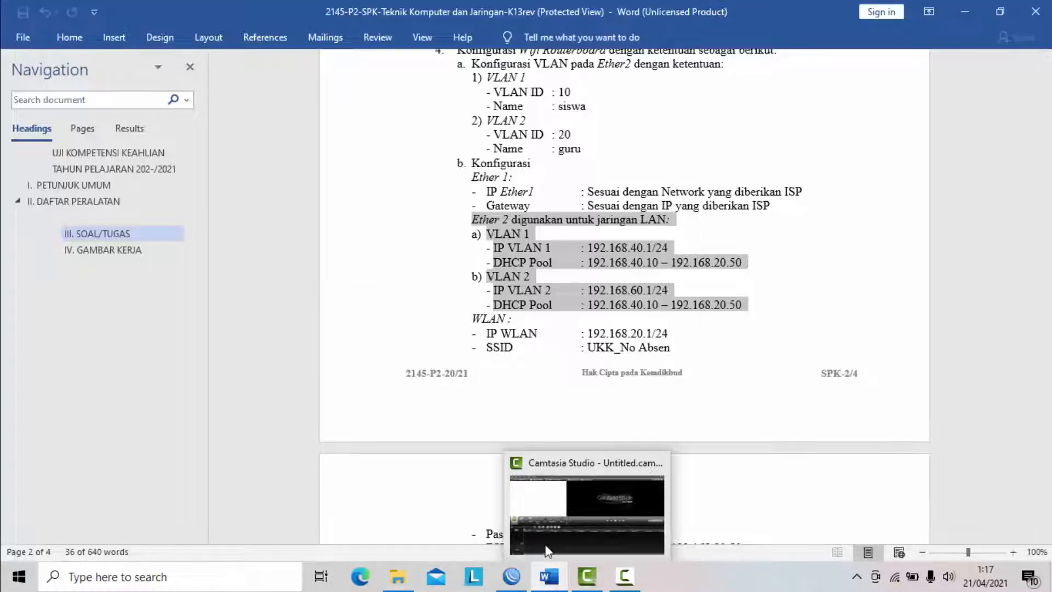
pyautogui.click(518, 580)
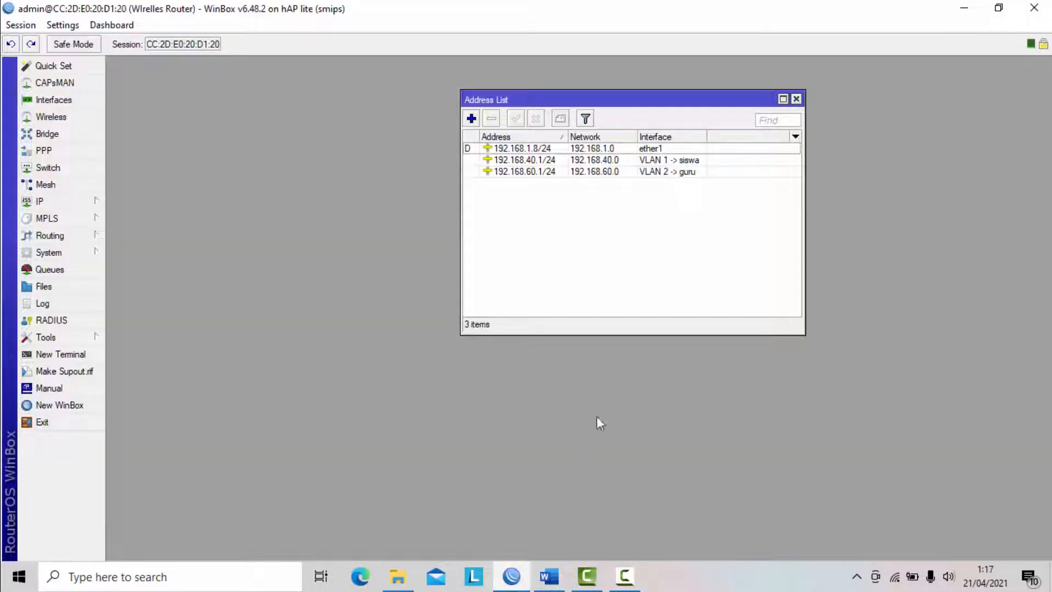
# - Close the address list and start a DHCP server setup on VLAN 1 -> siswa with address space 192.168.40.0/24 and the proposed gateway
pyautogui.click(796, 99)
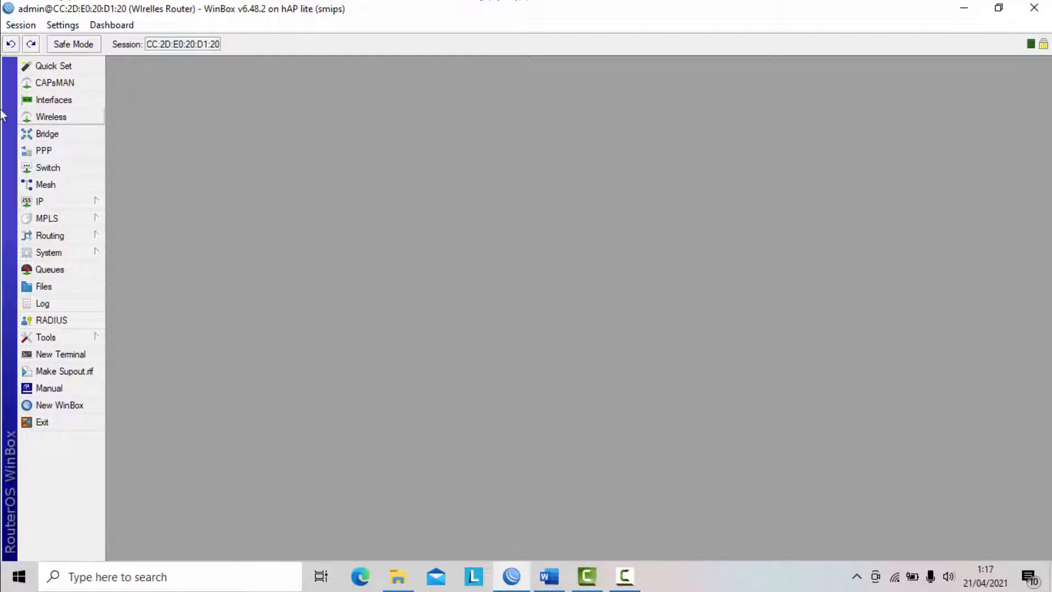
pyautogui.click(91, 207)
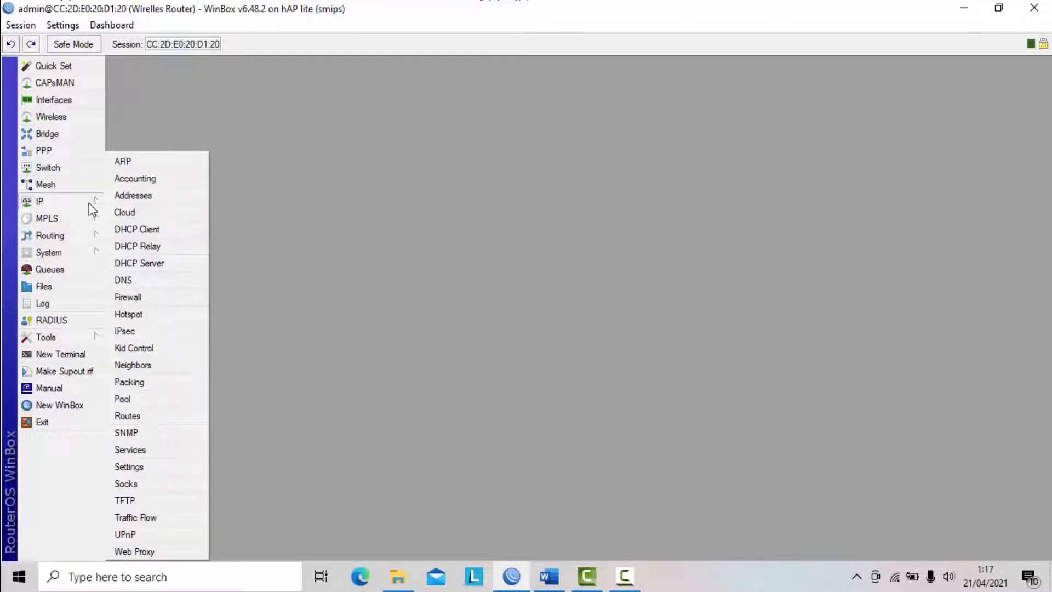
pyautogui.click(147, 266)
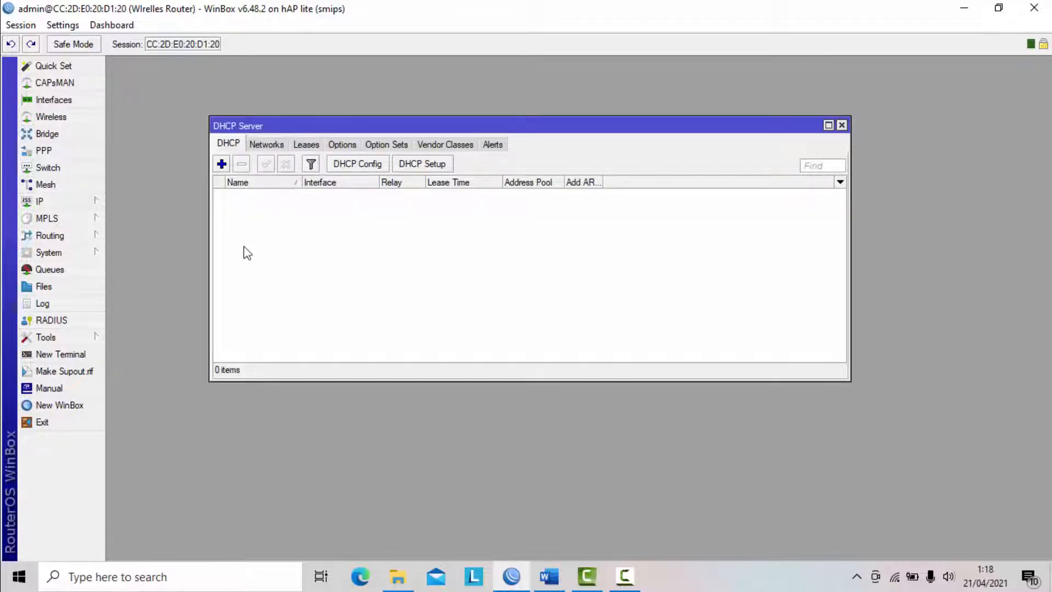
pyautogui.click(436, 165)
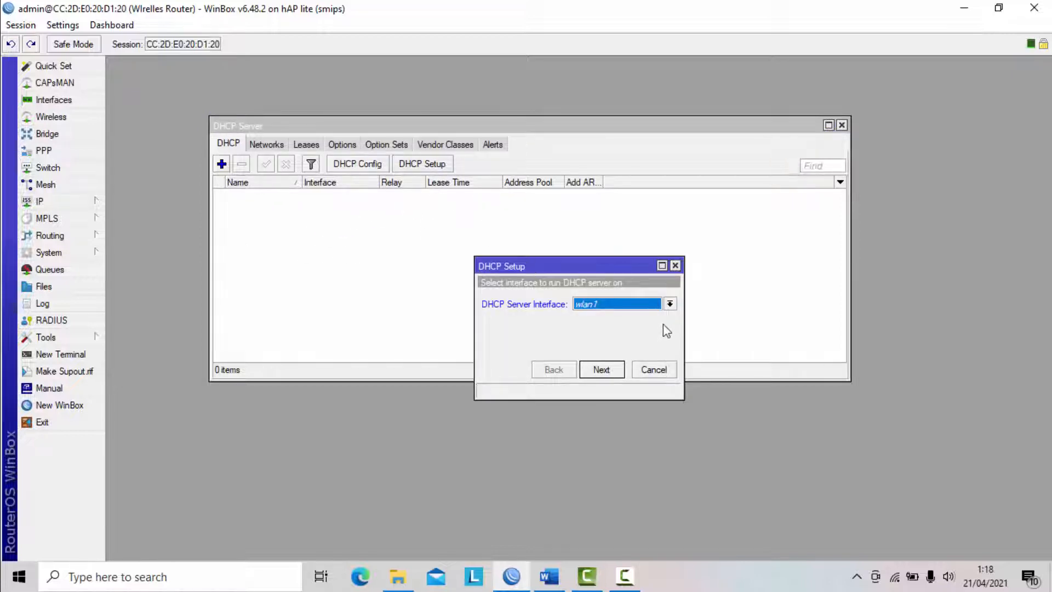
pyautogui.click(669, 303)
pyautogui.click(642, 315)
pyautogui.click(598, 370)
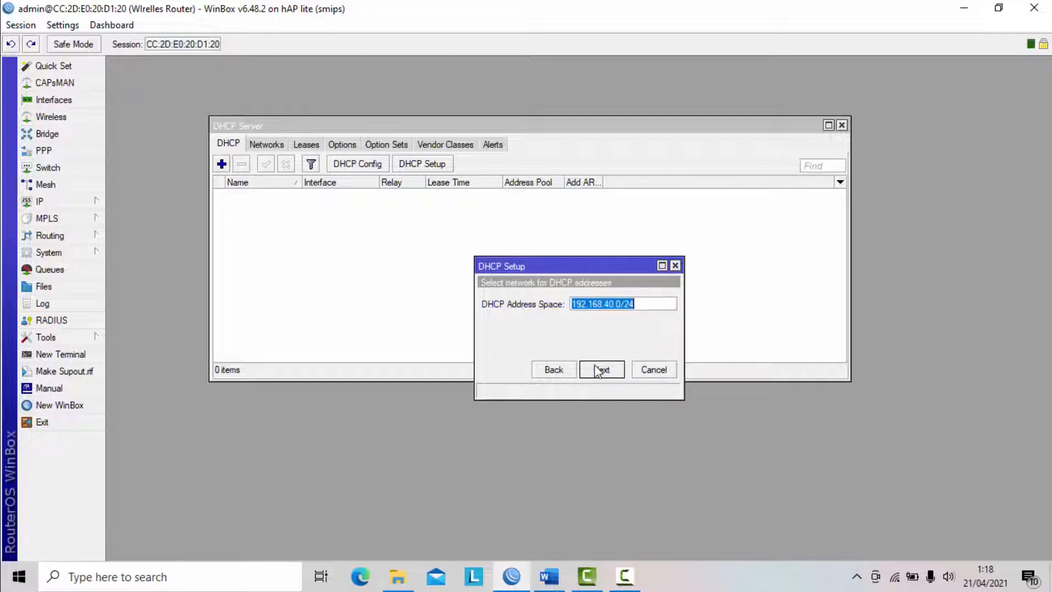
pyautogui.click(599, 371)
pyautogui.click(598, 371)
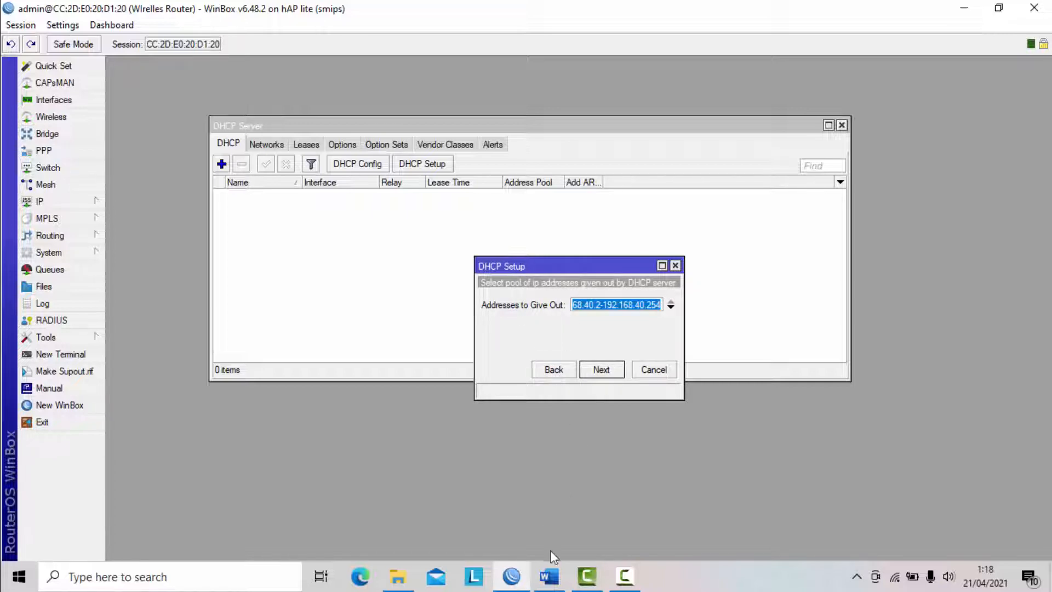
# - Check the pool range in the Word task document and set VLAN 1's addresses to give out to 192.168.40.10-192.168.40.50 in WinBox
pyautogui.click(549, 575)
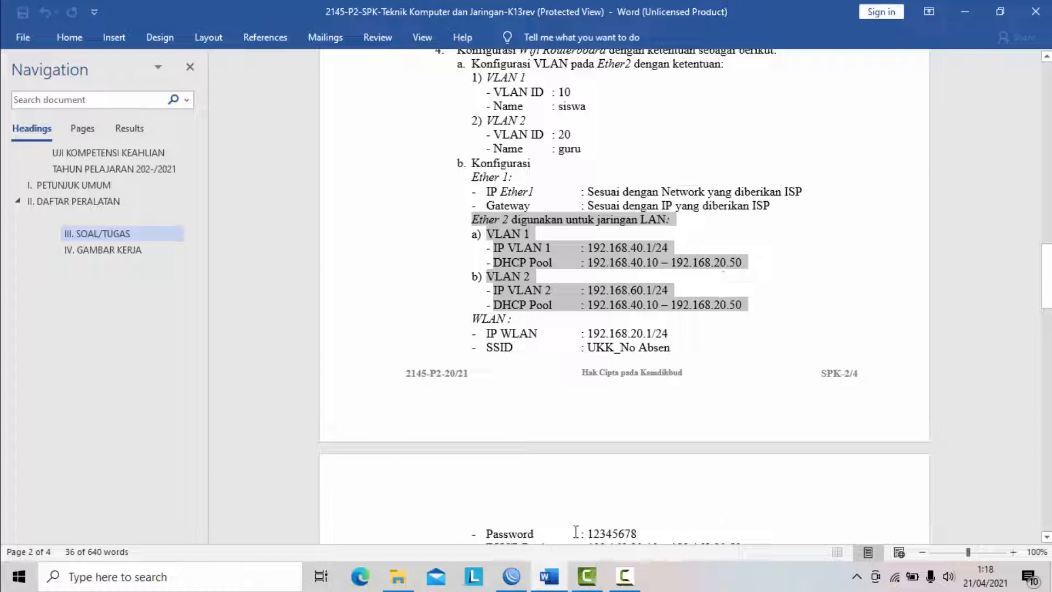
pyautogui.click(511, 576)
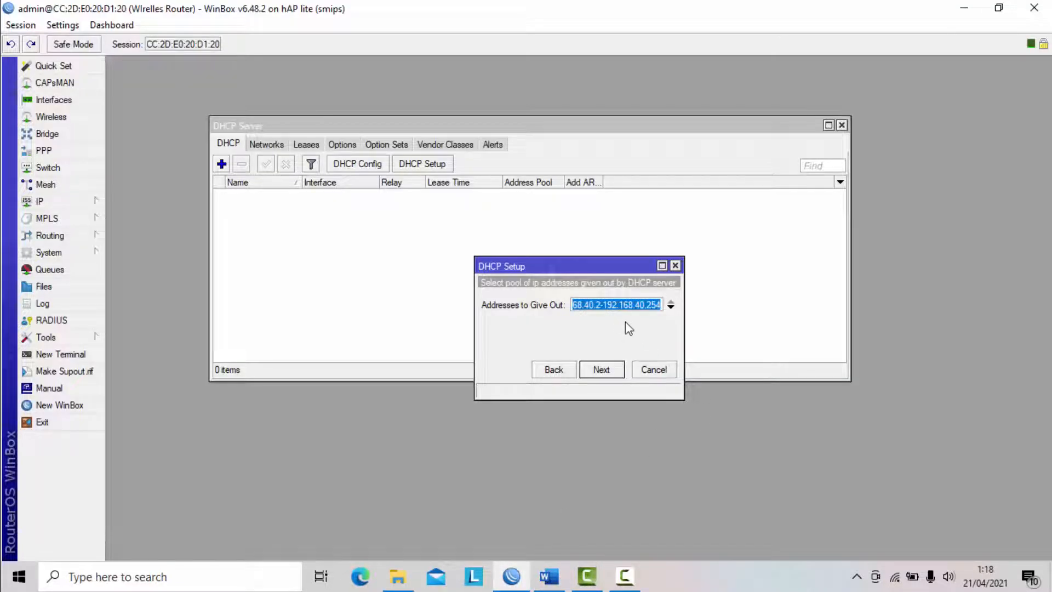
pyautogui.click(600, 305)
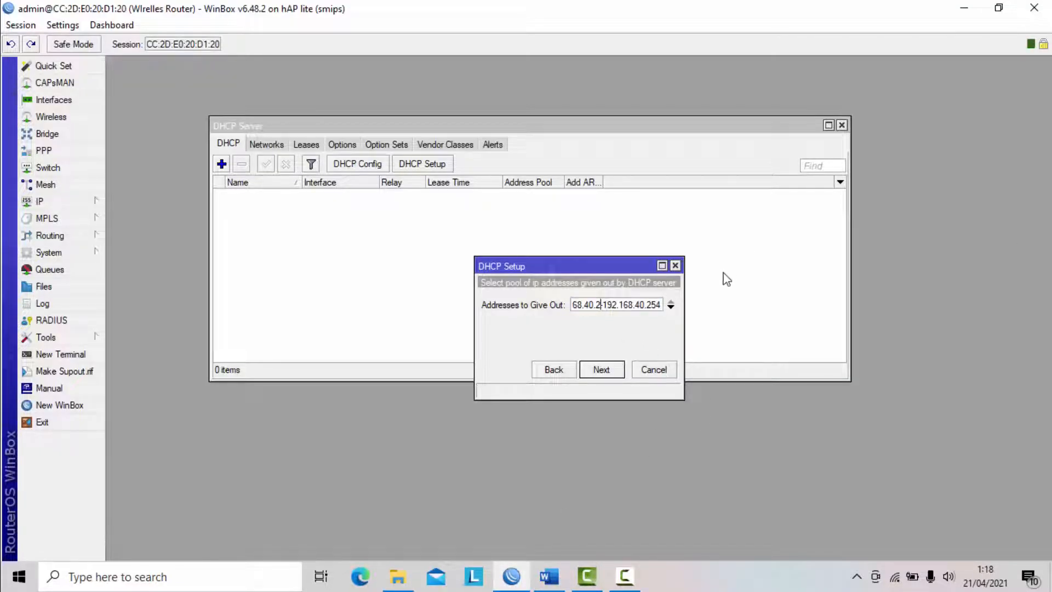
pyautogui.press('BackSpace')
pyautogui.write('10')
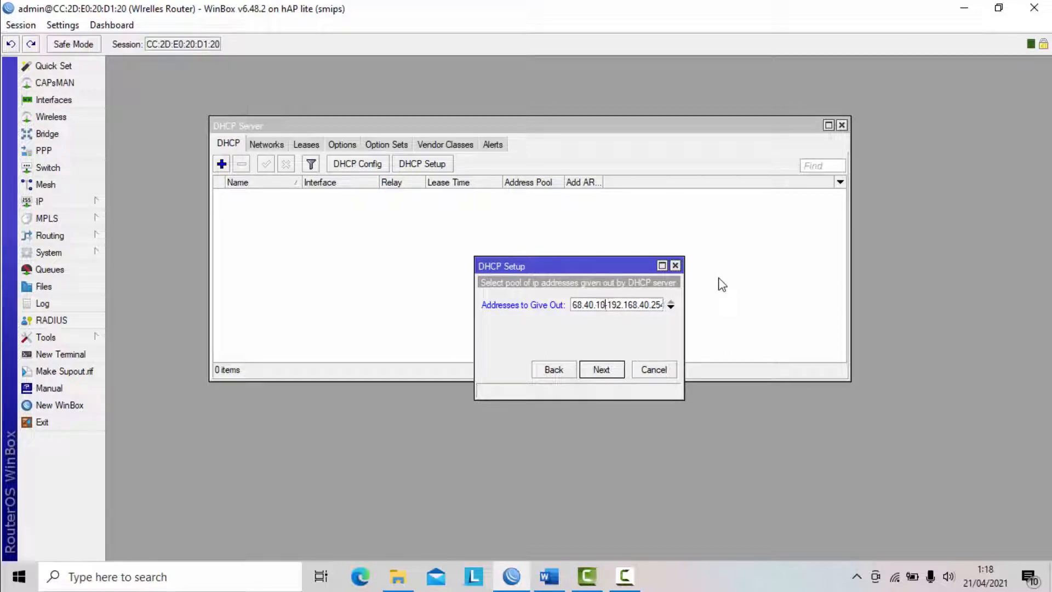
pyautogui.press('Right')
pyautogui.press('Right')
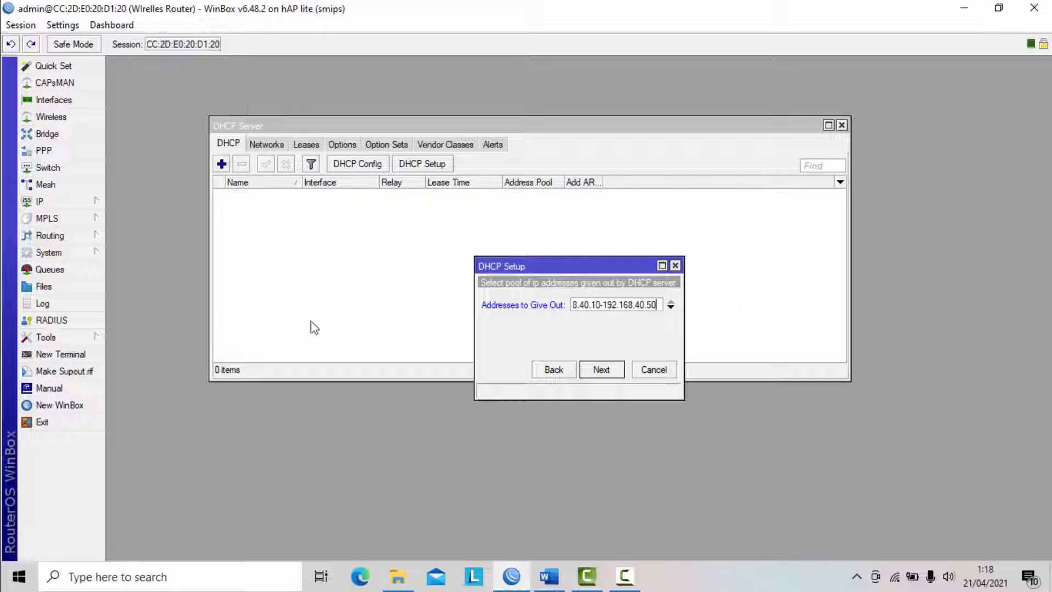
pyautogui.click(600, 373)
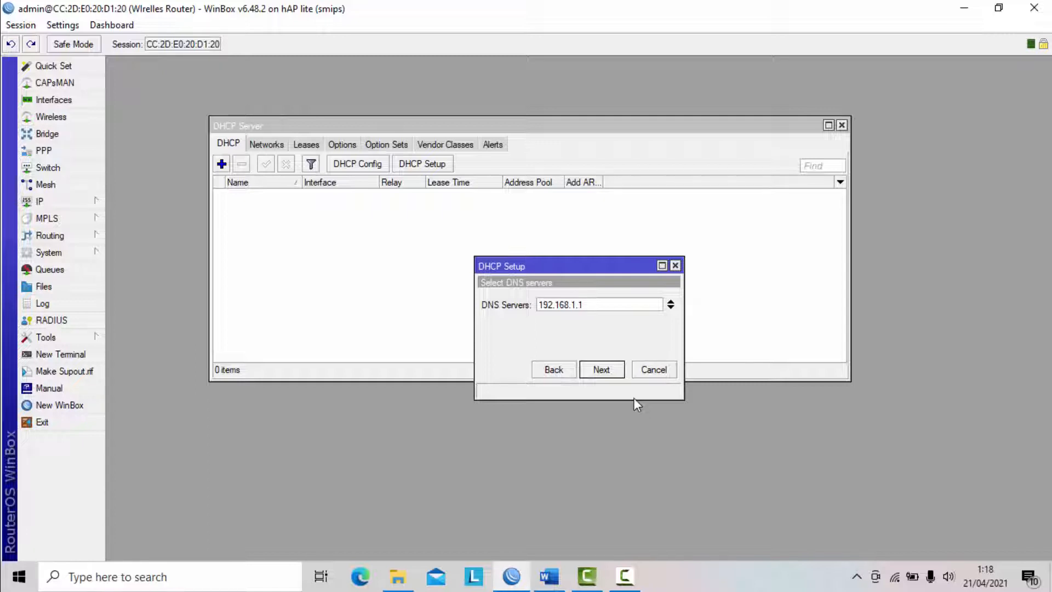
# - Finish the VLAN 1 DHCP server setup with DNS server 192.168.1.1 and a lease time of 00:10:00
pyautogui.click(603, 369)
pyautogui.click(603, 369)
pyautogui.click(572, 304)
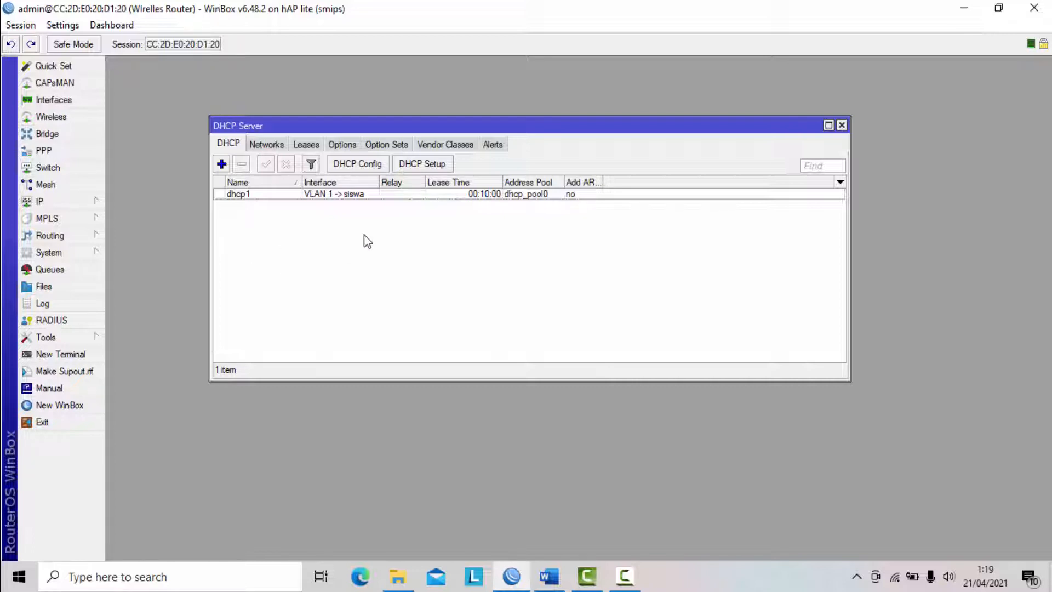
# - Start a second DHCP server setup on VLAN 2 -> guru with address space 192.168.60.0/24 and the proposed gateway
pyautogui.click(420, 164)
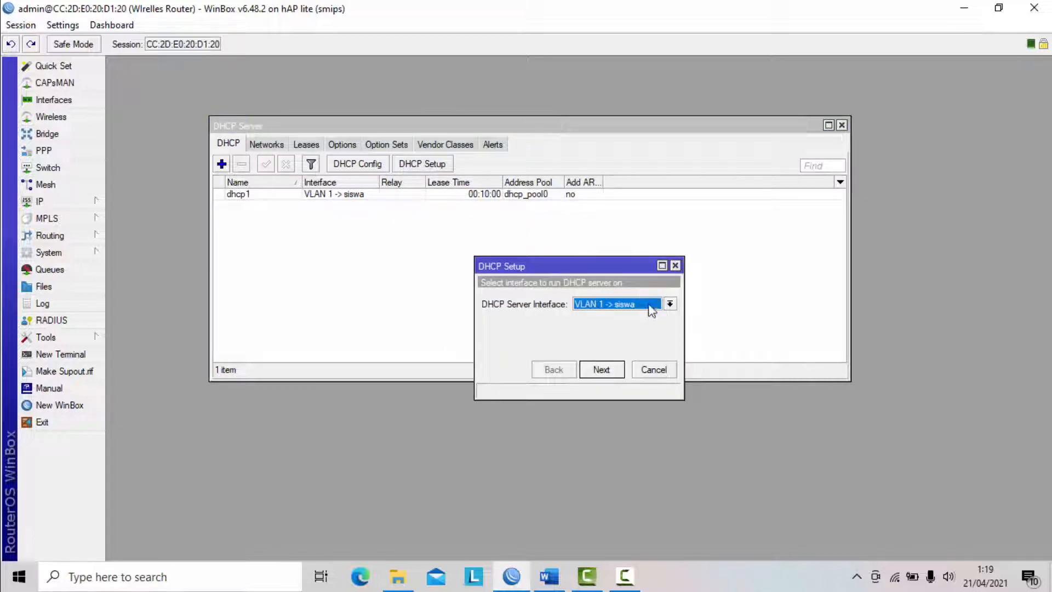
pyautogui.click(617, 306)
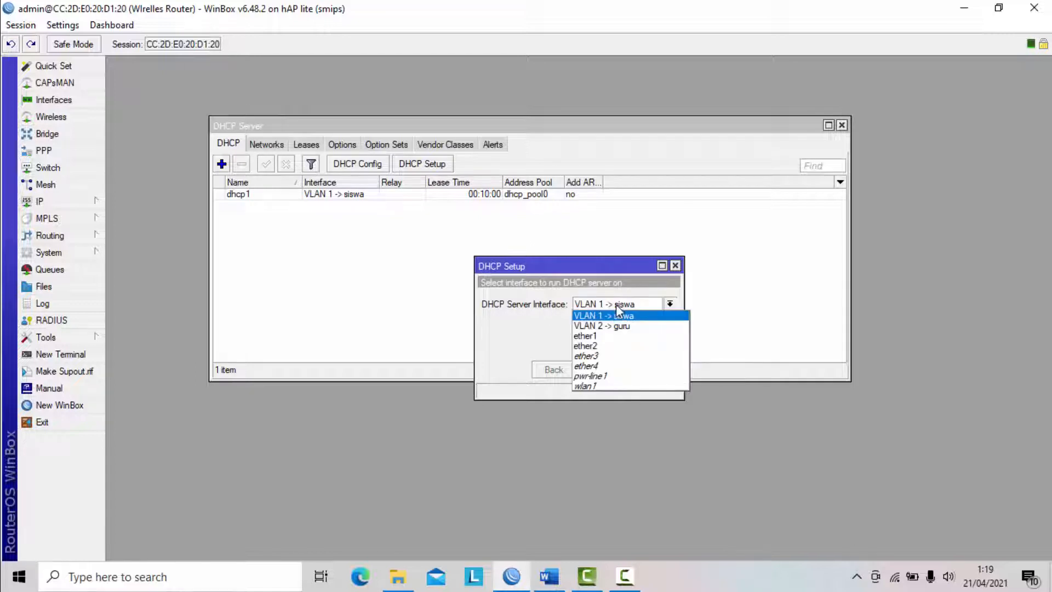
pyautogui.click(618, 332)
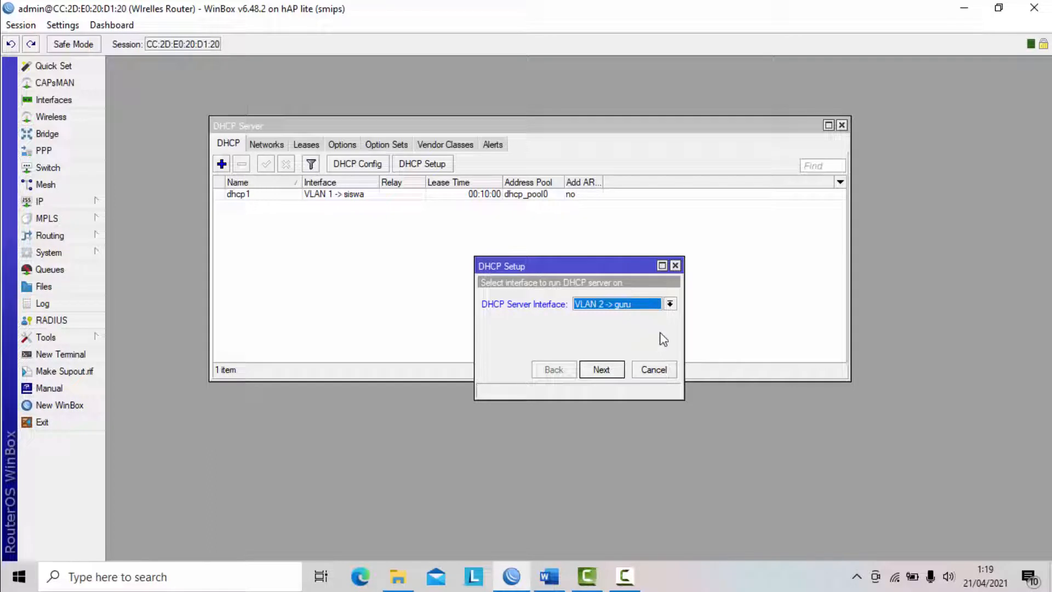
pyautogui.click(602, 370)
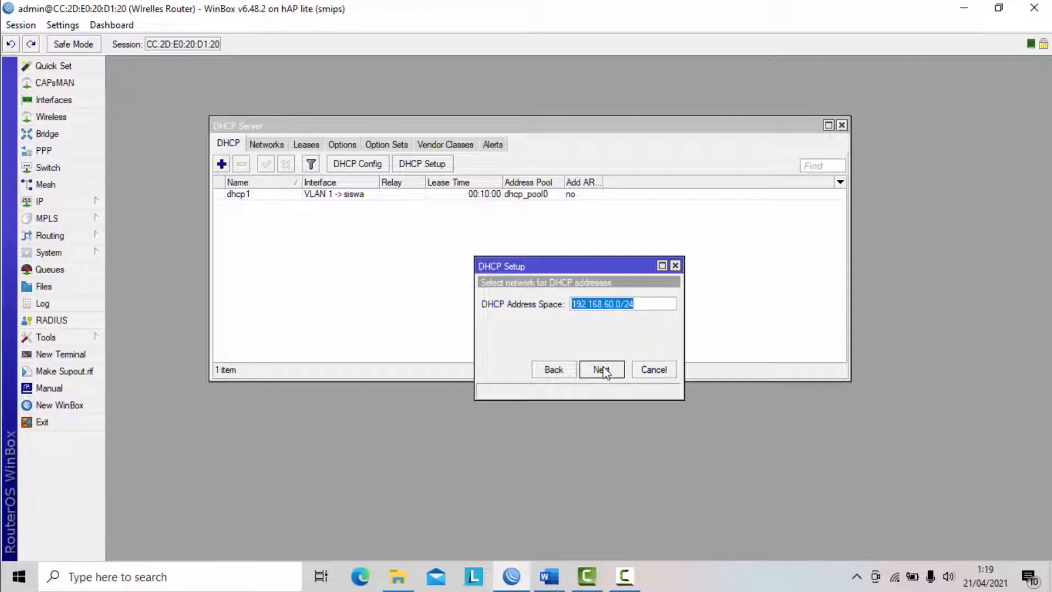
pyautogui.click(602, 370)
pyautogui.click(602, 370)
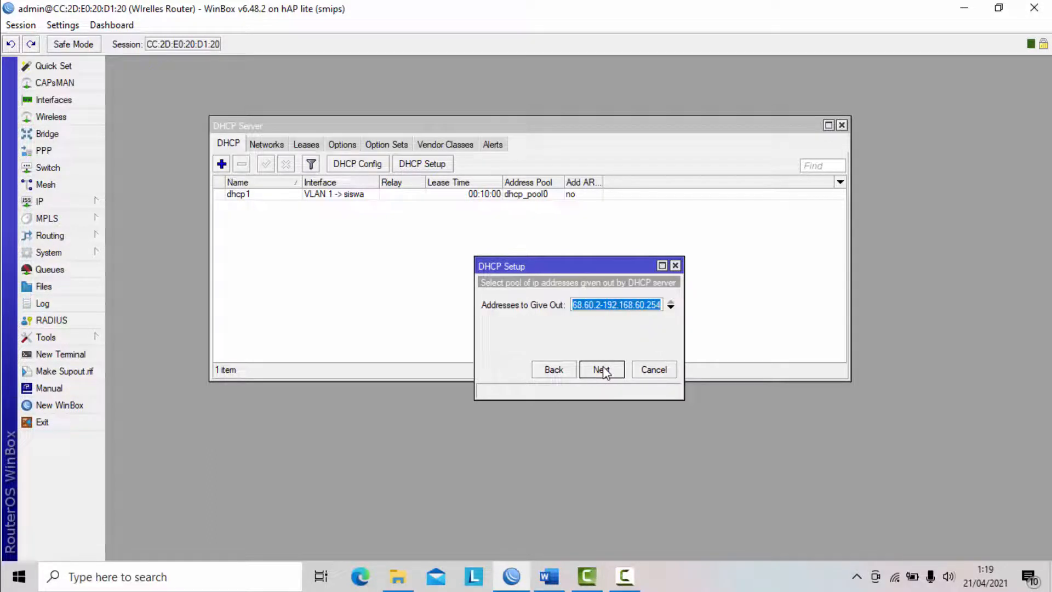
# - Start VLAN 2's address pool at 192.168.60.10 and finish its DHCP server setup with a lease time of 00:10:00
pyautogui.click(599, 305)
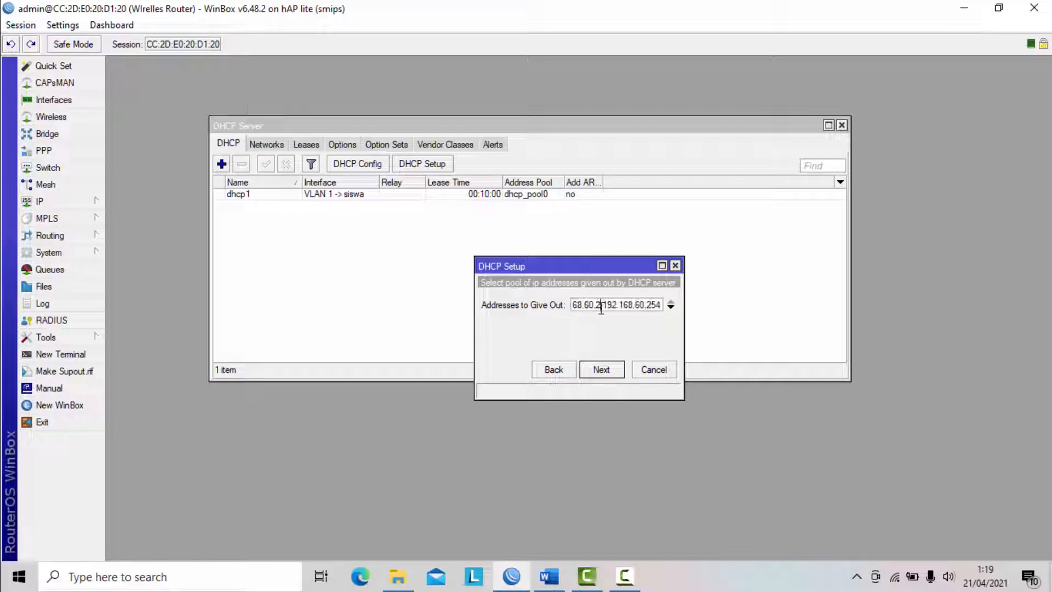
pyautogui.press('BackSpace')
pyautogui.write('10')
pyautogui.press('Right')
pyautogui.press('Right')
pyautogui.press('Right')
pyautogui.press('Right')
pyautogui.press('Right')
pyautogui.press('Right')
pyautogui.press('Right')
pyautogui.press('Right')
pyautogui.press('Right')
pyautogui.press('Right')
pyautogui.press('Right')
pyautogui.press('Right')
pyautogui.press('Right')
pyautogui.click(598, 369)
pyautogui.click(598, 369)
pyautogui.click(601, 369)
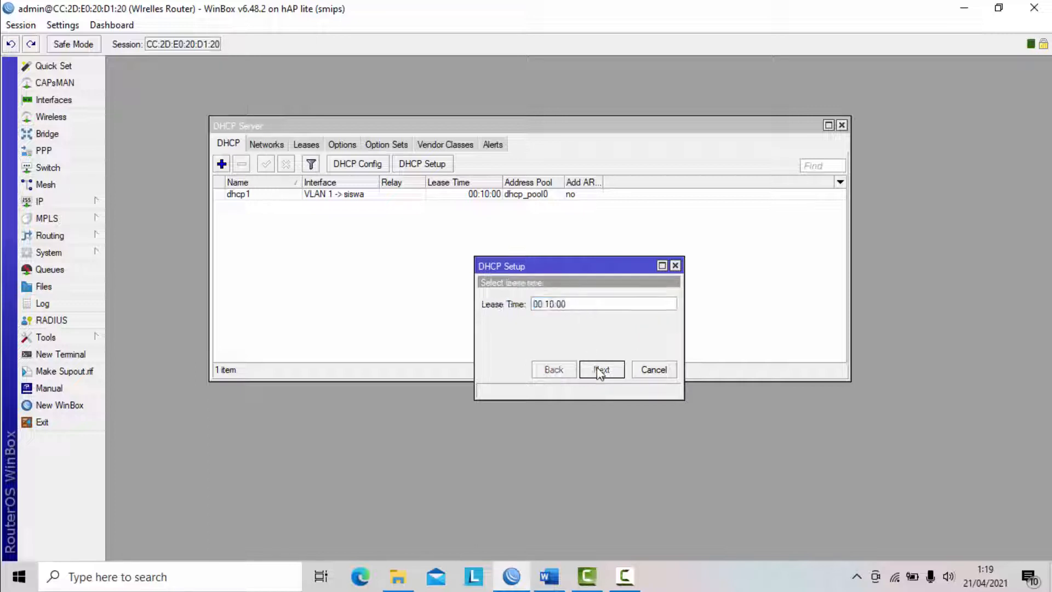
pyautogui.click(576, 310)
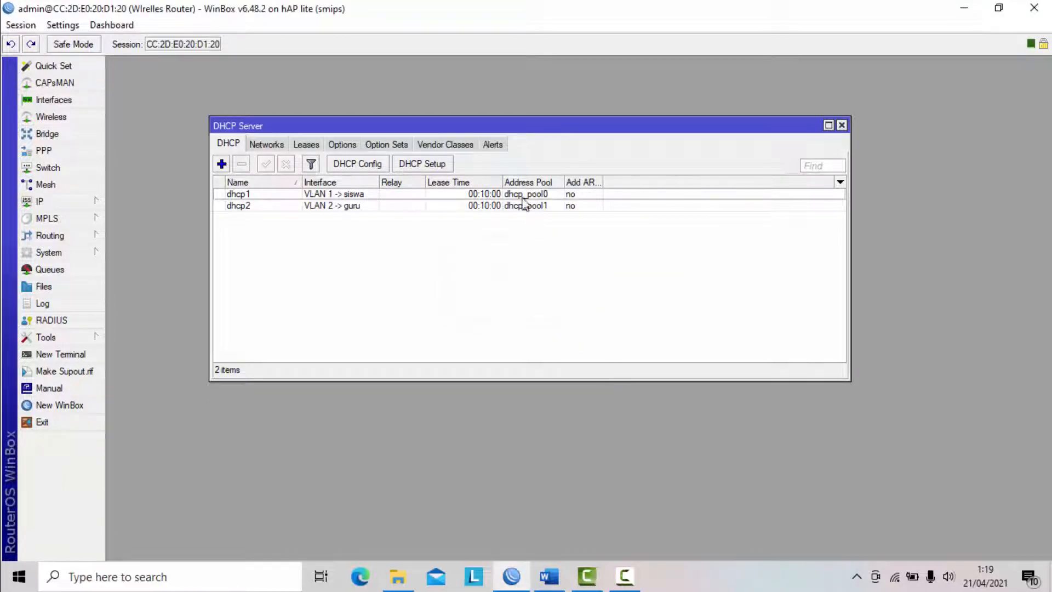
# - Review the DHCP server entries for VLAN 1 and VLAN 2 and close the DHCP server settings
pyautogui.click(366, 195)
pyautogui.click(367, 206)
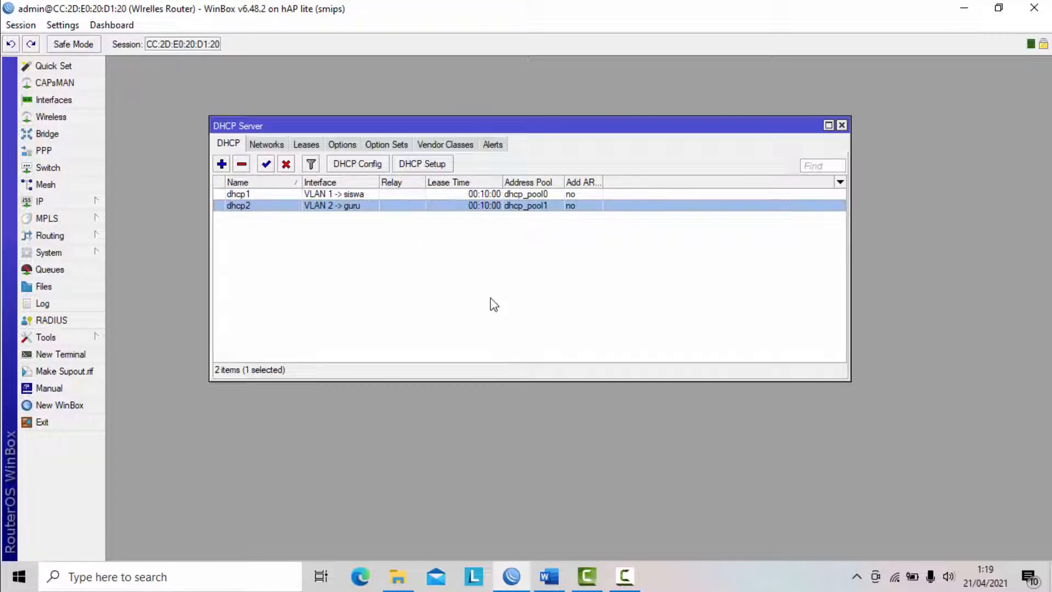
pyautogui.click(842, 126)
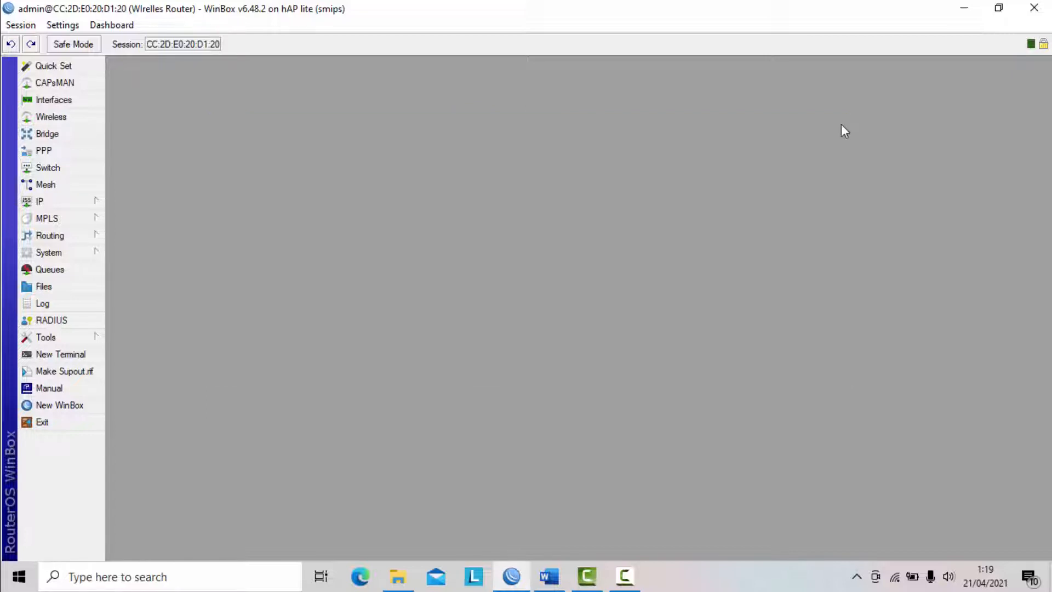
# - Switch to the task document in Word and review the WLAN and hotspot requirements
pyautogui.click(548, 576)
pyautogui.scroll(-2, 526, 383)
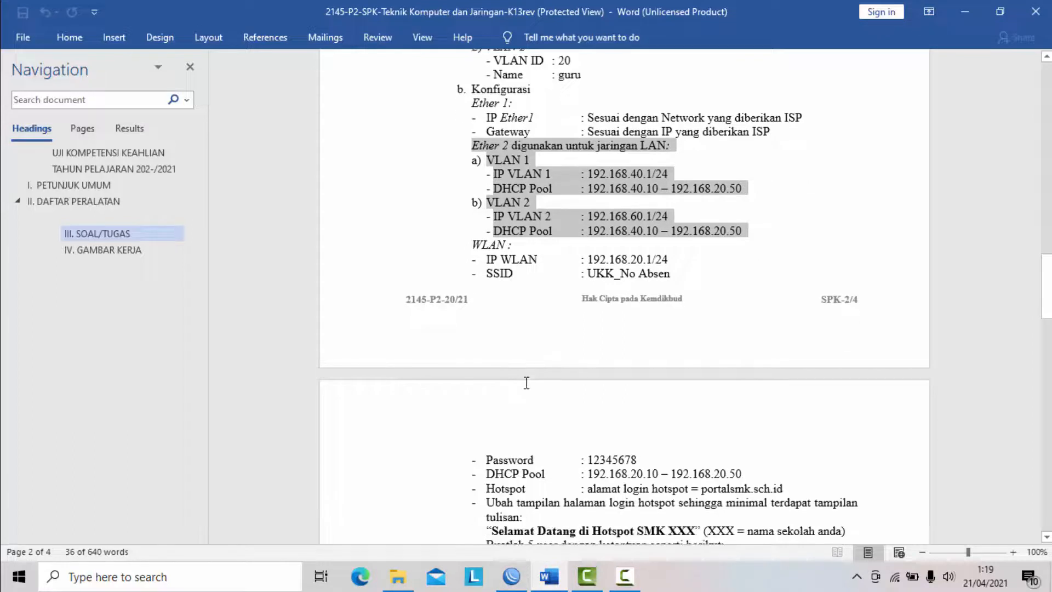
pyautogui.scroll(-1, 524, 379)
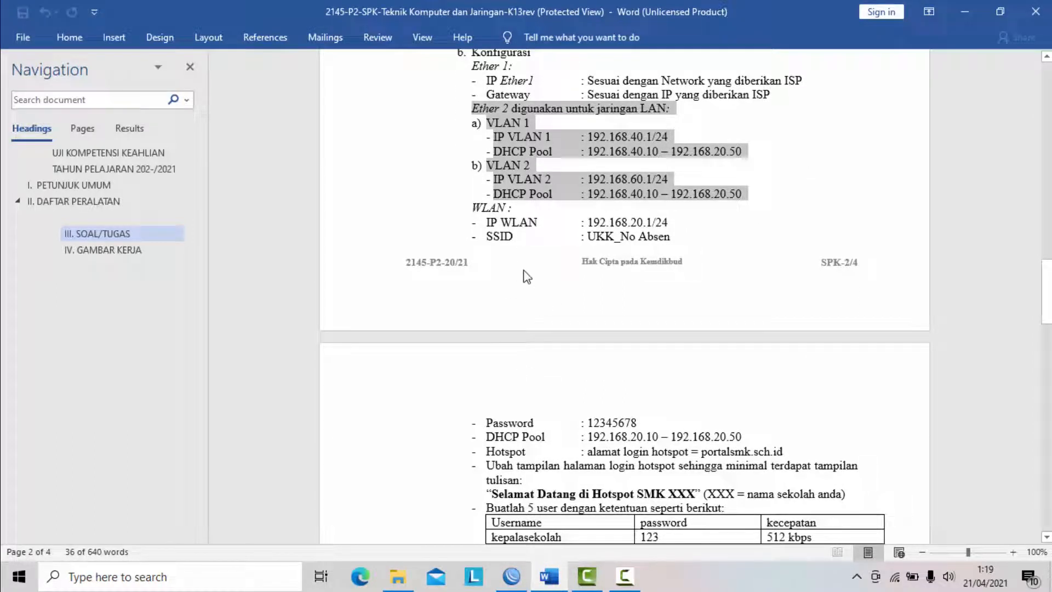
# - Check the WLAN address in the task document, switch to WinBox and assign 192.168.20.1/24 to the wlan1 interface
pyautogui.moveTo(473, 208); pyautogui.dragTo(668, 249)
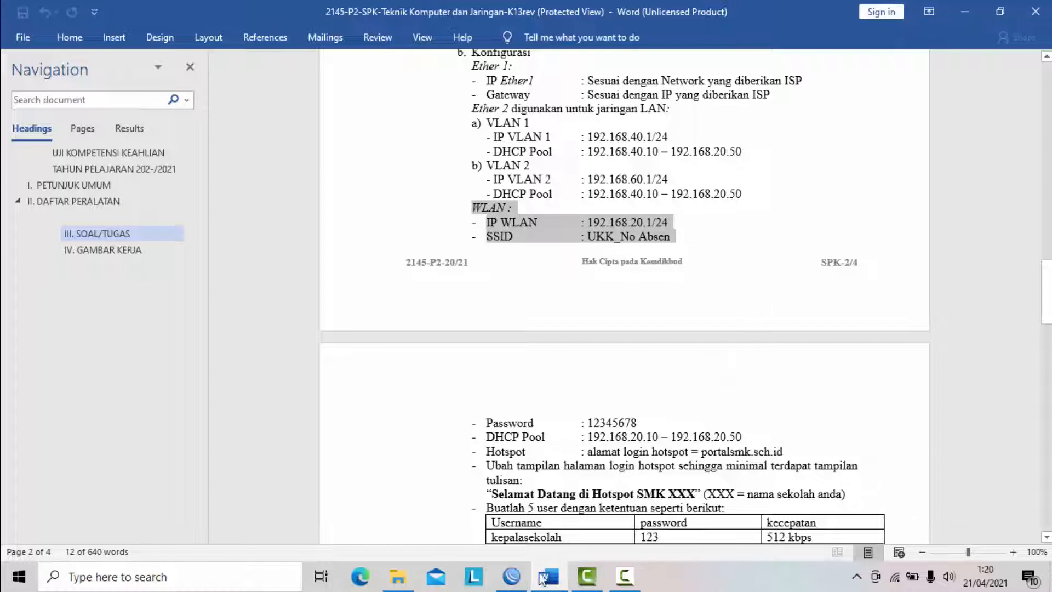
pyautogui.click(512, 578)
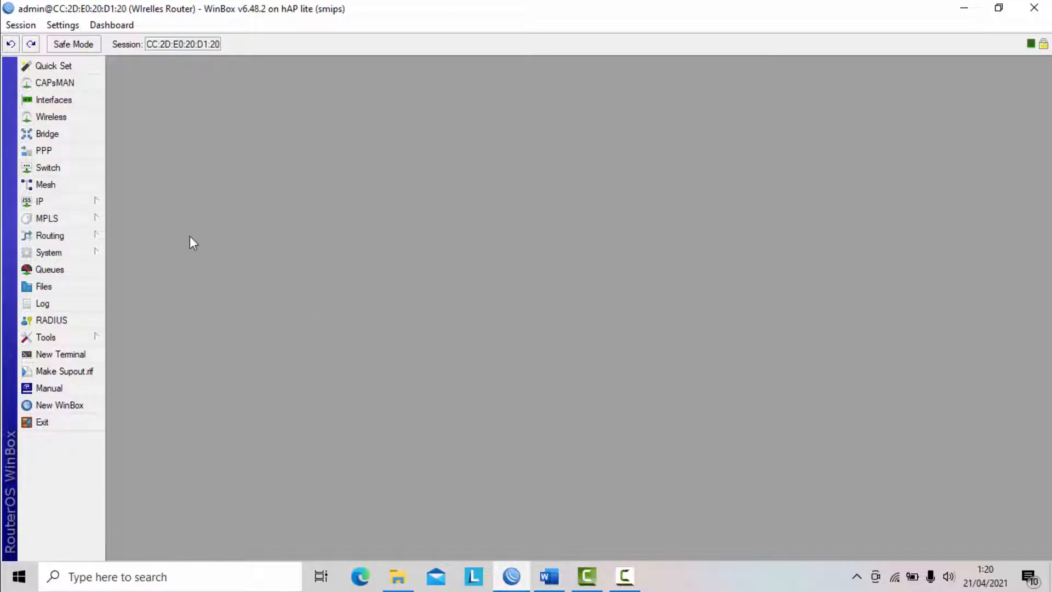
pyautogui.click(93, 206)
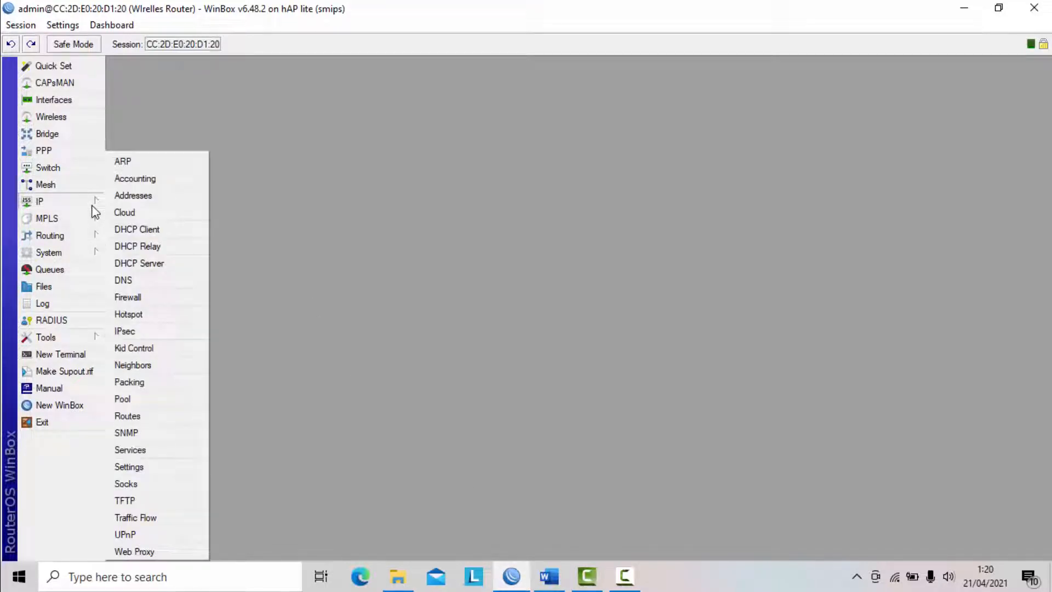
pyautogui.click(144, 199)
pyautogui.click(471, 119)
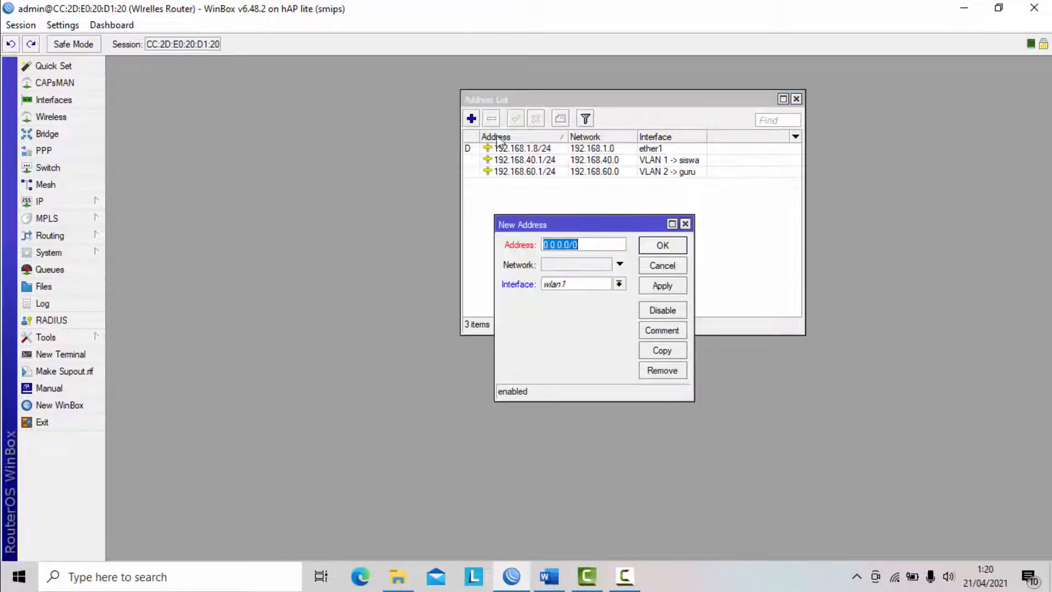
pyautogui.write('192.168.2')
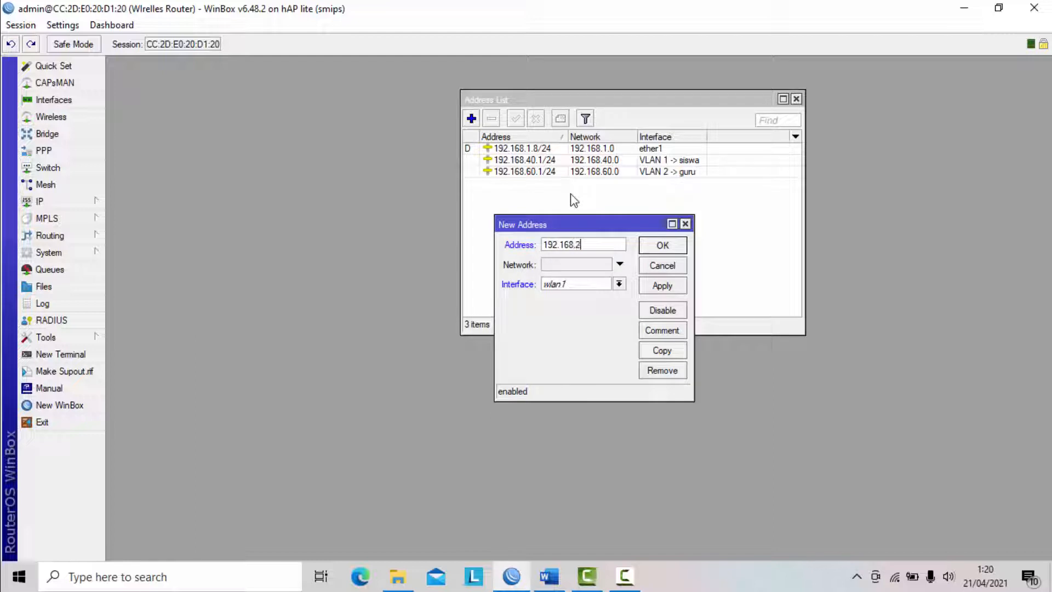
pyautogui.write('0.1/24')
pyautogui.click(618, 284)
pyautogui.click(562, 366)
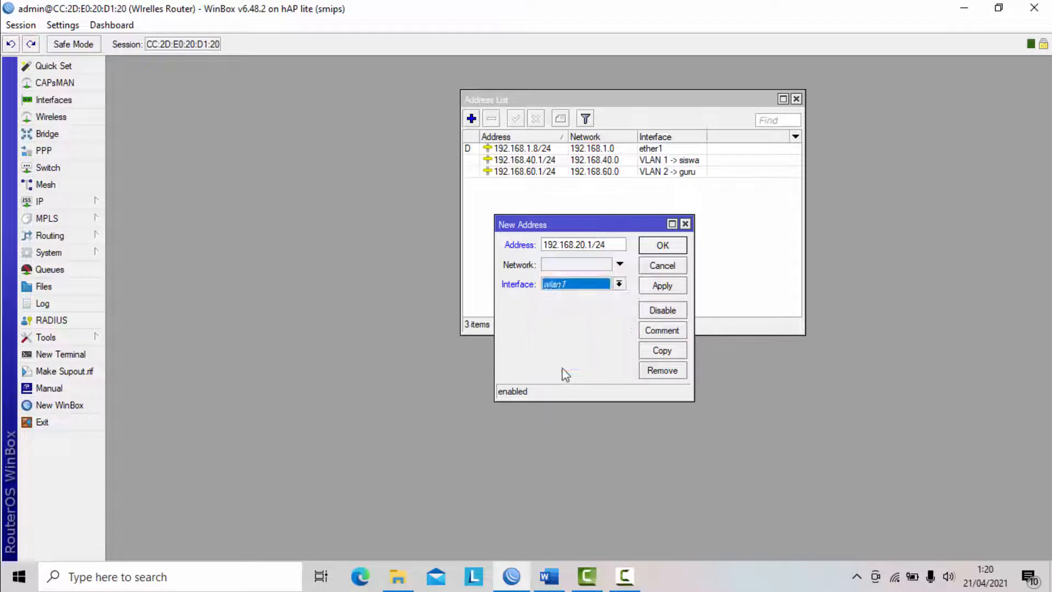
pyautogui.click(663, 286)
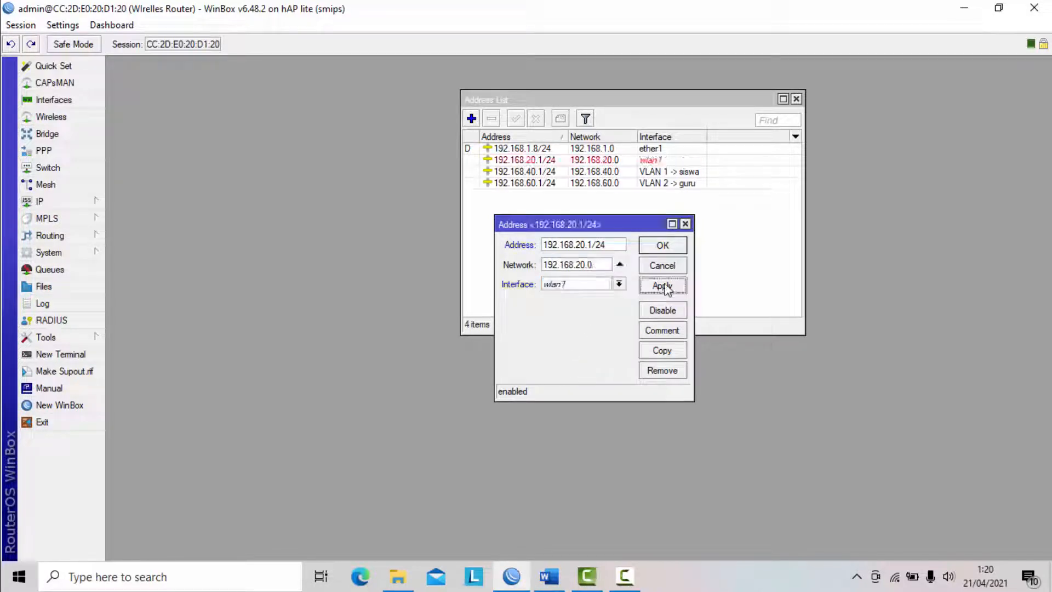
pyautogui.click(664, 246)
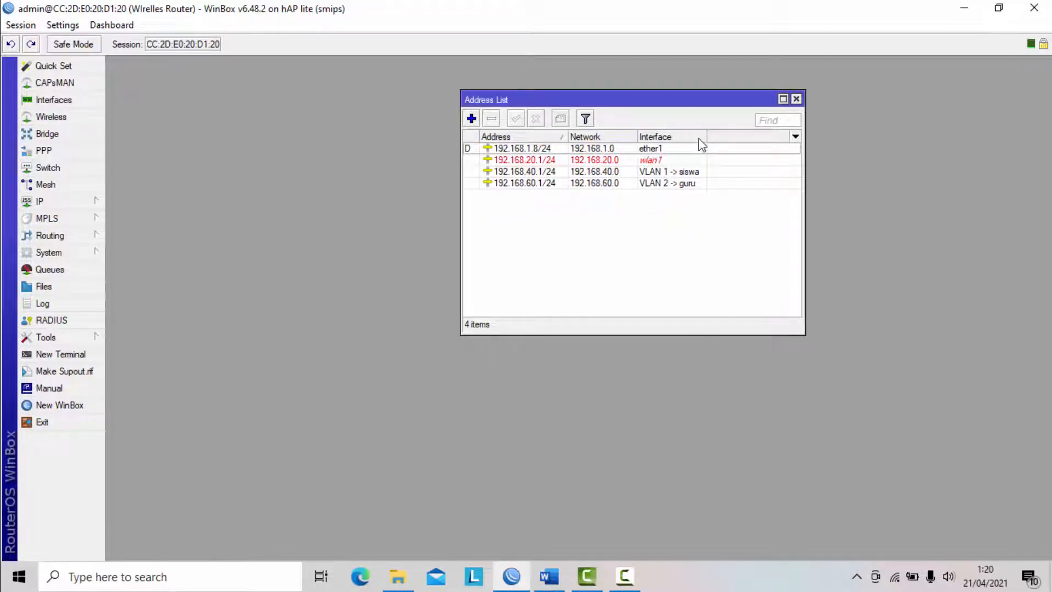
# - Select the wlan1 entry in the address list and enable the wlan1 wireless interface
pyautogui.moveTo(709, 136); pyautogui.dragTo(718, 136)
pyautogui.click(660, 163)
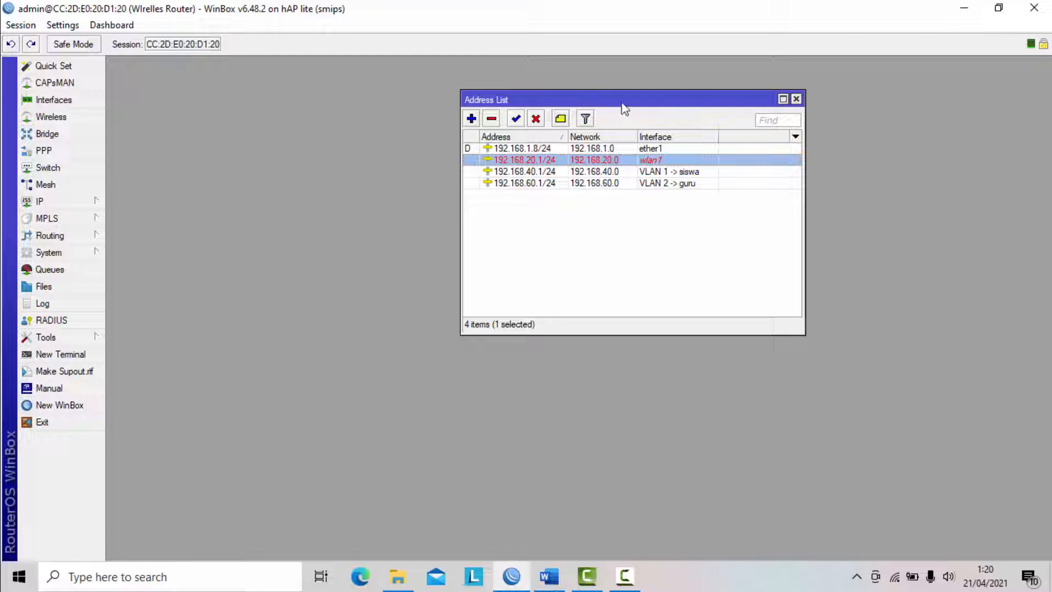
pyautogui.moveTo(622, 100); pyautogui.dragTo(680, 77)
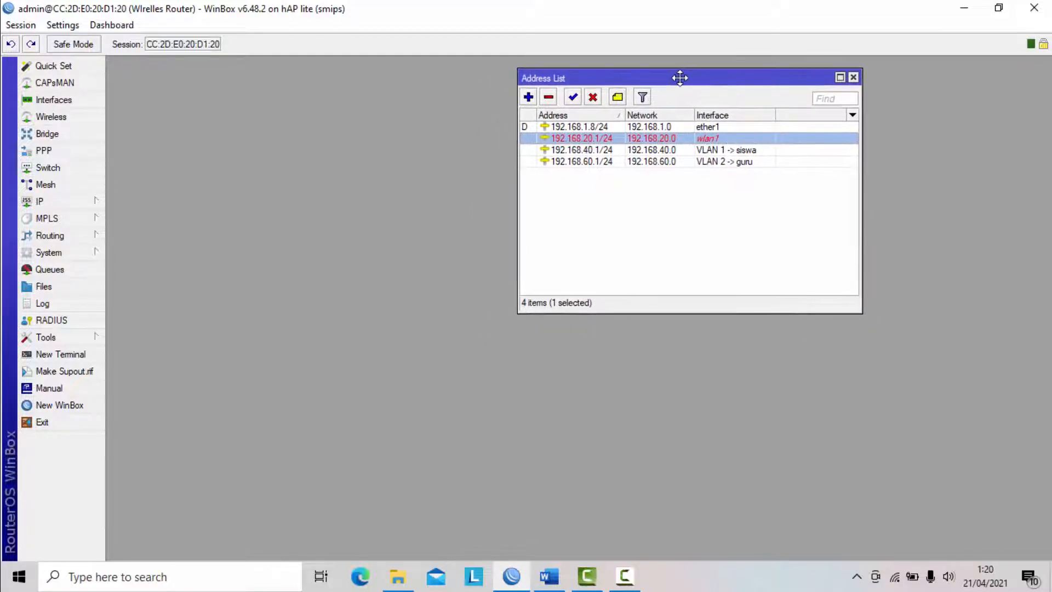
pyautogui.click(61, 121)
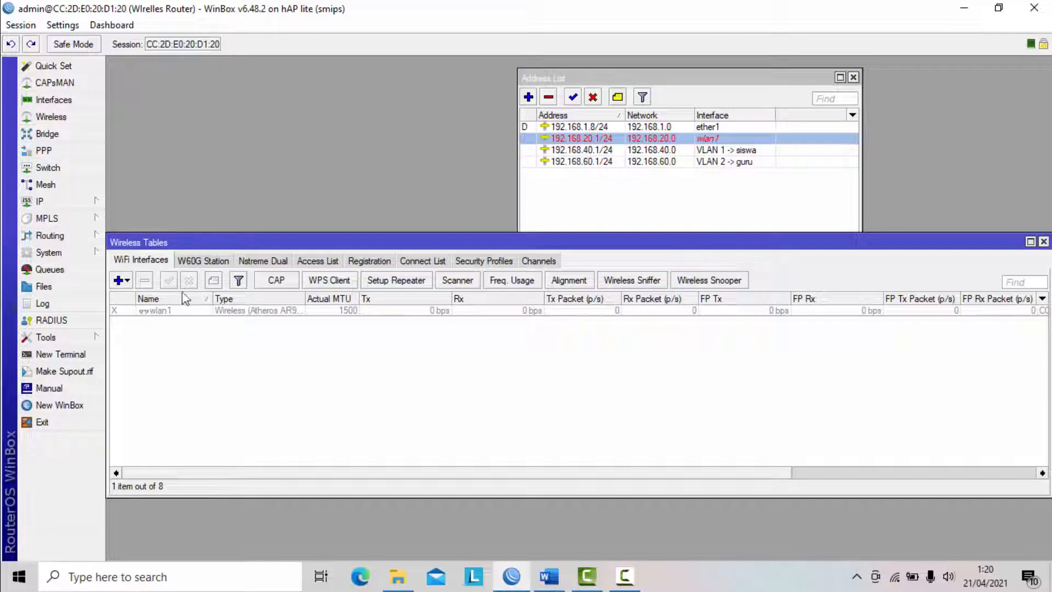
pyautogui.click(161, 310)
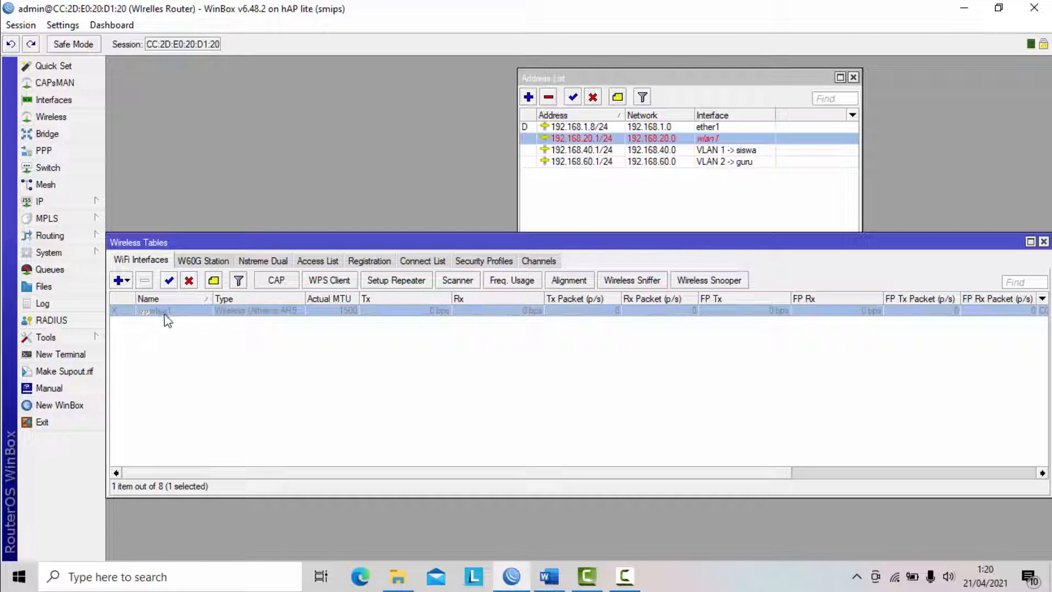
pyautogui.click(170, 281)
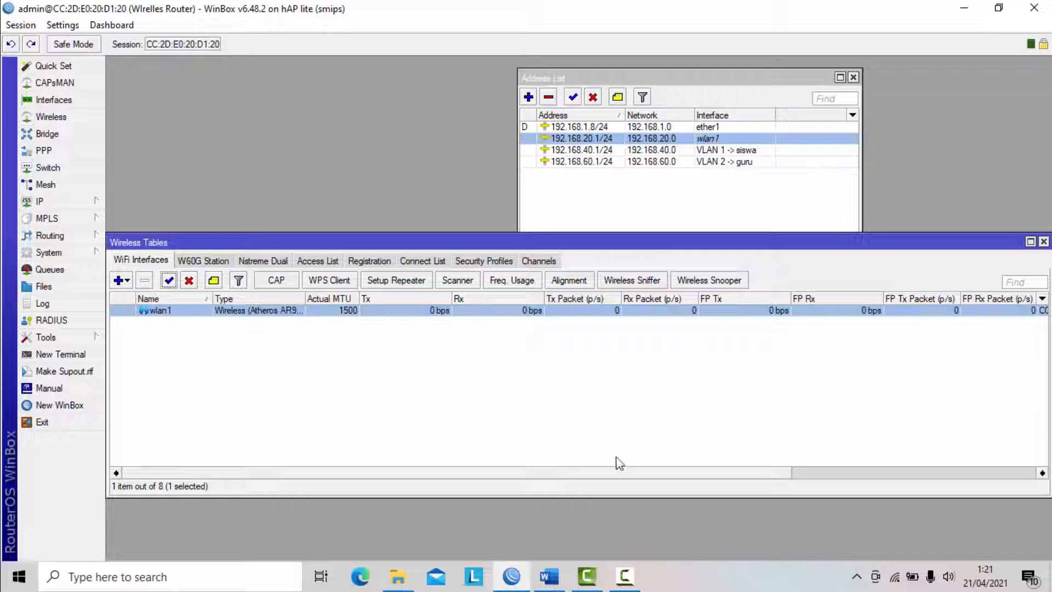
# - Switch to the task document in Word and review the required WLAN SSID, password and DHCP pool
pyautogui.click(549, 576)
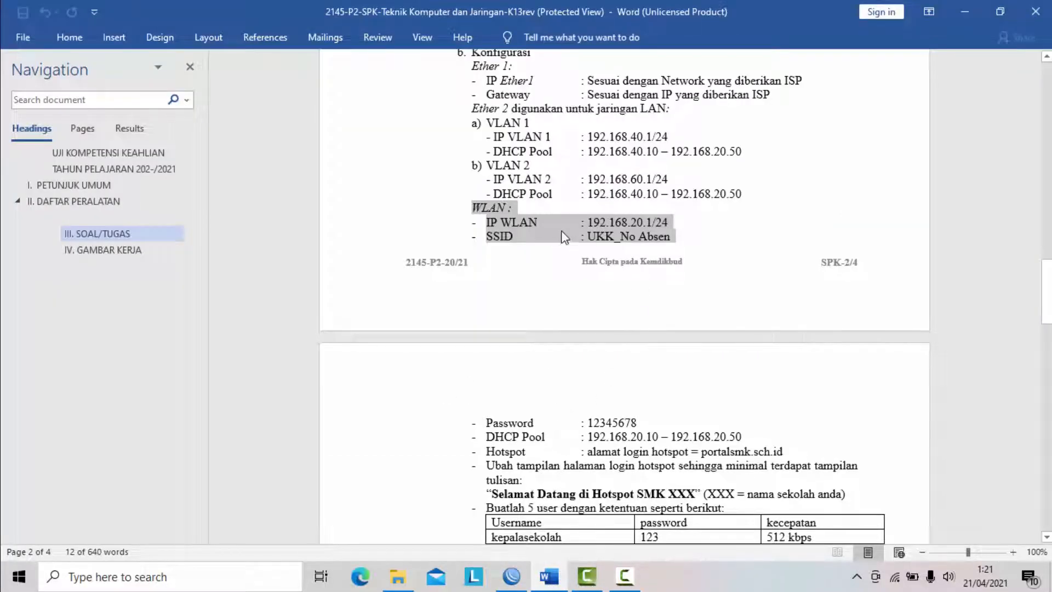
pyautogui.click(504, 240)
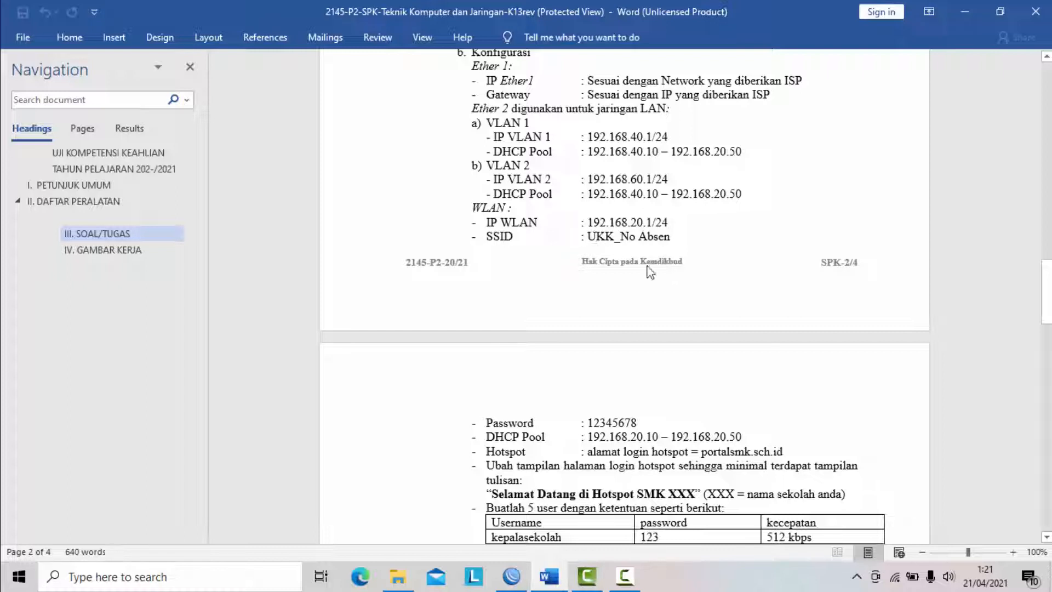
pyautogui.scroll(-1, 643, 285)
pyautogui.scroll(1, 643, 285)
pyautogui.moveTo(642, 422); pyautogui.dragTo(482, 423)
pyautogui.moveTo(741, 436); pyautogui.dragTo(484, 437)
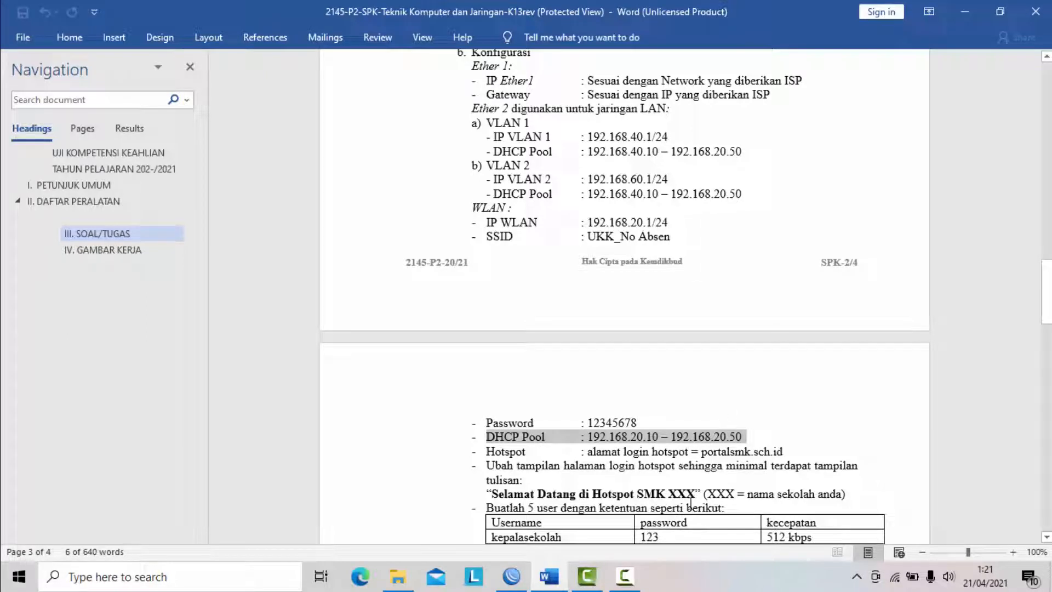
# - Switch to WinBox and set wlan1's wireless mode to ap bridge and its band to 2GHz-B/G/N
pyautogui.click(513, 576)
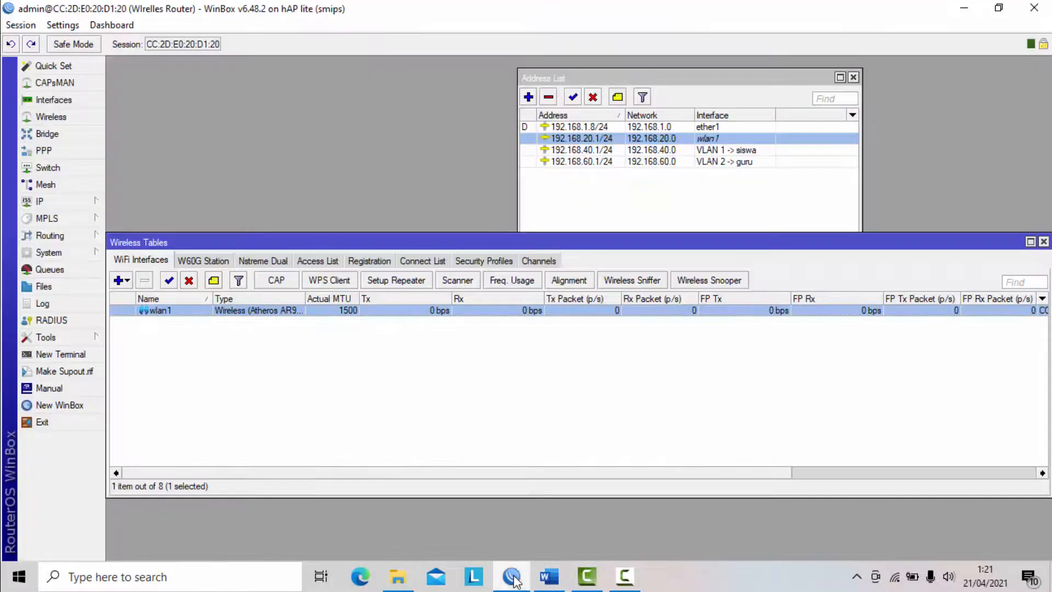
pyautogui.doubleClick(160, 311)
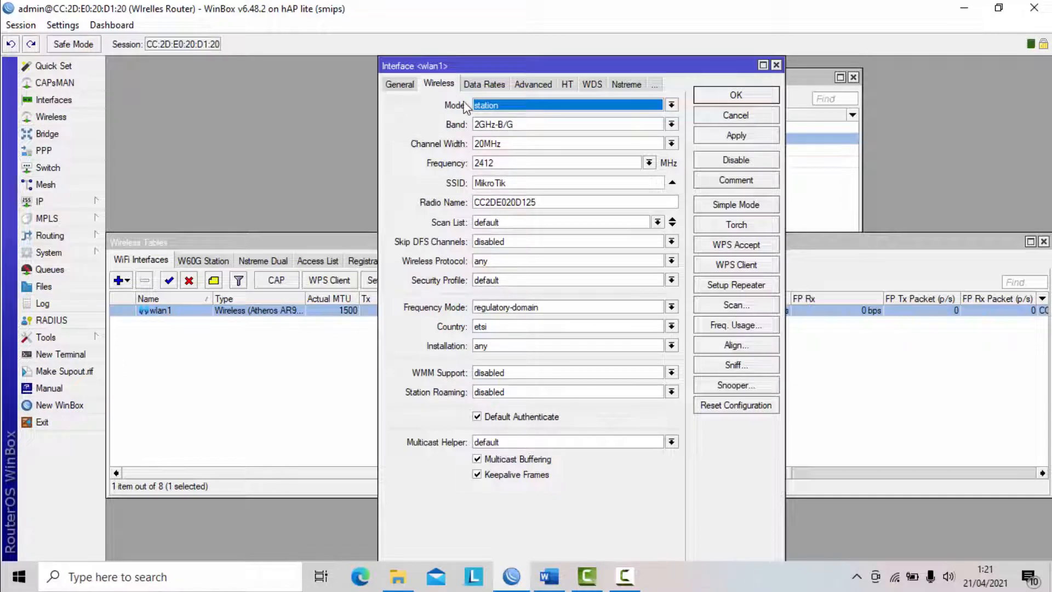
pyautogui.click(508, 107)
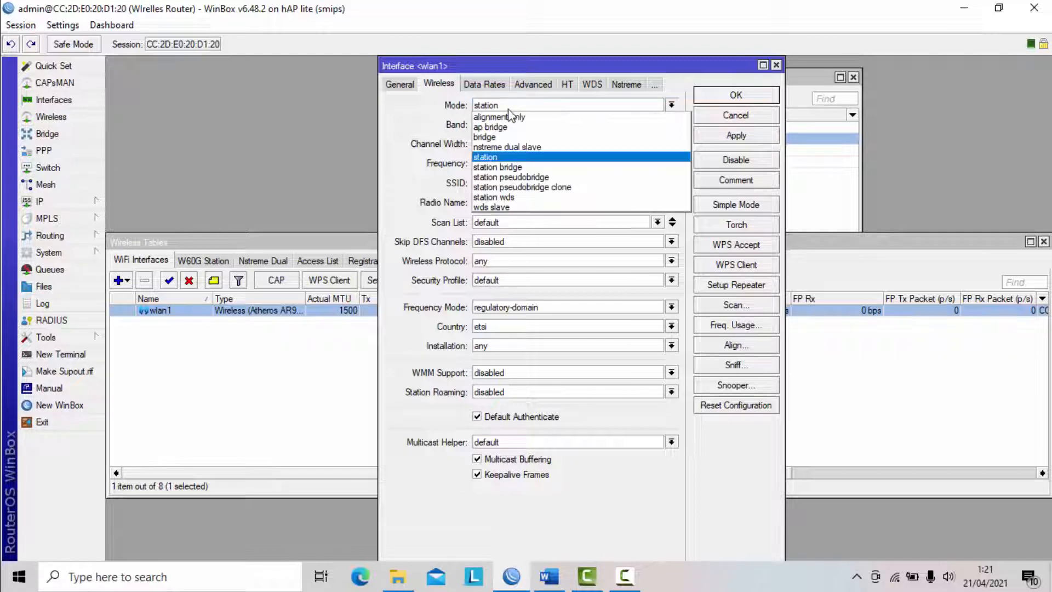
pyautogui.click(510, 126)
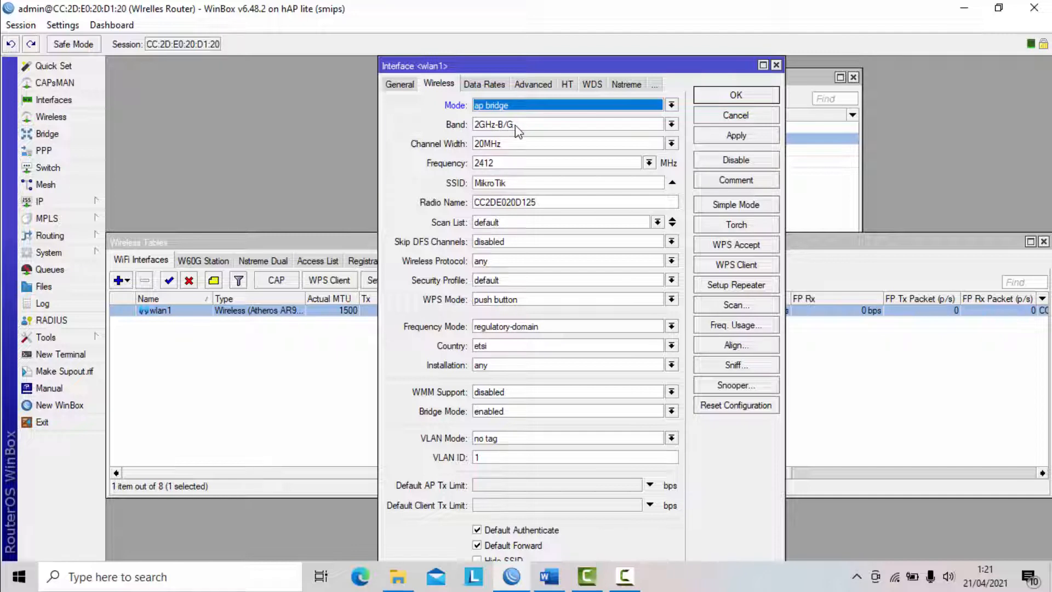
pyautogui.click(515, 127)
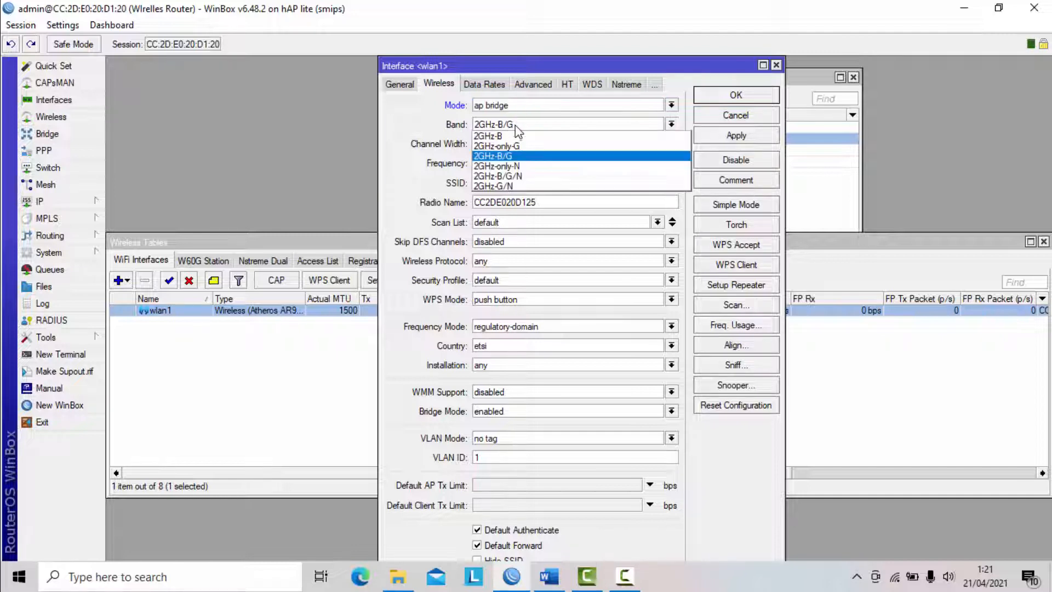
pyautogui.click(517, 175)
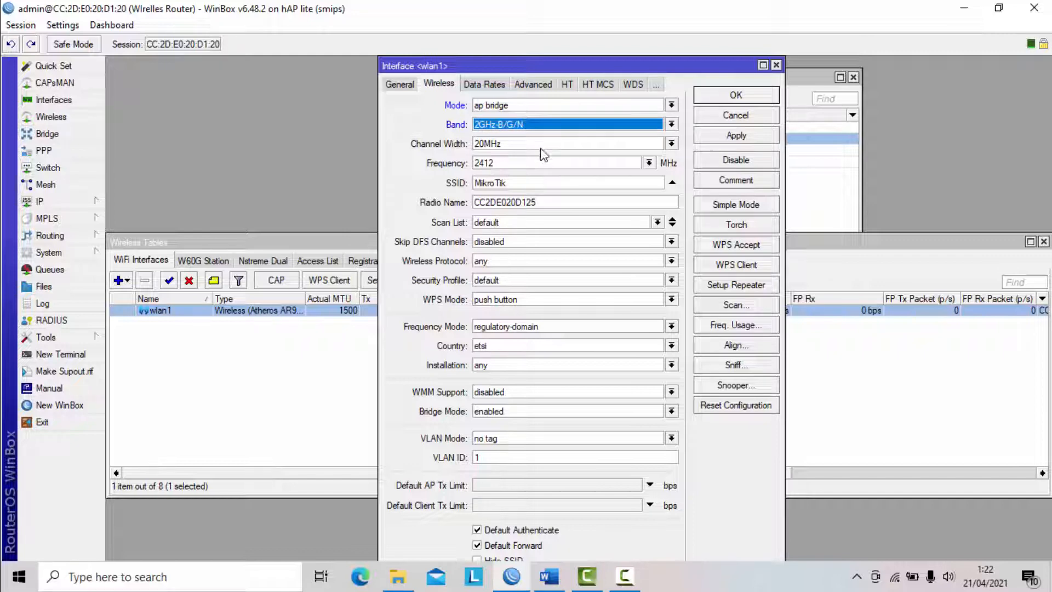
# - Set wlan1's SSID to UKK_200 and save the interface settings
pyautogui.moveTo(546, 186); pyautogui.dragTo(456, 185)
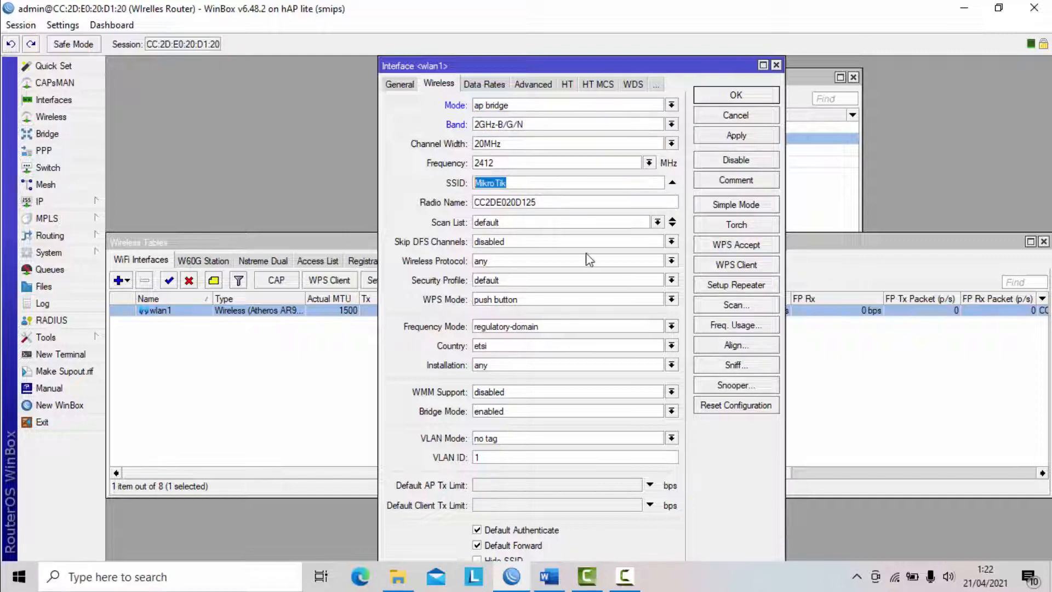
pyautogui.press('BackSpace')
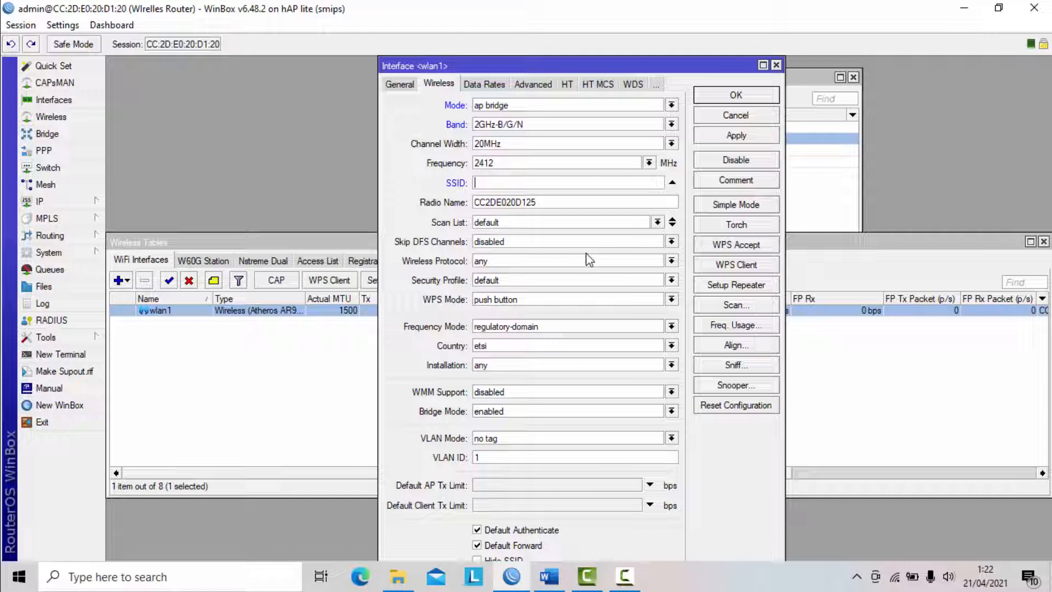
pyautogui.write('UKK_200')
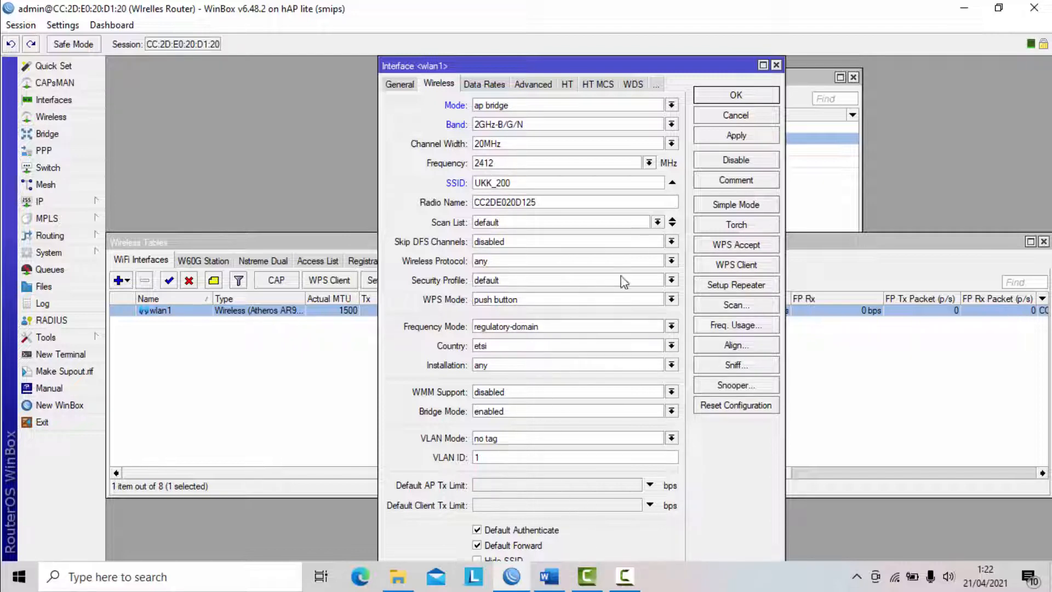
pyautogui.click(741, 141)
pyautogui.click(751, 92)
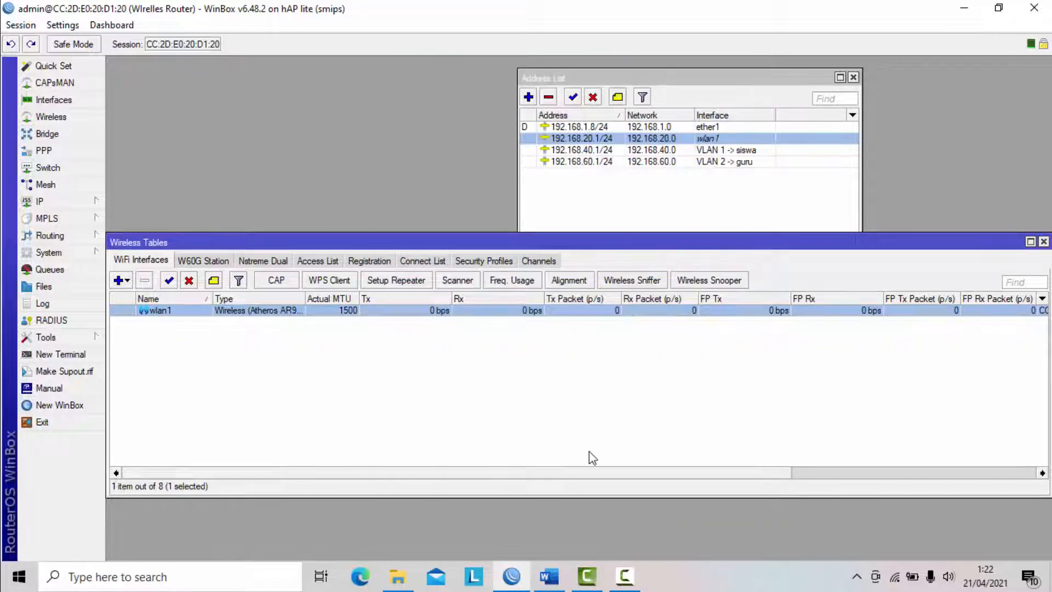
# - Switch to the task document in Word and check the WLAN password requirement
pyautogui.click(548, 575)
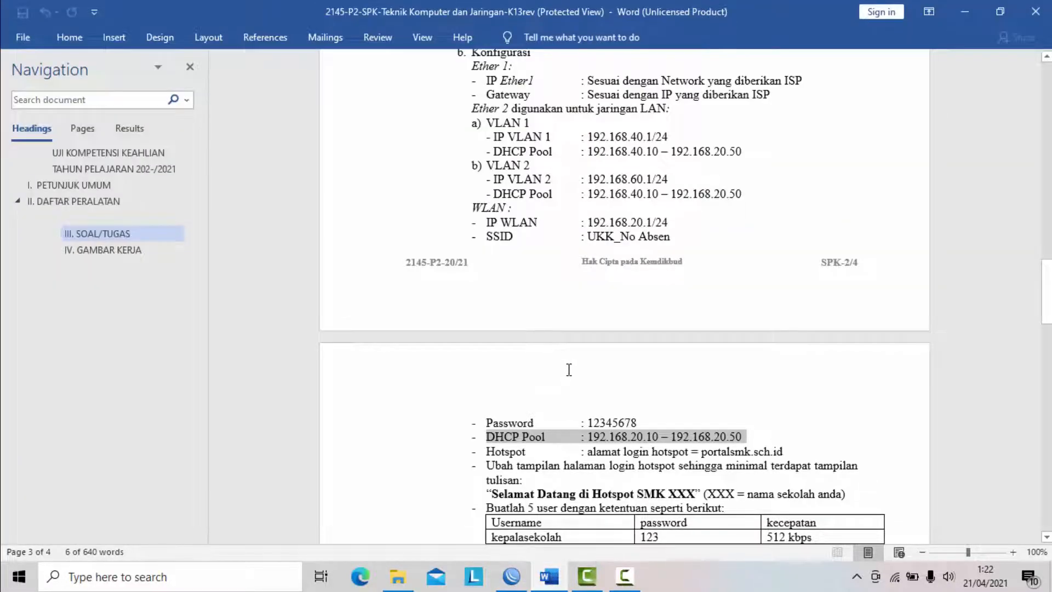
pyautogui.scroll(-1, 568, 370)
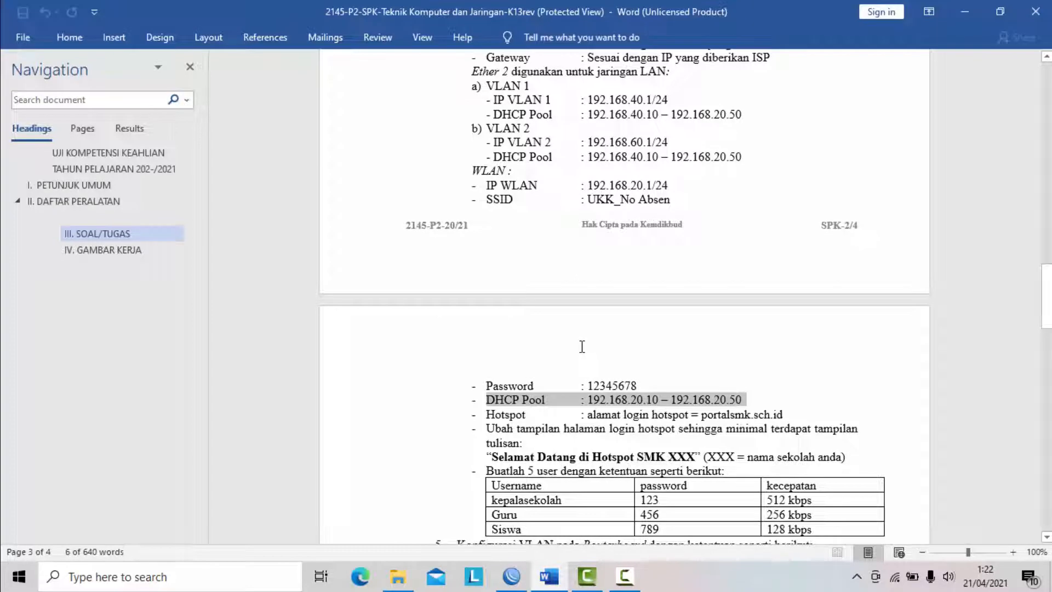
pyautogui.click(641, 382)
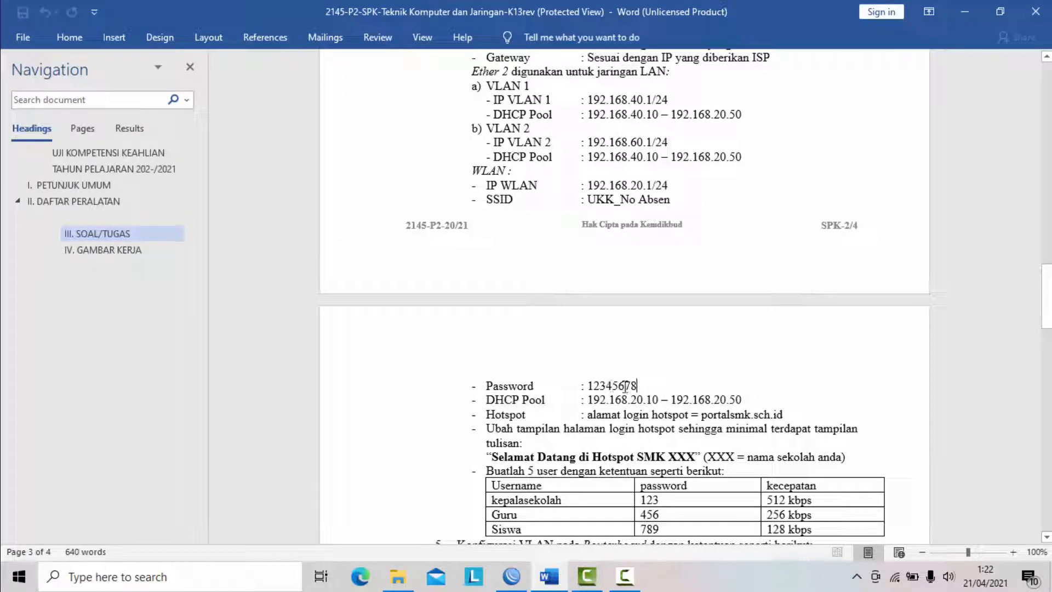
# - Switch to WinBox, close the open windows and start a new wireless security profile named ukk_wlan
pyautogui.click(507, 577)
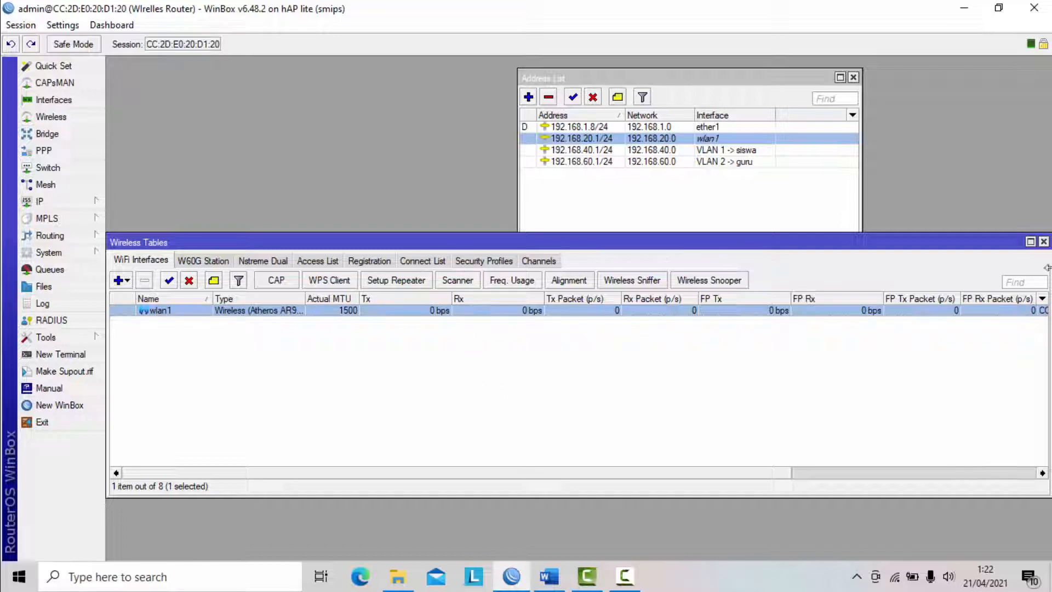
pyautogui.click(1044, 241)
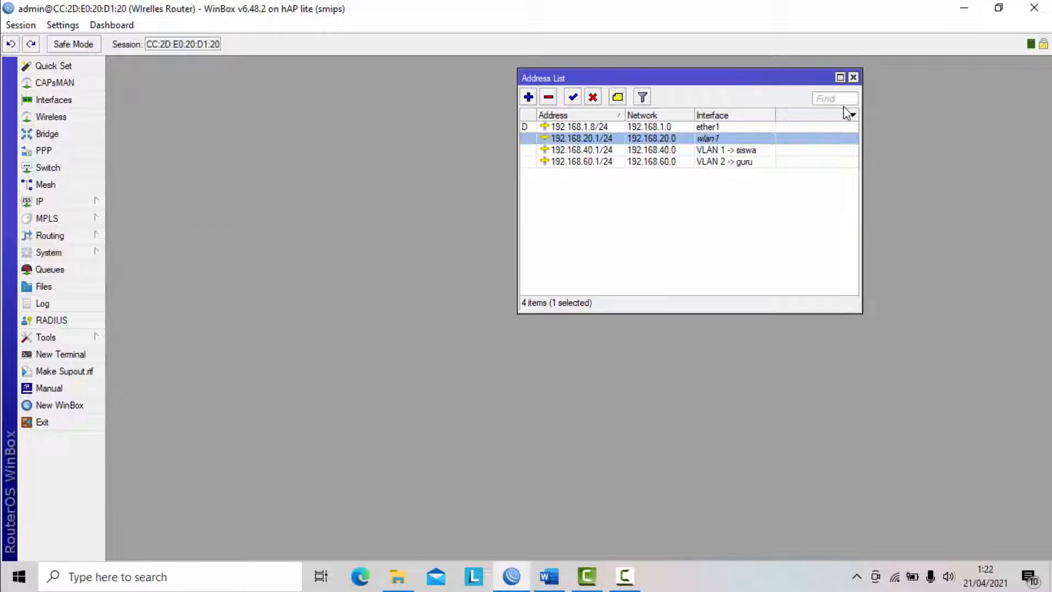
pyautogui.click(853, 77)
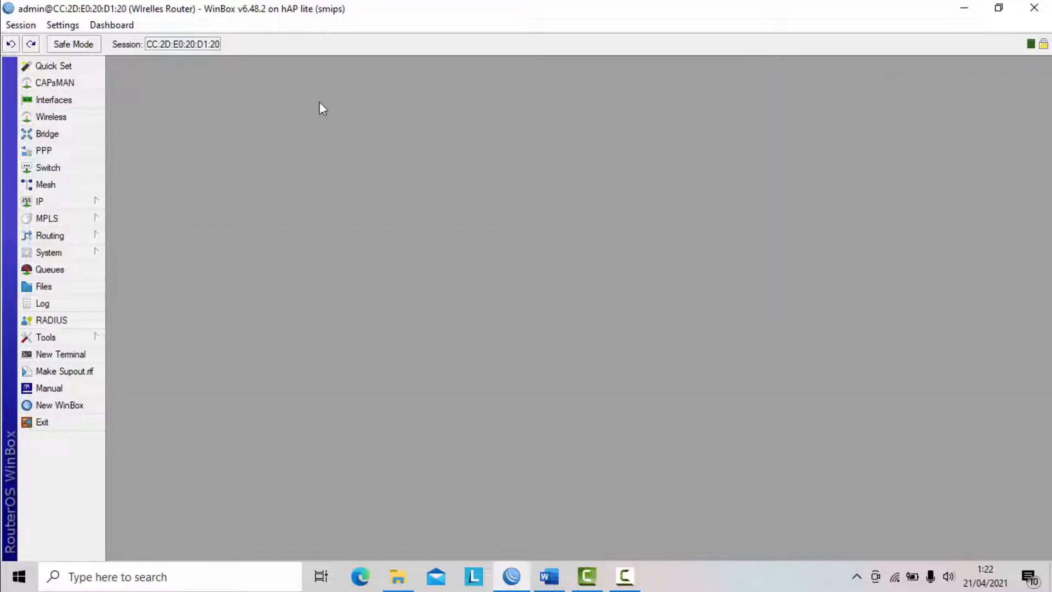
pyautogui.click(51, 118)
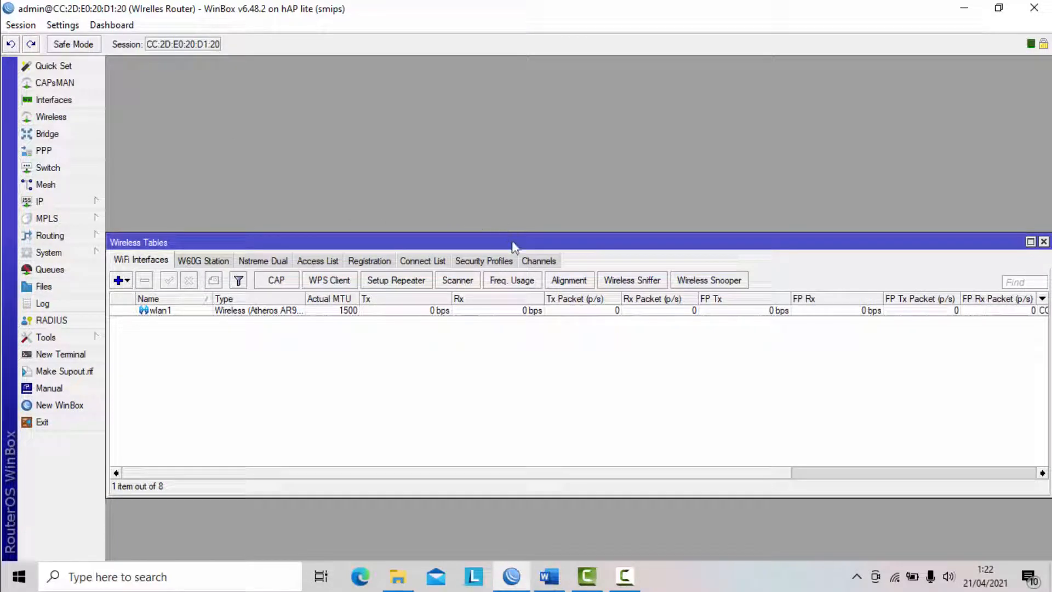
pyautogui.click(483, 260)
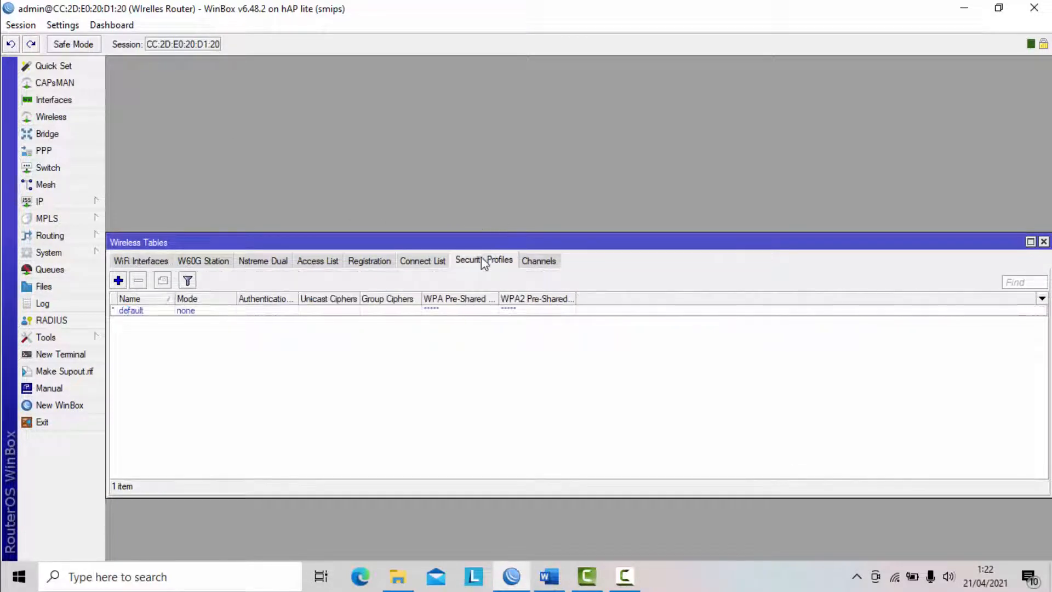
pyautogui.click(119, 280)
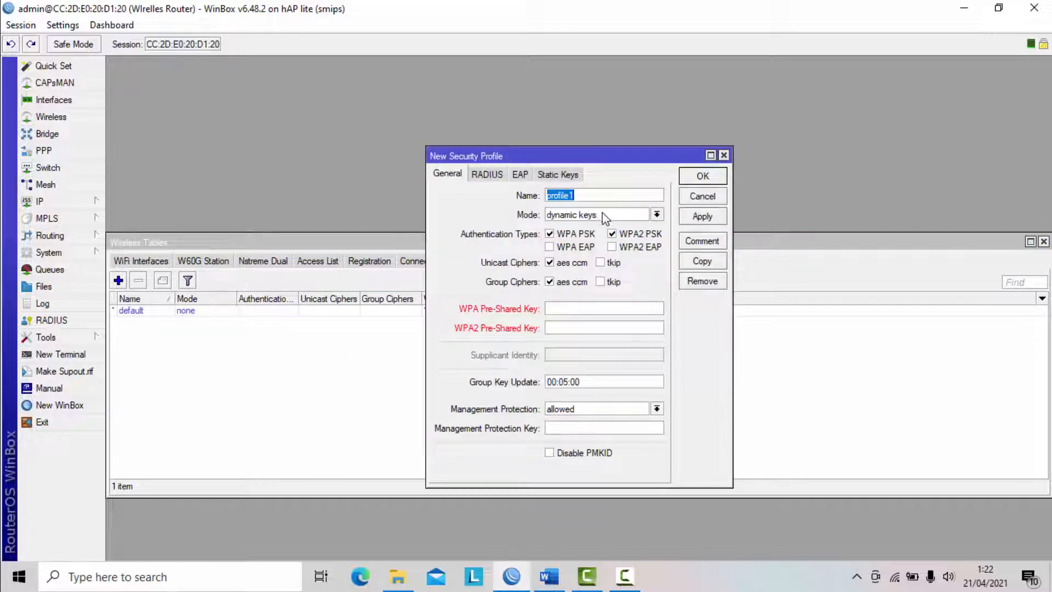
pyautogui.press('BackSpace')
pyautogui.write('ukk_wlan')
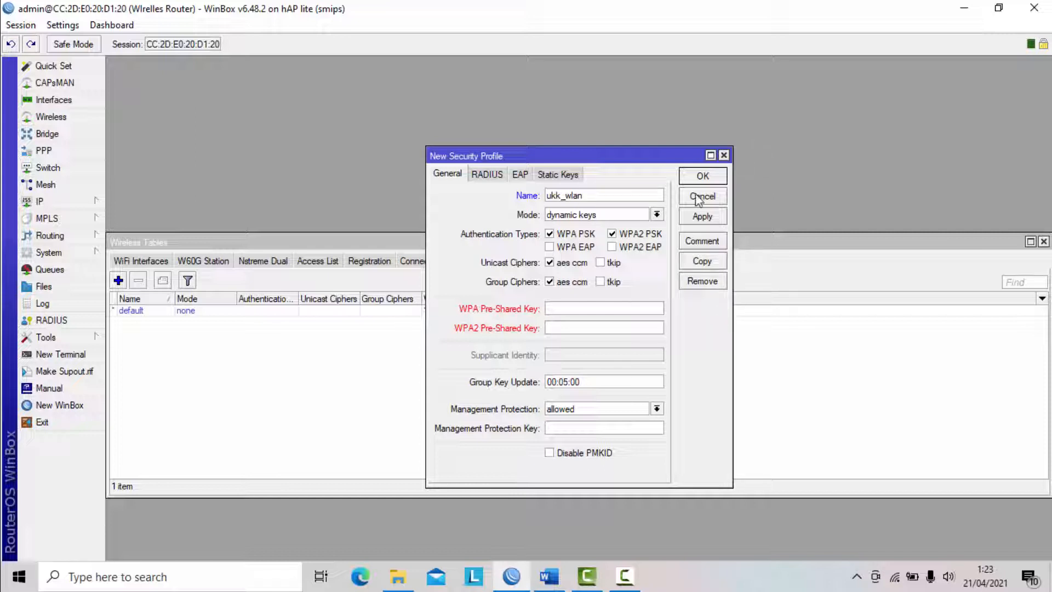
# - Enter the WLAN password as the WPA and WPA2 pre-shared keys of the ukk_wlan profile and save the profile
pyautogui.click(593, 308)
pyautogui.write('********')
pyautogui.click(601, 328)
pyautogui.write('********')
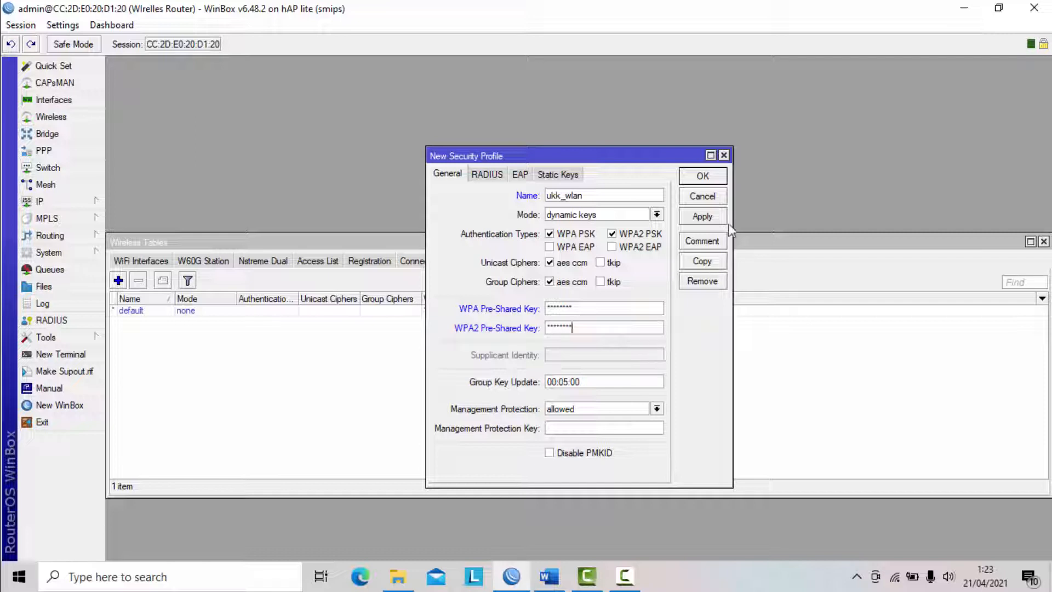
pyautogui.click(711, 218)
pyautogui.click(712, 176)
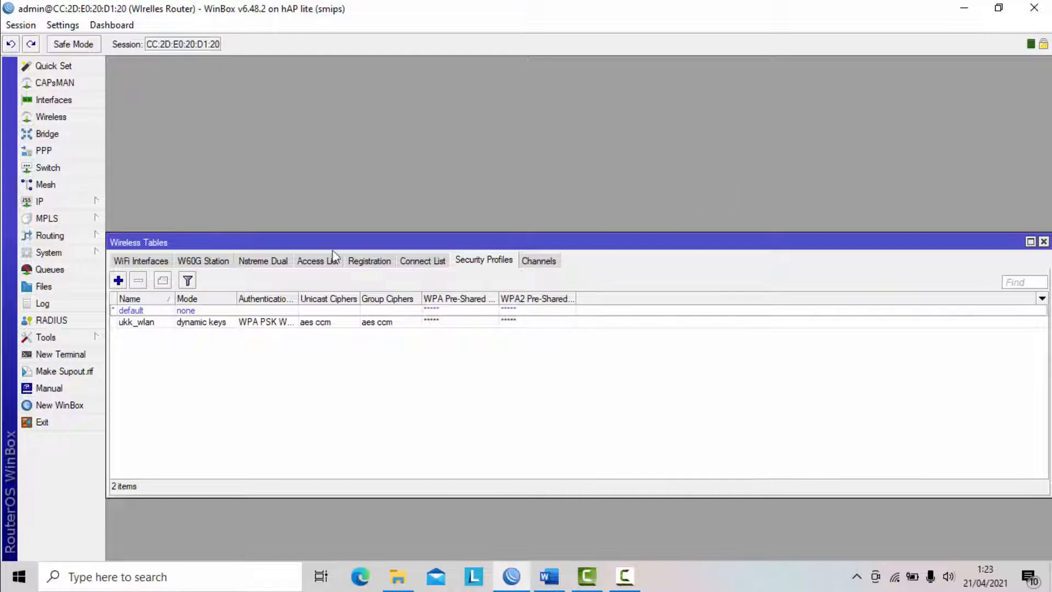
# - Assign the security profile ukk_wlan to the wlan1 interface in its advanced wireless settings and save
pyautogui.click(151, 262)
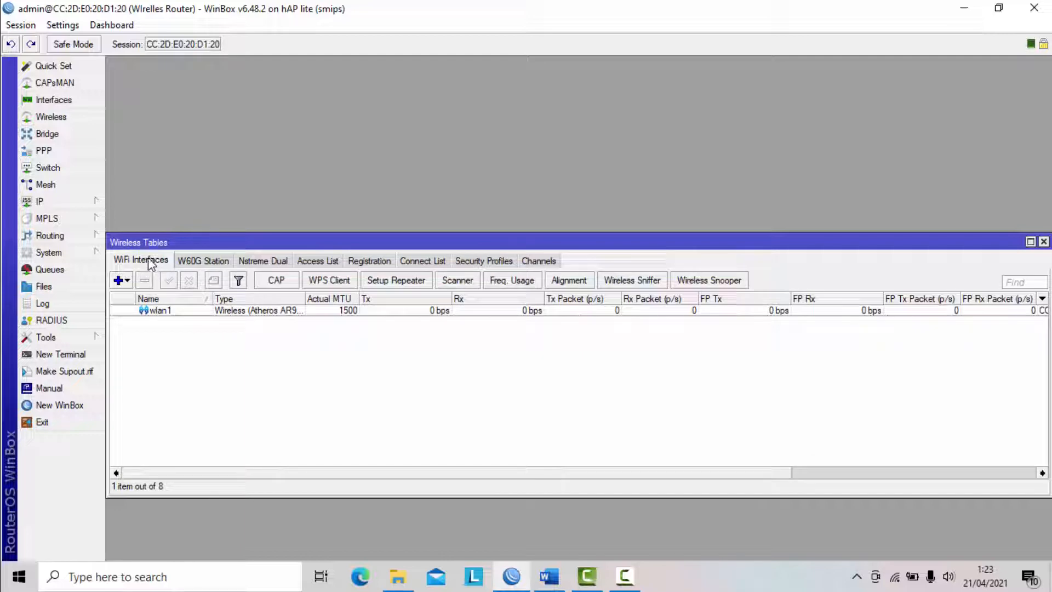
pyautogui.doubleClick(186, 310)
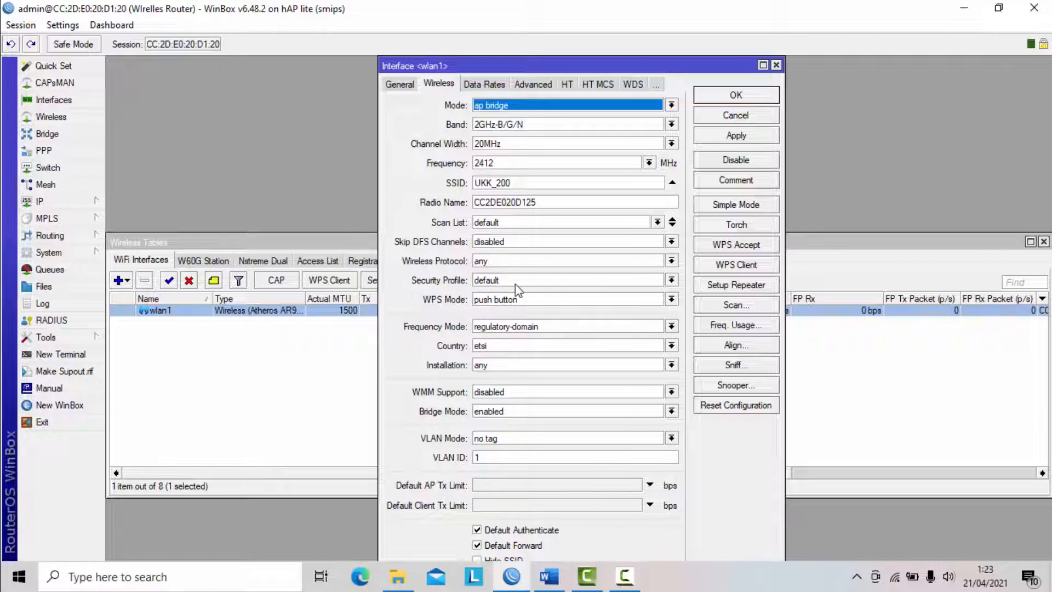
pyautogui.click(735, 204)
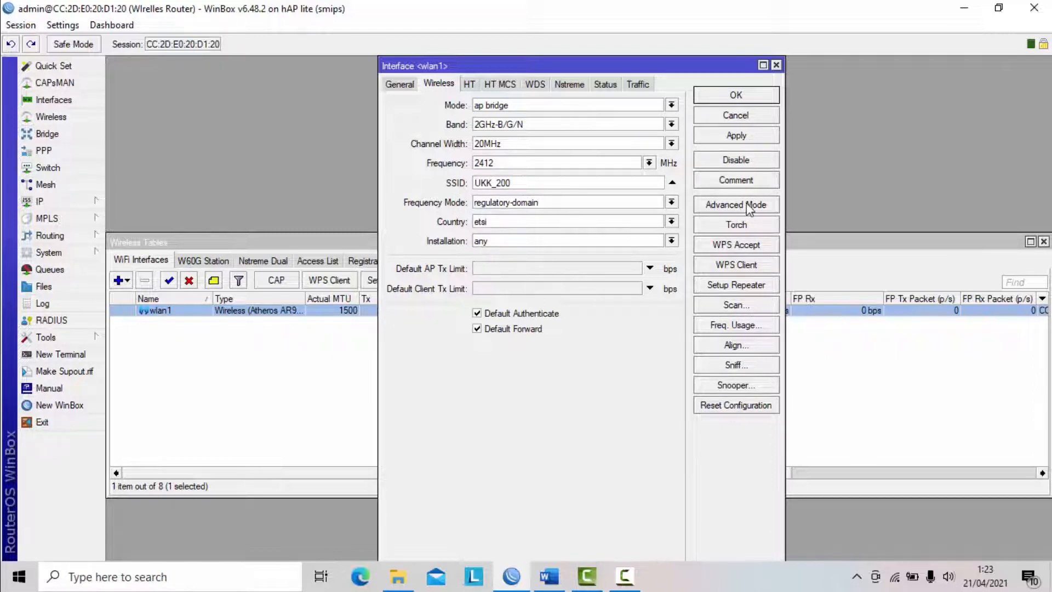
pyautogui.click(728, 206)
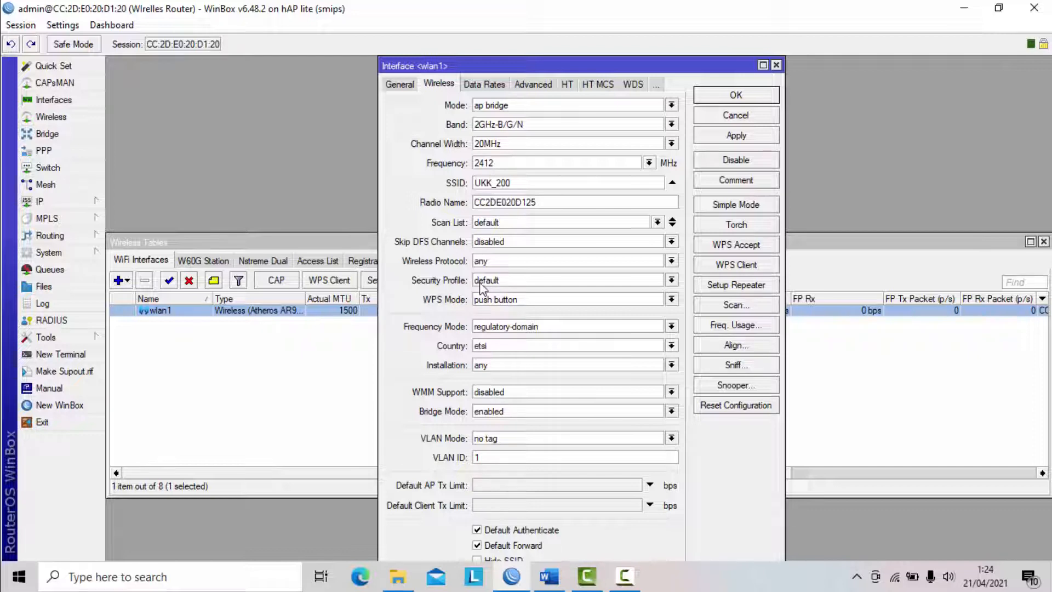
pyautogui.click(483, 281)
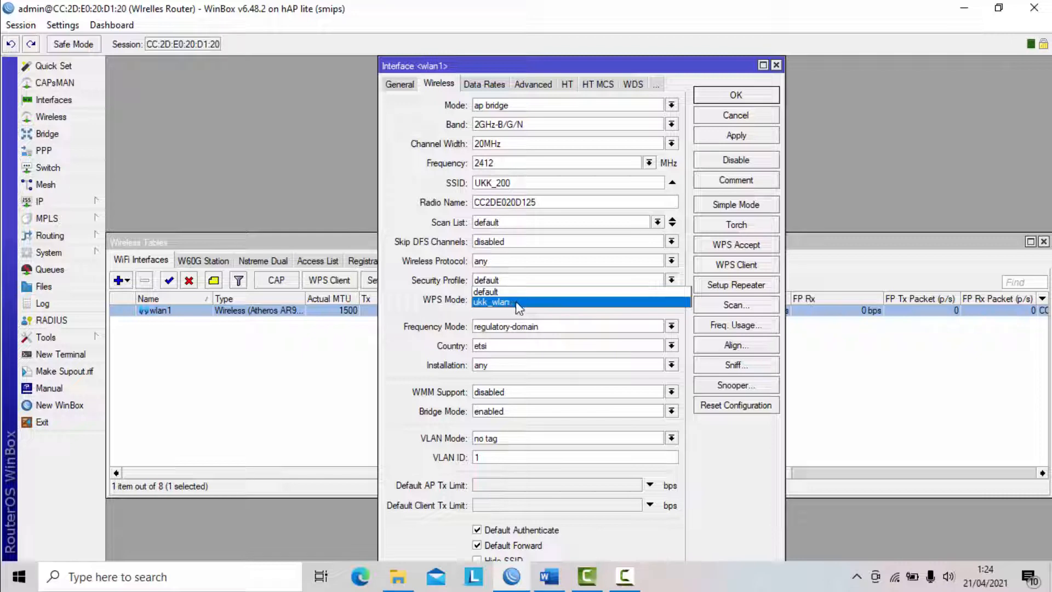
pyautogui.click(518, 303)
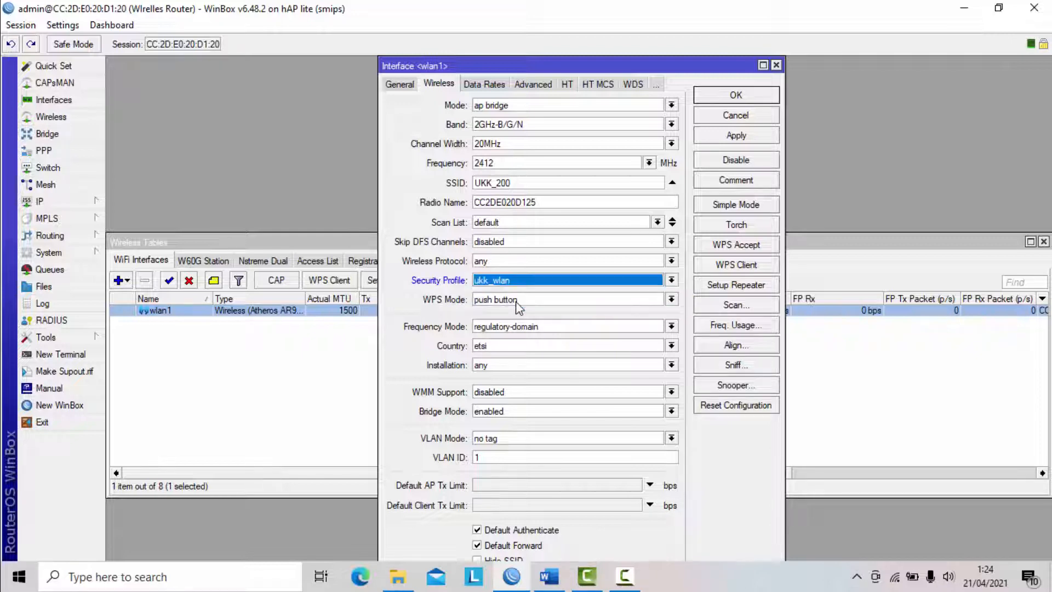
pyautogui.click(744, 139)
pyautogui.click(751, 92)
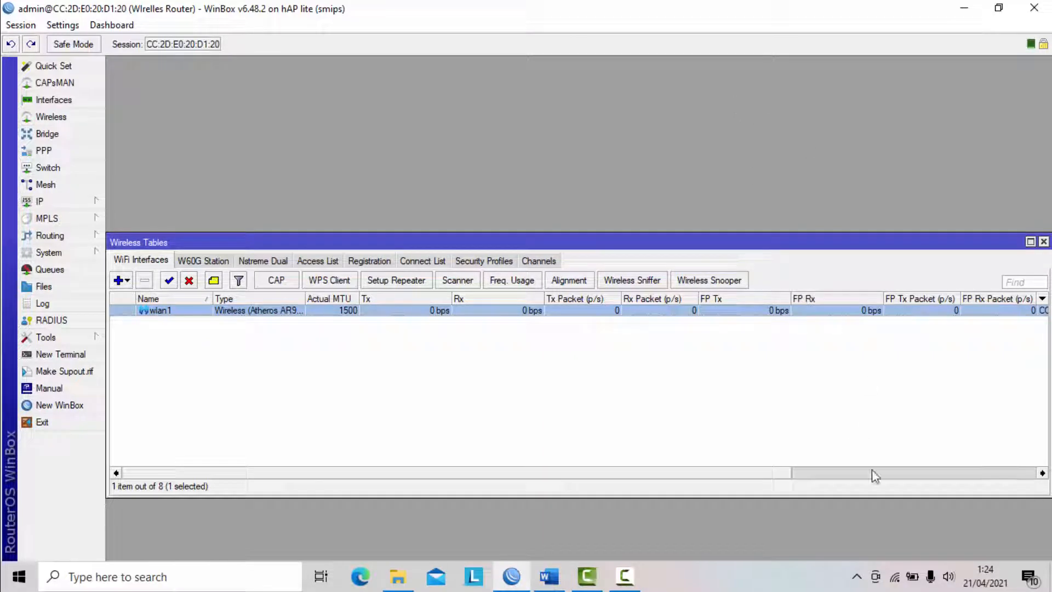
# - Check the UKK_200 network in the computer's list of available Wi-Fi networks and close the wireless tables
pyautogui.click(894, 577)
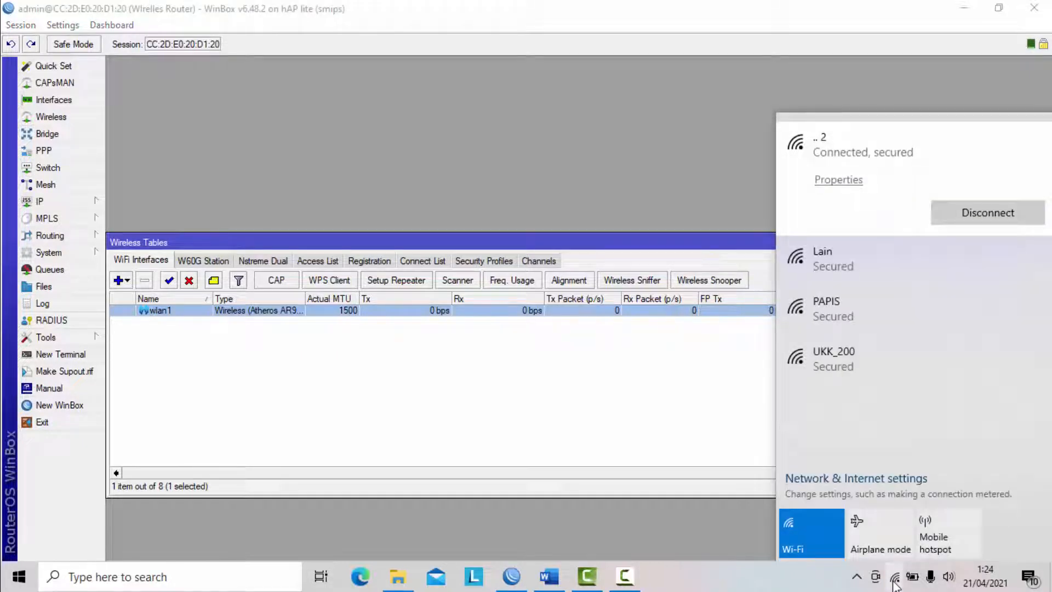
pyautogui.click(869, 362)
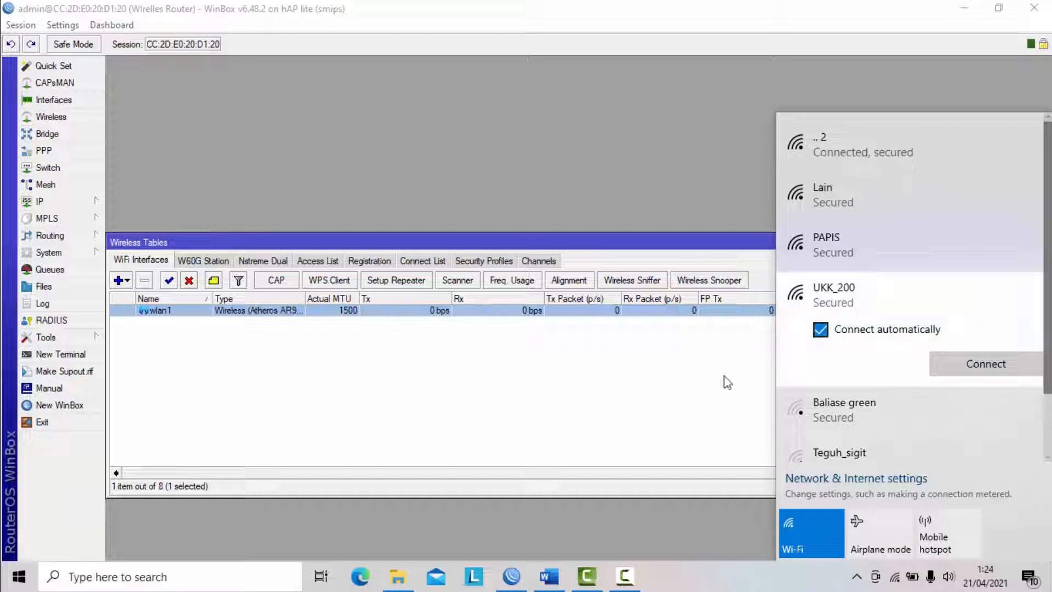
pyautogui.click(707, 383)
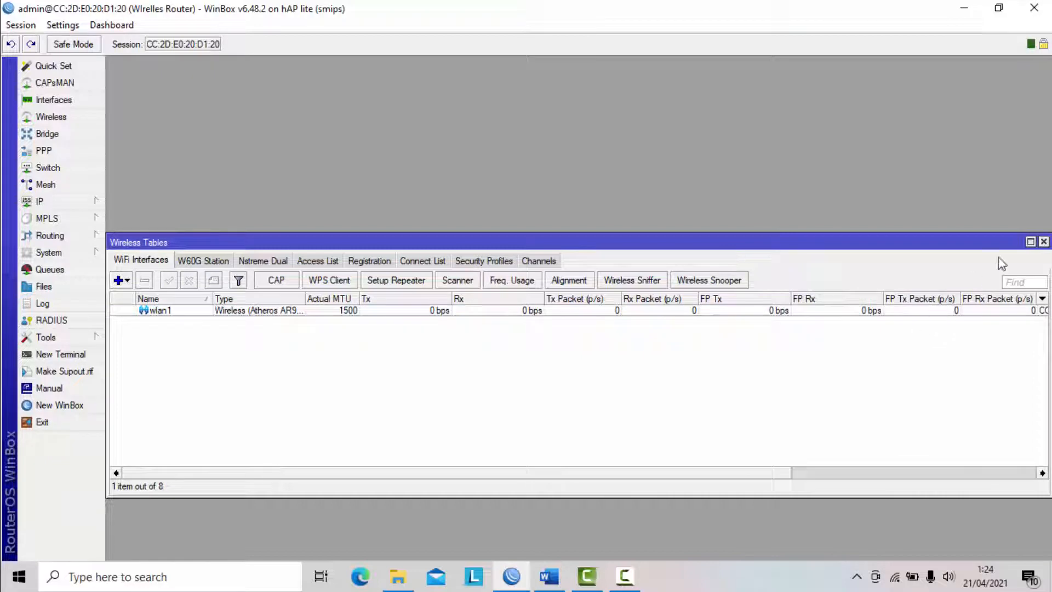
pyautogui.click(1043, 241)
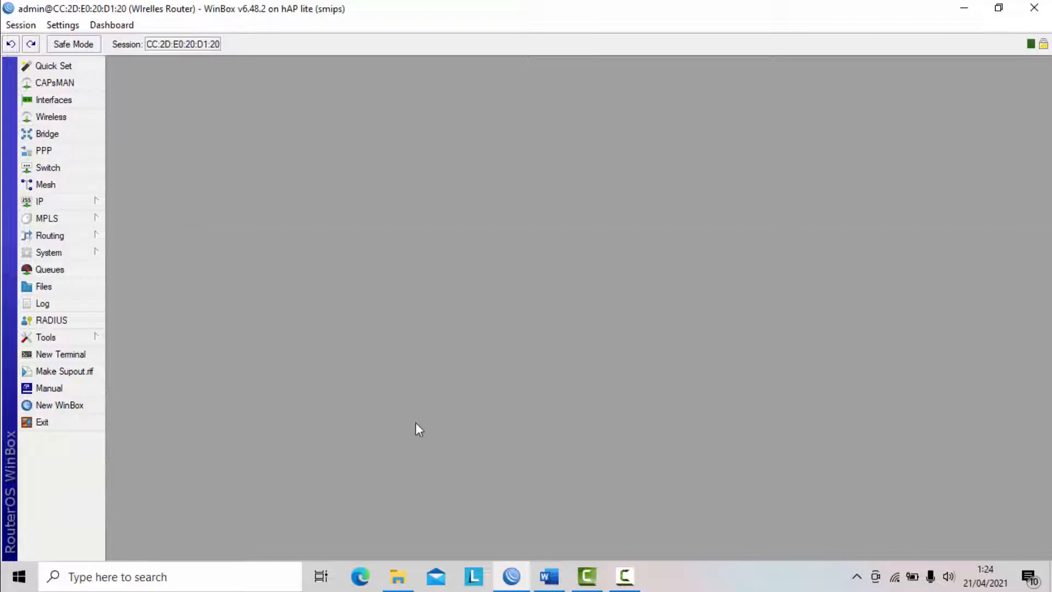
# - Switch to the task document in Word and review the hotspot requirements, highlighting the hotspot login address line
pyautogui.click(549, 576)
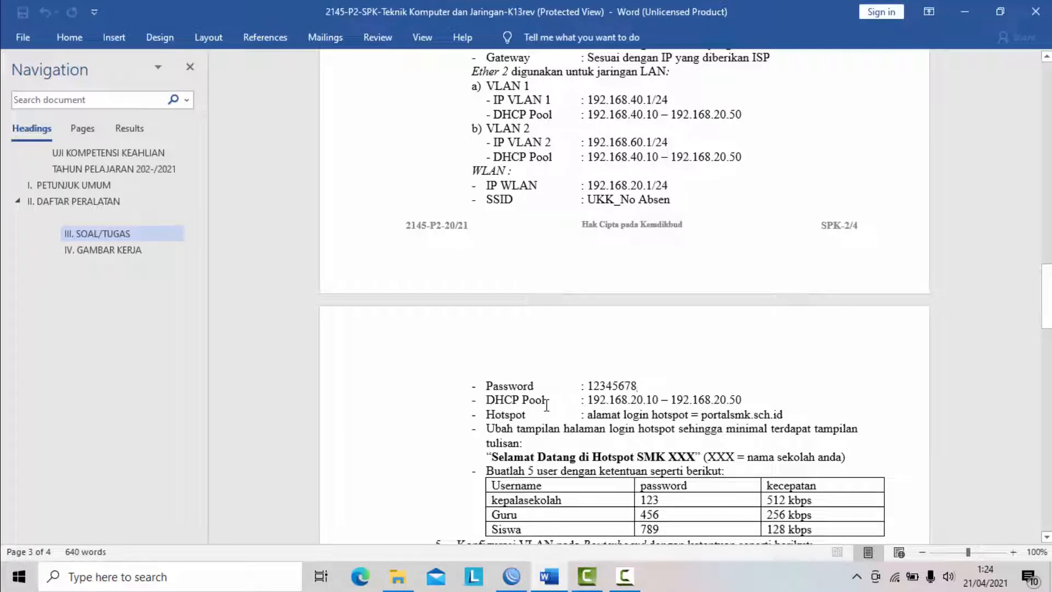
pyautogui.scroll(-3, 547, 406)
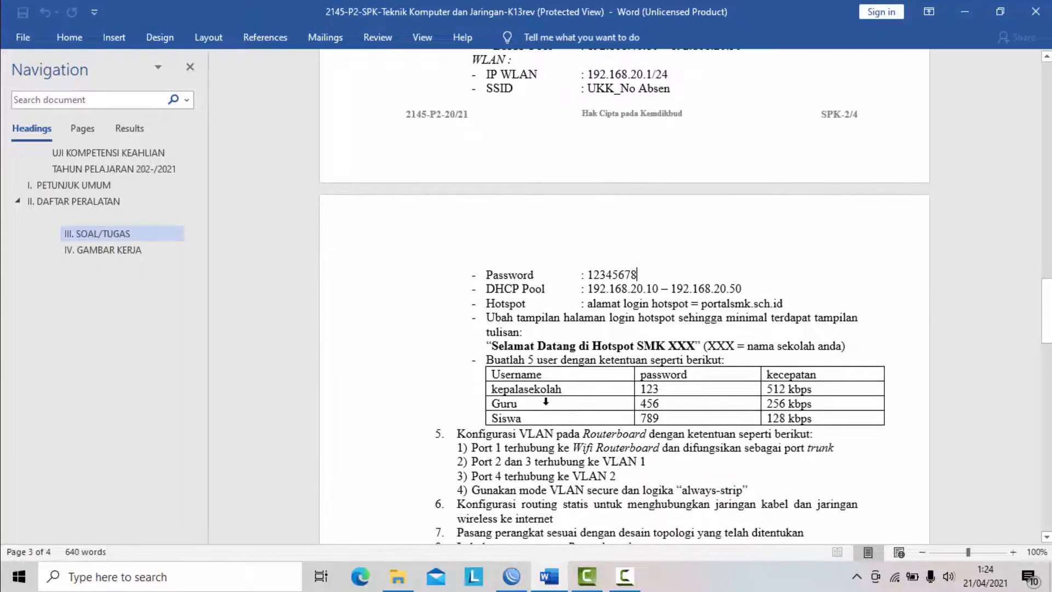
pyautogui.scroll(-2, 507, 383)
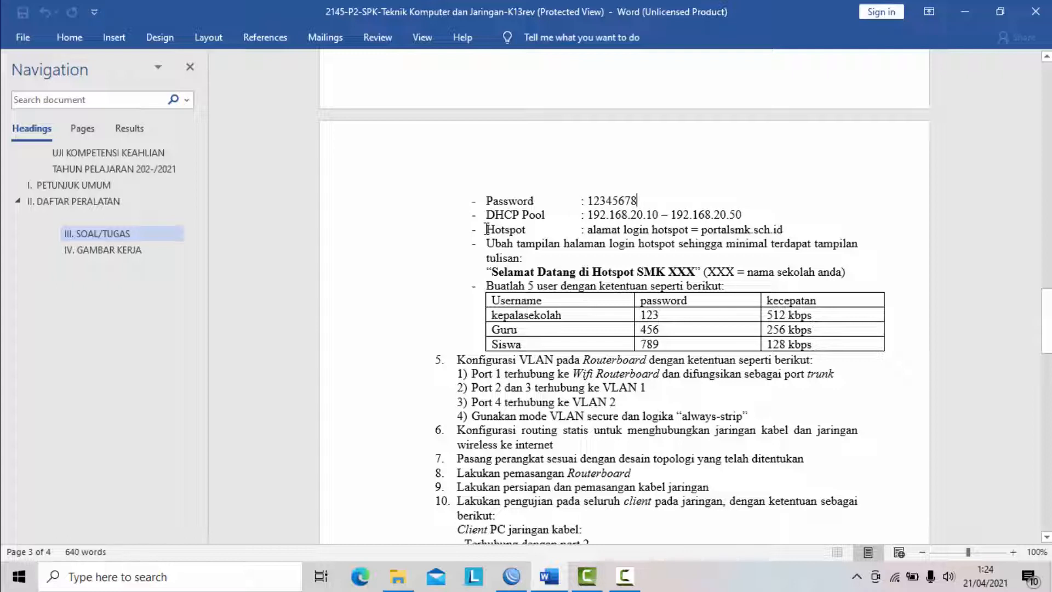
pyautogui.moveTo(487, 229); pyautogui.dragTo(774, 241)
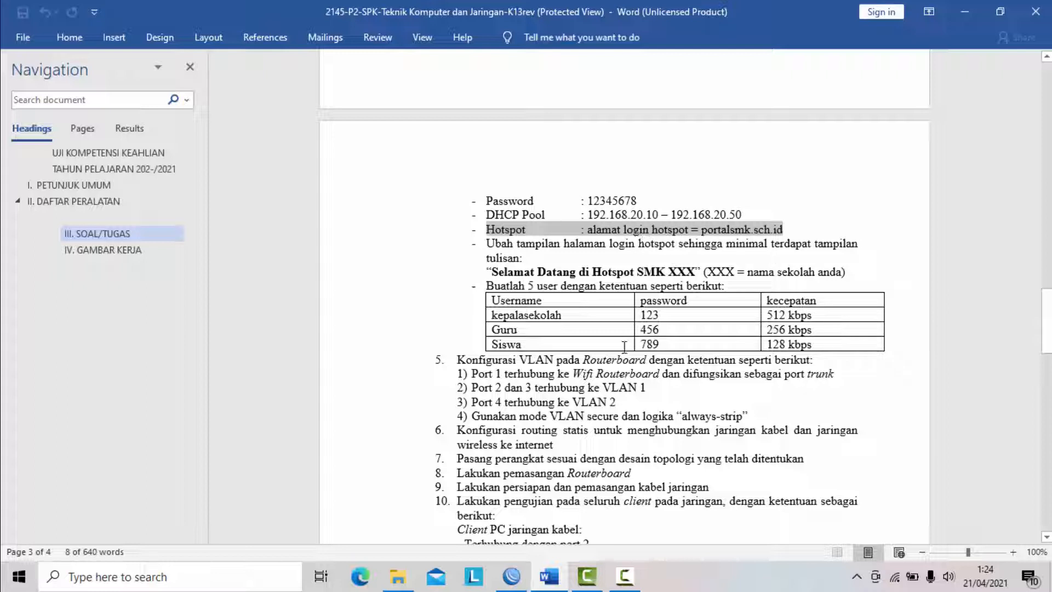
# - Switch to WinBox and start a hotspot setup on wlan1 with local address 192.168.20.1/24 and masquerading enabled
pyautogui.click(512, 576)
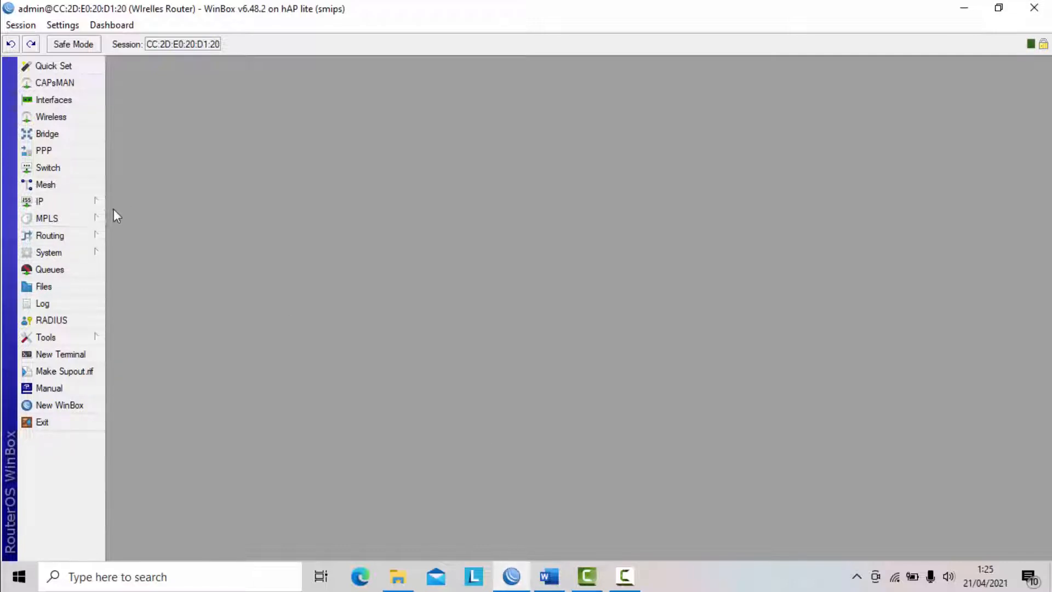
pyautogui.click(91, 208)
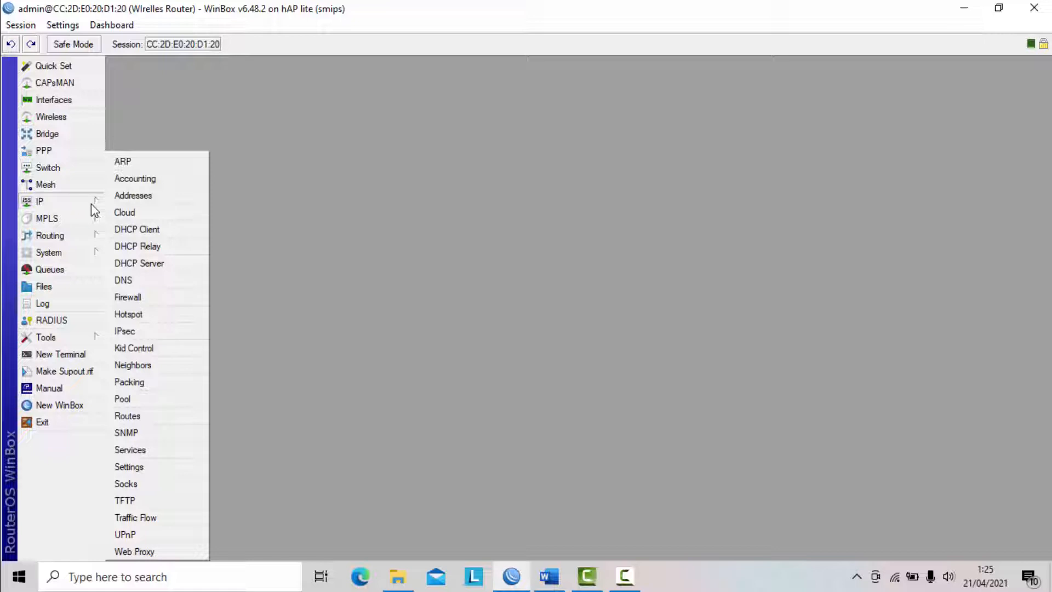
pyautogui.click(92, 206)
pyautogui.click(93, 206)
pyautogui.click(142, 314)
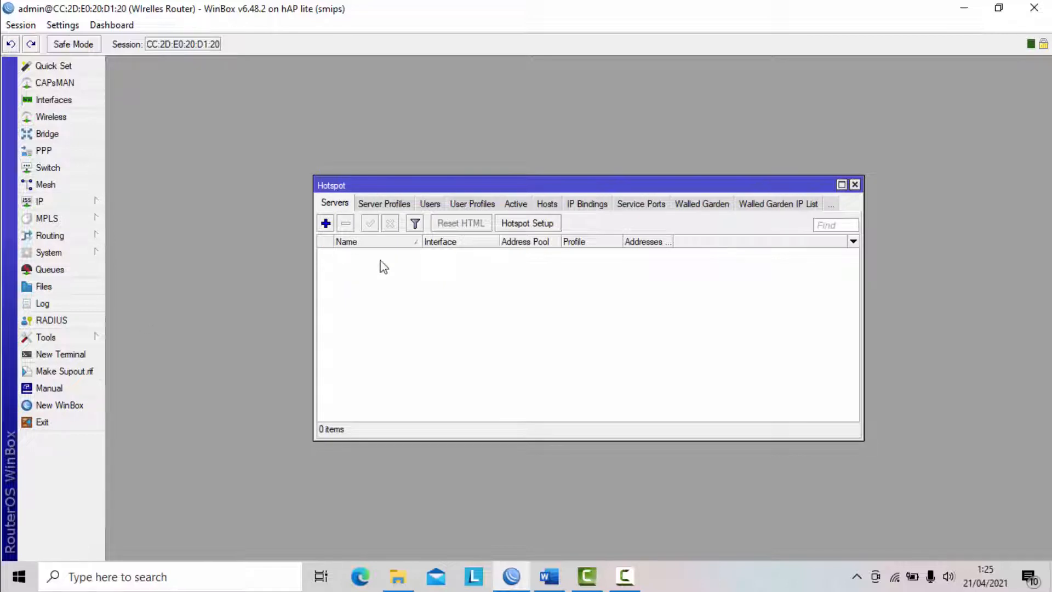
pyautogui.click(529, 225)
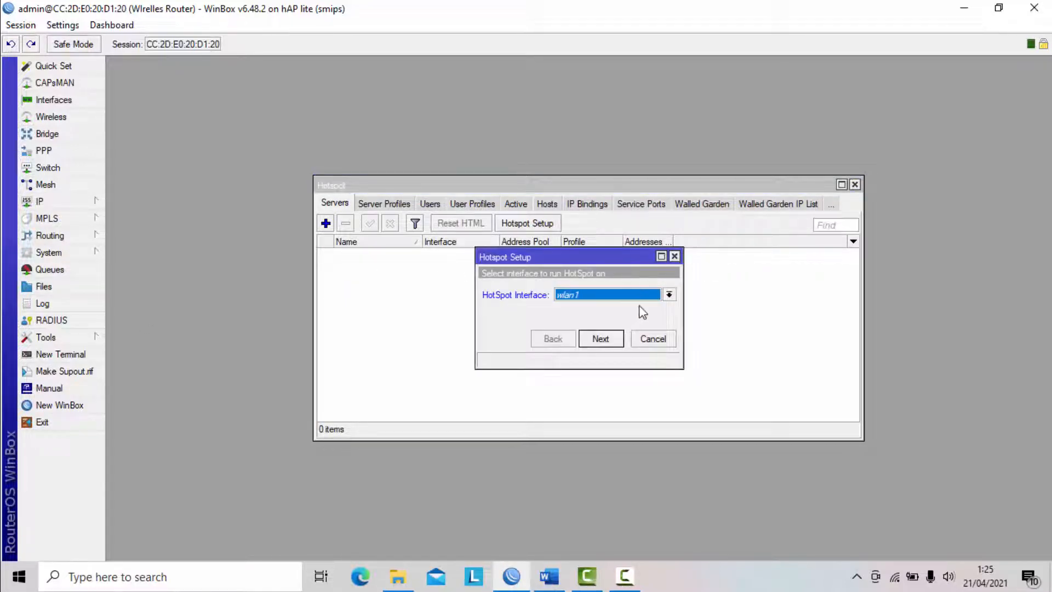
pyautogui.click(665, 296)
pyautogui.click(582, 377)
pyautogui.click(605, 343)
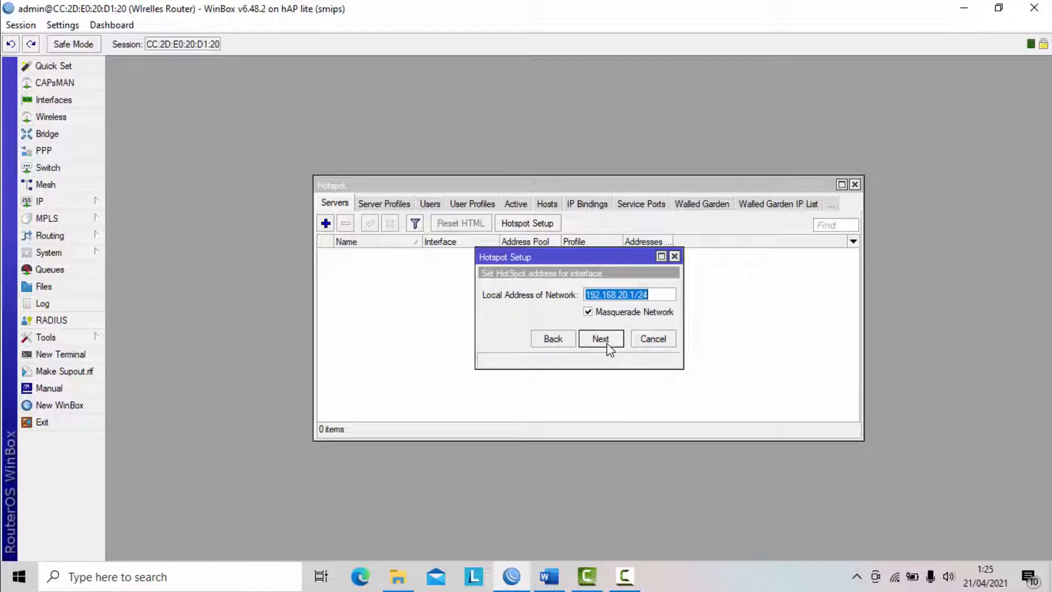
pyautogui.click(605, 339)
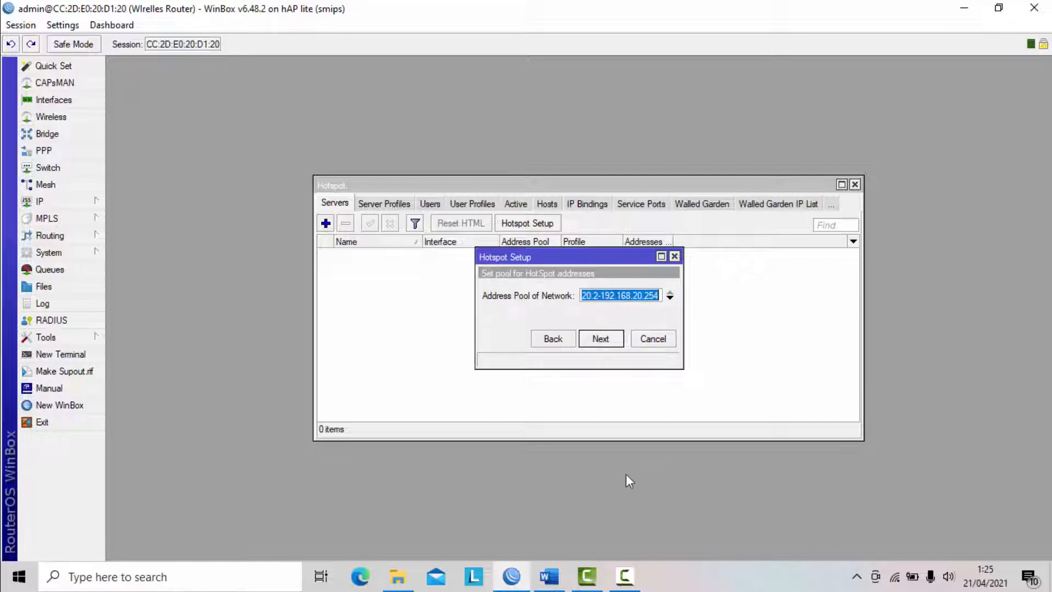
# - Start the hotspot address pool at 192.168.20.10, as required in the Word task document, and select no SSL certificate
pyautogui.click(548, 575)
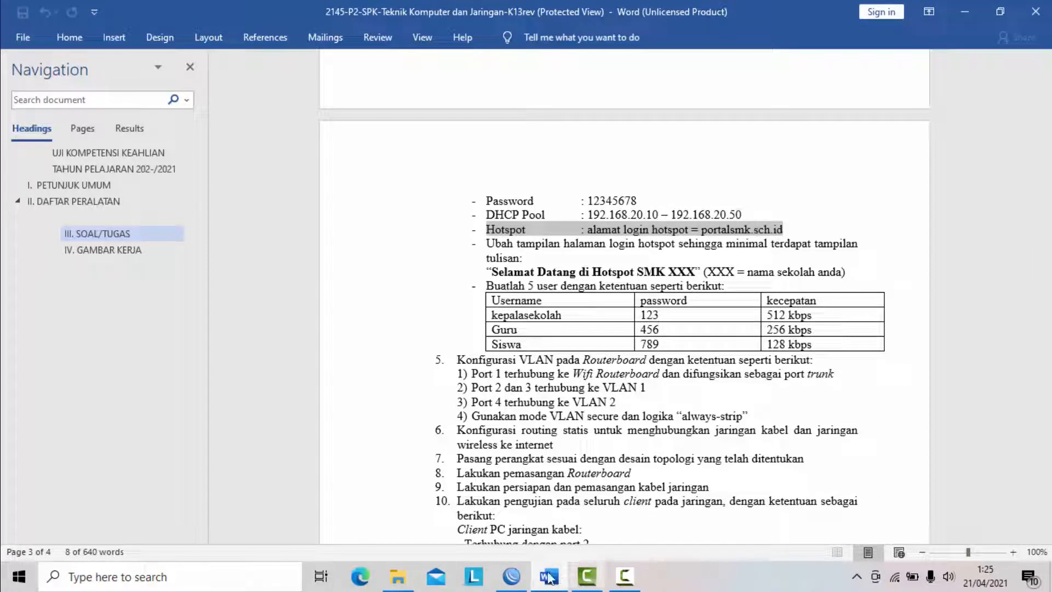
pyautogui.click(517, 578)
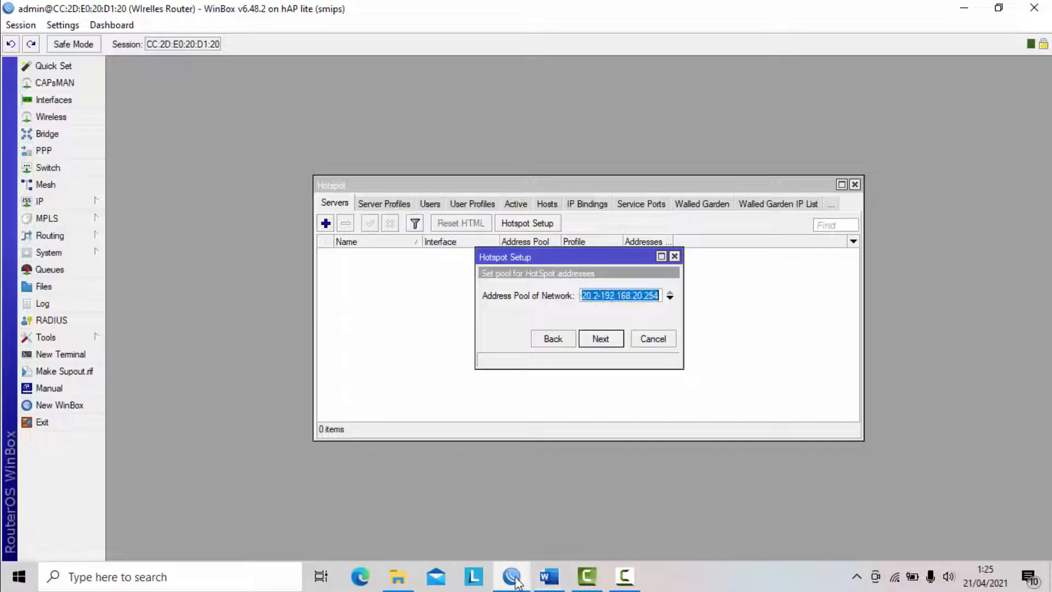
pyautogui.click(615, 294)
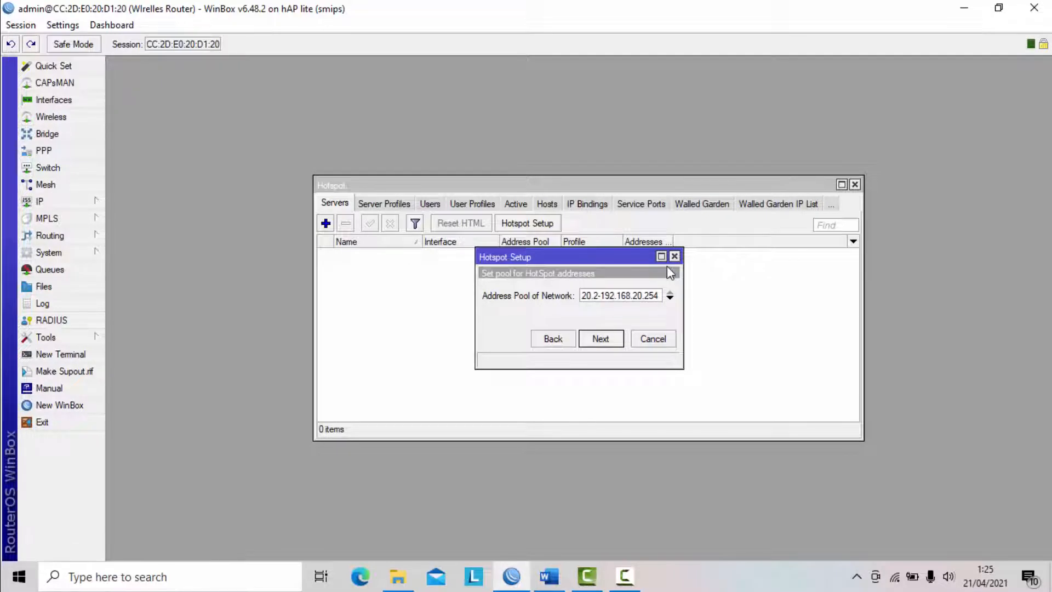
pyautogui.press('Left')
pyautogui.press('Left')
pyautogui.press('Left')
pyautogui.press('Left')
pyautogui.press('BackSpace')
pyautogui.write('10')
pyautogui.press('End')
pyautogui.click(600, 338)
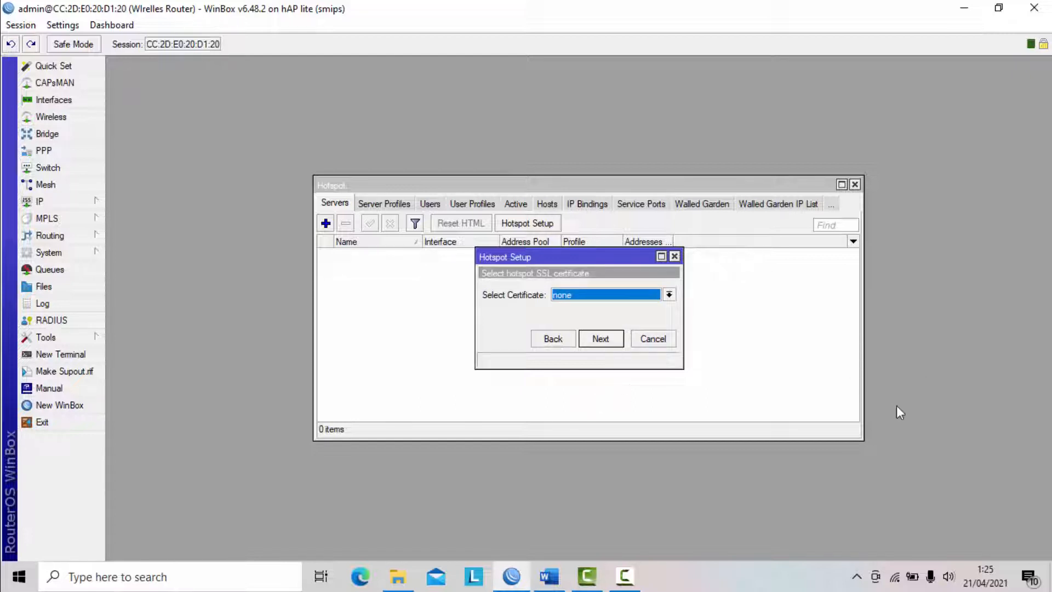
pyautogui.click(602, 338)
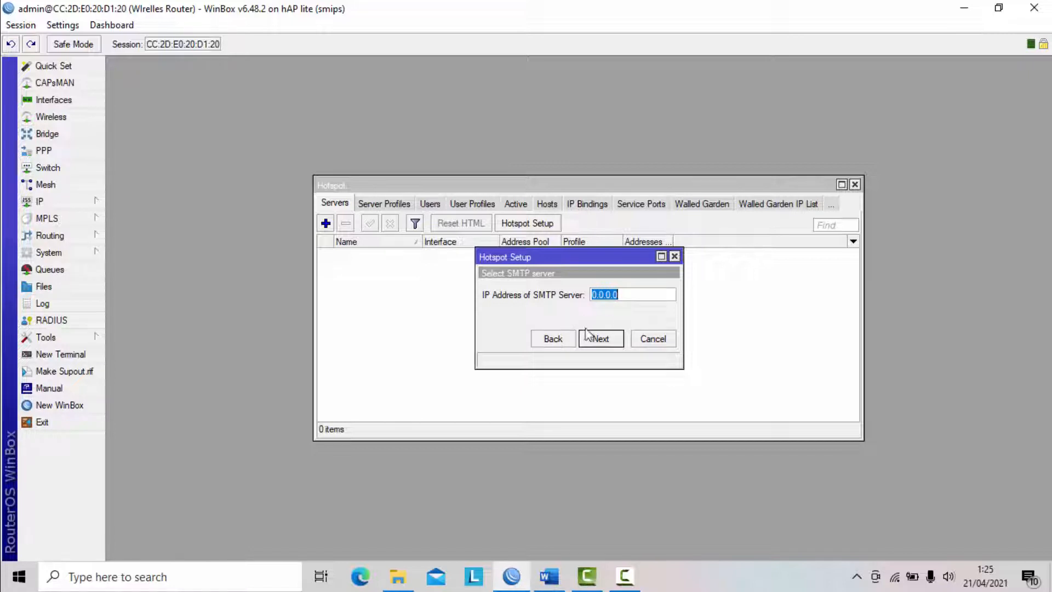
# - Keep the hotspot's SMTP server at 0.0.0.0 and enter a DNS server address beginning with 8.8
pyautogui.click(611, 340)
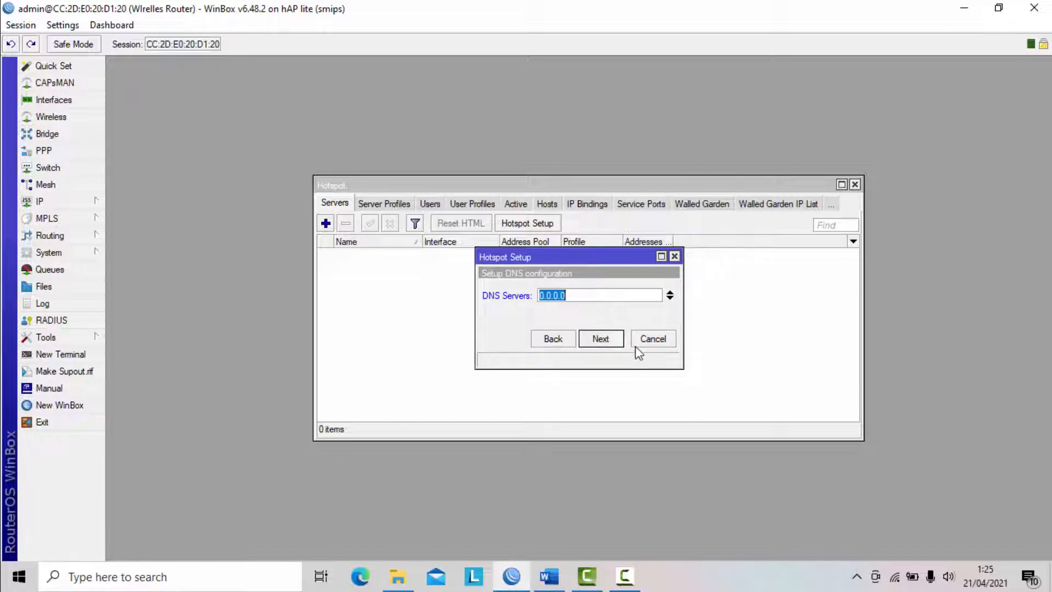
pyautogui.write('8.8.')
pyautogui.click(601, 339)
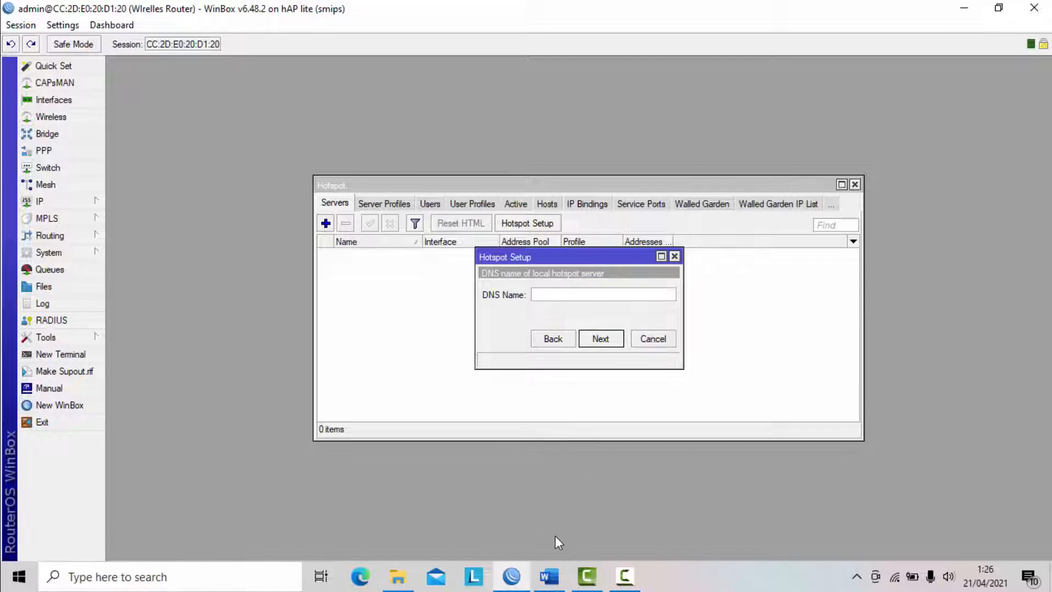
# - Copy the login address portalsmk.sch.id from the Word task document and set it as the hotspot's DNS name in WinBox
pyautogui.click(556, 567)
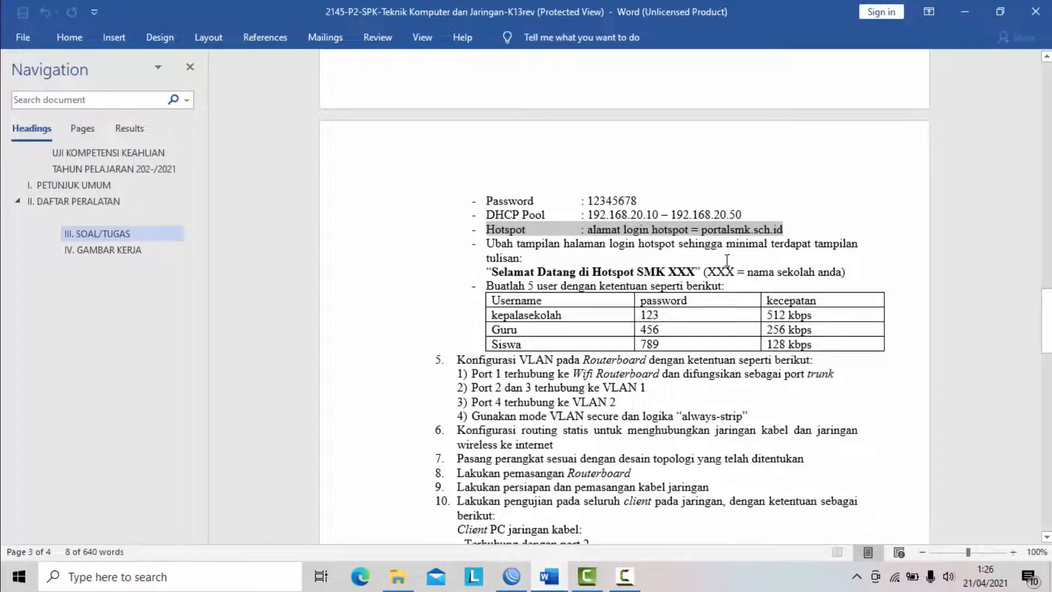
pyautogui.click(712, 241)
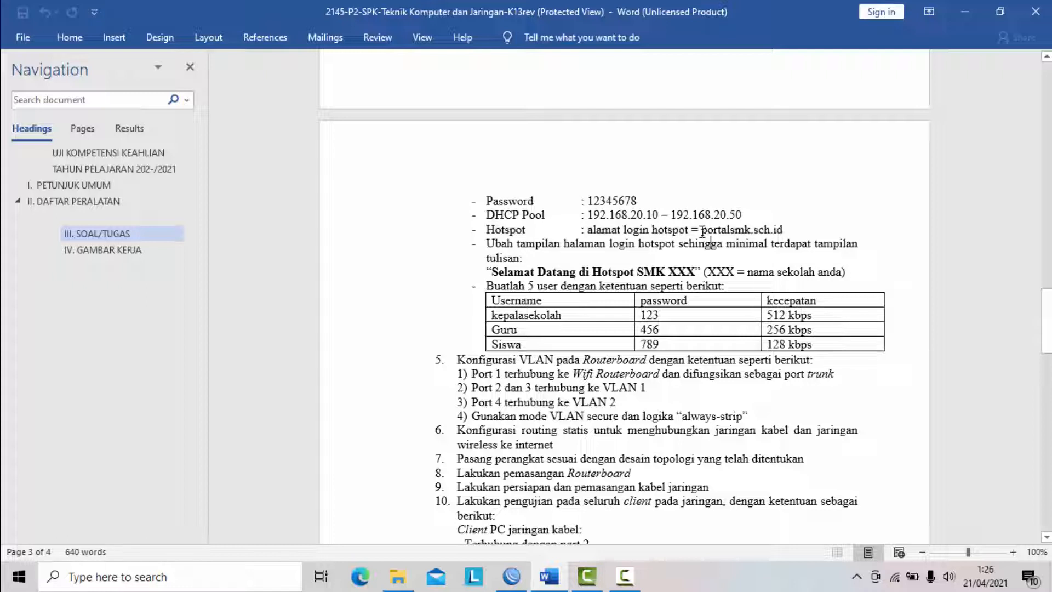
pyautogui.moveTo(705, 232); pyautogui.dragTo(779, 237)
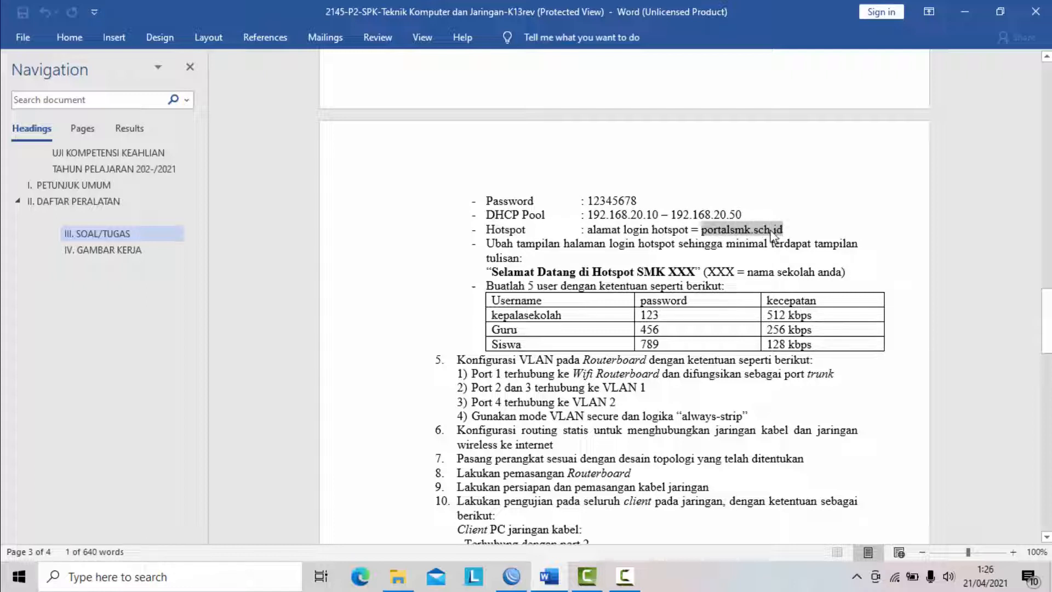
pyautogui.rightClick(745, 227)
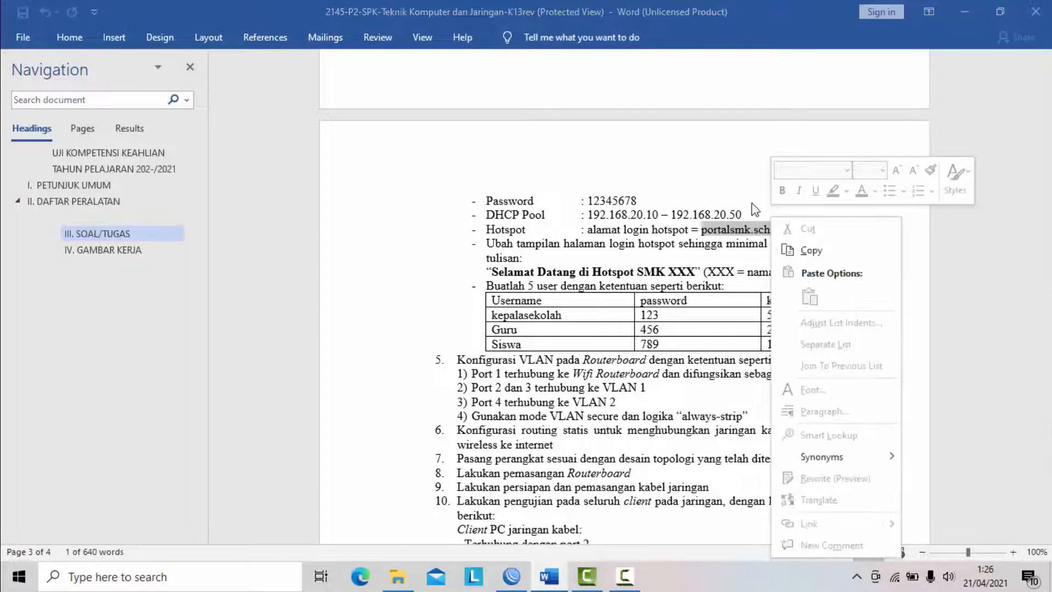
pyautogui.click(810, 249)
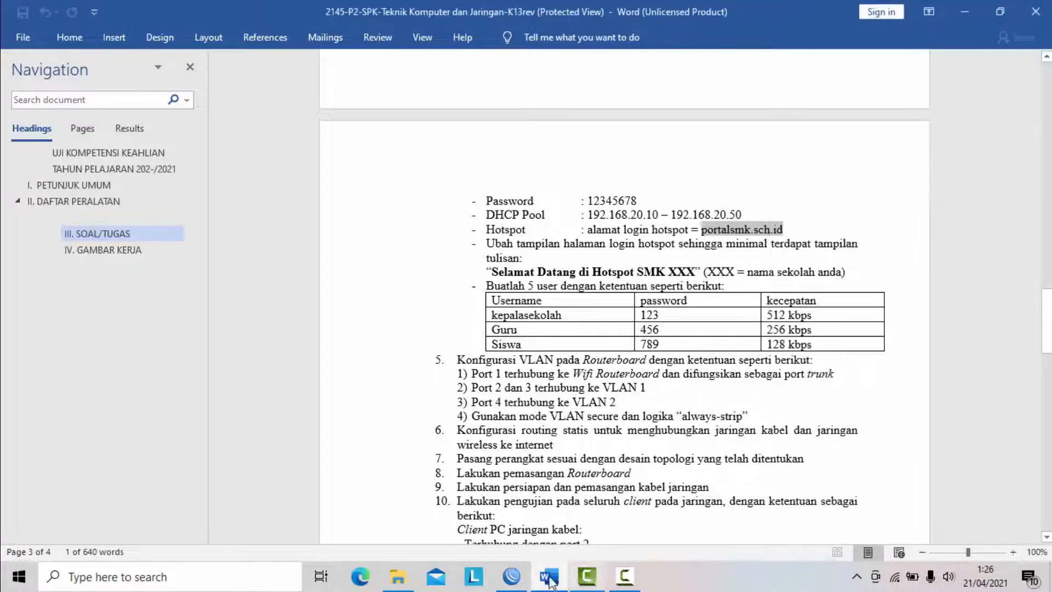
pyautogui.click(511, 576)
pyautogui.hotkey('ctrl', 'v')
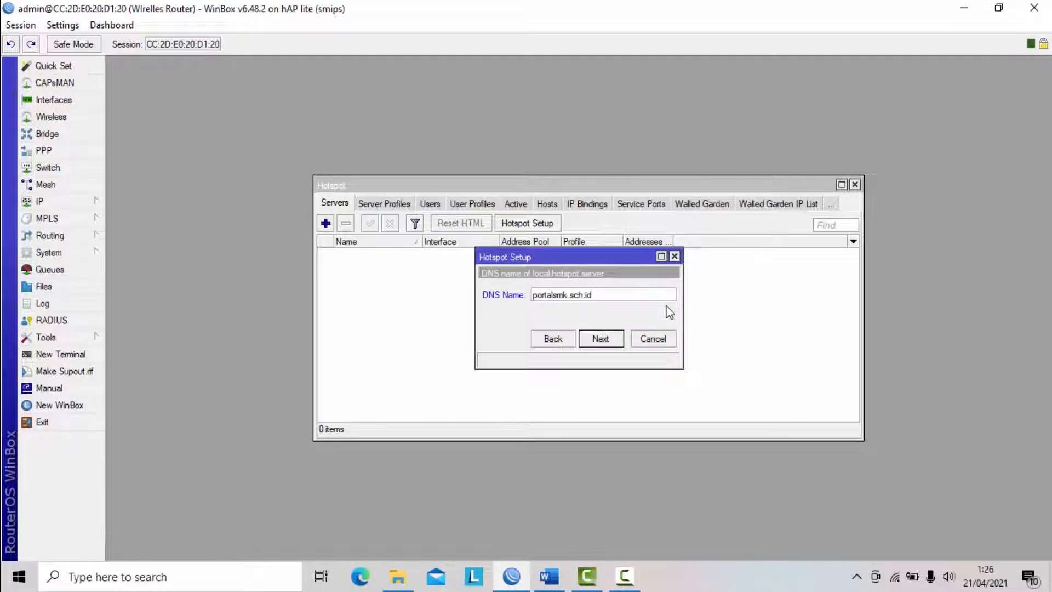
pyautogui.click(606, 337)
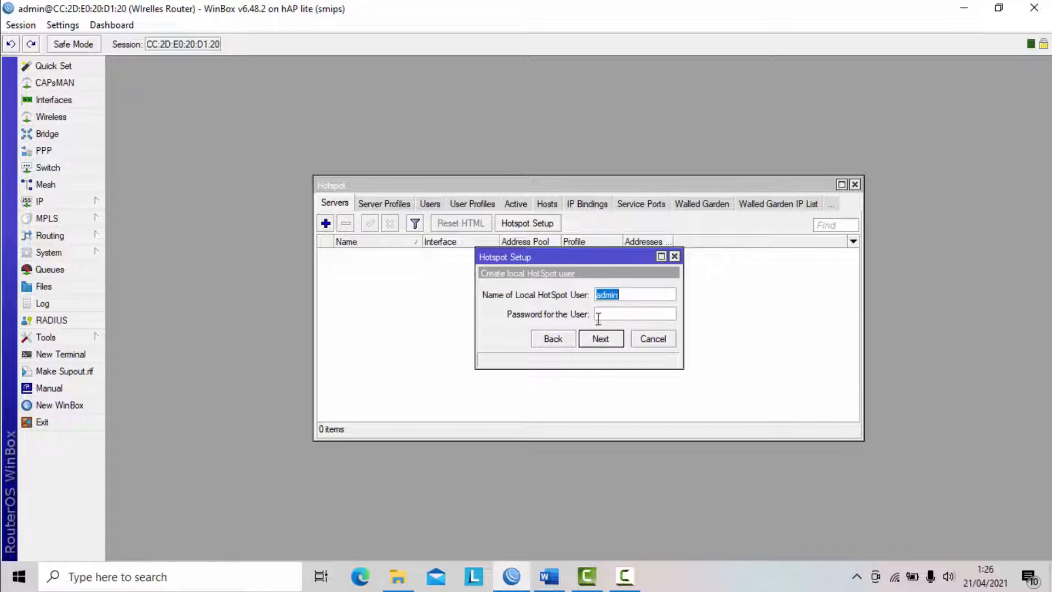
# - Finish the hotspot setup with local user admin and a blank password, and close the Hotspot window
pyautogui.click(599, 336)
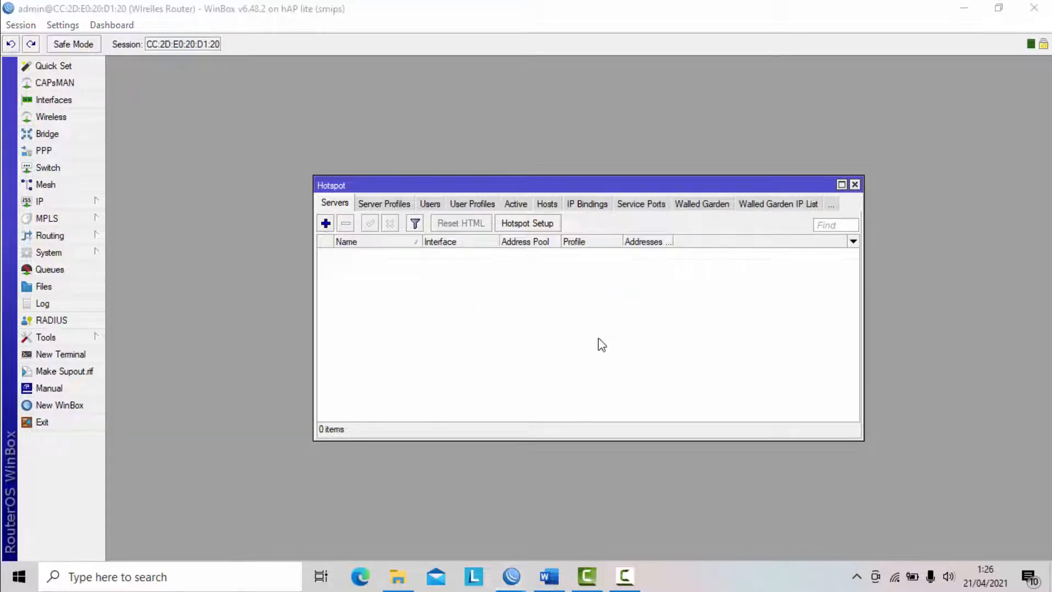
pyautogui.click(569, 304)
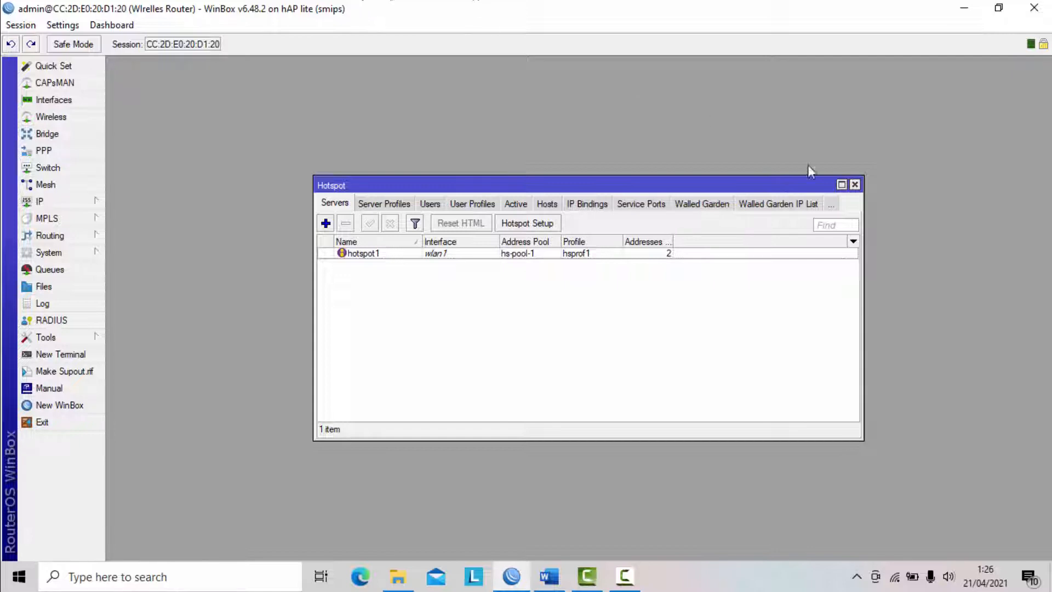
pyautogui.click(856, 185)
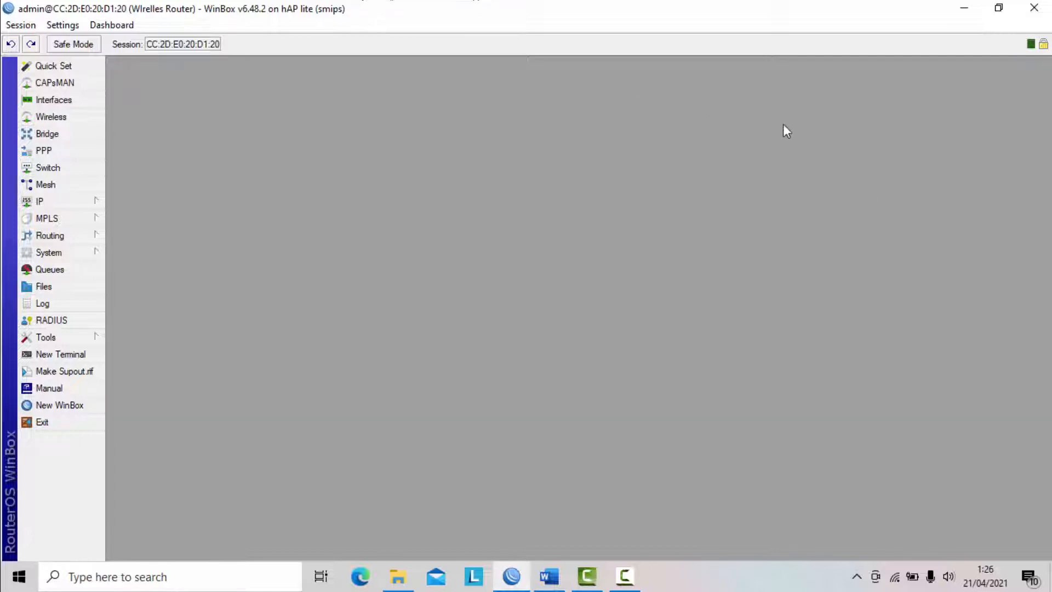
# - Switch to the Word task document and review the DHCP pool, hotspot login address and login page text requirements, highlighting each one
pyautogui.click(547, 573)
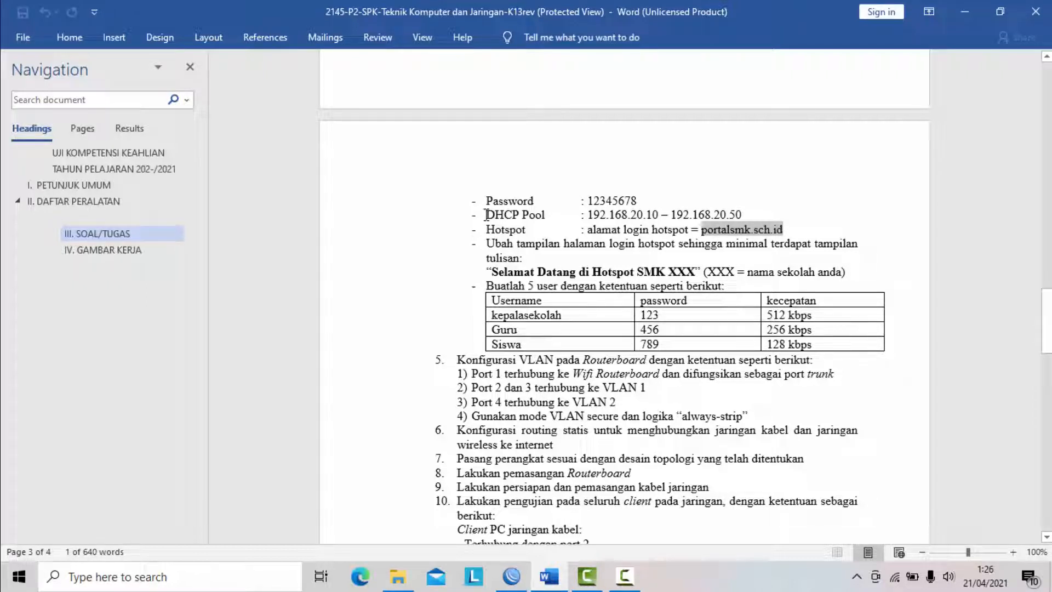
pyautogui.moveTo(484, 213); pyautogui.dragTo(746, 215)
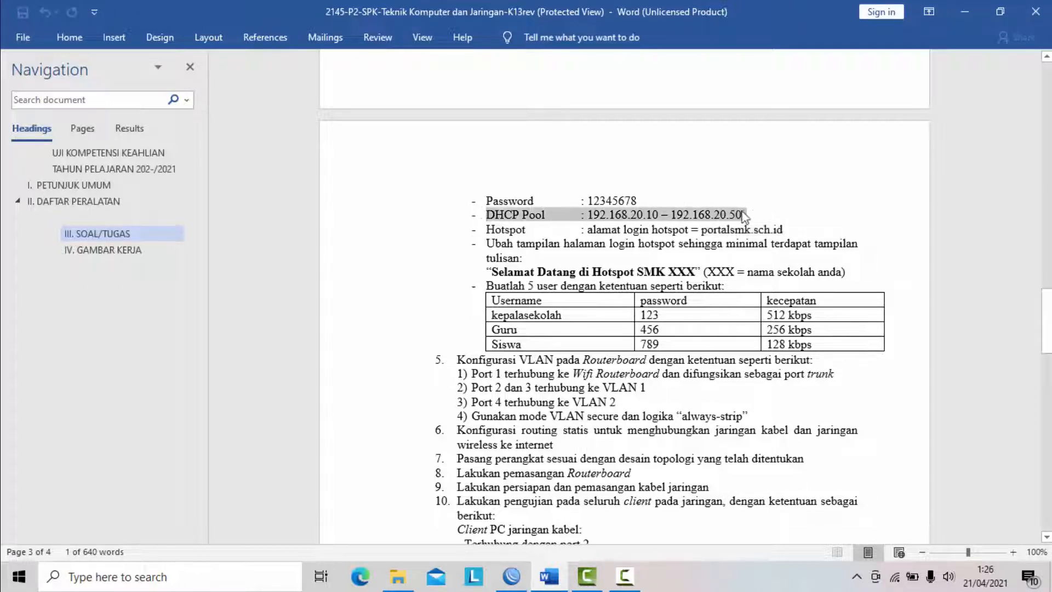
pyautogui.moveTo(558, 229); pyautogui.dragTo(785, 229)
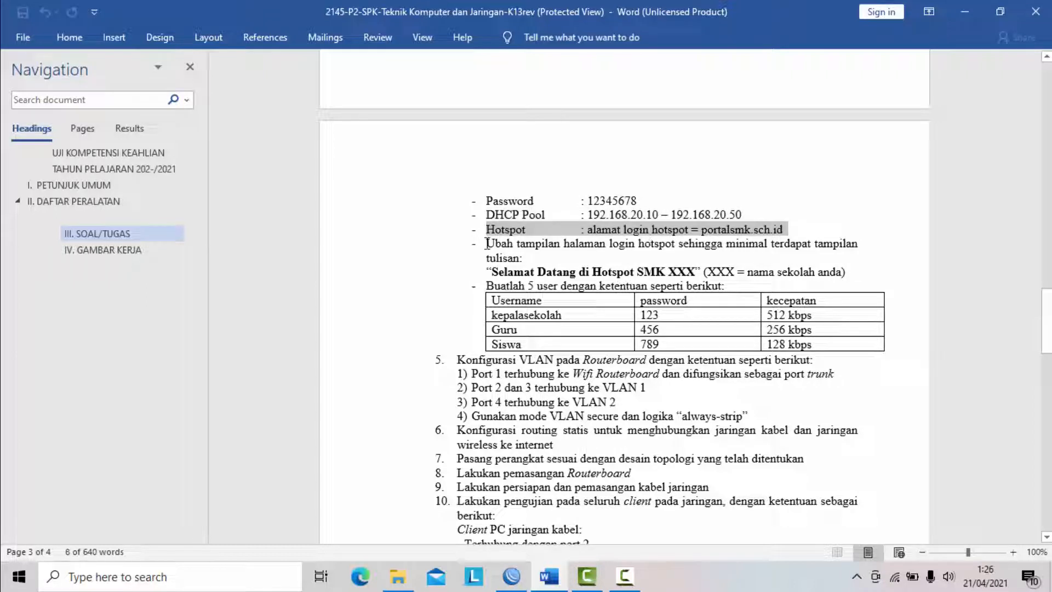
pyautogui.moveTo(487, 244); pyautogui.dragTo(853, 274)
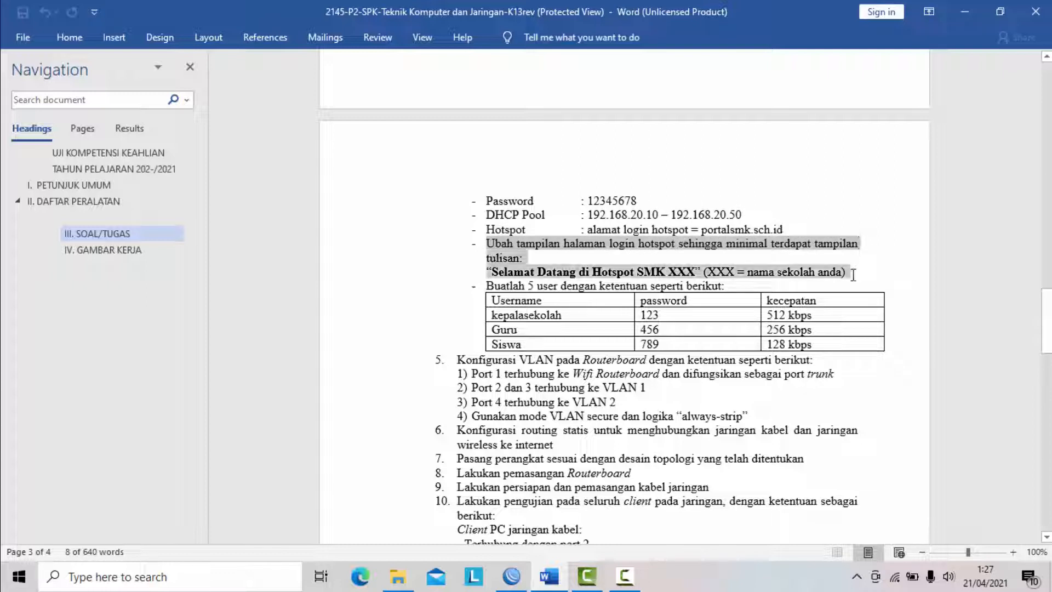
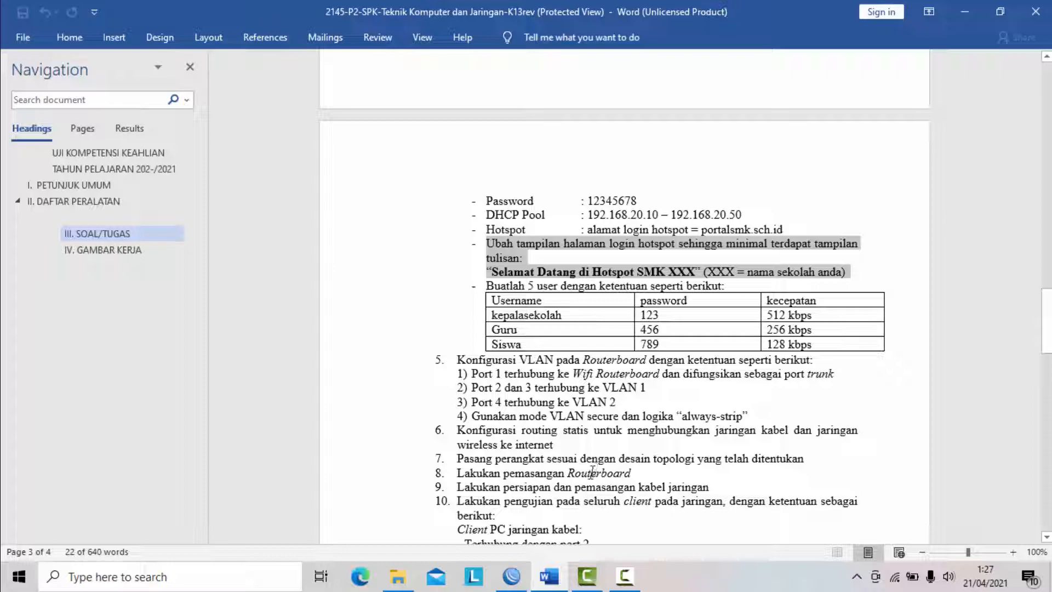
# - Switch to WinBox in a smaller window over the desktop and copy the router's hotspot folder from the file list to the desktop
pyautogui.click(514, 576)
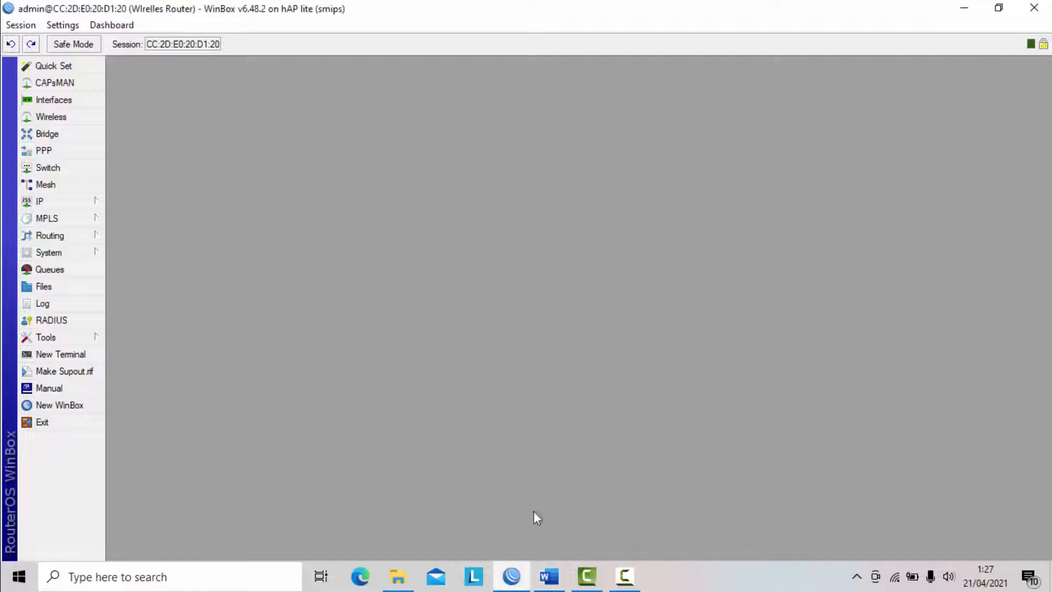
pyautogui.click(997, 9)
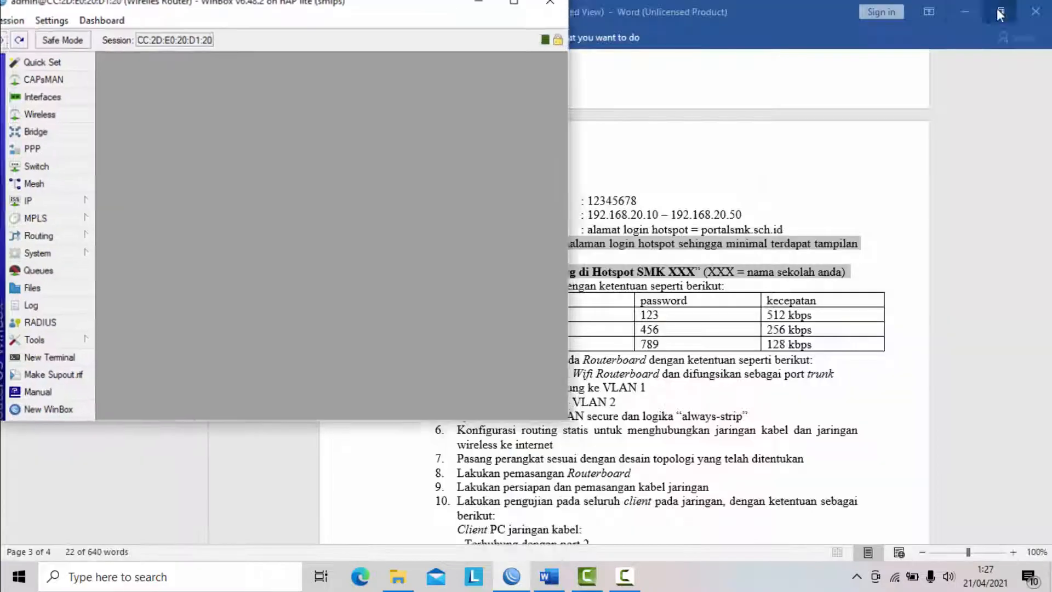
pyautogui.click(962, 11)
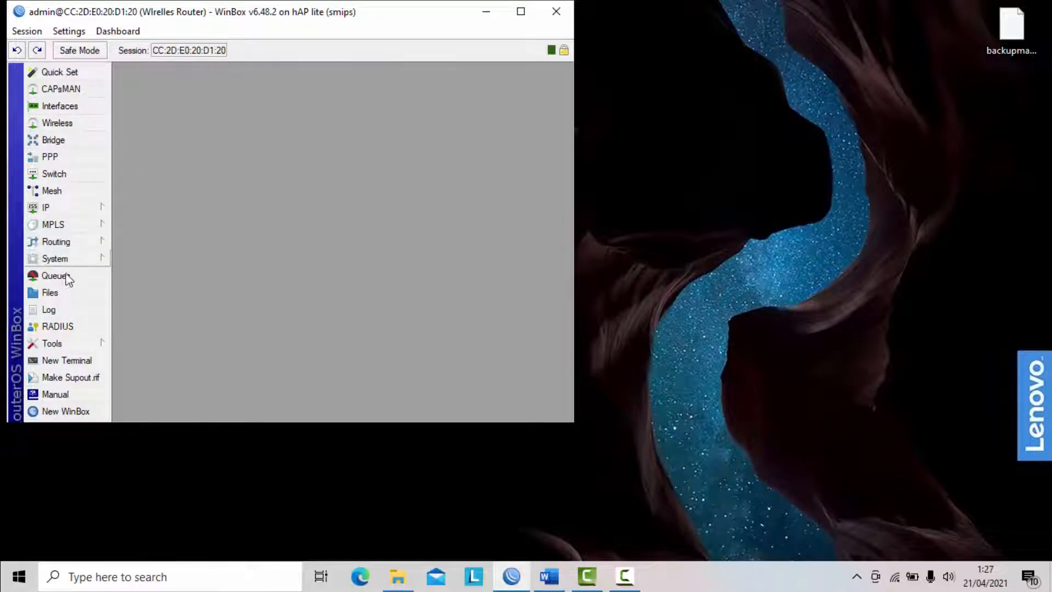
pyautogui.click(40, 295)
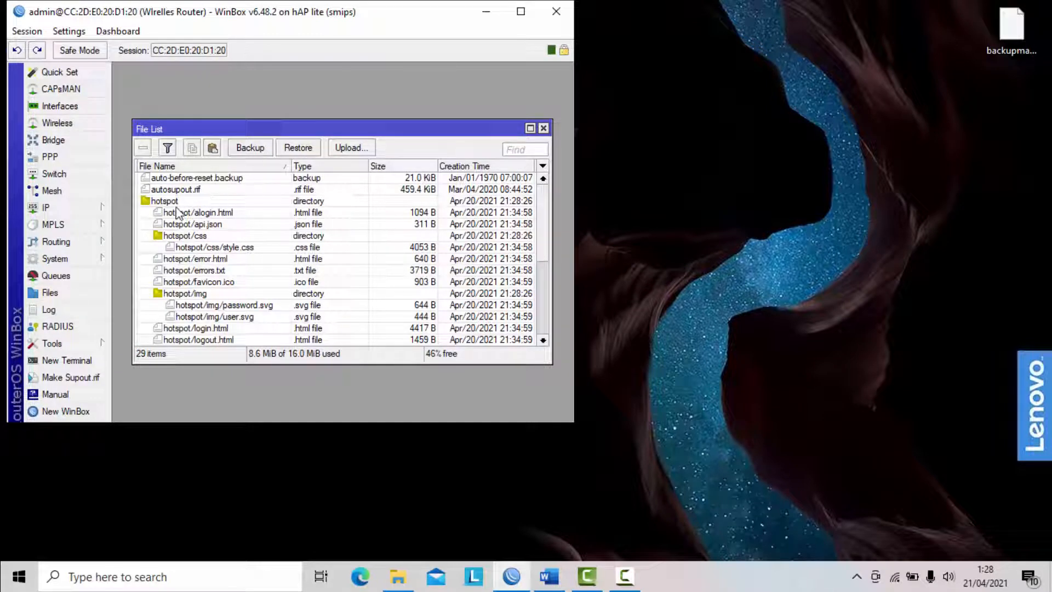
pyautogui.click(154, 203)
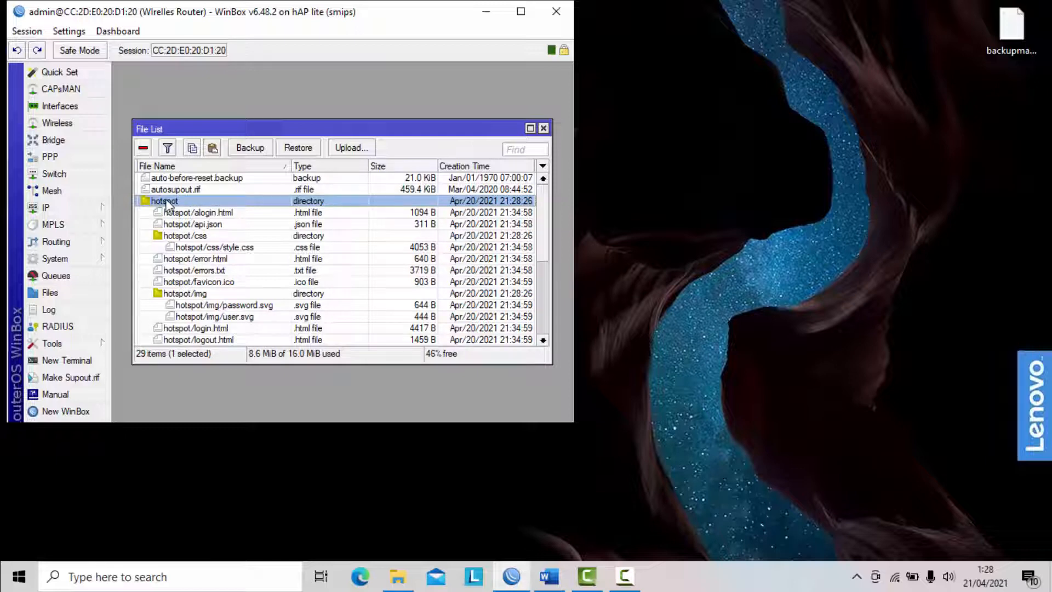
pyautogui.moveTo(168, 200); pyautogui.dragTo(923, 87)
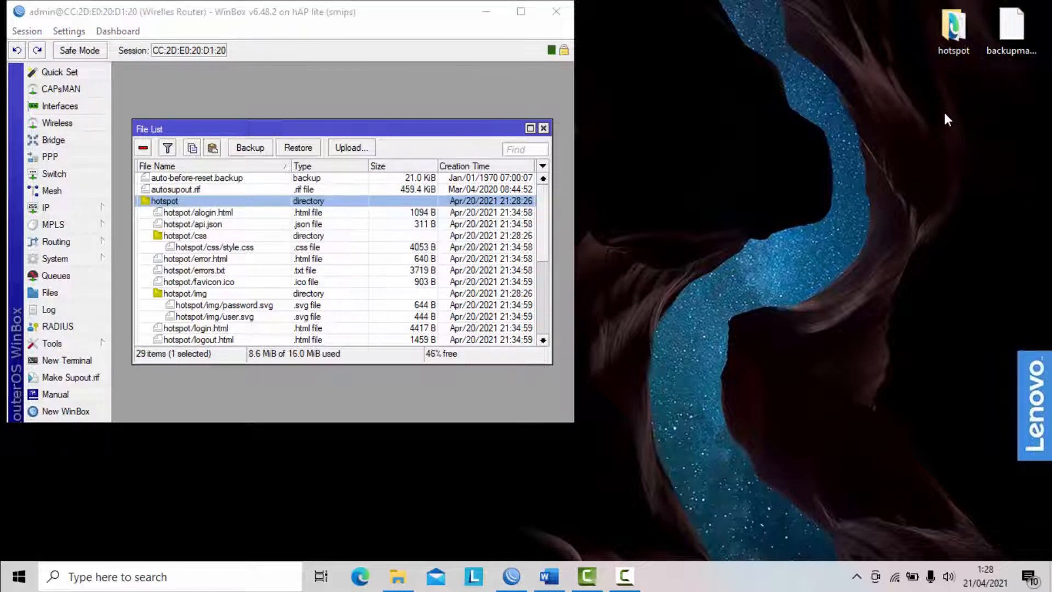
# - Open the copied hotspot folder and open its login HTML file in Notepad
pyautogui.doubleClick(952, 19)
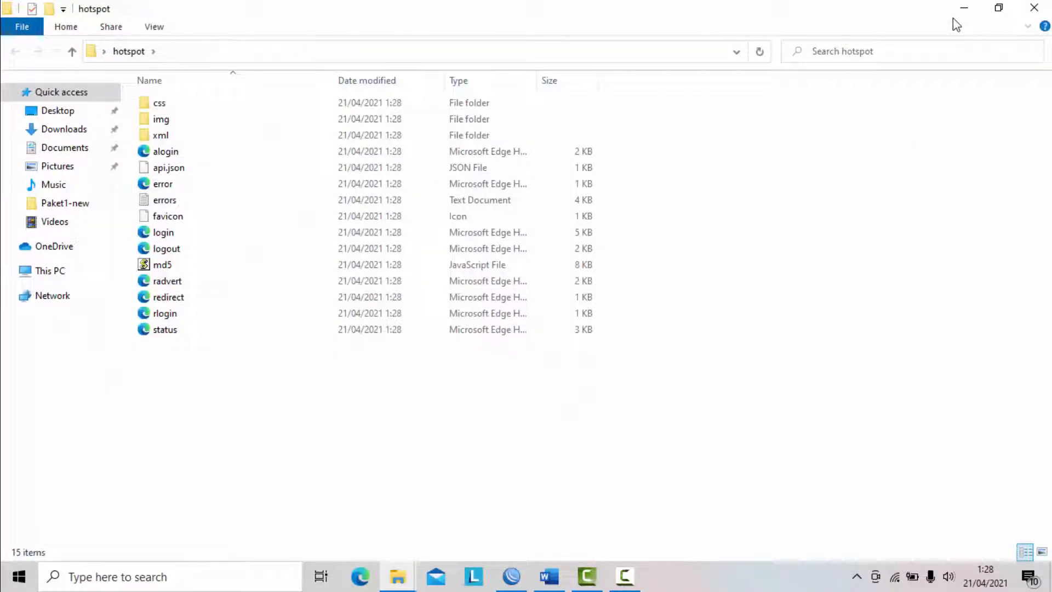
pyautogui.click(170, 233)
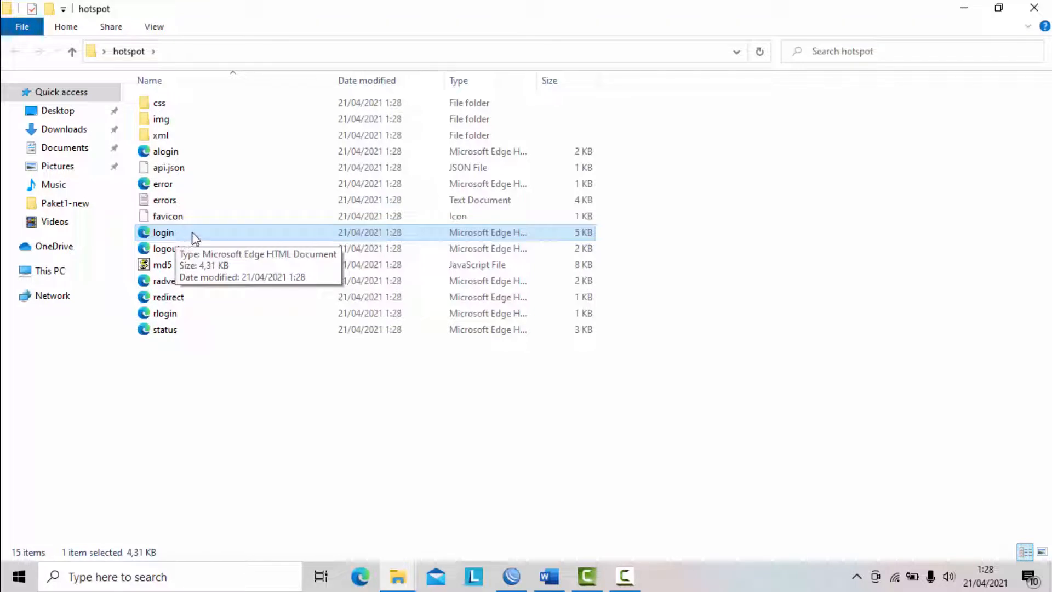
pyautogui.doubleClick(193, 233)
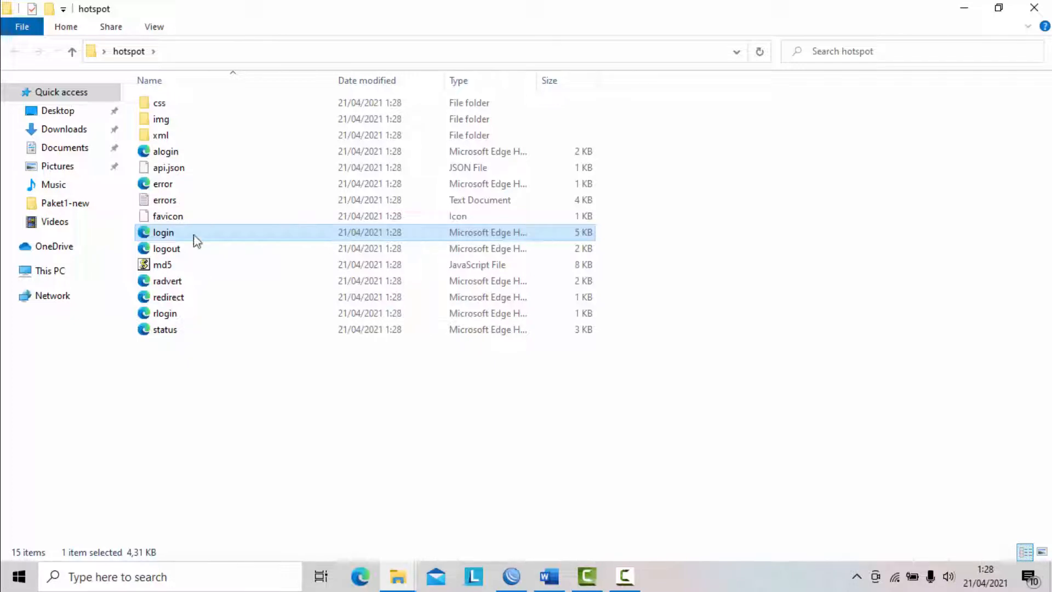
pyautogui.rightClick(193, 238)
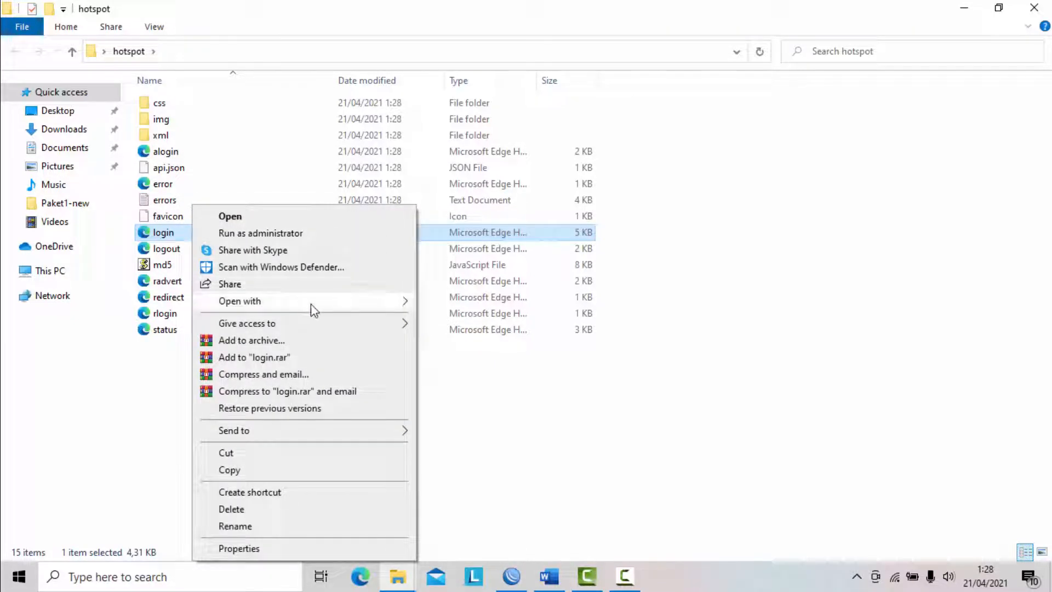
pyautogui.moveTo(321, 306)
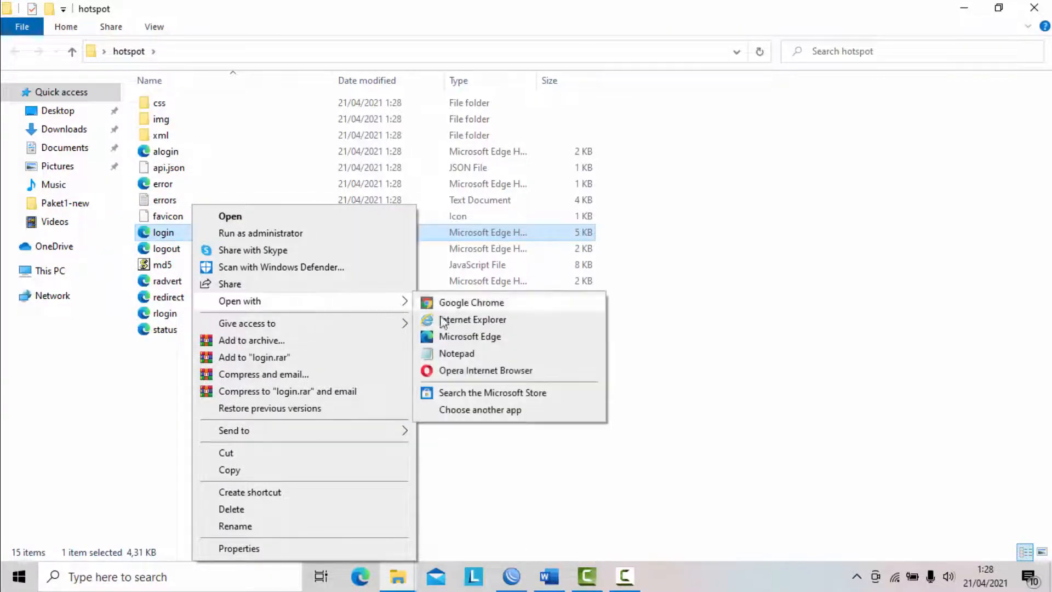
pyautogui.click(463, 357)
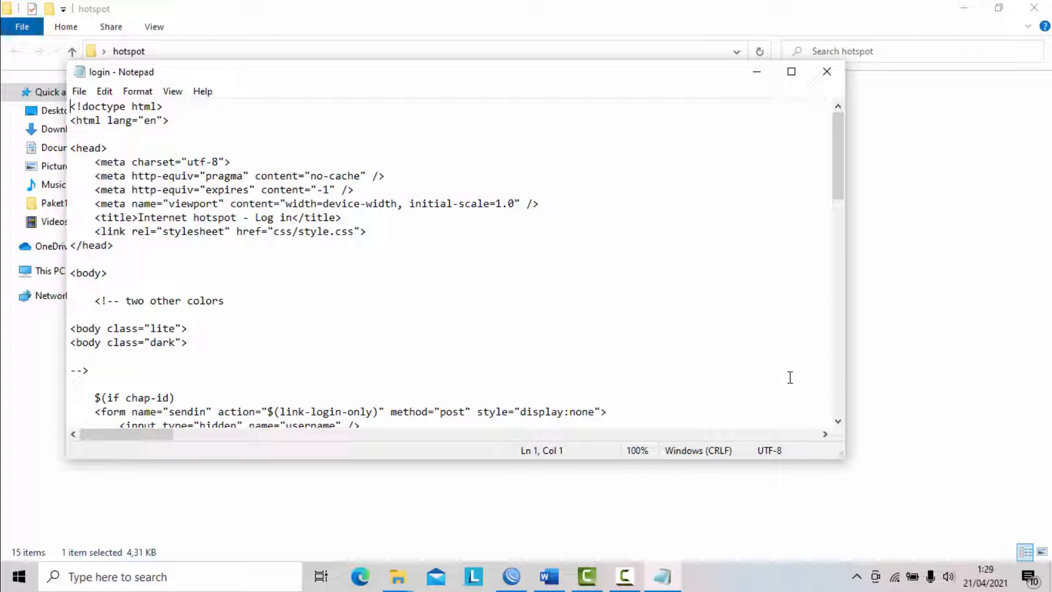
# - Connect the computer to the UKK_200 Wi-Fi network, entering its network security key
pyautogui.click(895, 576)
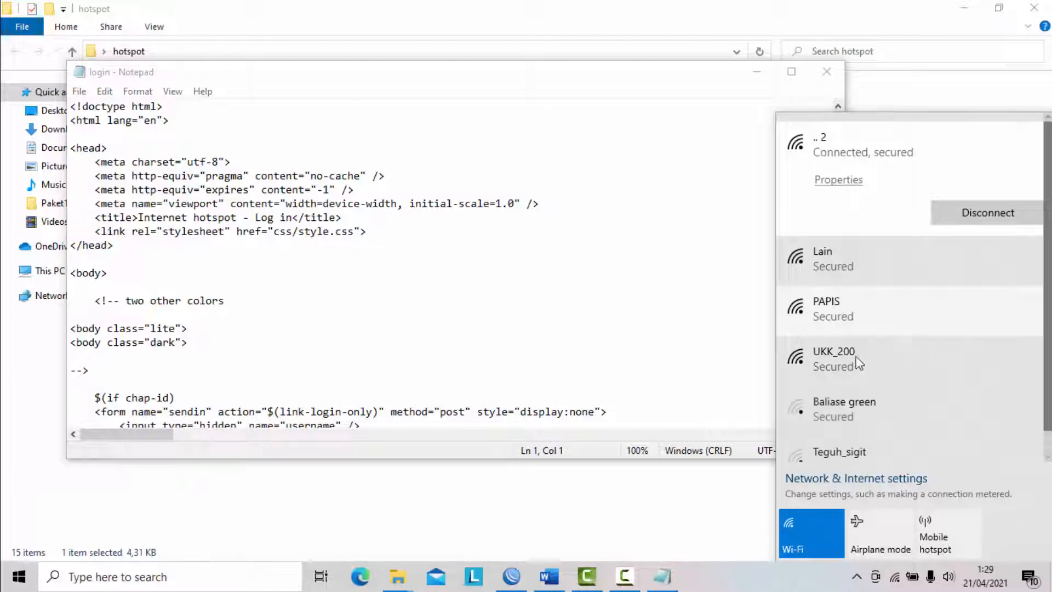
pyautogui.scroll(-1, 912, 367)
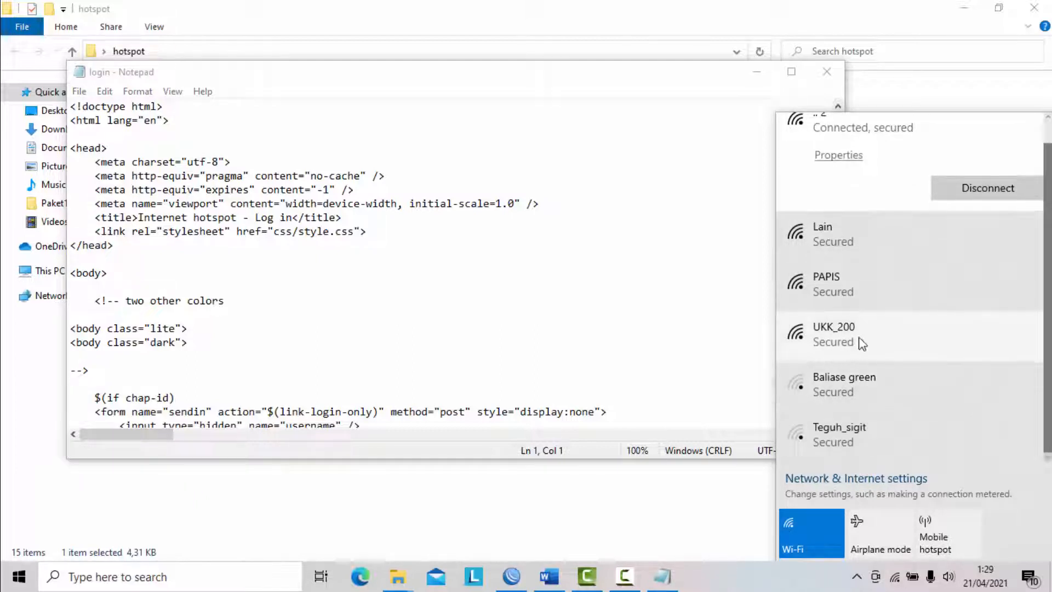
pyautogui.click(906, 343)
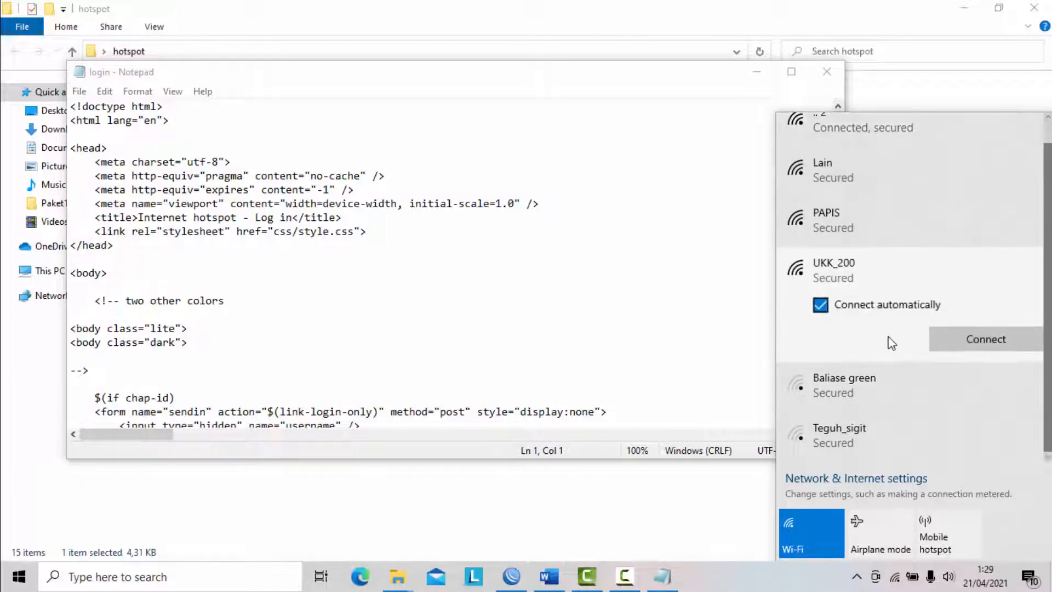
pyautogui.click(996, 343)
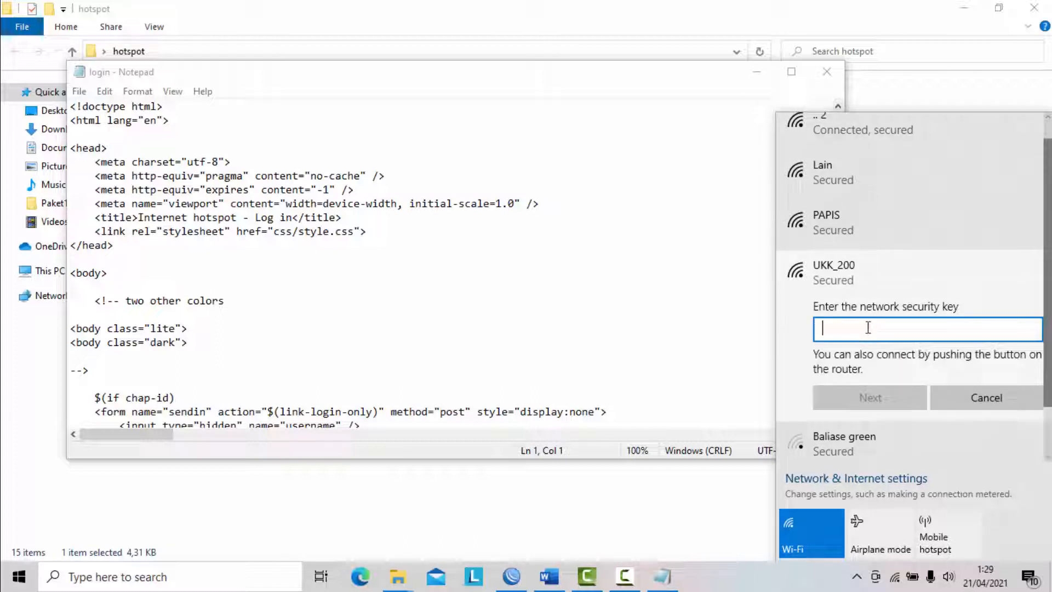
pyautogui.write('*********')
pyautogui.click(888, 401)
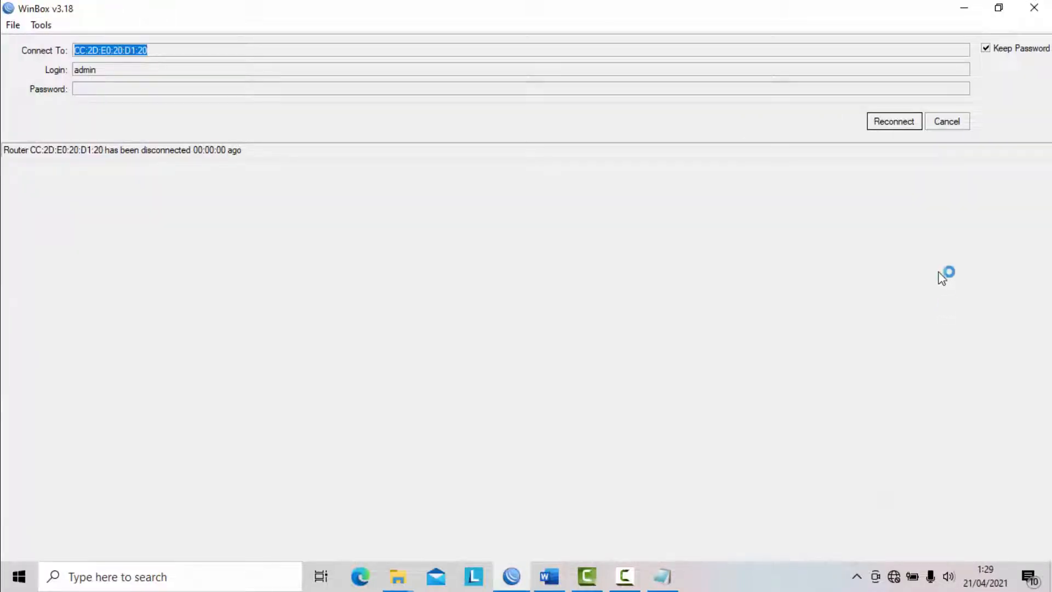
# - Minimise the WinBox, Notepad and folder windows, refresh the desktop, and reload the portalsmk.sch.id hotspot login page in Chrome
pyautogui.click(970, 7)
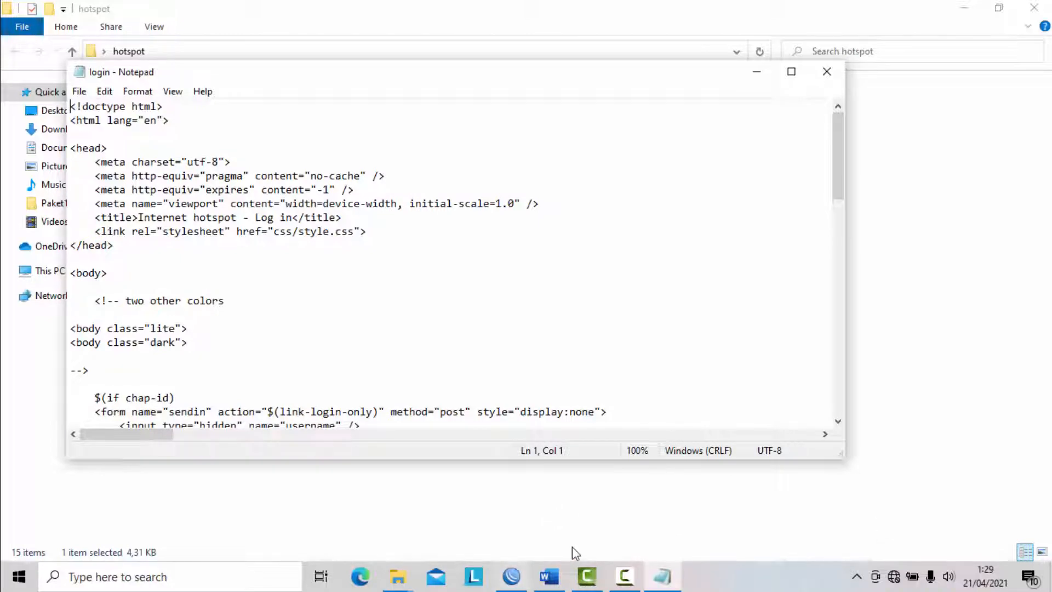
pyautogui.click(756, 71)
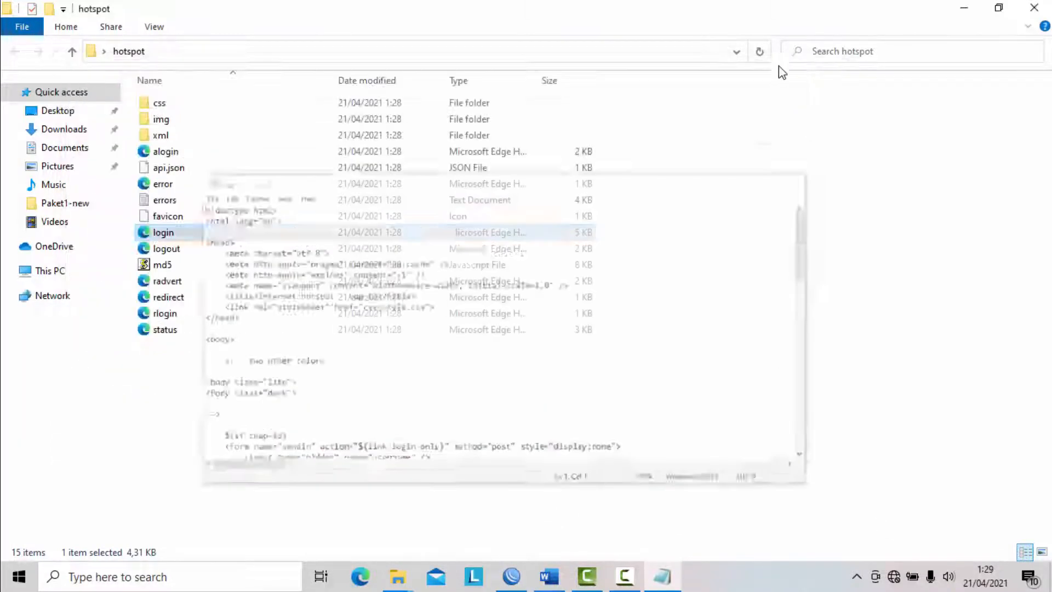
pyautogui.click(964, 8)
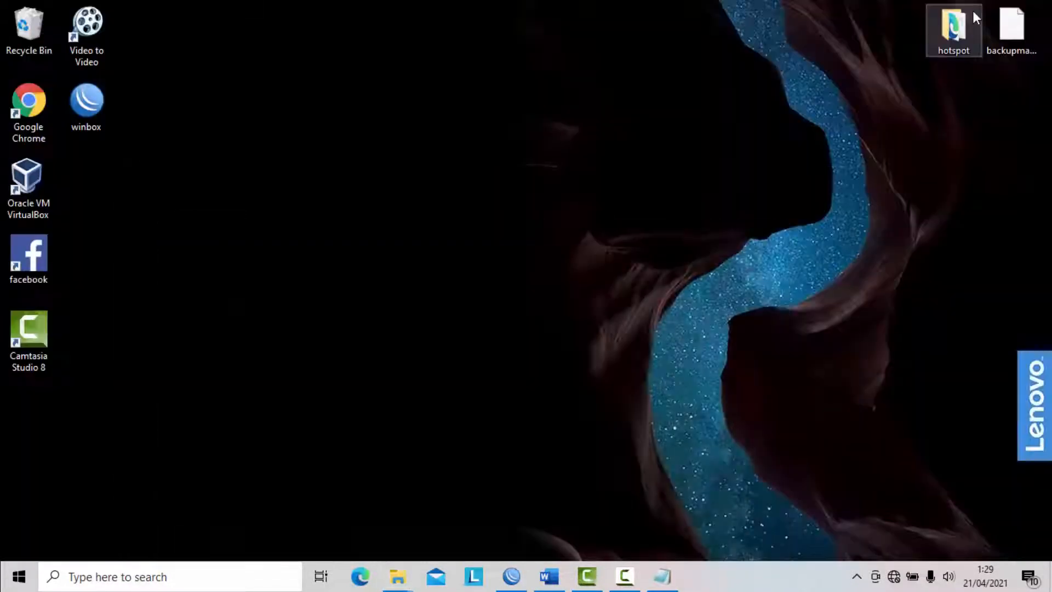
pyautogui.rightClick(477, 208)
pyautogui.click(547, 253)
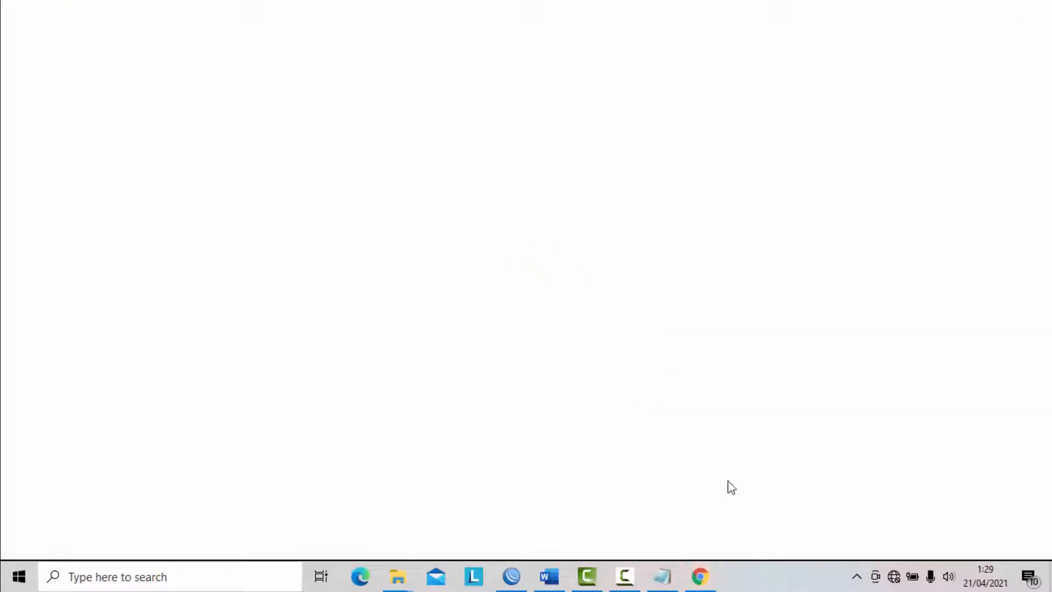
pyautogui.moveTo(718, 585)
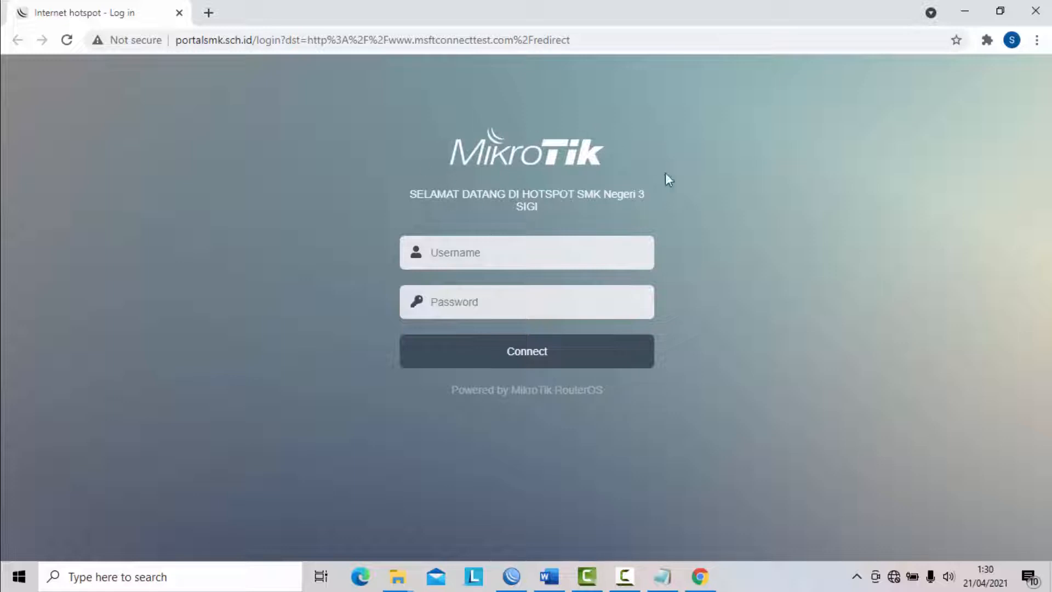
pyautogui.click(67, 40)
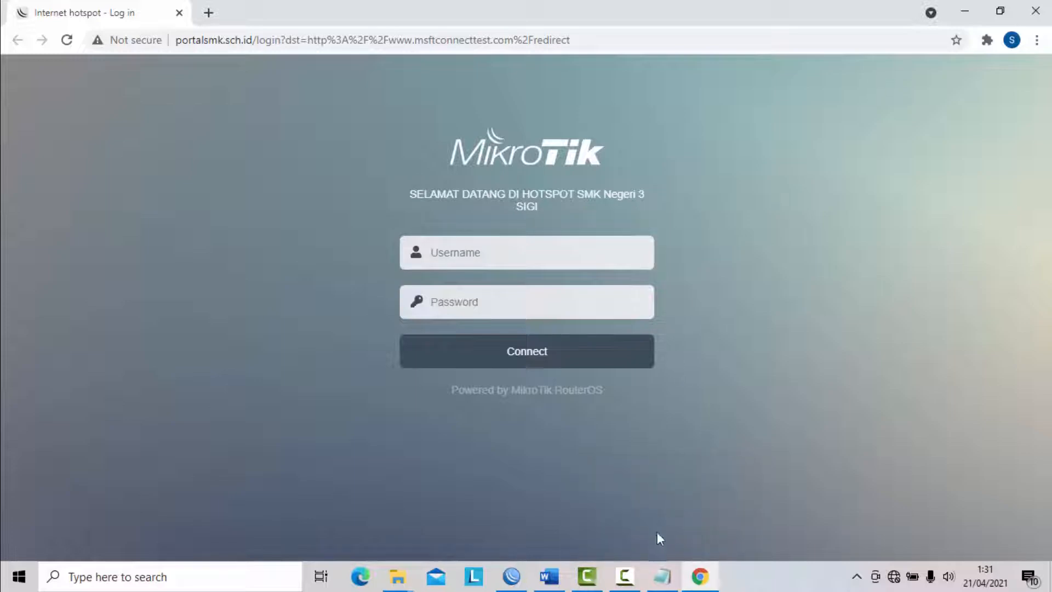
# - Switch to the login file in Notepad and find the word SELAMAT in its code
pyautogui.click(662, 576)
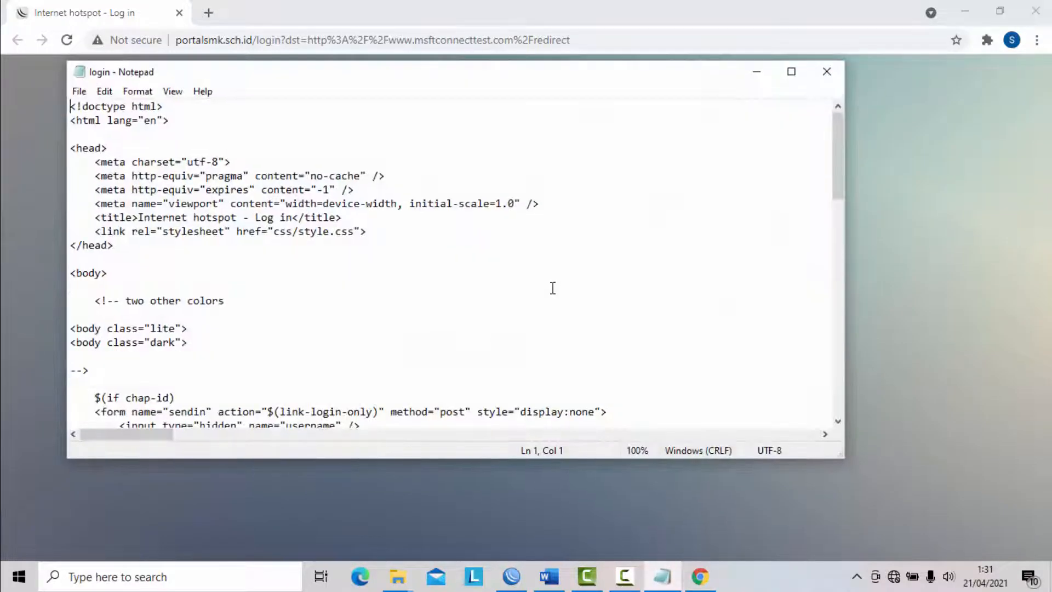
pyautogui.click(551, 277)
pyautogui.hotkey('ctrl', 'f')
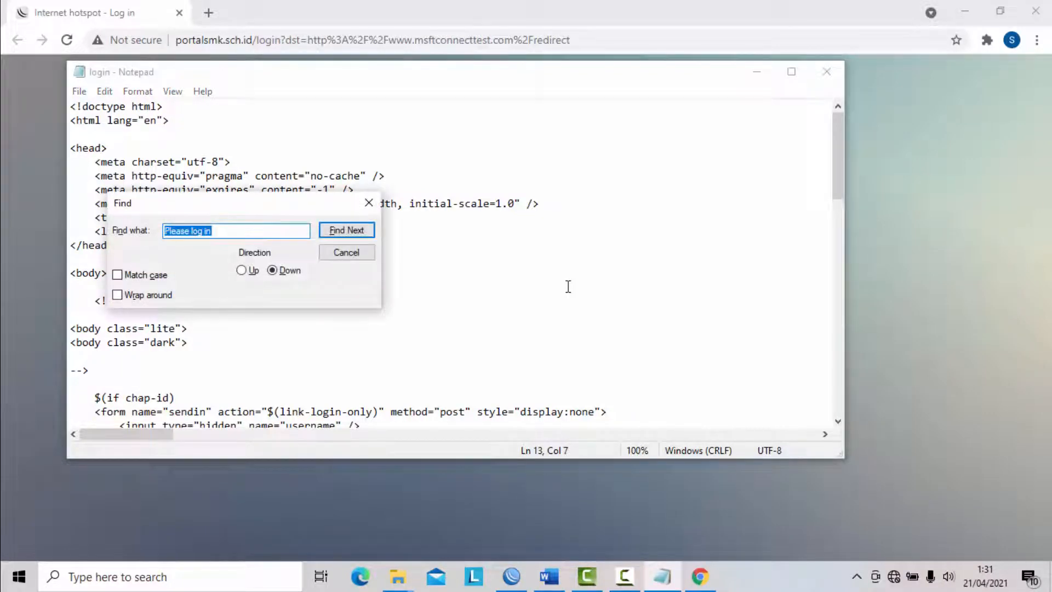
pyautogui.write('SELAMAT')
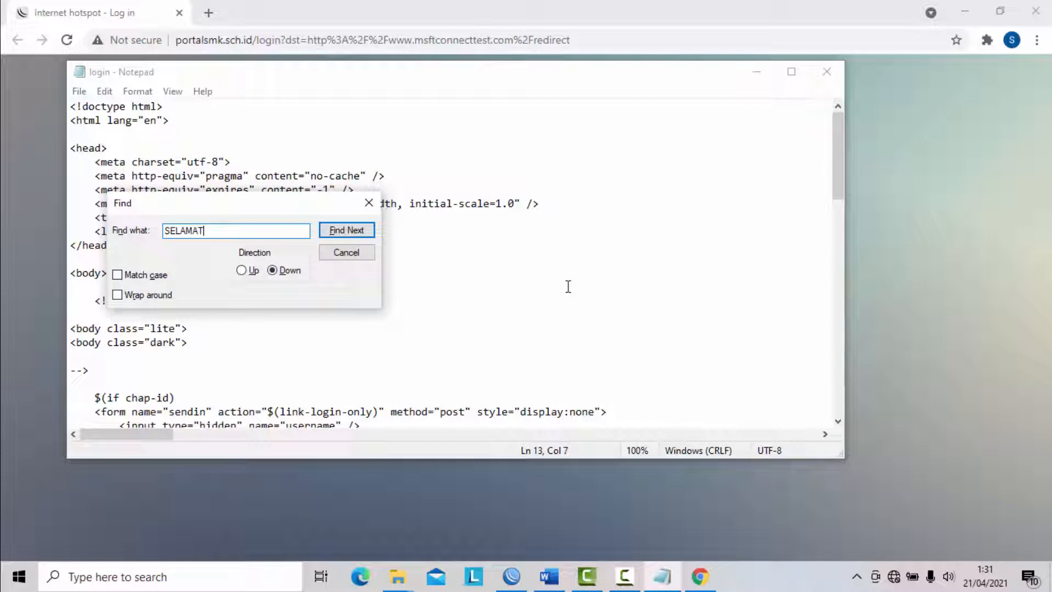
pyautogui.press('Return')
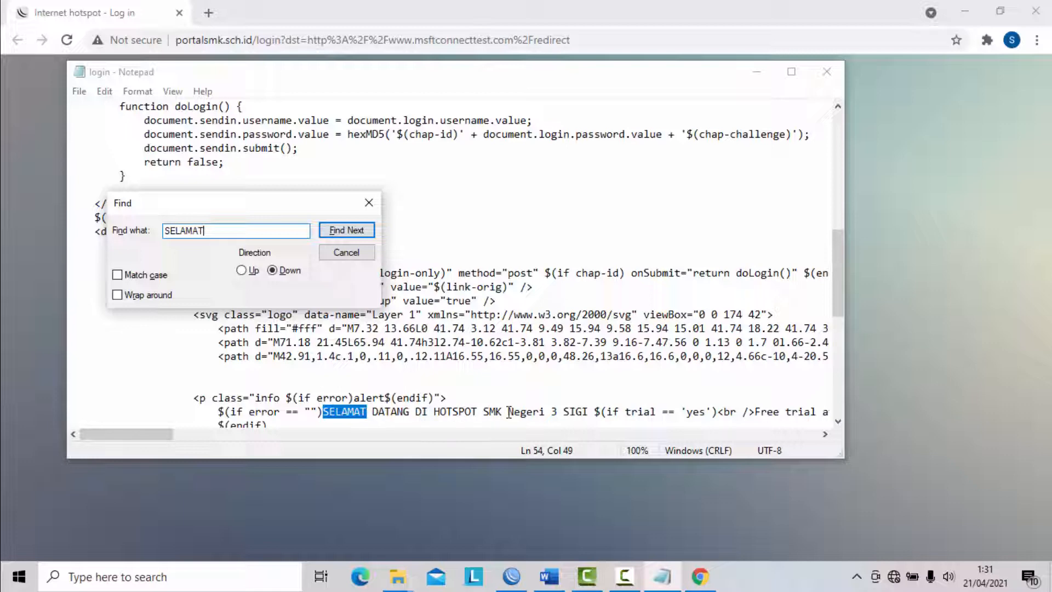
# - Change the welcome text to "SELAMAT DATANG DI HOTSPOT SMK 3 SIGI" and close the search dialog
pyautogui.click(588, 413)
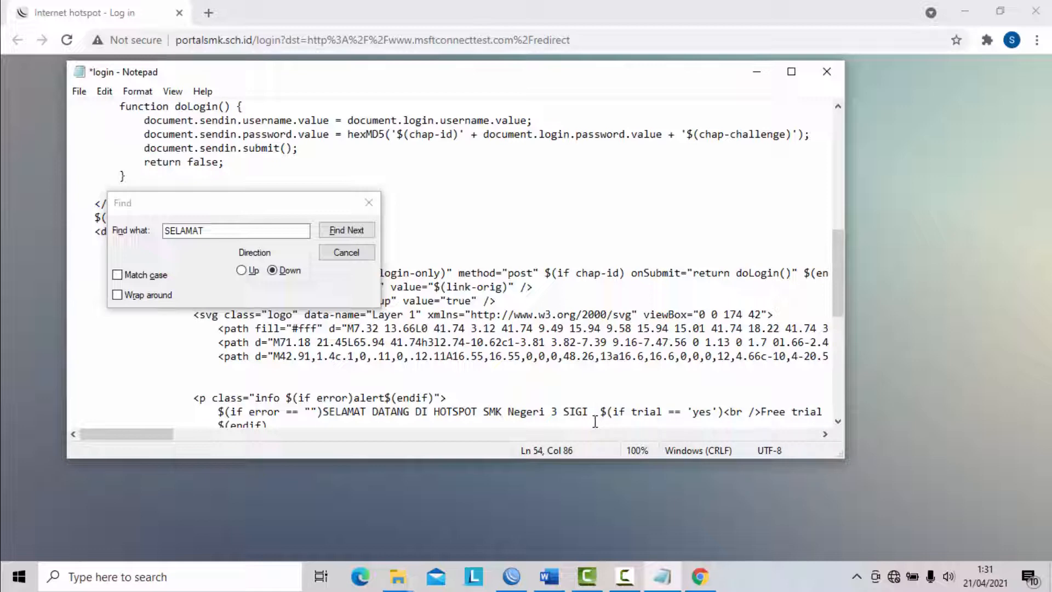
pyautogui.press('BackSpace')
pyautogui.press('BackSpace')
pyautogui.press('BackSpace')
pyautogui.press('BackSpace')
pyautogui.press('BackSpace')
pyautogui.press('BackSpace')
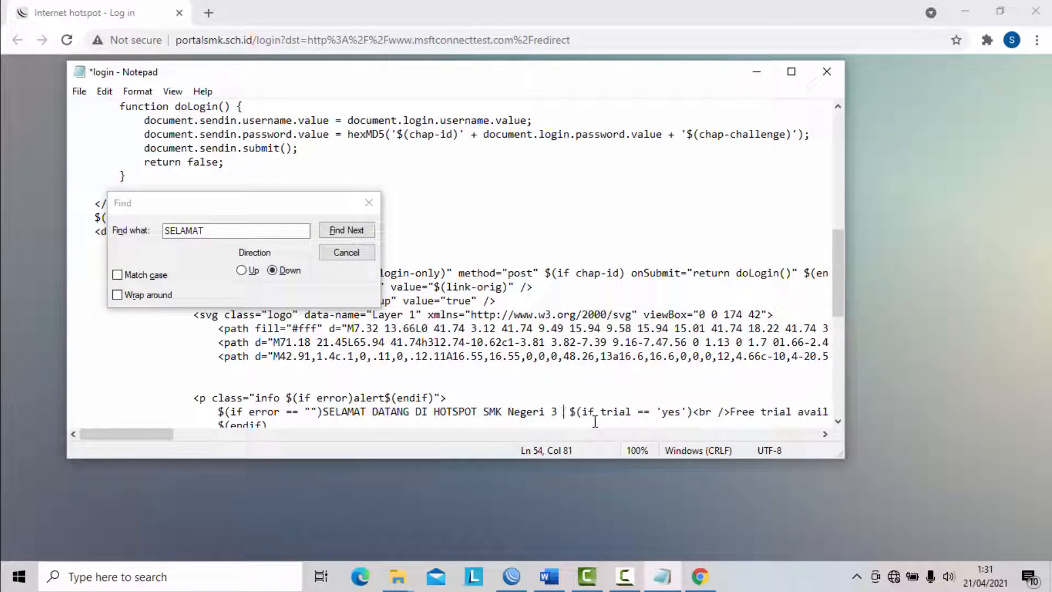
pyautogui.press('BackSpace')
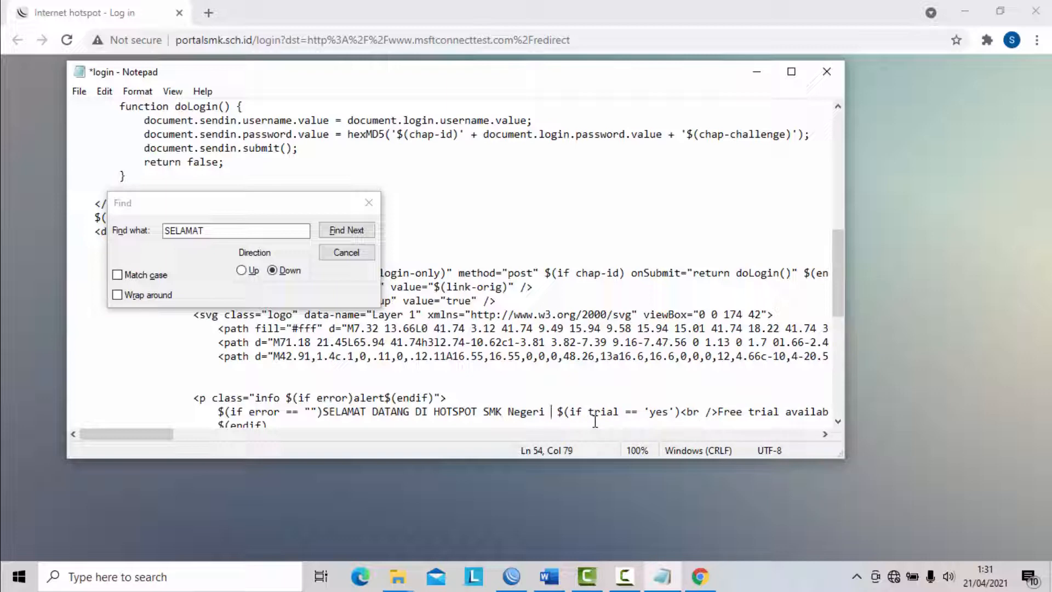
pyautogui.press('BackSpace')
pyautogui.press('BackSpace')
pyautogui.press('BackSpace')
pyautogui.press('BackSpace')
pyautogui.press('BackSpace')
pyautogui.press('BackSpace')
pyautogui.press('BackSpace')
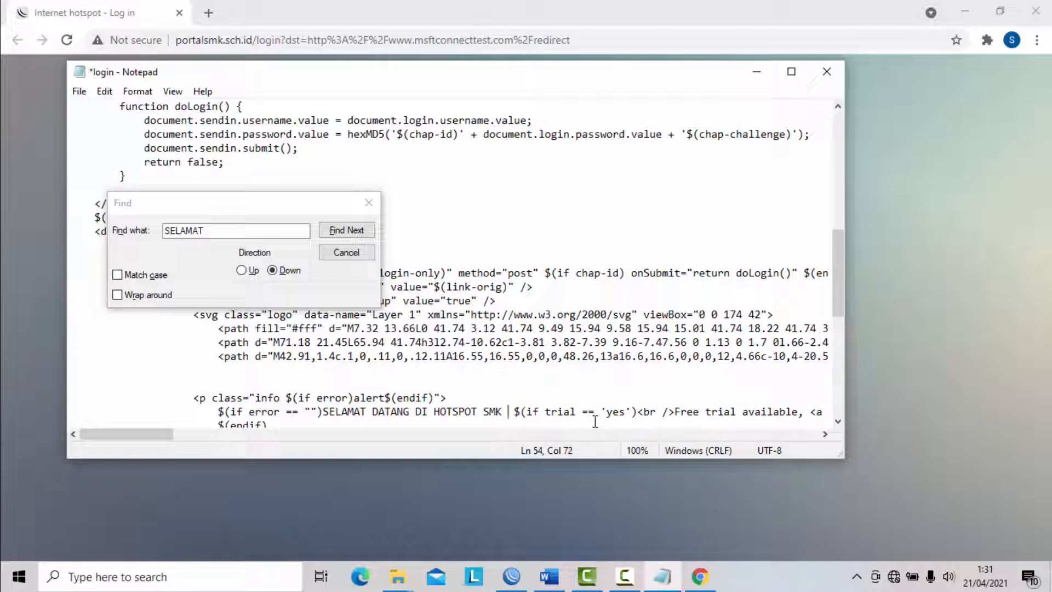
pyautogui.write('3 SIGI')
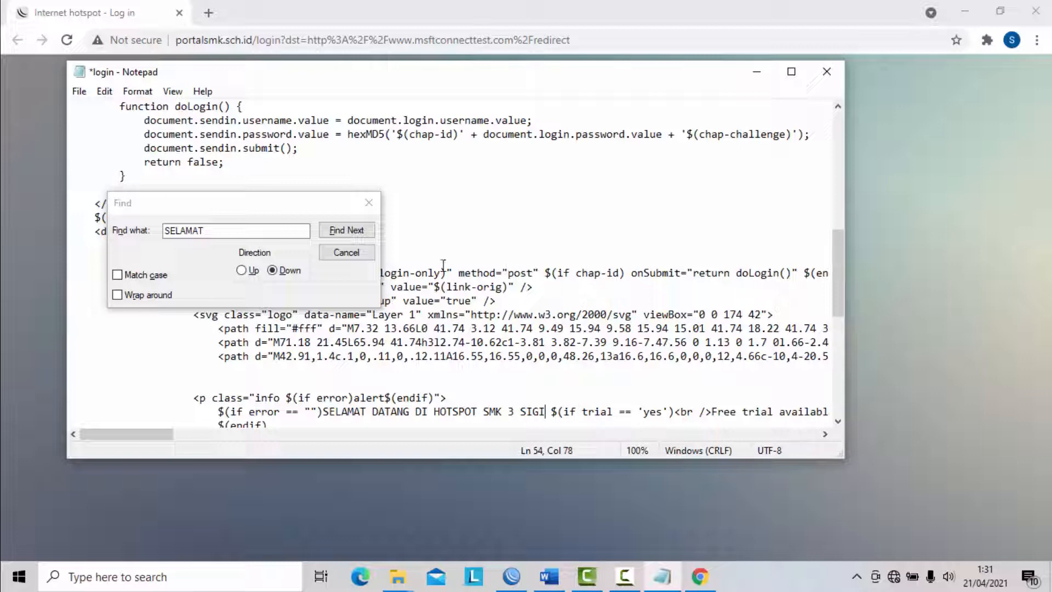
pyautogui.click(369, 203)
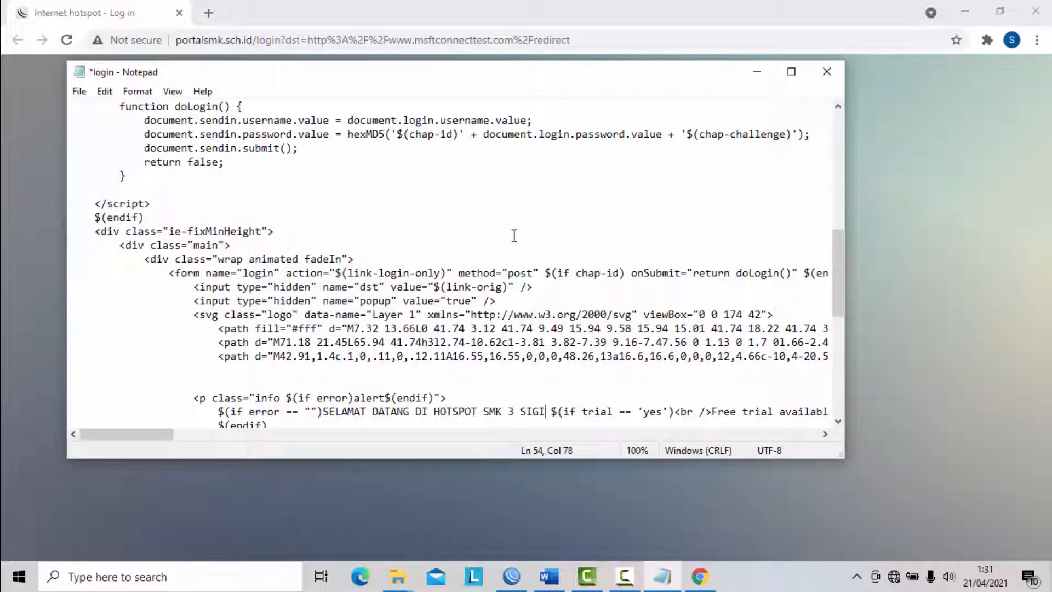
# - Save and close the edited login file, and minimise the browser to show the desktop
pyautogui.hotkey('ctrl', 's')
pyautogui.click(81, 92)
pyautogui.click(101, 158)
pyautogui.click(830, 73)
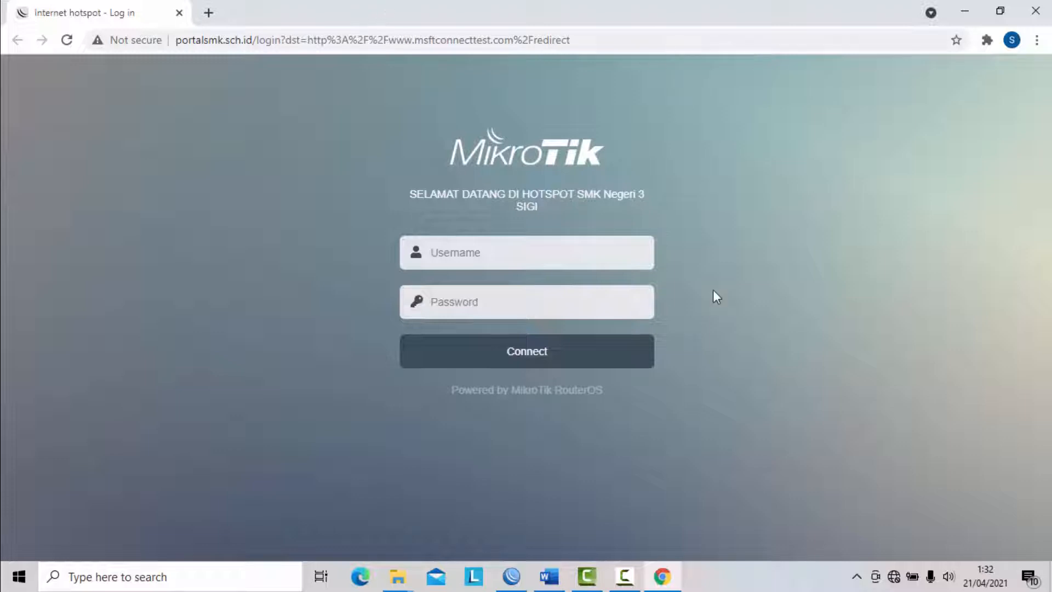
pyautogui.click(964, 11)
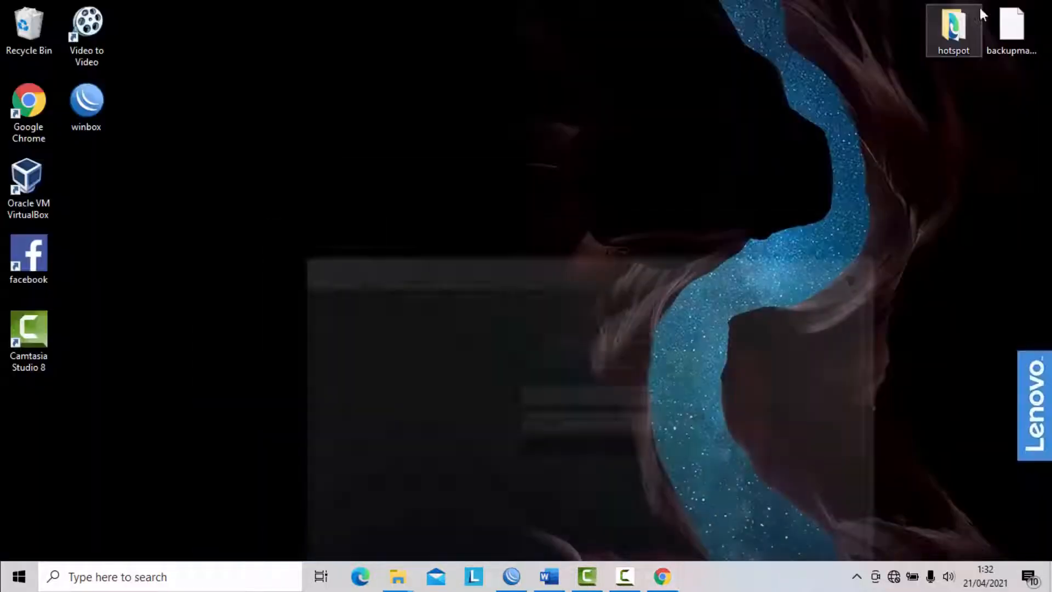
# - Refresh the desktop, switch to WinBox and replace the disconnected session with a new admin connection to the discovered WIrelles Router
pyautogui.rightClick(785, 244)
pyautogui.click(852, 293)
pyautogui.click(511, 575)
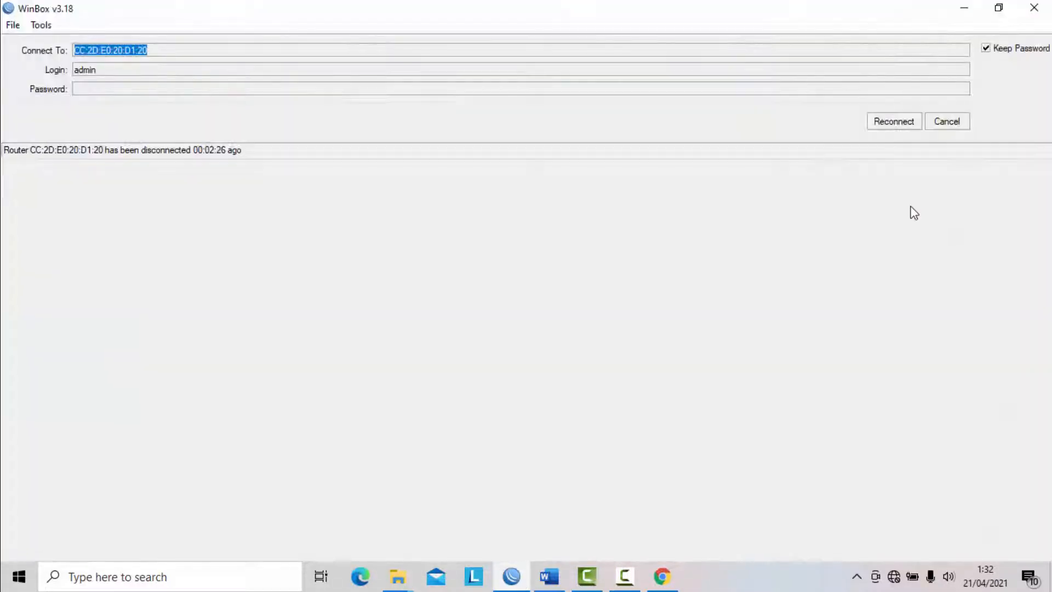
pyautogui.click(950, 123)
pyautogui.click(48, 198)
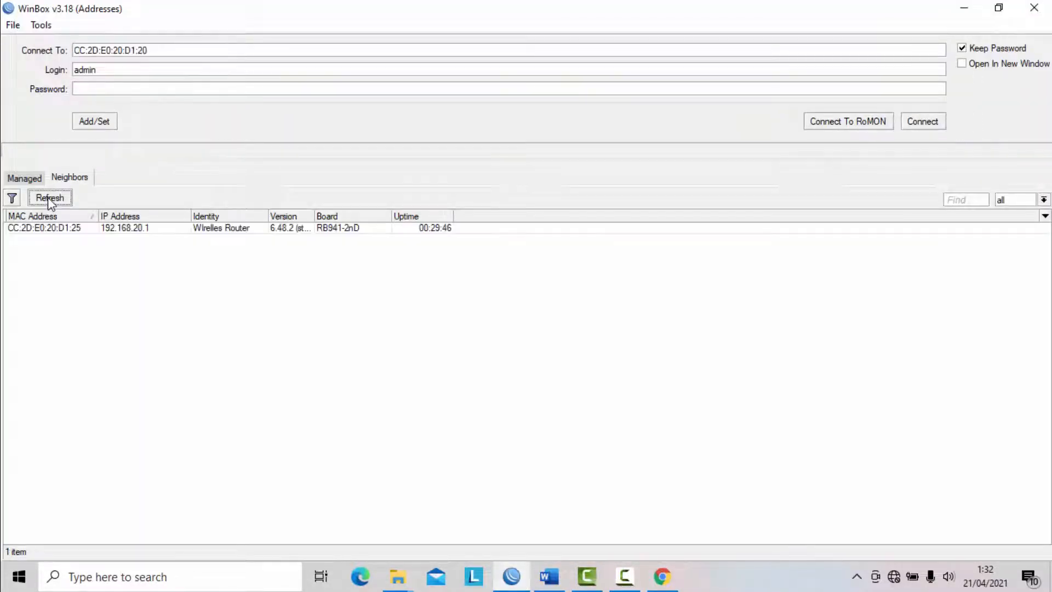
pyautogui.click(66, 230)
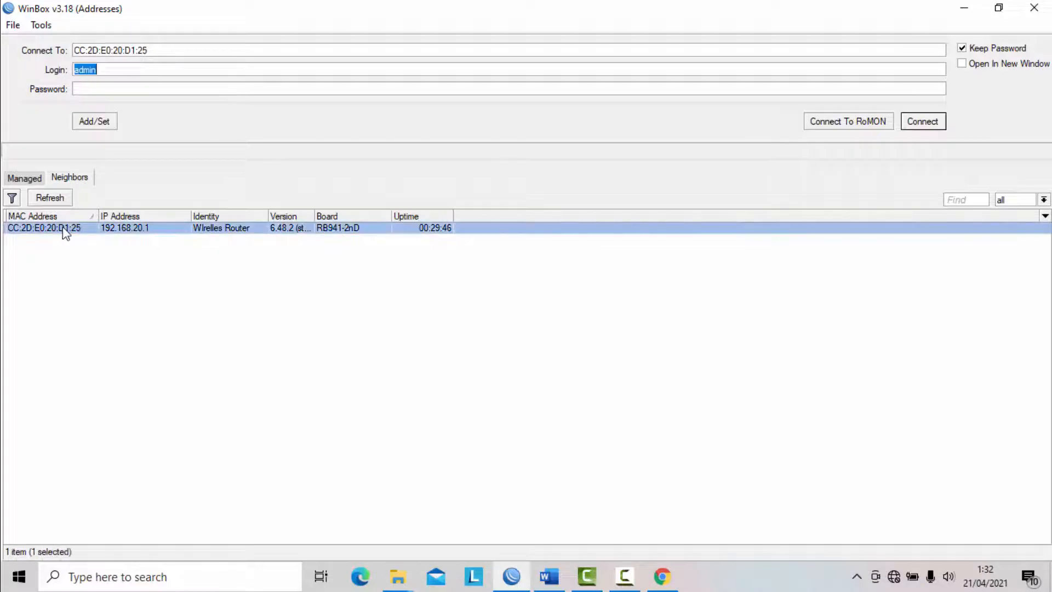
pyautogui.click(923, 121)
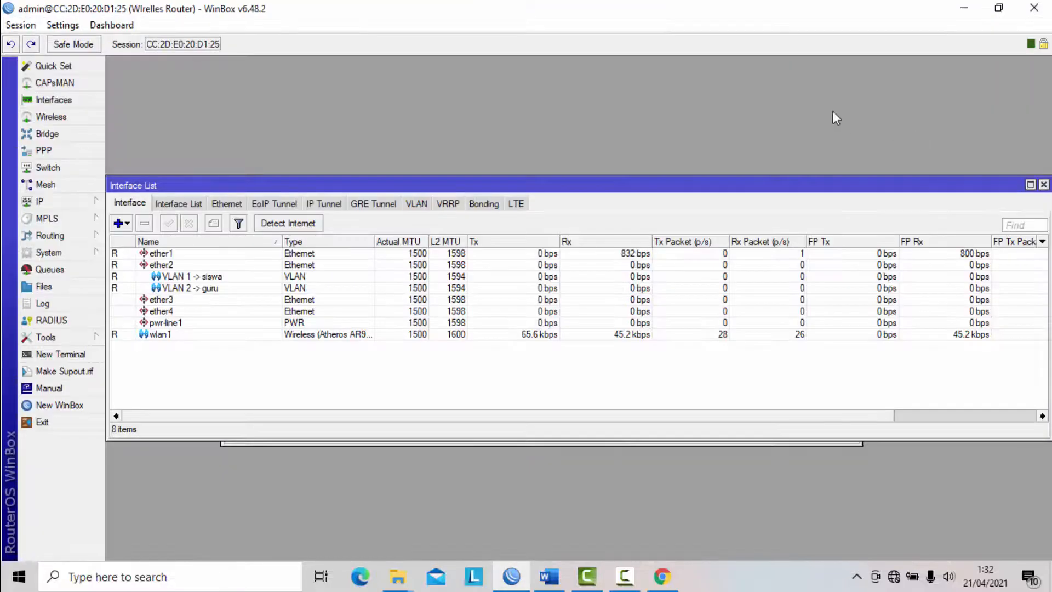
# - Shrink the WinBox window to expose the desktop, and replace the open Interface List and DHCP Server windows with the router's file list
pyautogui.click(999, 8)
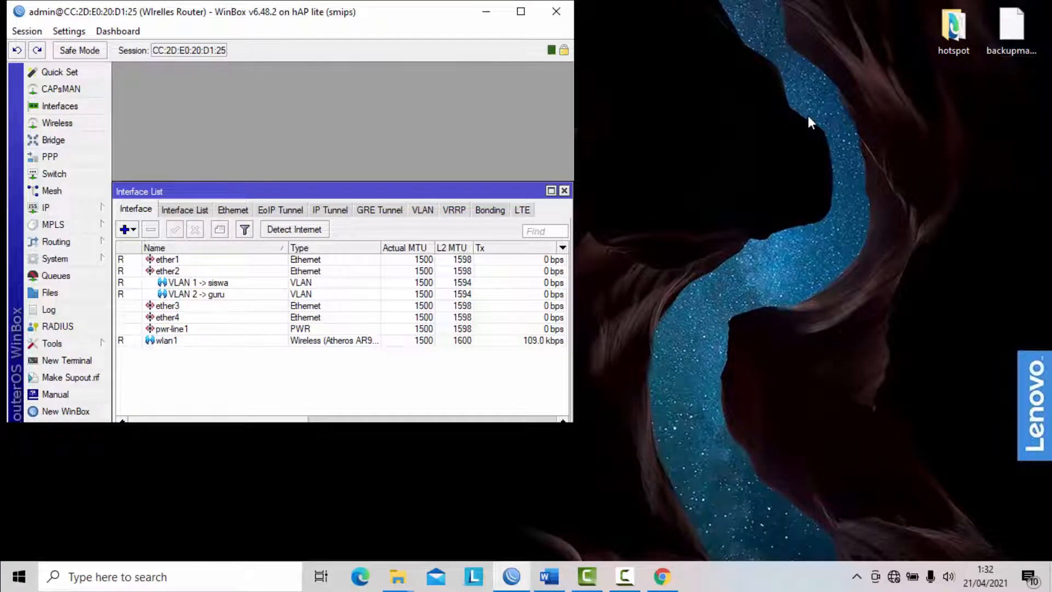
pyautogui.click(567, 191)
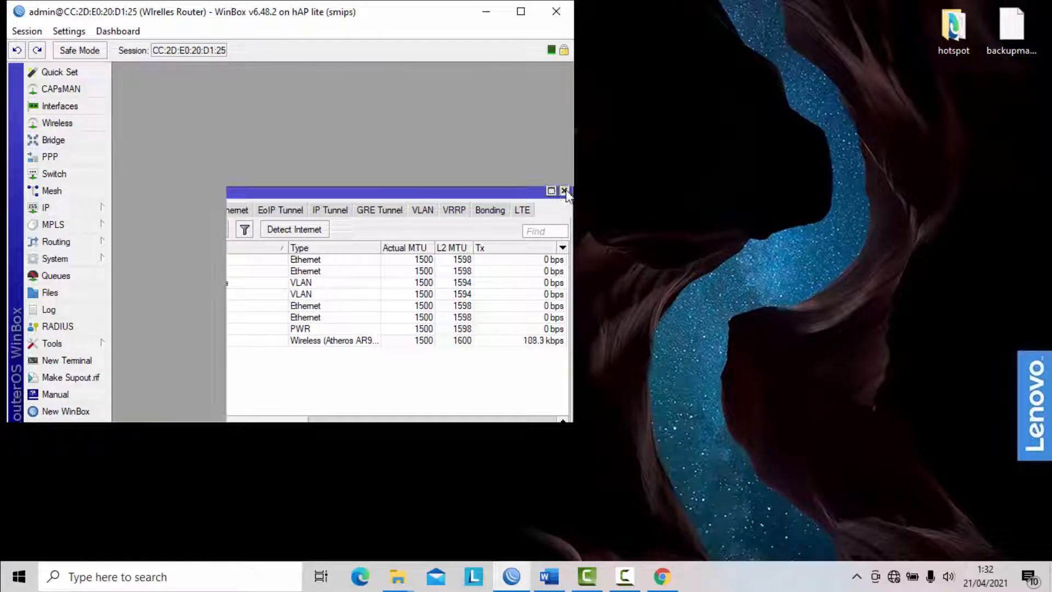
pyautogui.moveTo(463, 193); pyautogui.dragTo(346, 129)
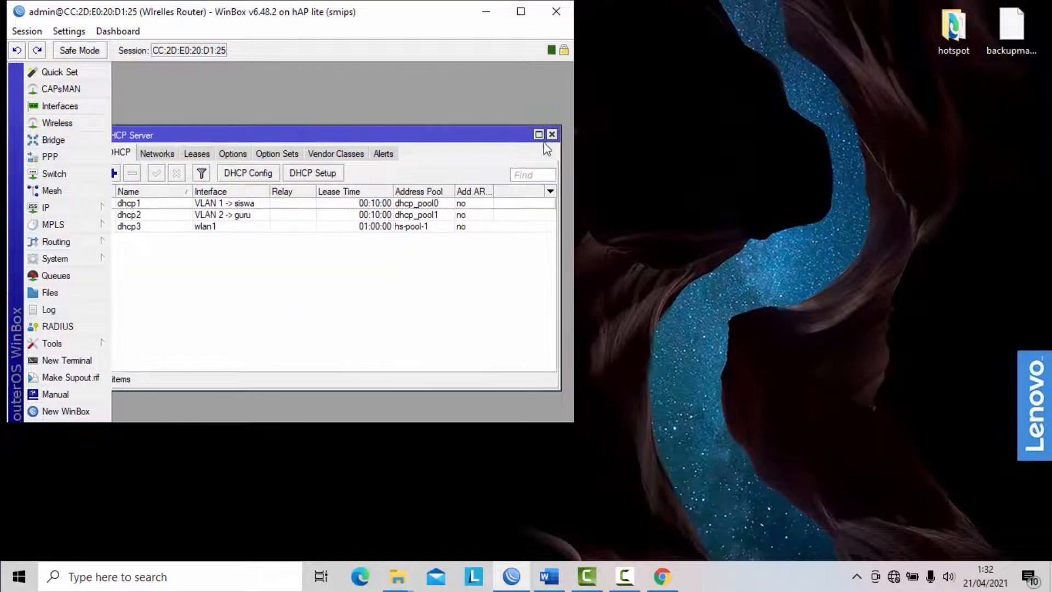
pyautogui.click(553, 132)
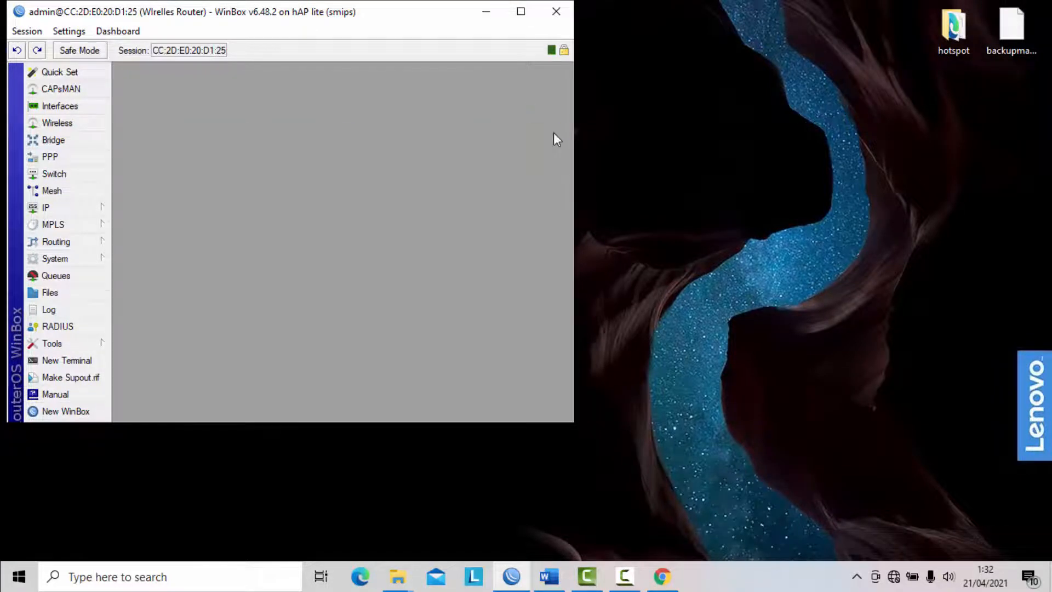
pyautogui.click(61, 290)
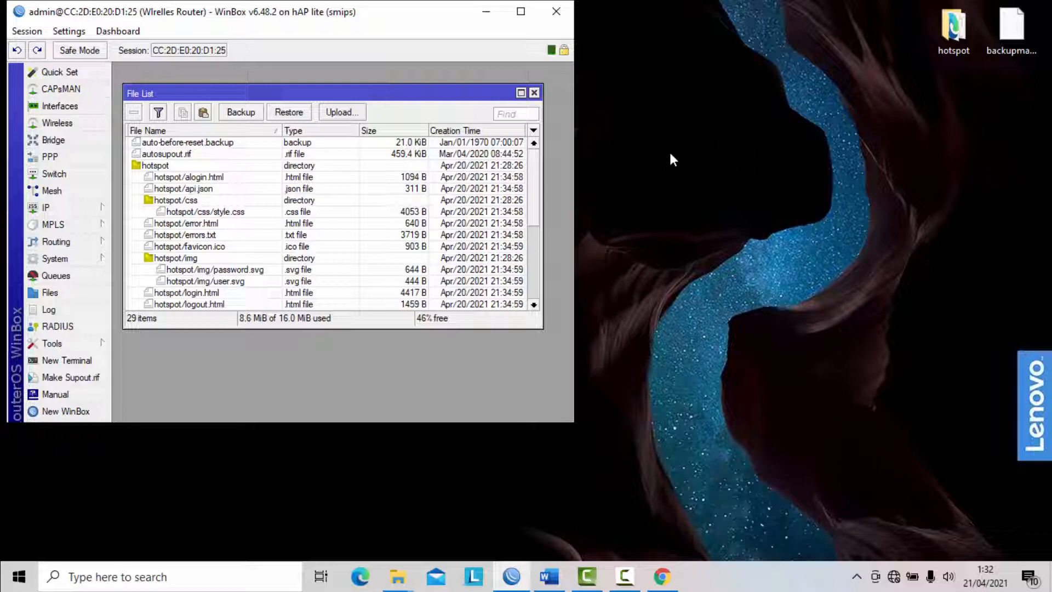
# - Rename the hotspot folder on the desktop as hotspot-baru
pyautogui.rightClick(958, 30)
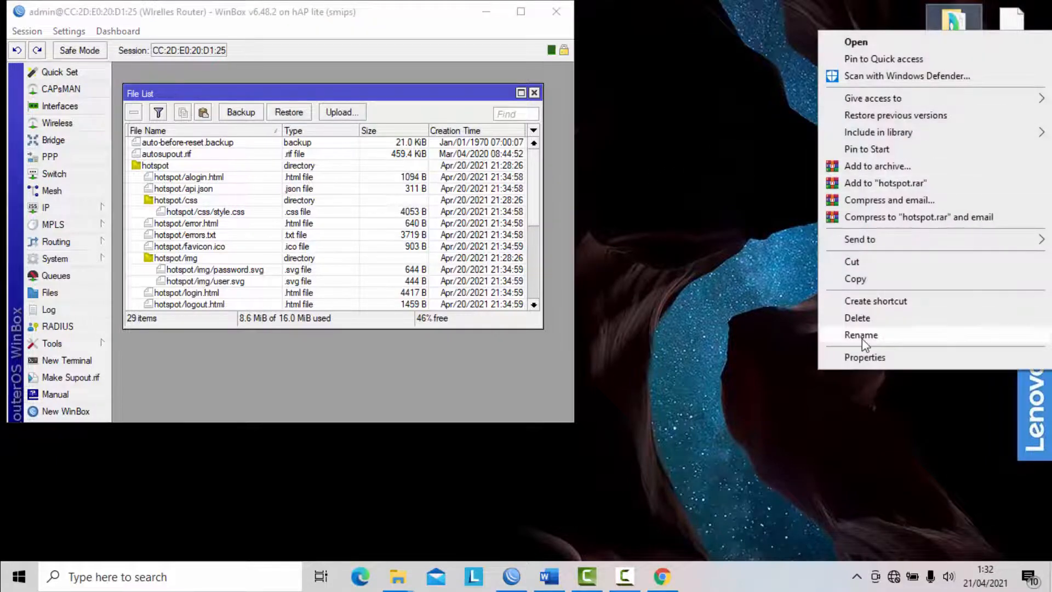
pyautogui.click(860, 334)
pyautogui.press('Right')
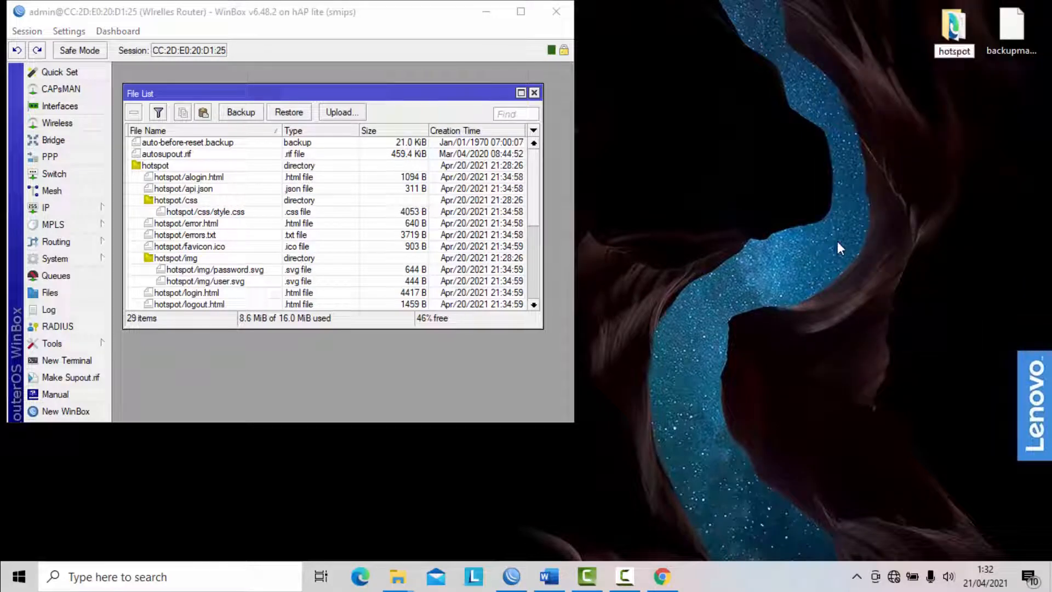
pyautogui.write('-baru')
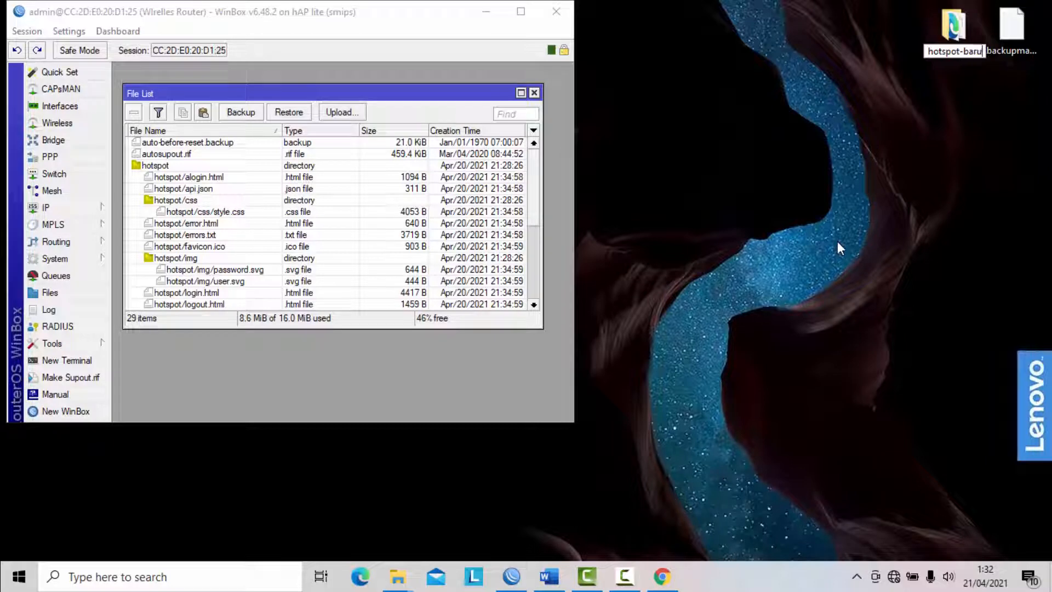
pyautogui.press('Return')
# - Upload the hotspot-baru folder from the desktop into the root of the router's file list
pyautogui.moveTo(939, 47); pyautogui.dragTo(915, 36)
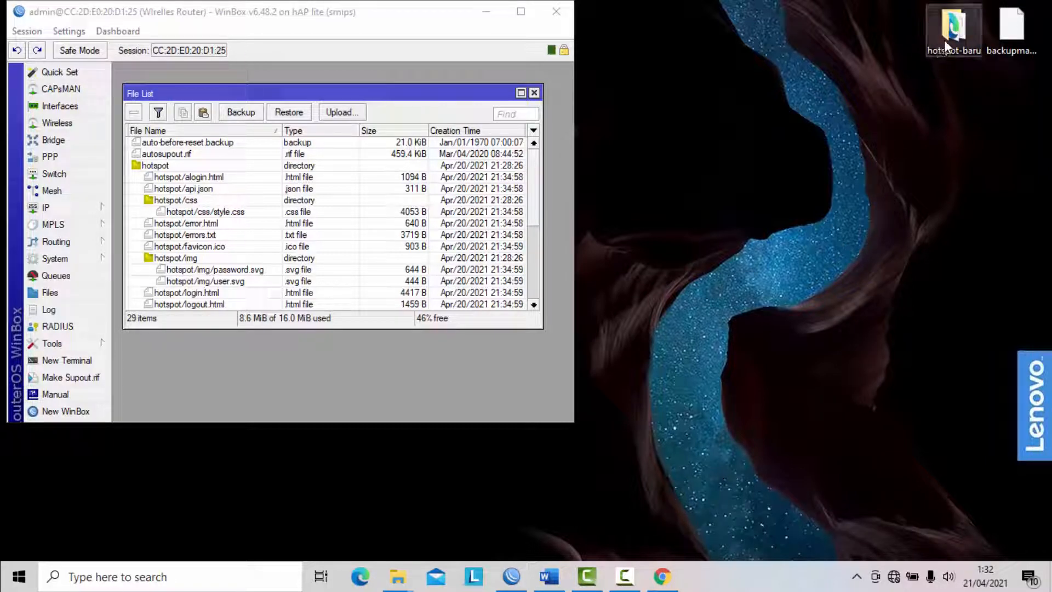
pyautogui.moveTo(963, 30)
pyautogui.moveTo(964, 28); pyautogui.dragTo(219, 163)
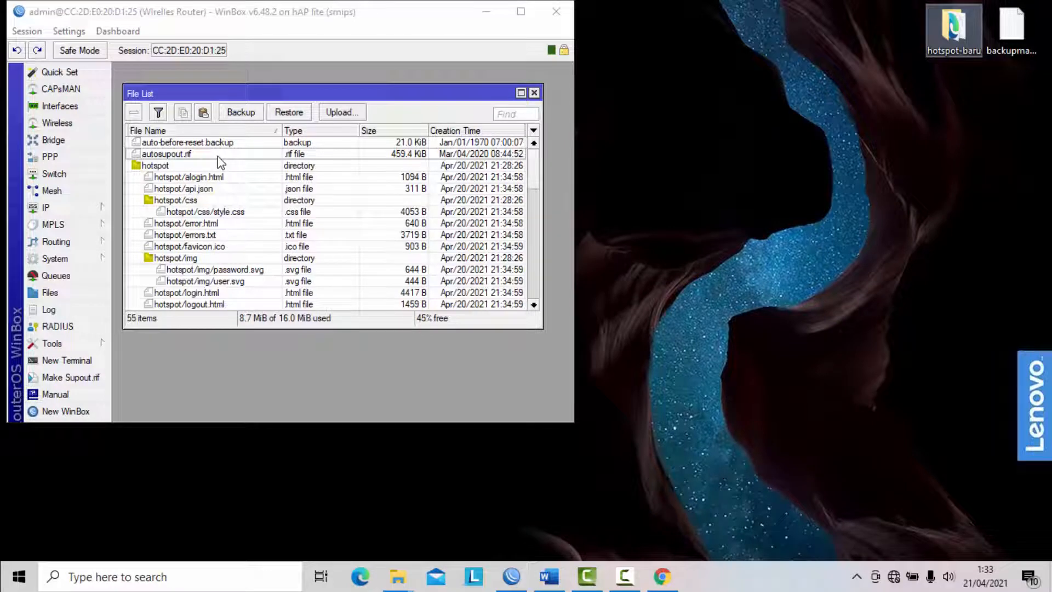
# - Examine the hotspot-baru and original hotspot folders in the router's file list, close the list and maximise WinBox
pyautogui.moveTo(534, 168); pyautogui.dragTo(532, 280)
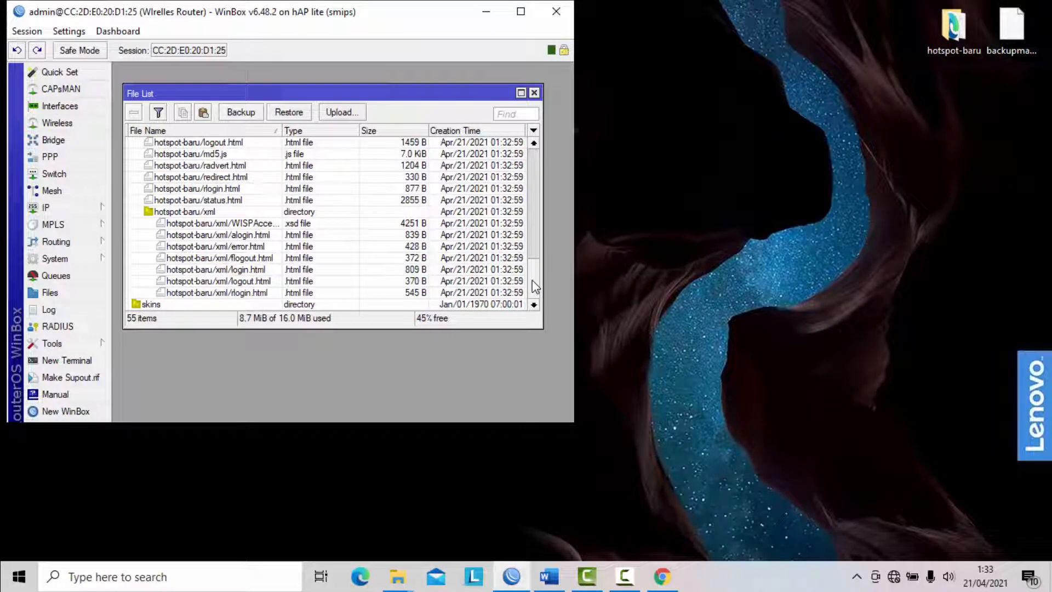
pyautogui.click(164, 215)
pyautogui.scroll(3, 274, 224)
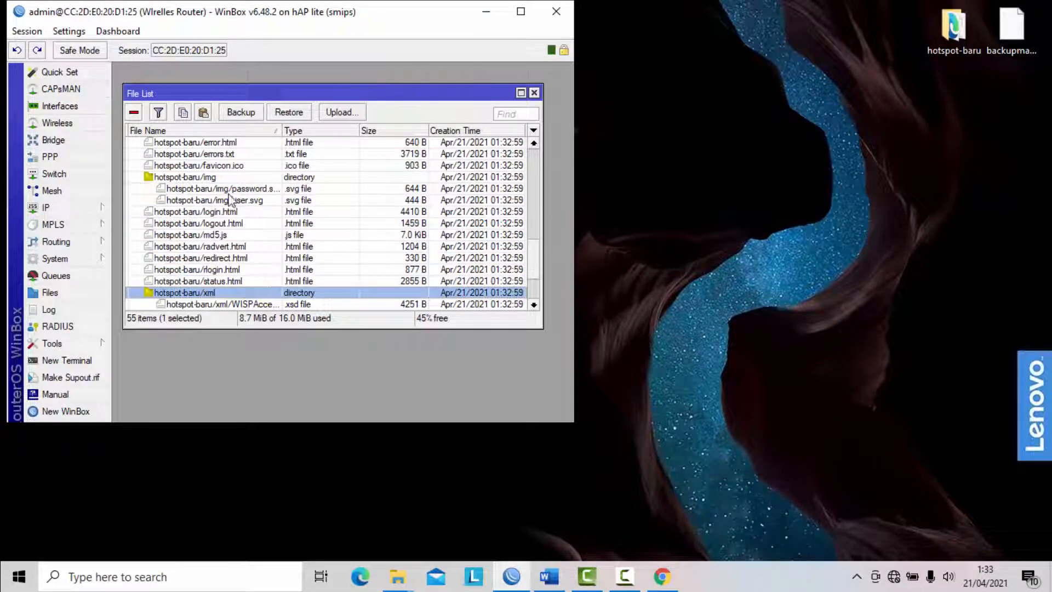
pyautogui.click(217, 181)
pyautogui.scroll(3, 218, 186)
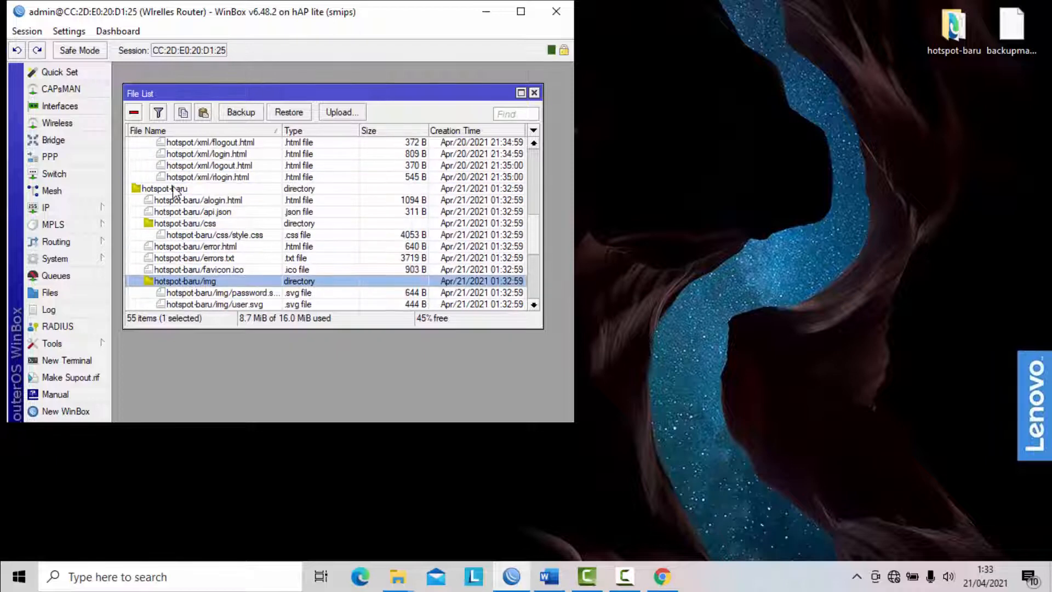
pyautogui.click(223, 191)
pyautogui.scroll(10, 350, 198)
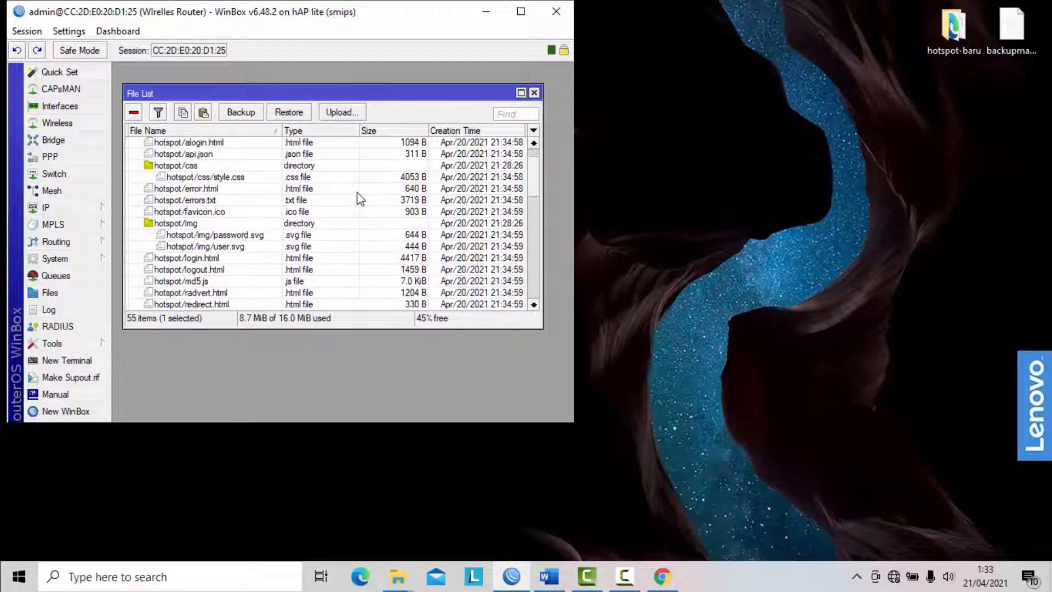
pyautogui.scroll(1, 361, 218)
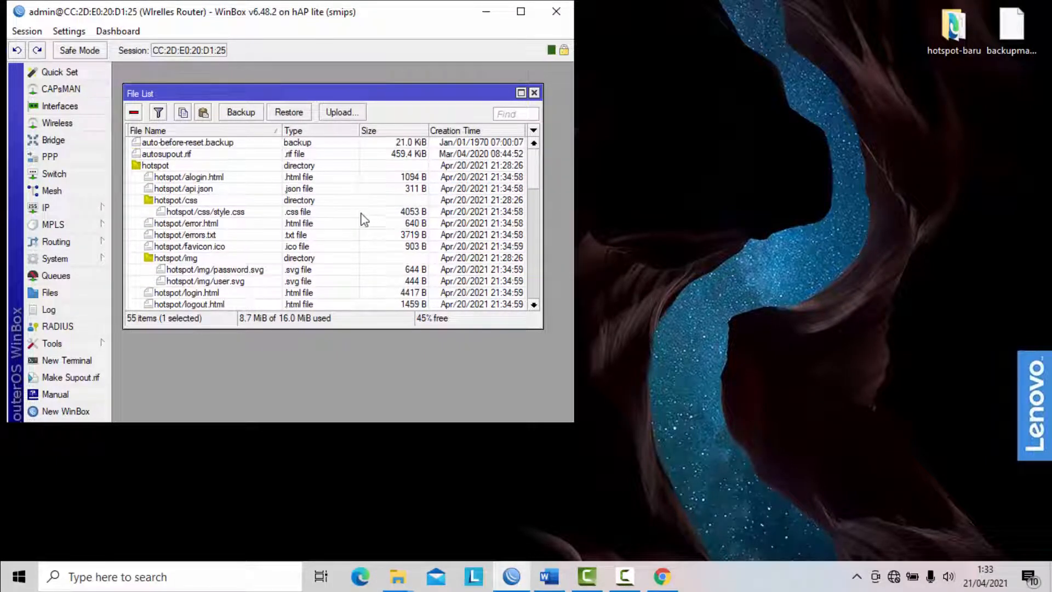
pyautogui.click(534, 93)
pyautogui.click(521, 12)
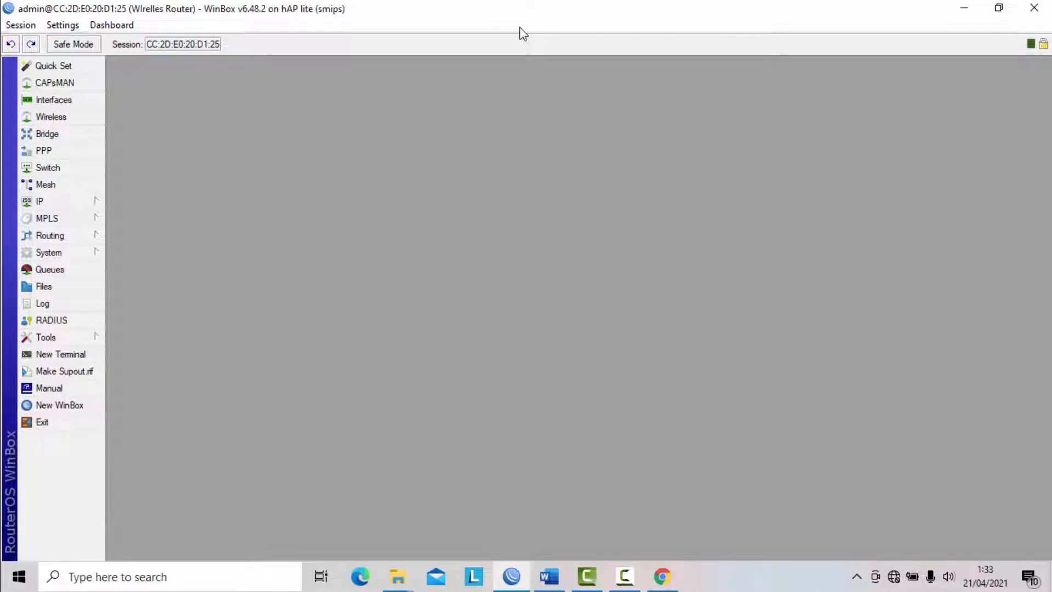
# - Set the HTML directory of the hotspot server profile hsprof1 to hotspot-baru and apply the change
pyautogui.click(82, 201)
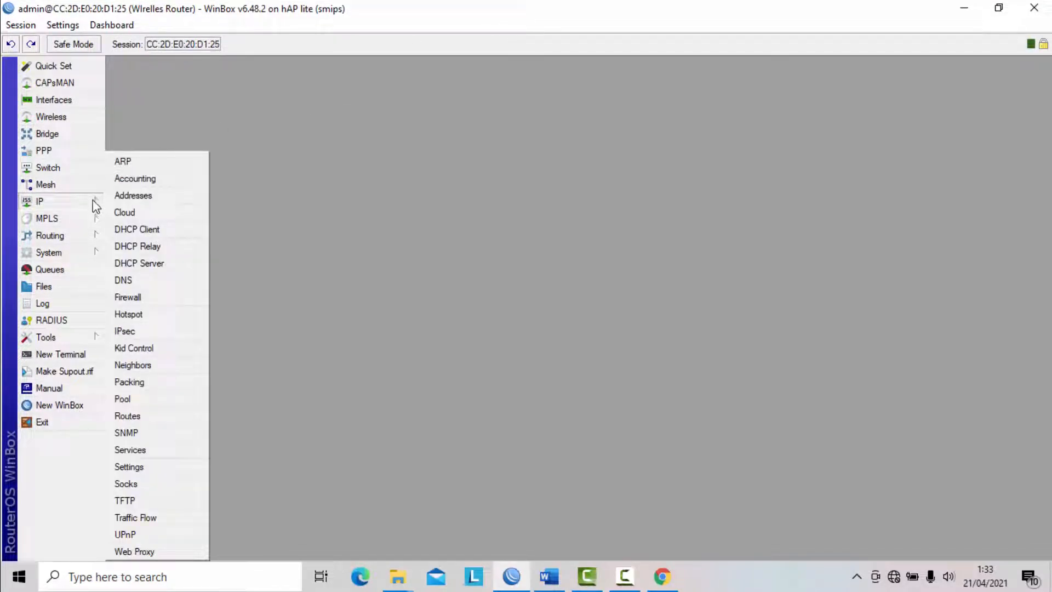
pyautogui.click(141, 315)
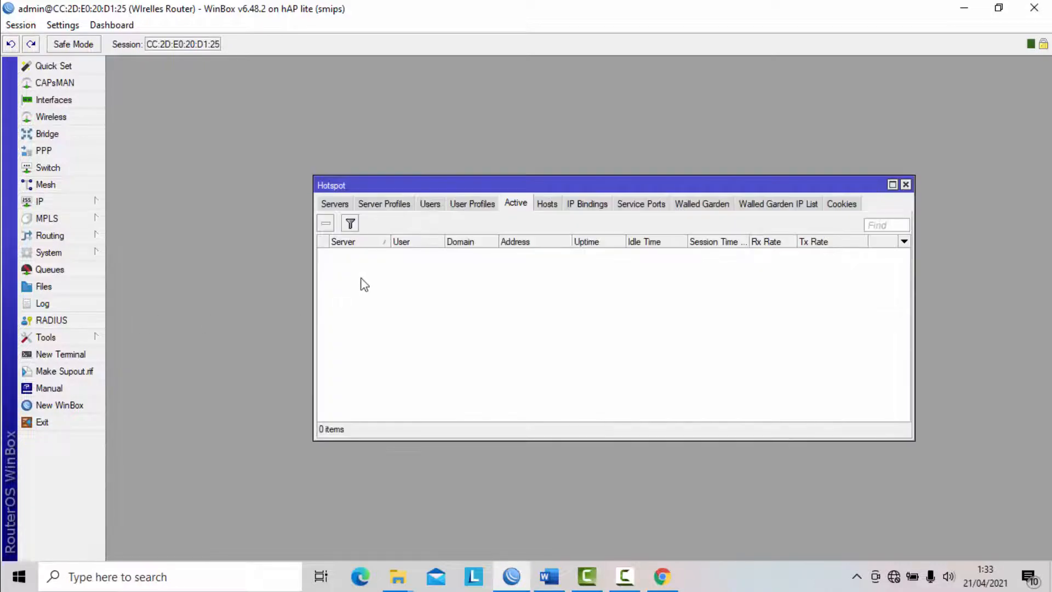
pyautogui.click(385, 209)
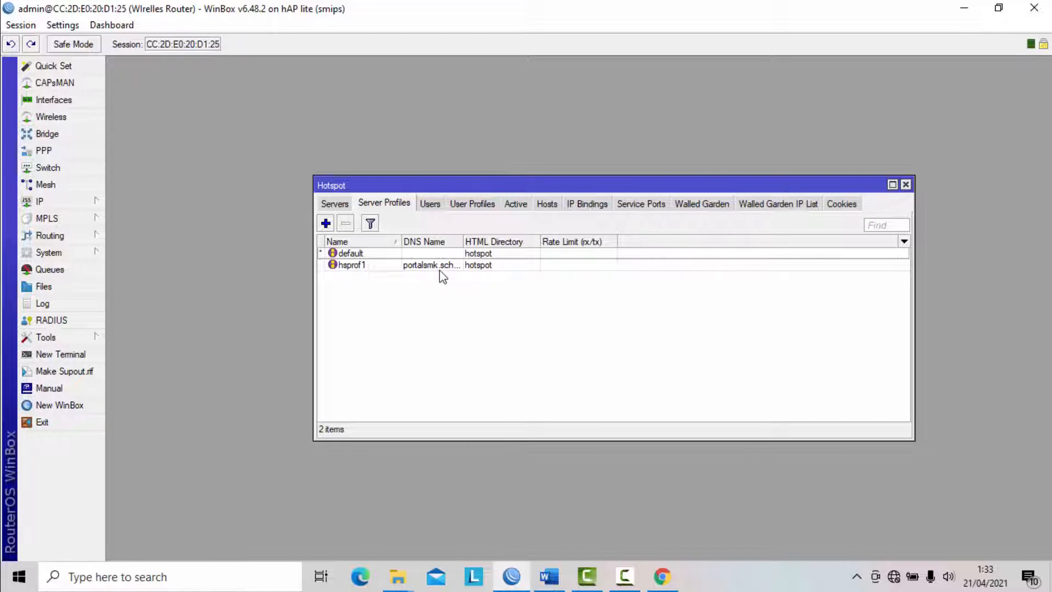
pyautogui.doubleClick(351, 266)
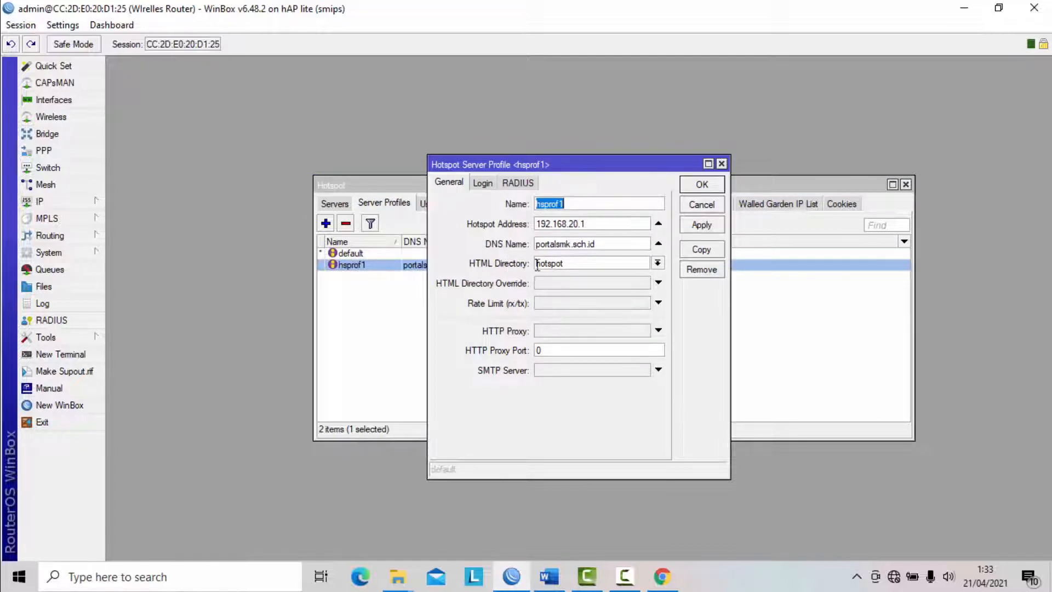
pyautogui.click(658, 263)
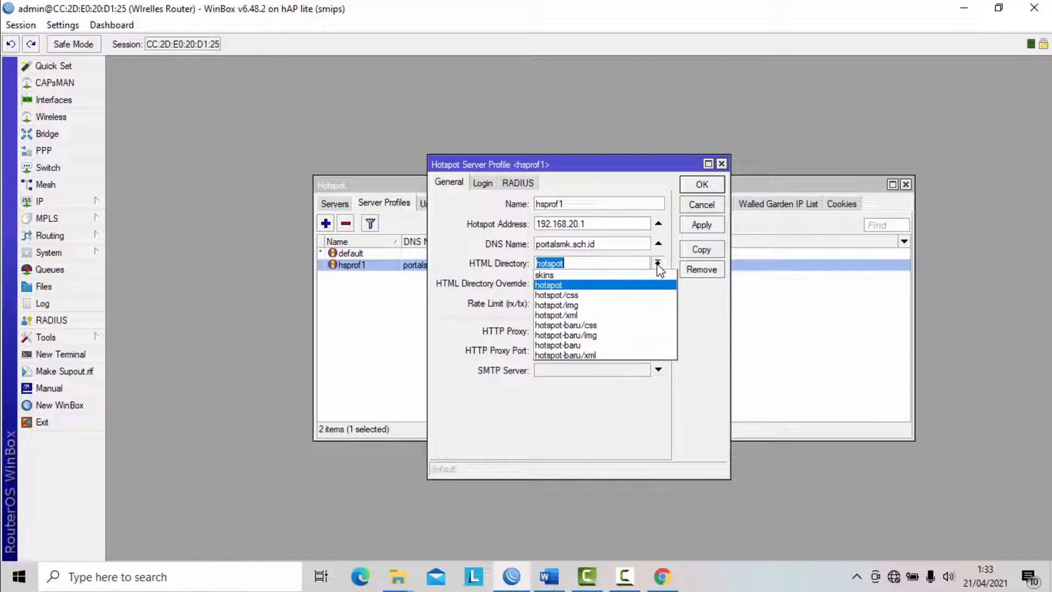
pyautogui.click(584, 344)
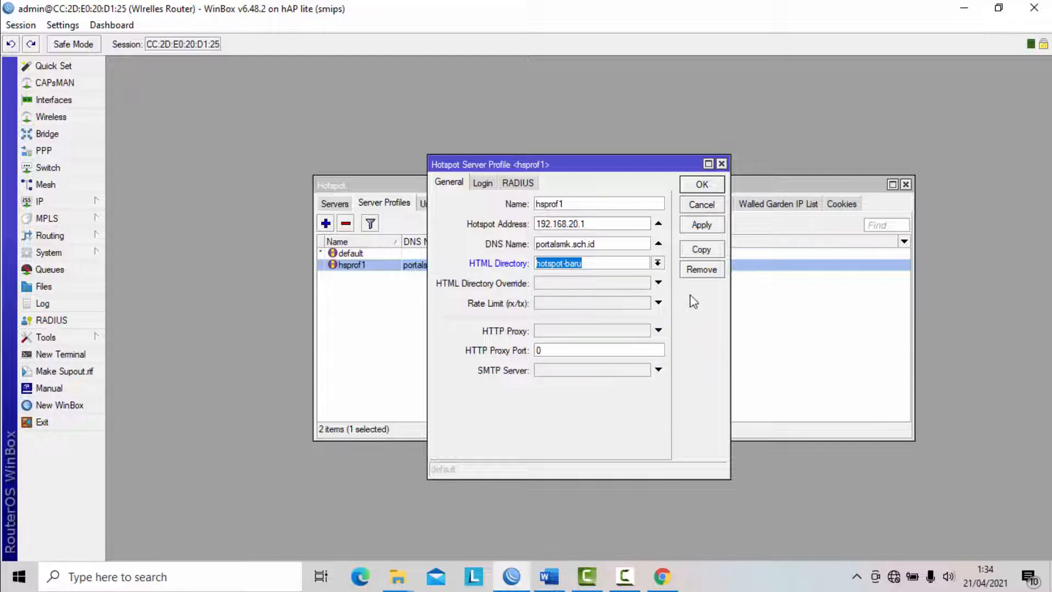
pyautogui.click(707, 228)
pyautogui.click(702, 184)
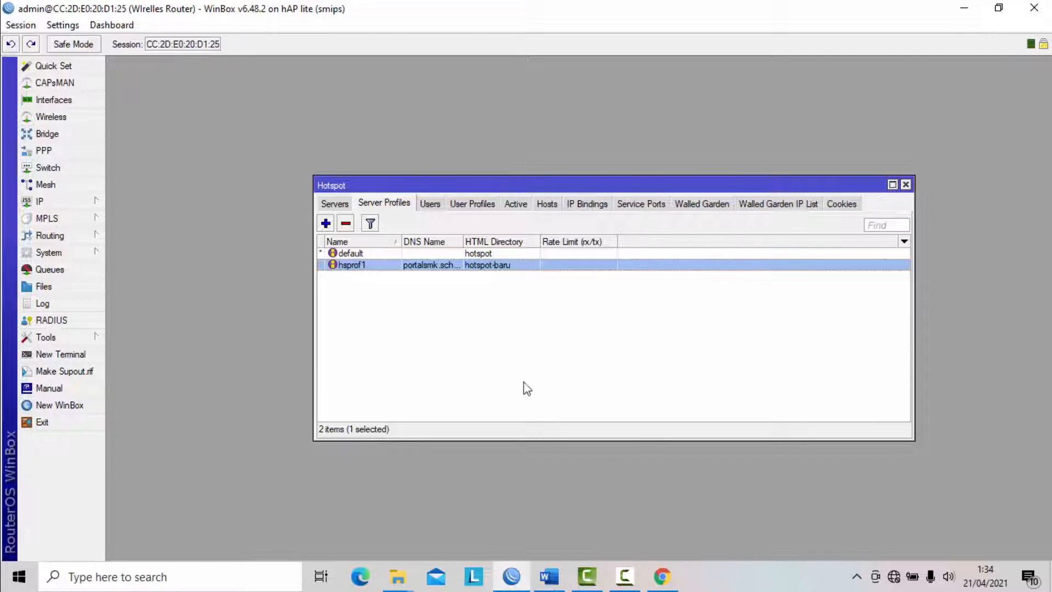
# - Consult the task sheet in Word, return to WinBox and disable Cookie login in the hsprof1 server profile
pyautogui.click(548, 575)
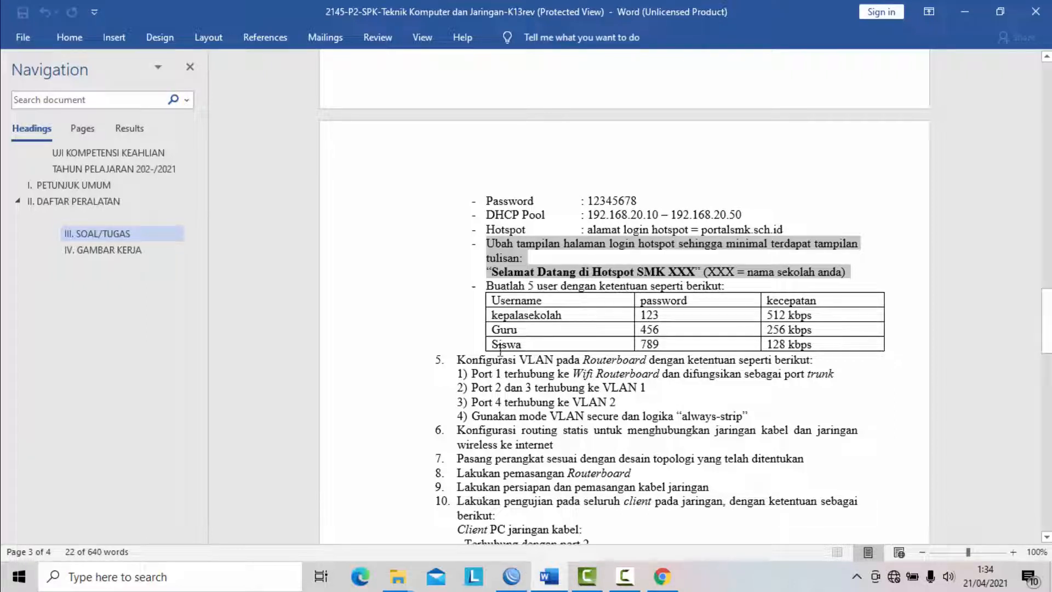
pyautogui.click(514, 585)
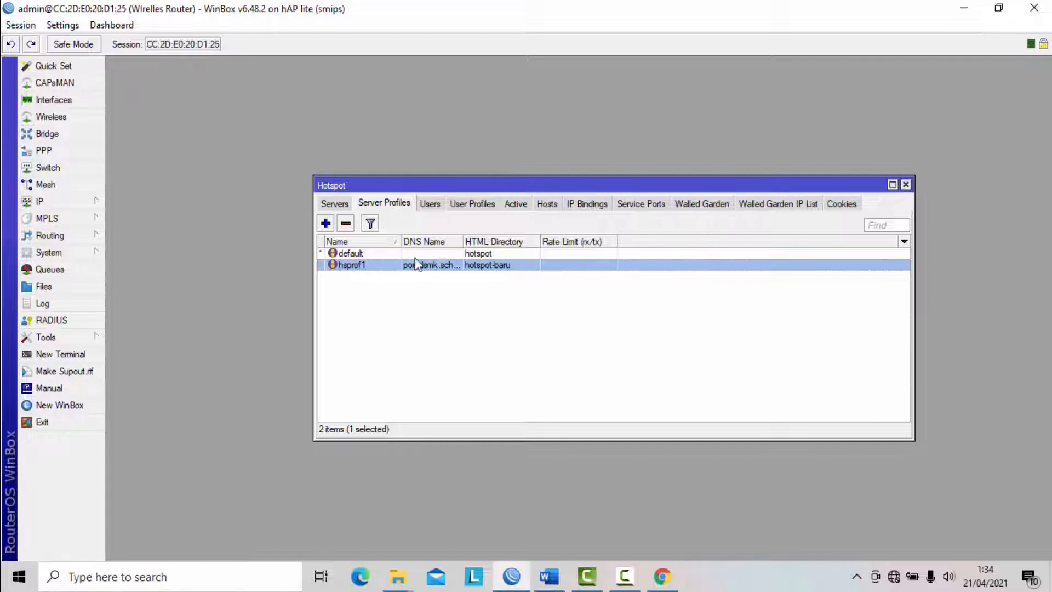
pyautogui.doubleClick(370, 266)
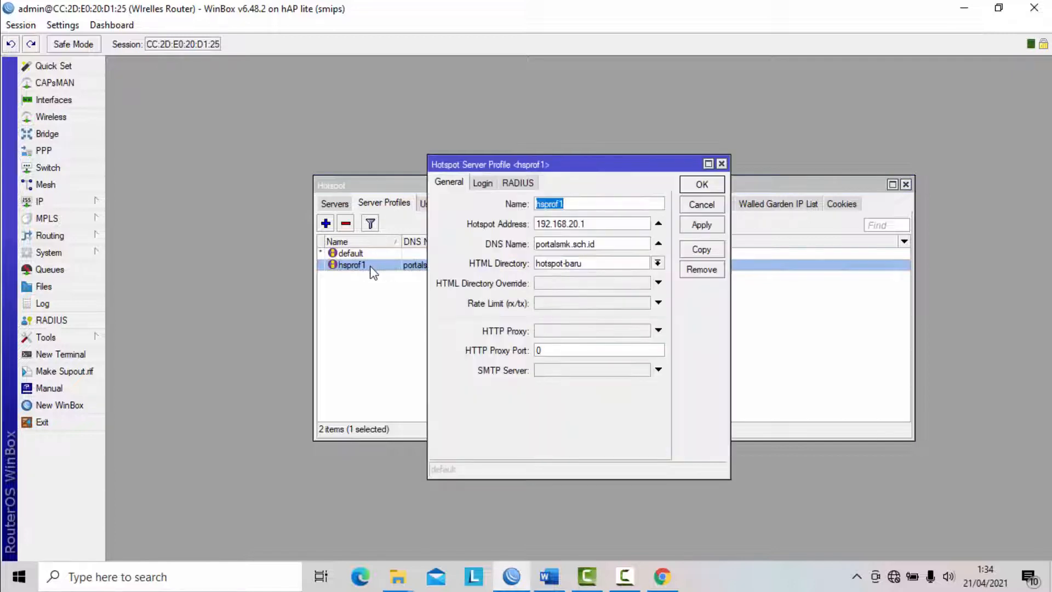
pyautogui.click(483, 183)
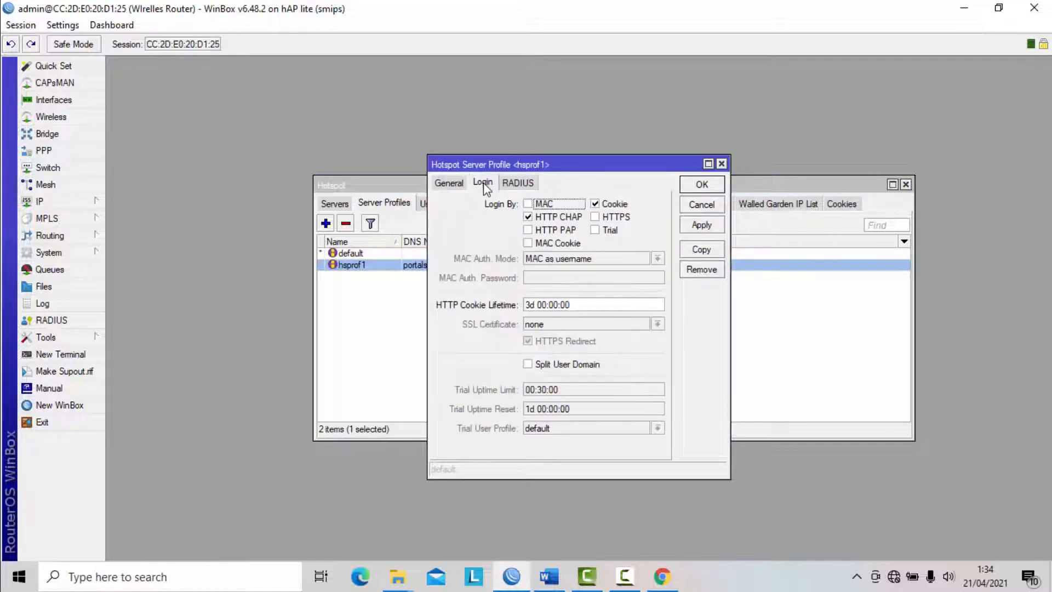
pyautogui.click(595, 204)
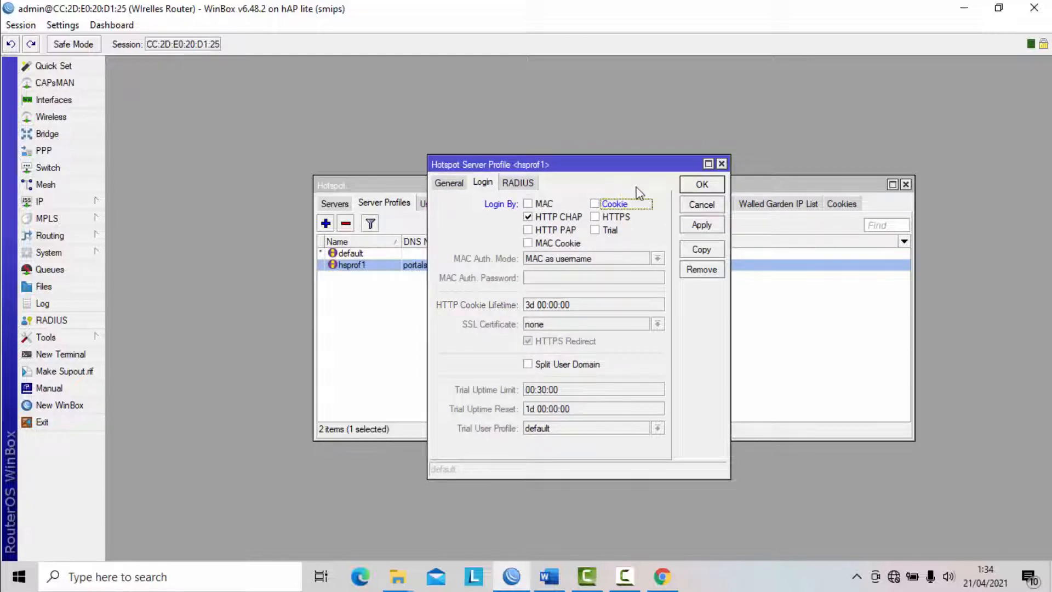
pyautogui.click(695, 225)
pyautogui.click(700, 185)
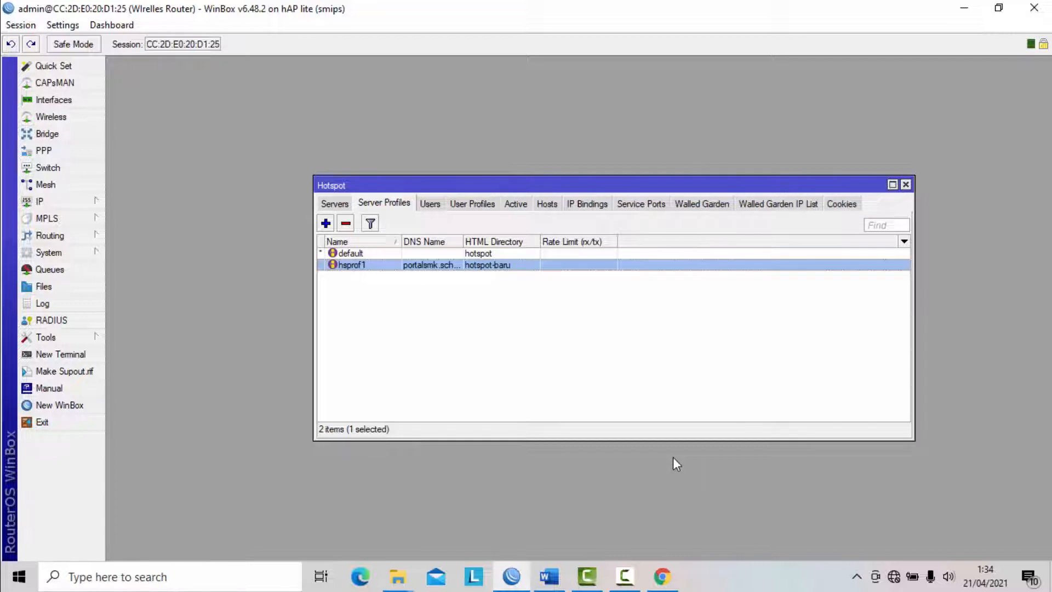
# - Switch to Chrome, replace the old login tab with a new one at portalsmk.sch.id and check the hotspot page's welcome text
pyautogui.moveTo(678, 582)
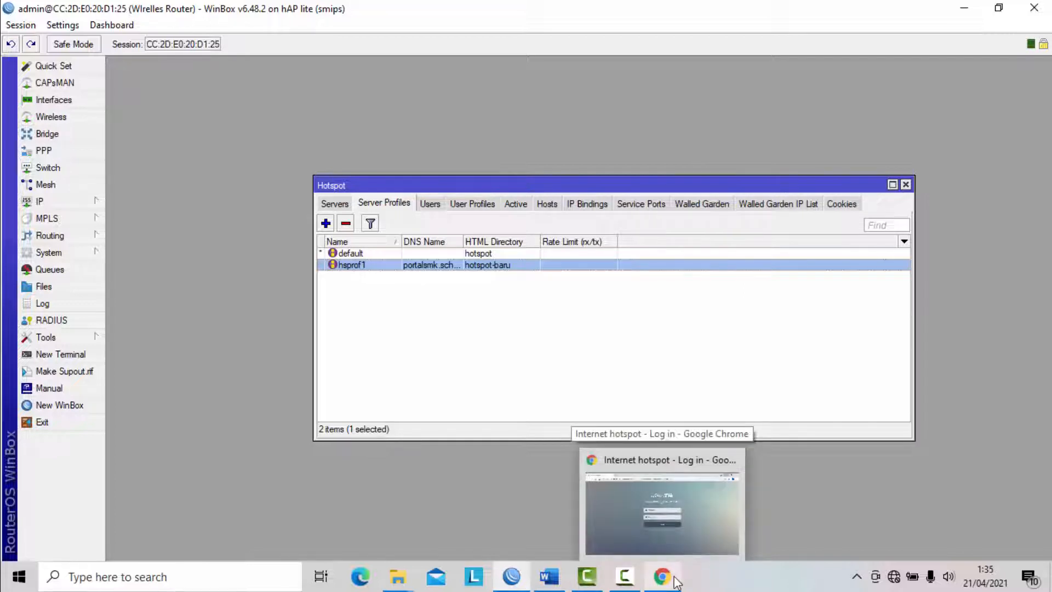
pyautogui.click(678, 582)
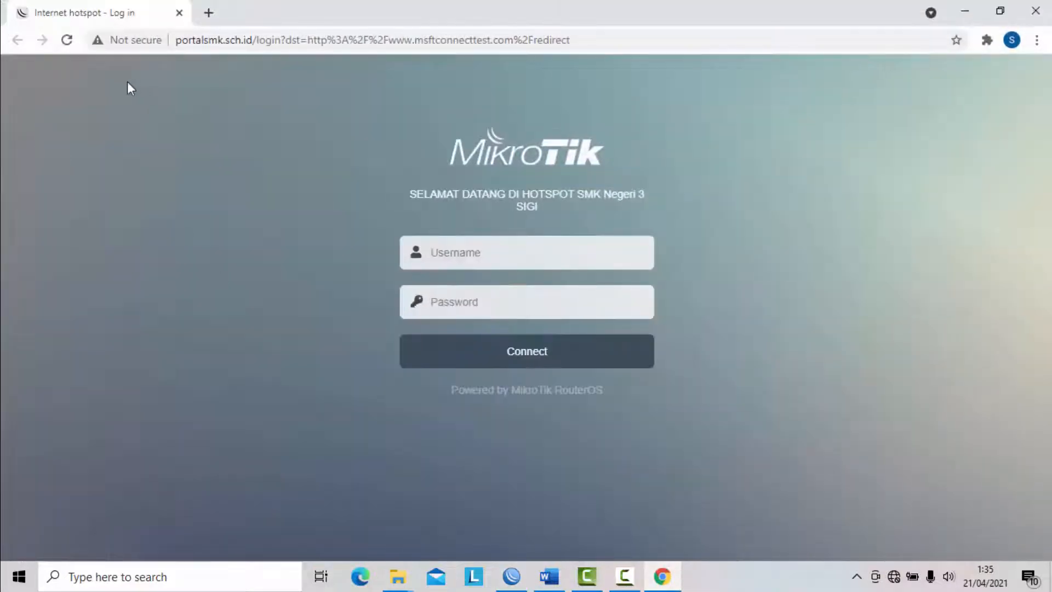
pyautogui.click(207, 13)
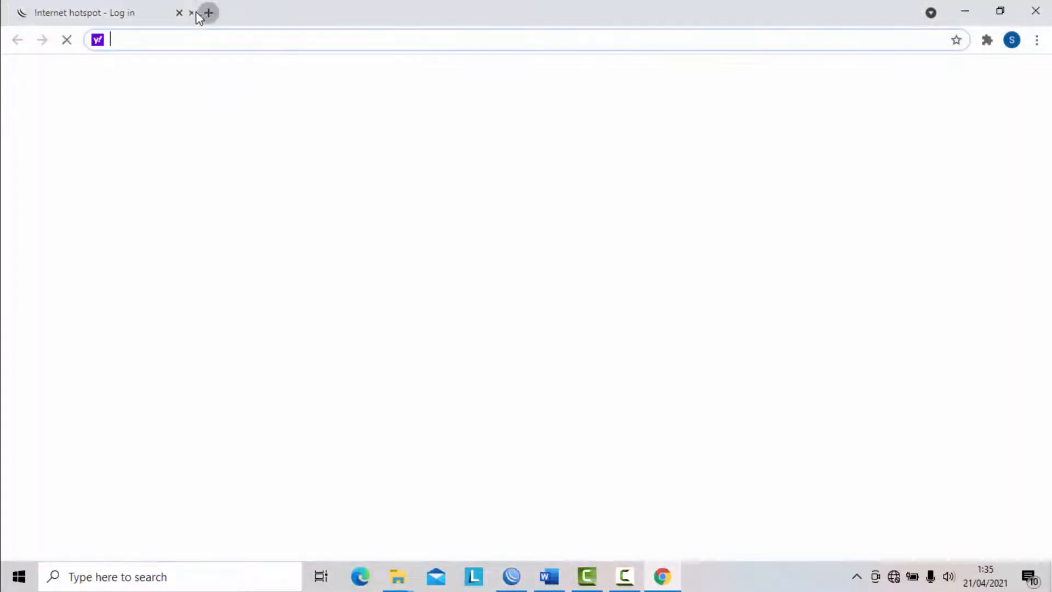
pyautogui.click(178, 13)
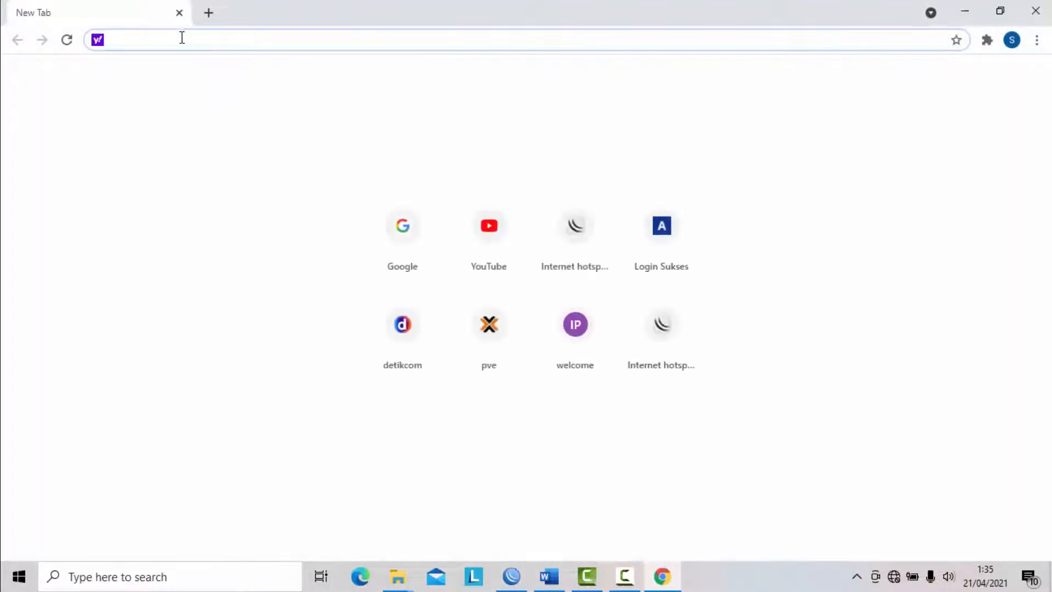
pyautogui.write('port')
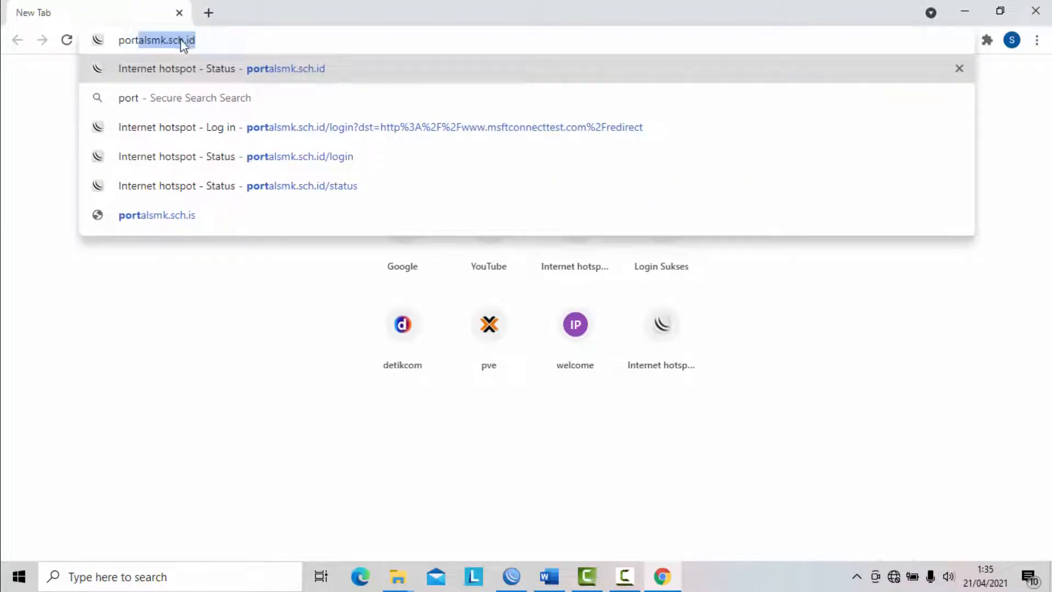
pyautogui.click(219, 39)
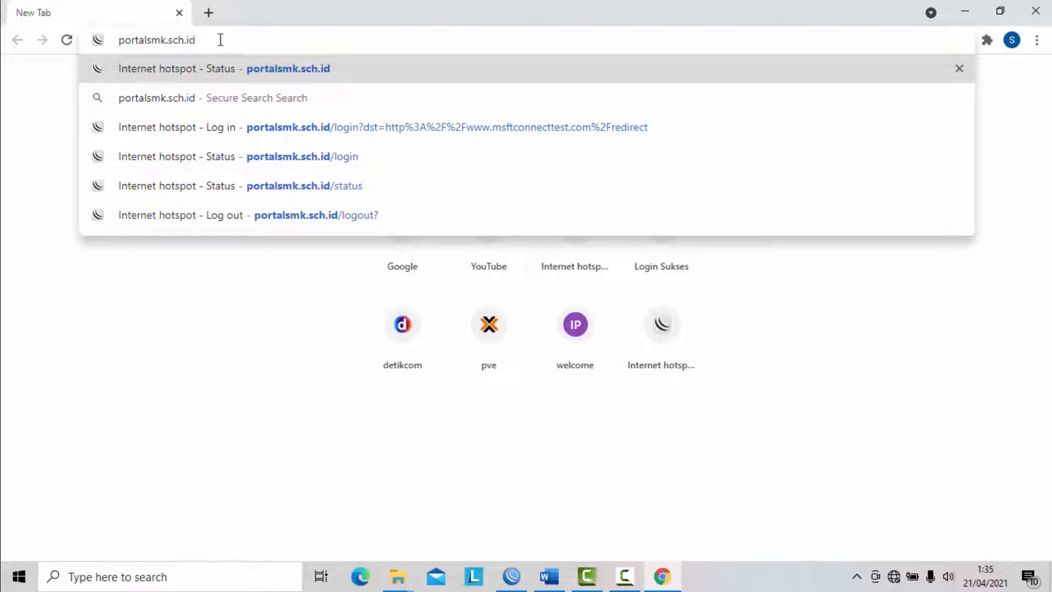
pyautogui.press('Return')
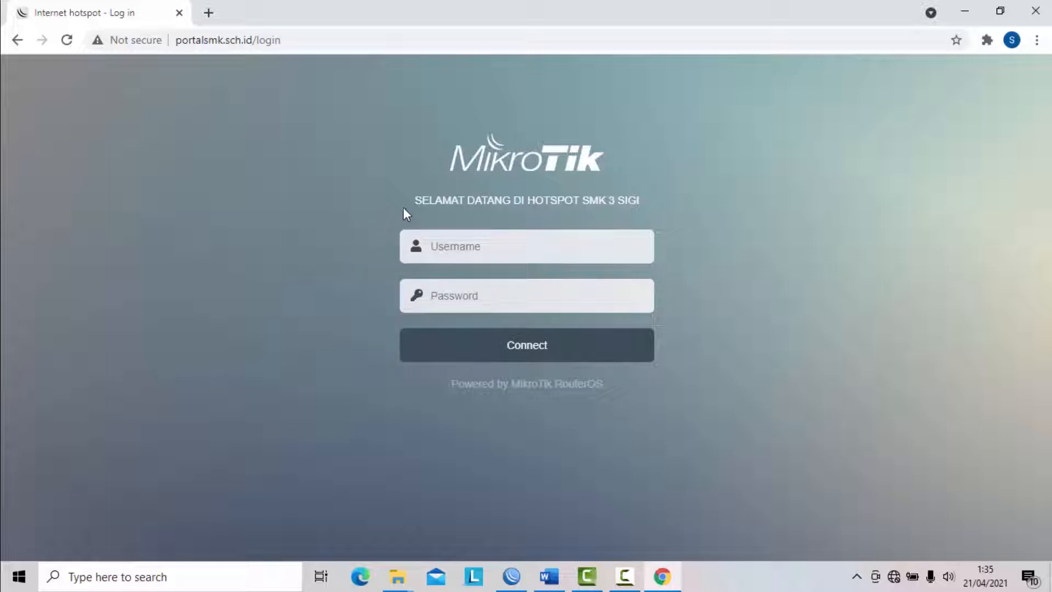
pyautogui.moveTo(411, 201); pyautogui.dragTo(665, 201)
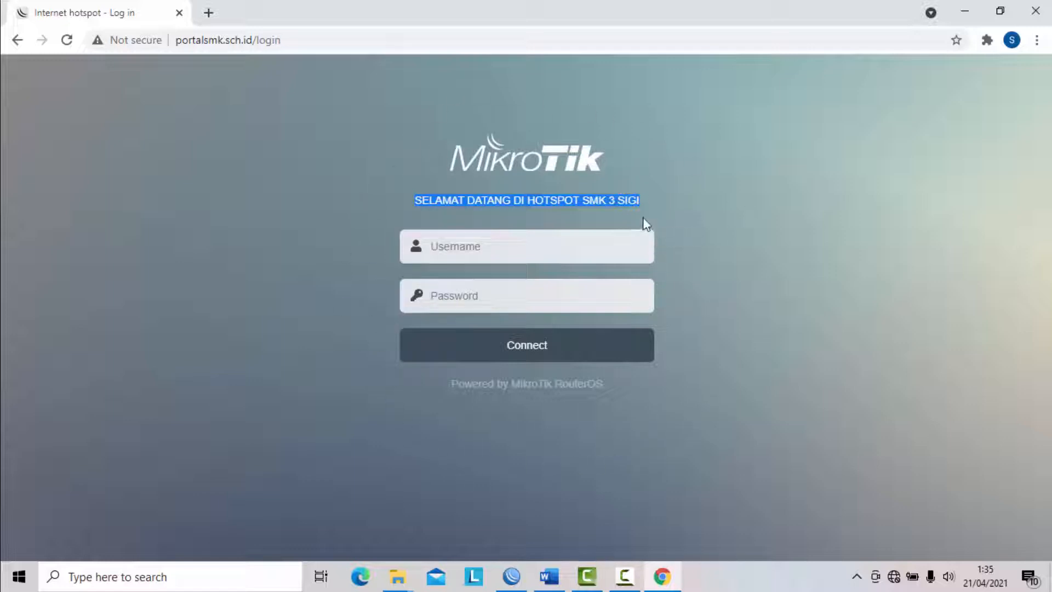
pyautogui.click(528, 203)
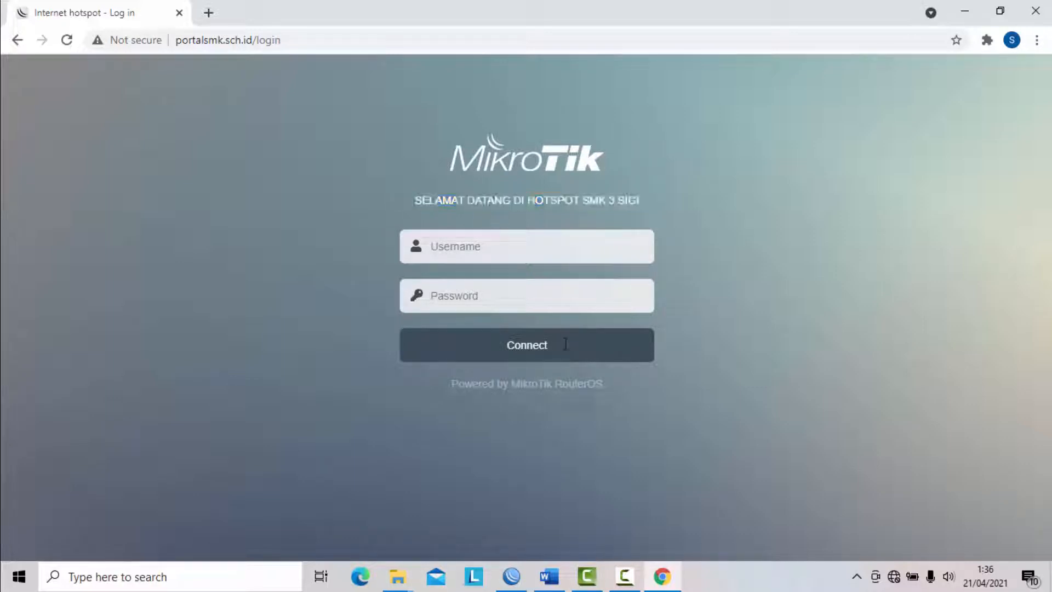
# - Consult the hotspot user table in the Word task sheet for the required usernames, passwords and speeds
pyautogui.click(548, 576)
pyautogui.scroll(-1, 592, 419)
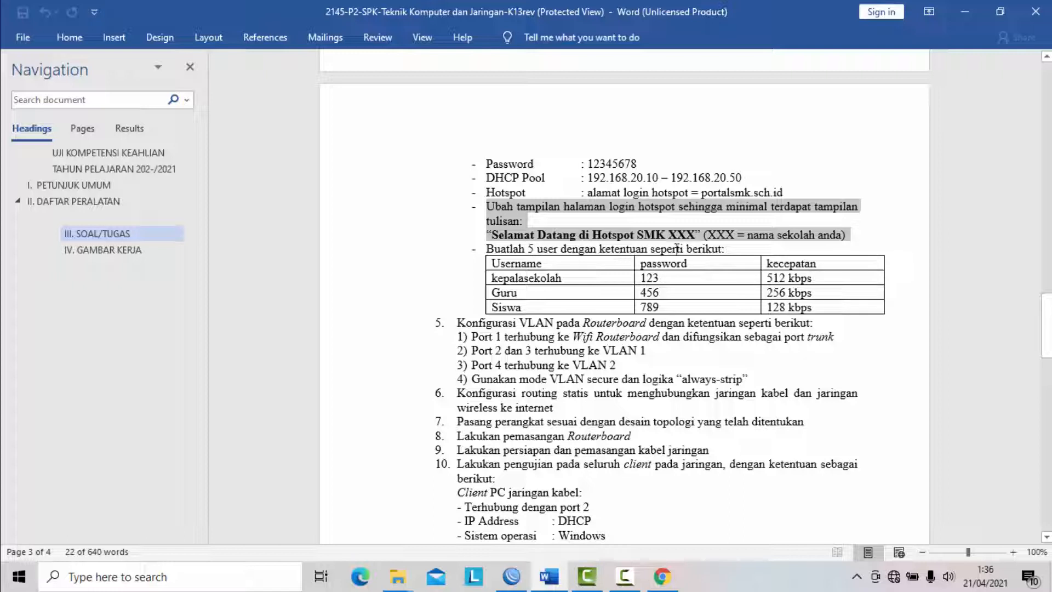
pyautogui.click(536, 278)
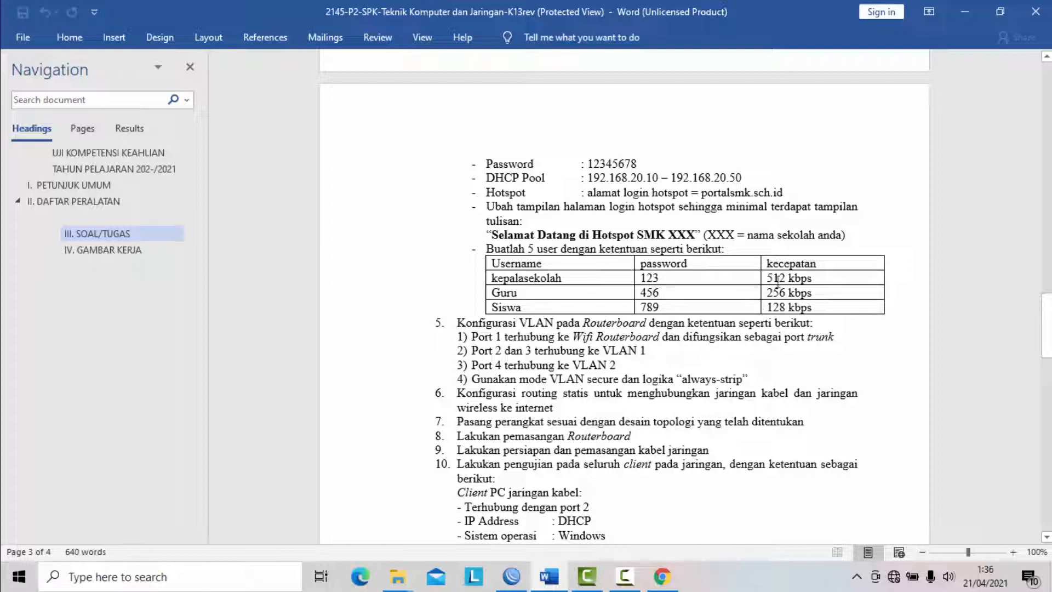
pyautogui.moveTo(768, 263); pyautogui.dragTo(815, 309)
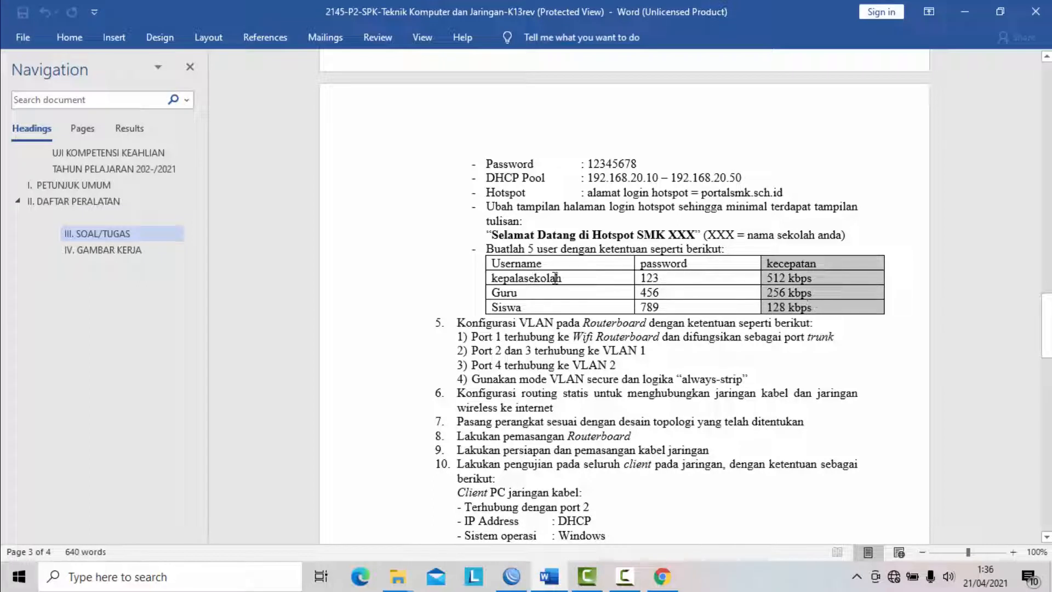
pyautogui.moveTo(487, 248); pyautogui.dragTo(881, 307)
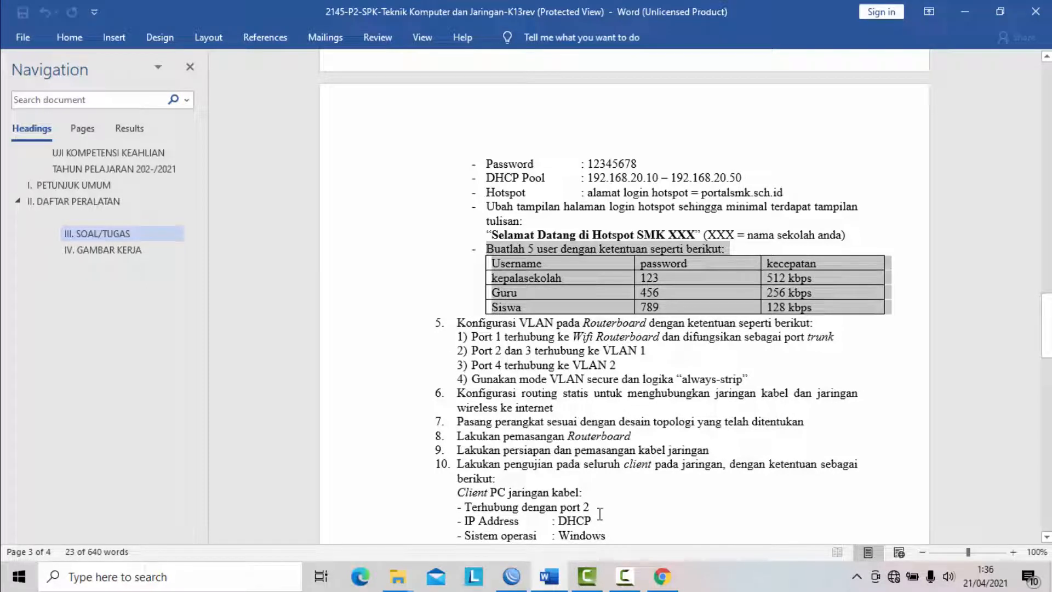
# - Return to WinBox, reopen the Hotspot window and display the list of user profiles
pyautogui.click(514, 578)
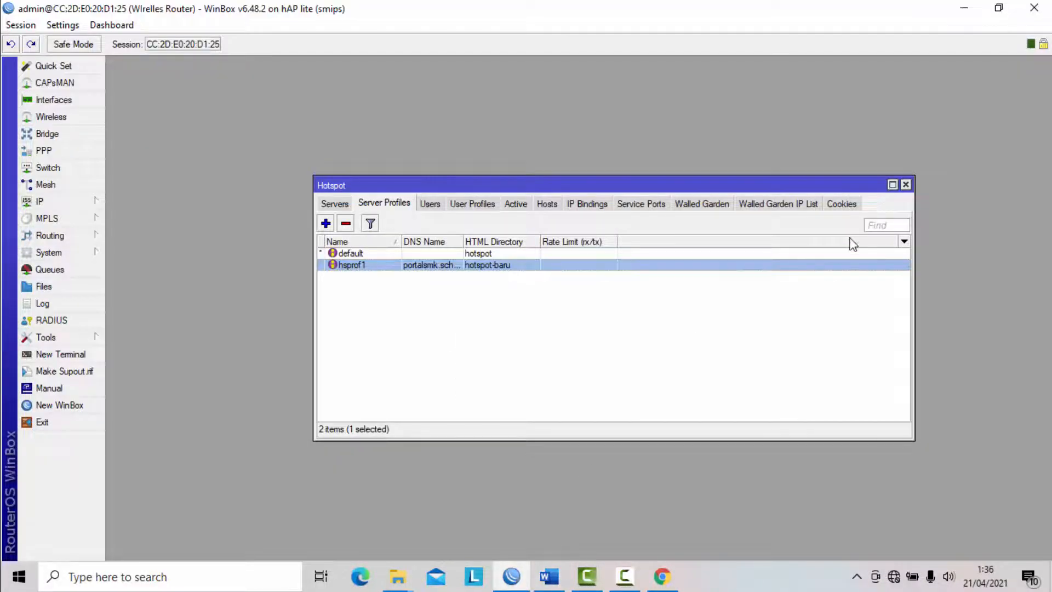
pyautogui.click(905, 184)
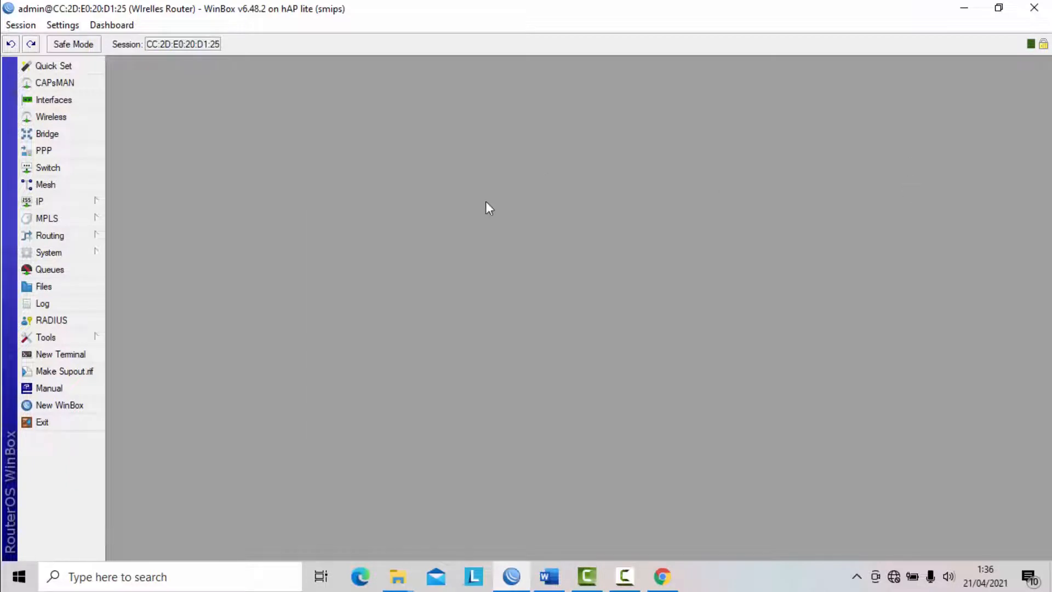
pyautogui.click(95, 203)
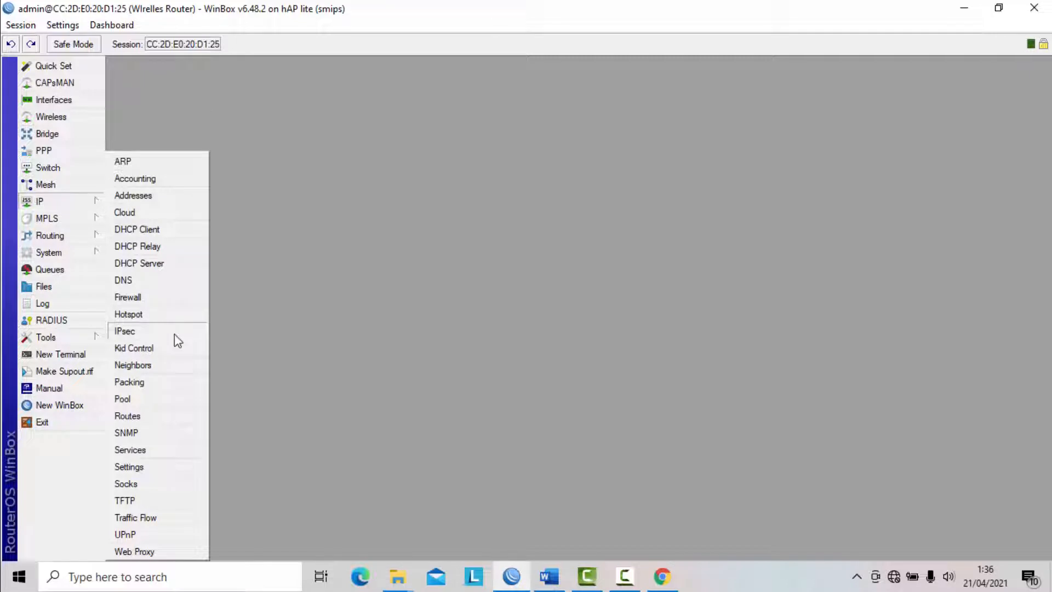
pyautogui.click(149, 314)
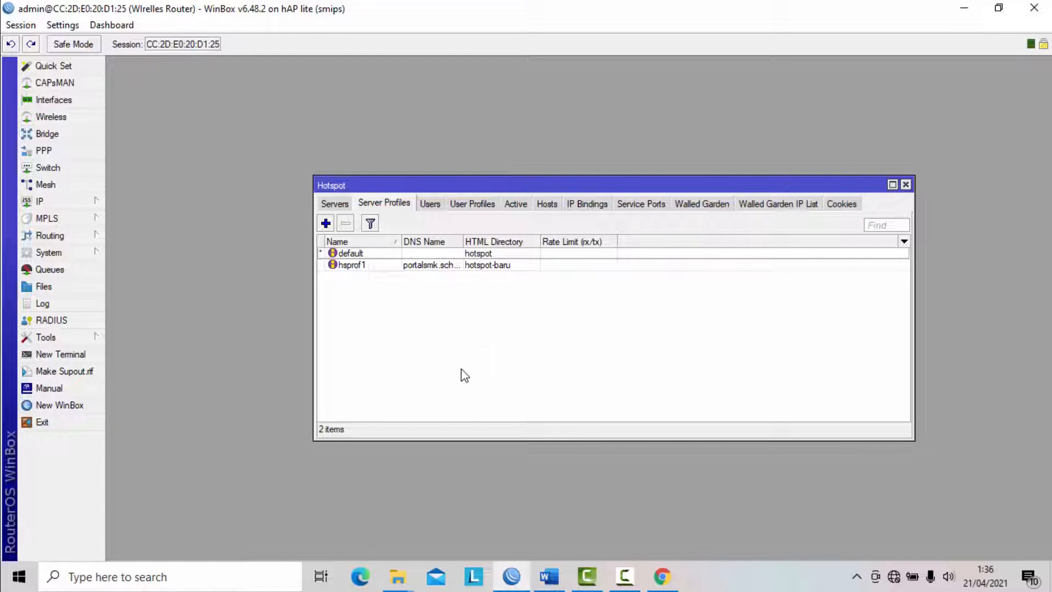
pyautogui.click(474, 210)
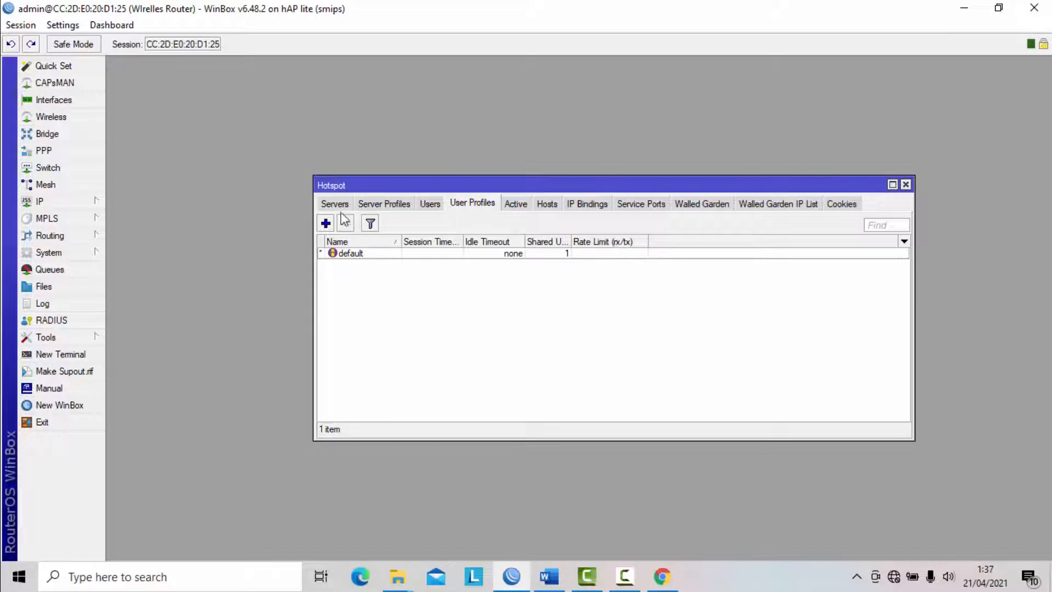
# - Create a hotspot user profile named kepalasekolah with a rate limit (rx/tx) of 512k/512k
pyautogui.click(326, 223)
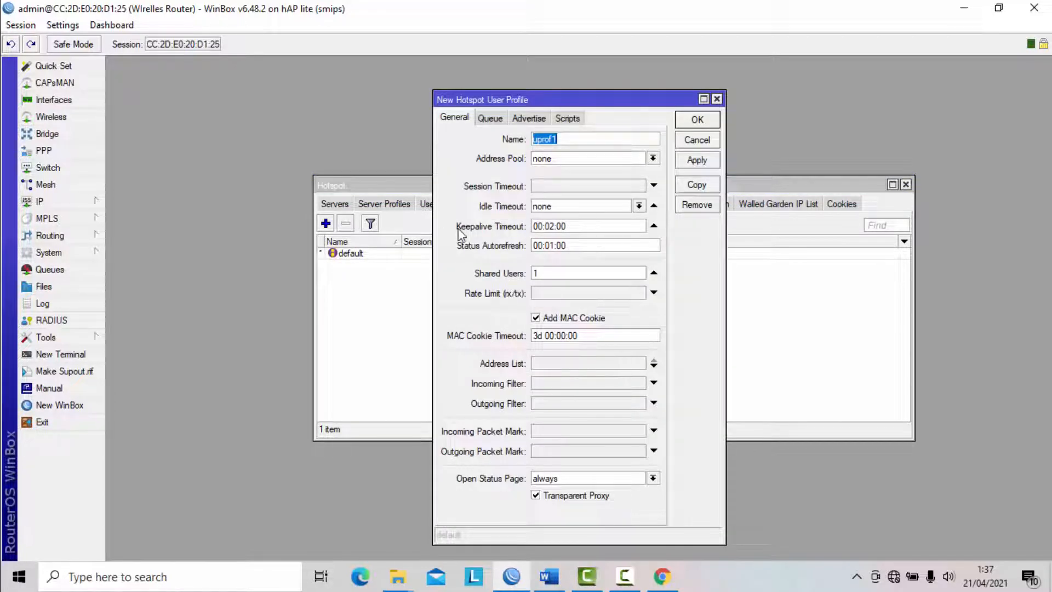
pyautogui.write('kepalasekolah')
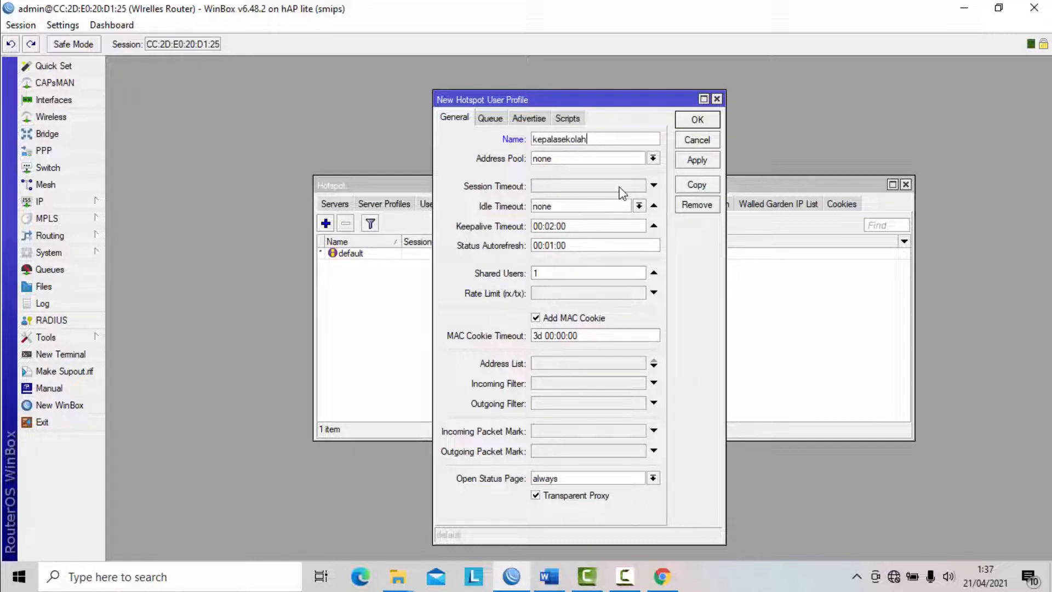
pyautogui.click(654, 292)
pyautogui.write('512k')
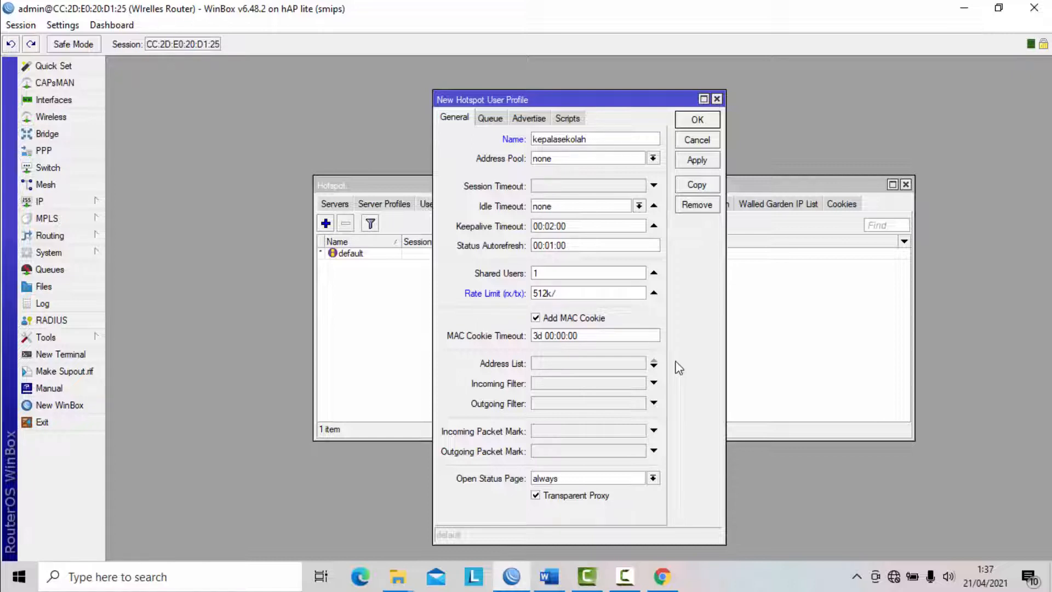
pyautogui.write('/512k')
pyautogui.click(688, 164)
pyautogui.click(695, 122)
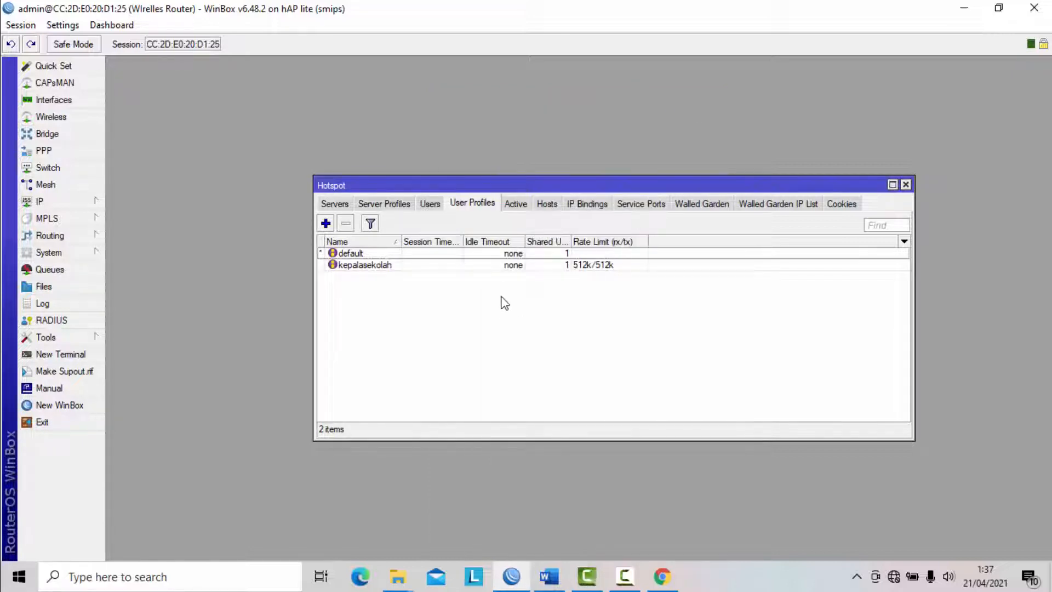
# - Create a hotspot user profile named guru with a rate limit (rx/tx) of 256k/256k
pyautogui.click(416, 268)
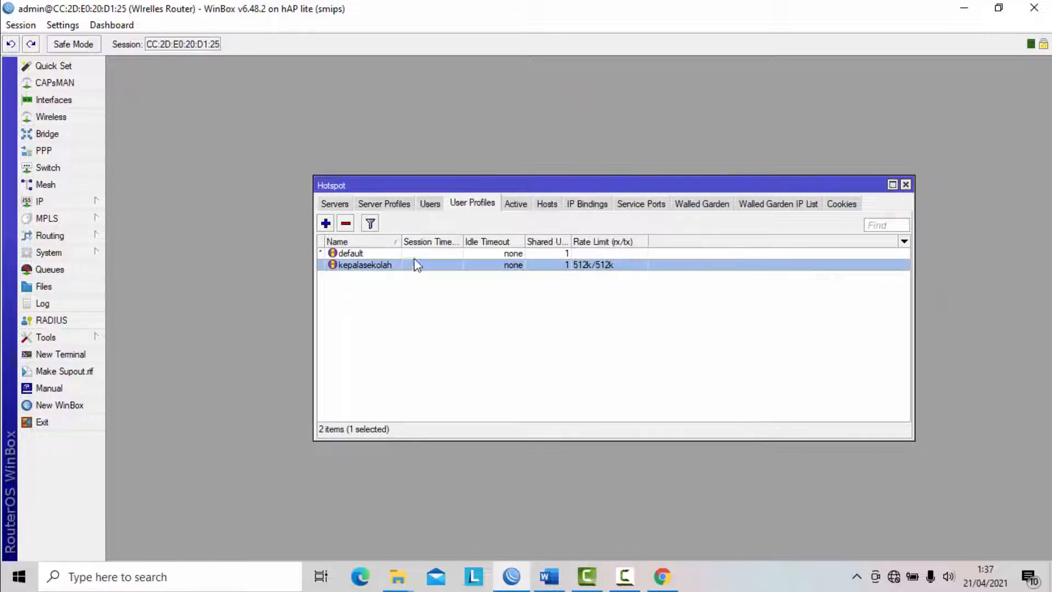
pyautogui.click(326, 224)
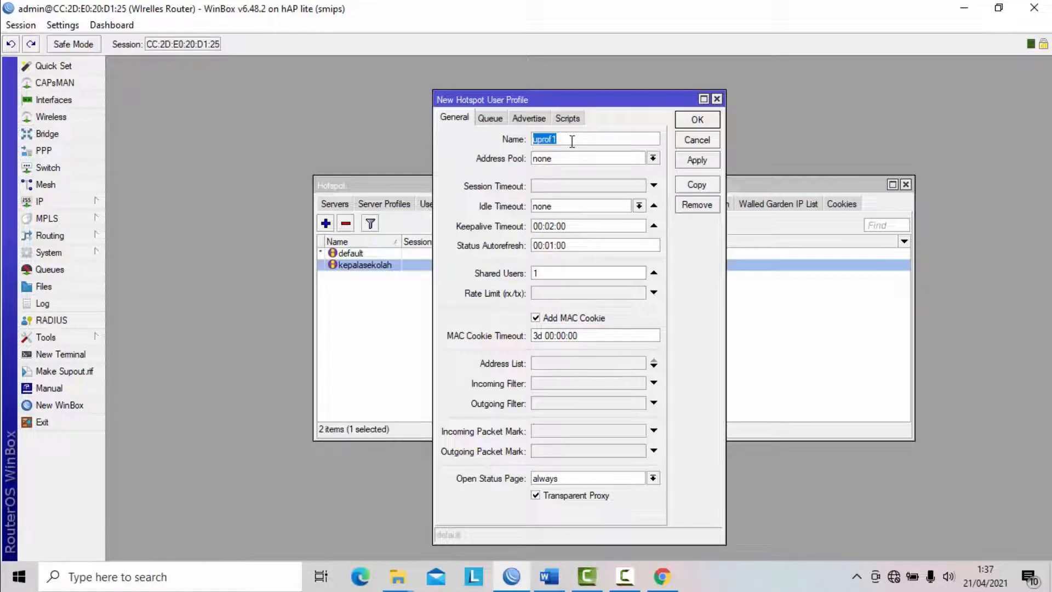
pyautogui.write('guru')
pyautogui.click(555, 295)
pyautogui.write('256k')
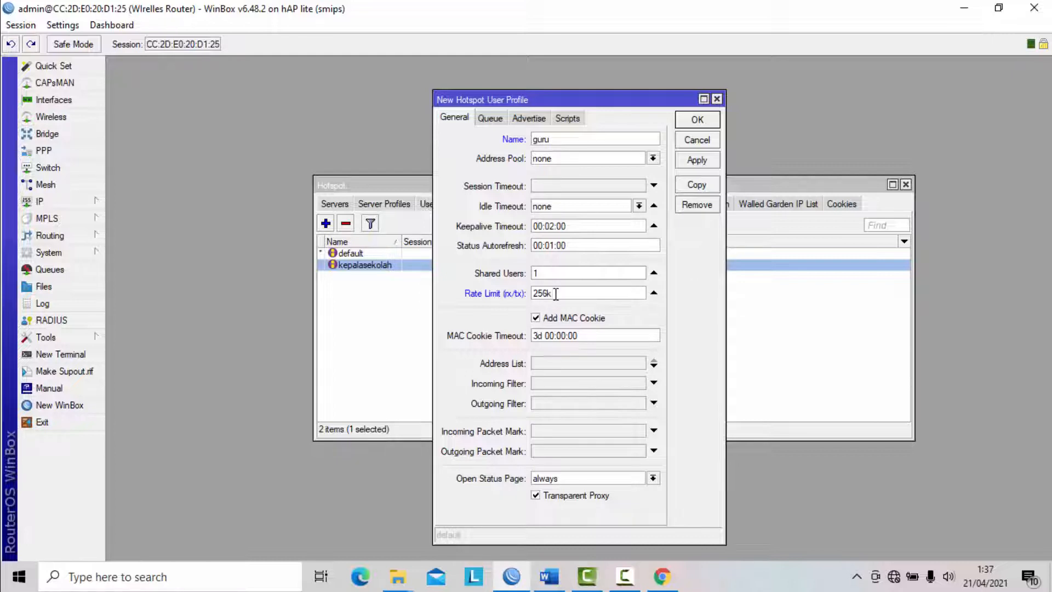
pyautogui.write('/256k')
pyautogui.click(696, 164)
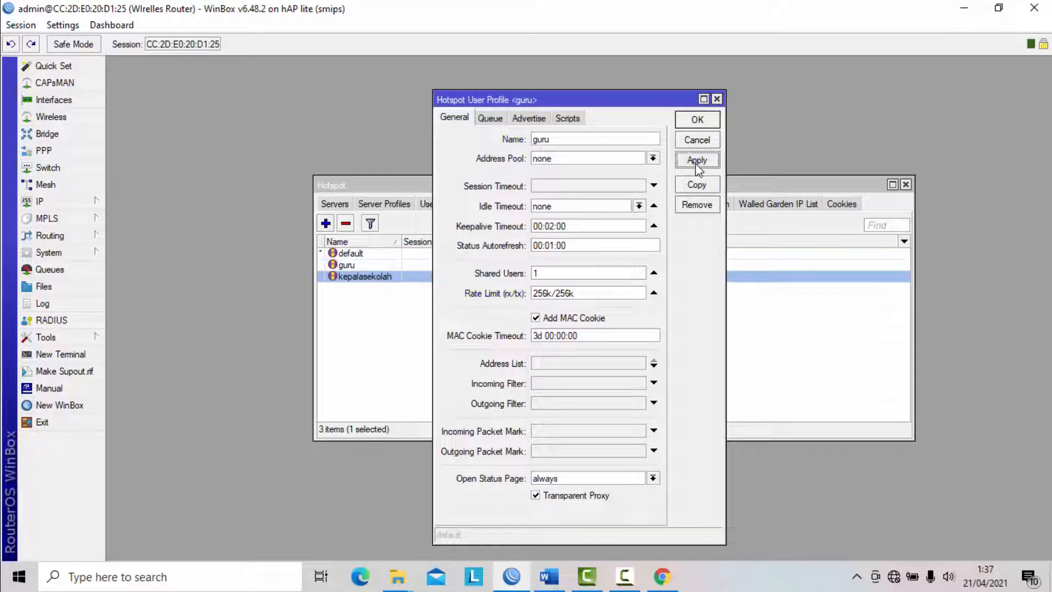
pyautogui.click(703, 119)
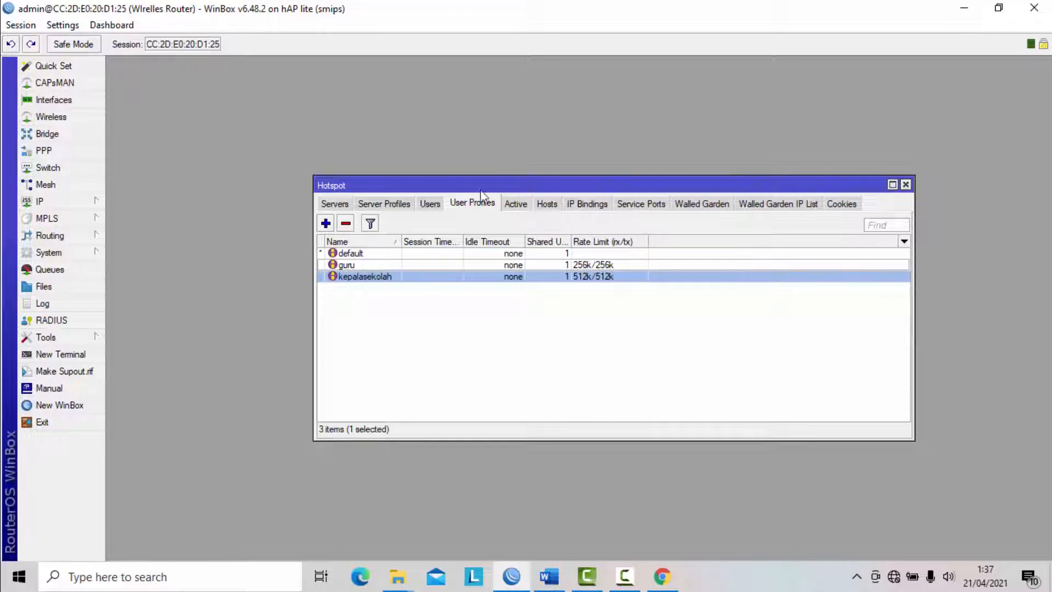
# - Create a hotspot user profile named siswa with a rate limit (rx/tx) of 128k/128k
pyautogui.click(326, 223)
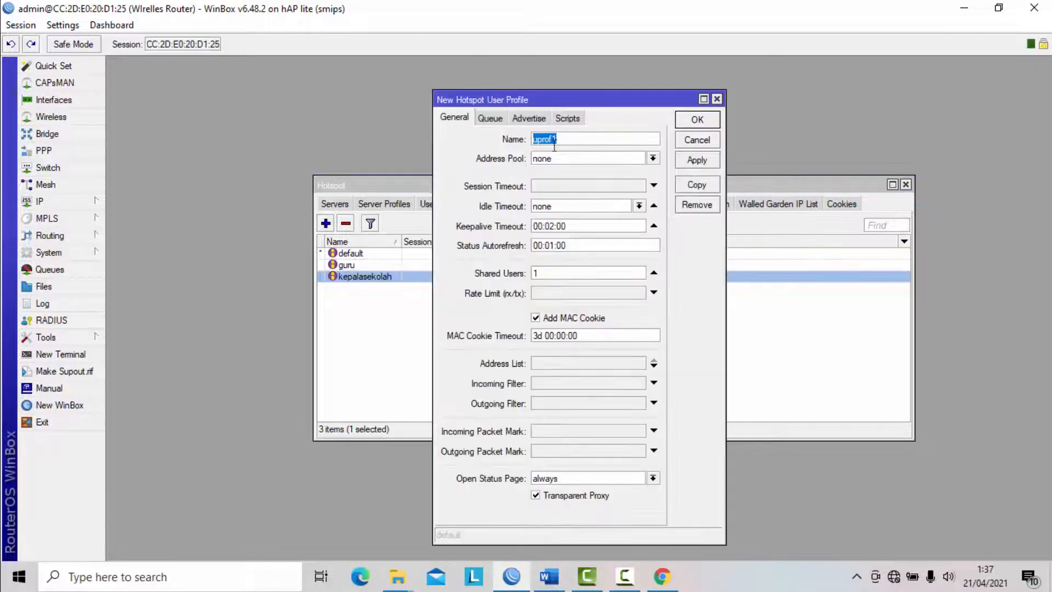
pyautogui.write('siswa')
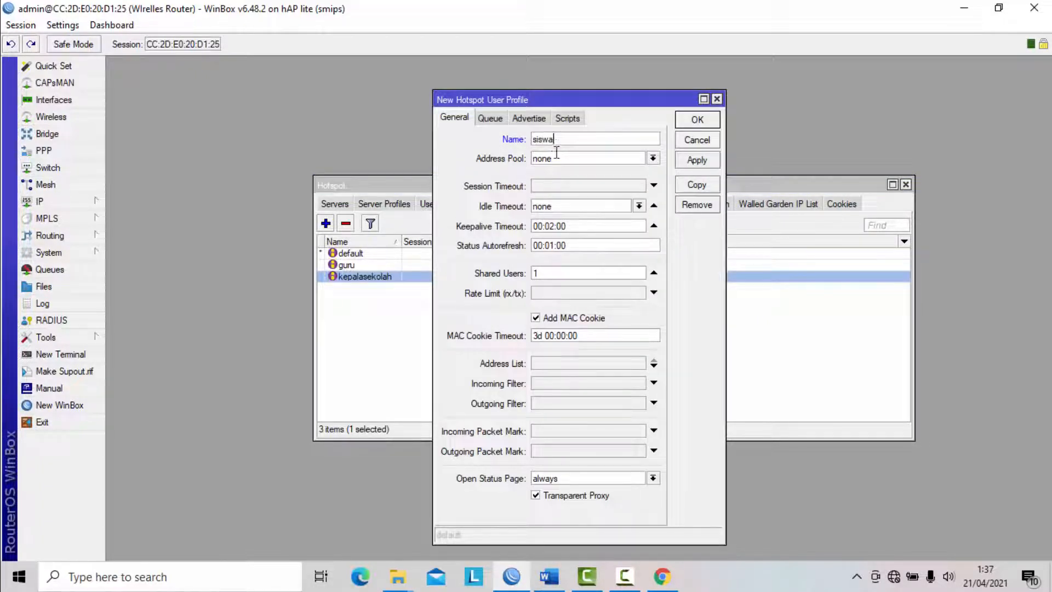
pyautogui.click(550, 294)
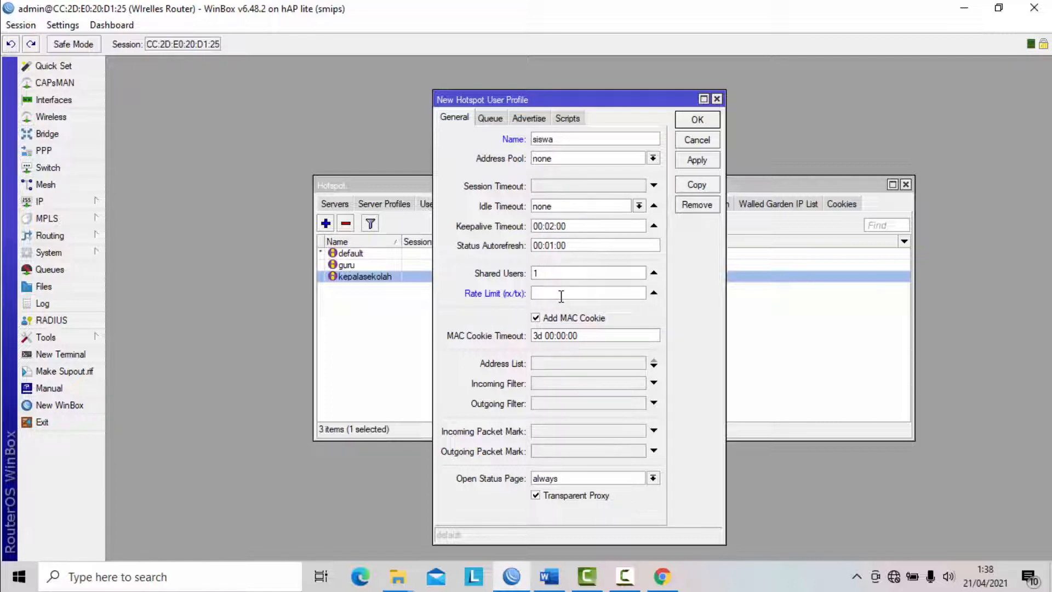
pyautogui.write('128k/128k')
pyautogui.click(686, 159)
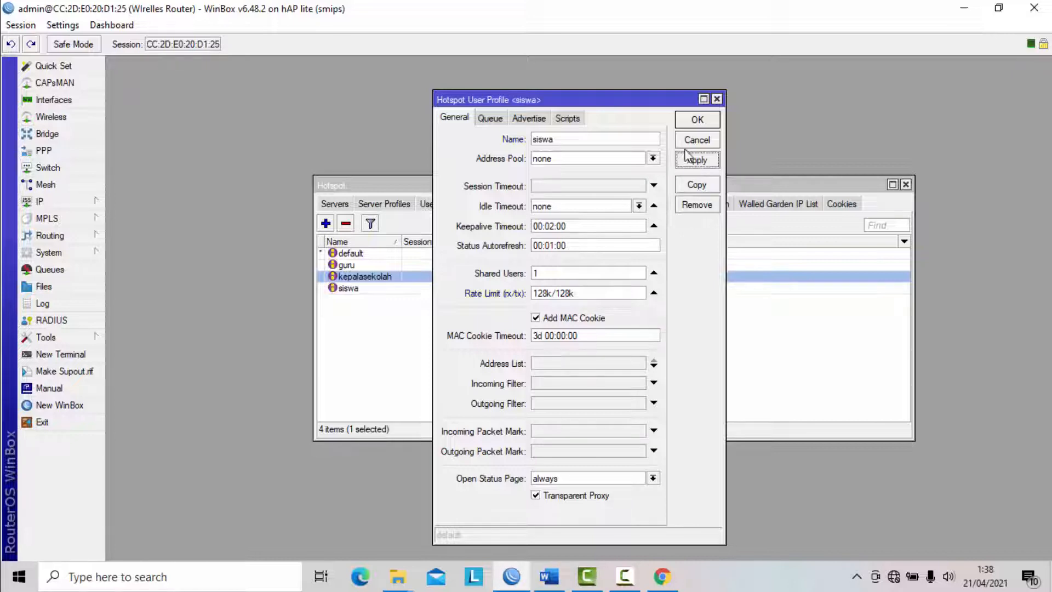
pyautogui.click(697, 119)
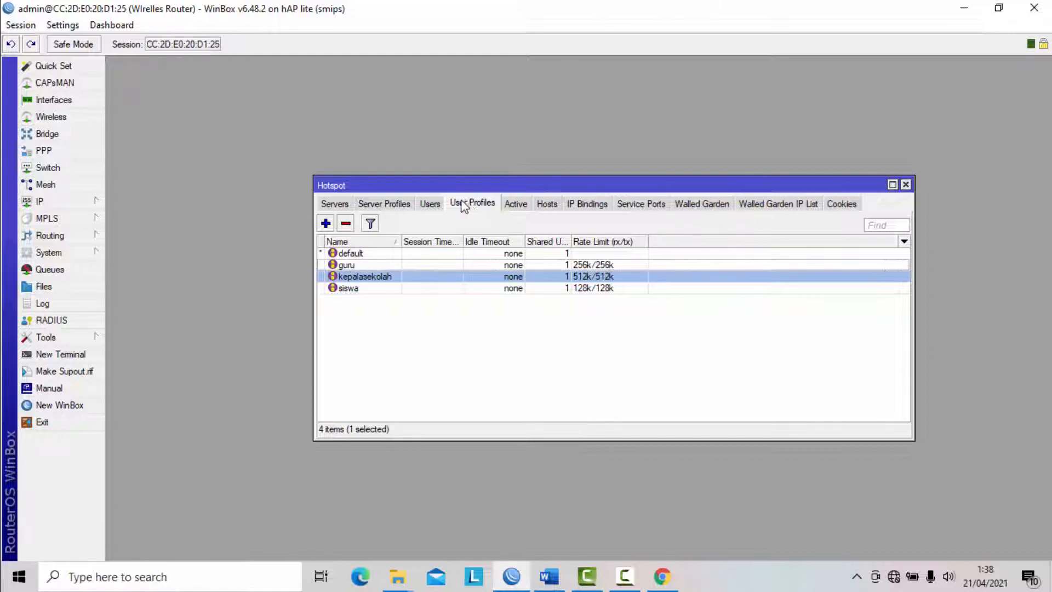
# - Create a hotspot user named keapalasekolah for all servers, enter its password and keep the default profile
pyautogui.click(434, 204)
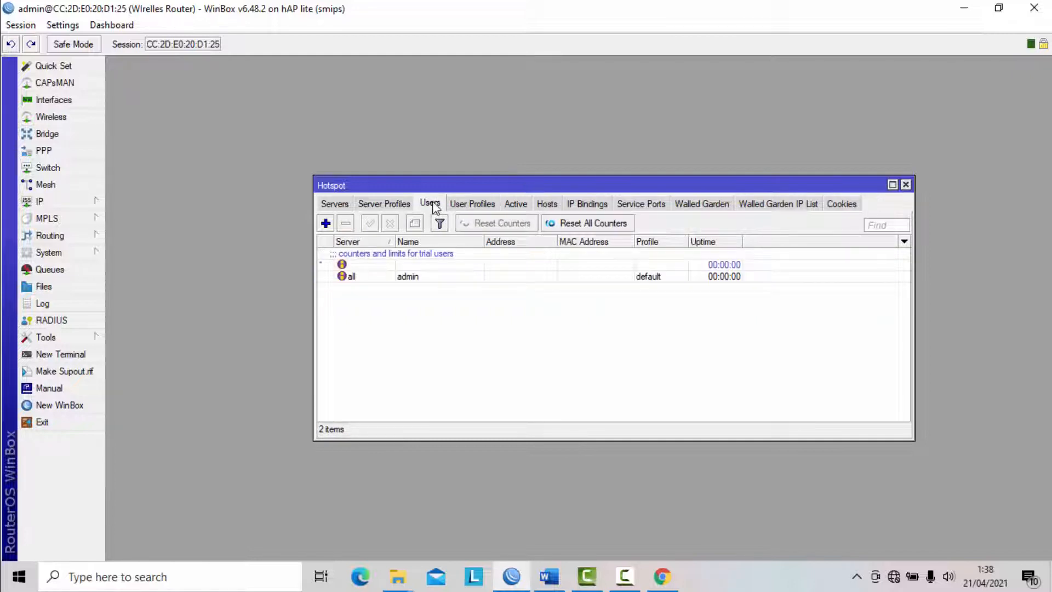
pyautogui.click(483, 204)
pyautogui.click(436, 204)
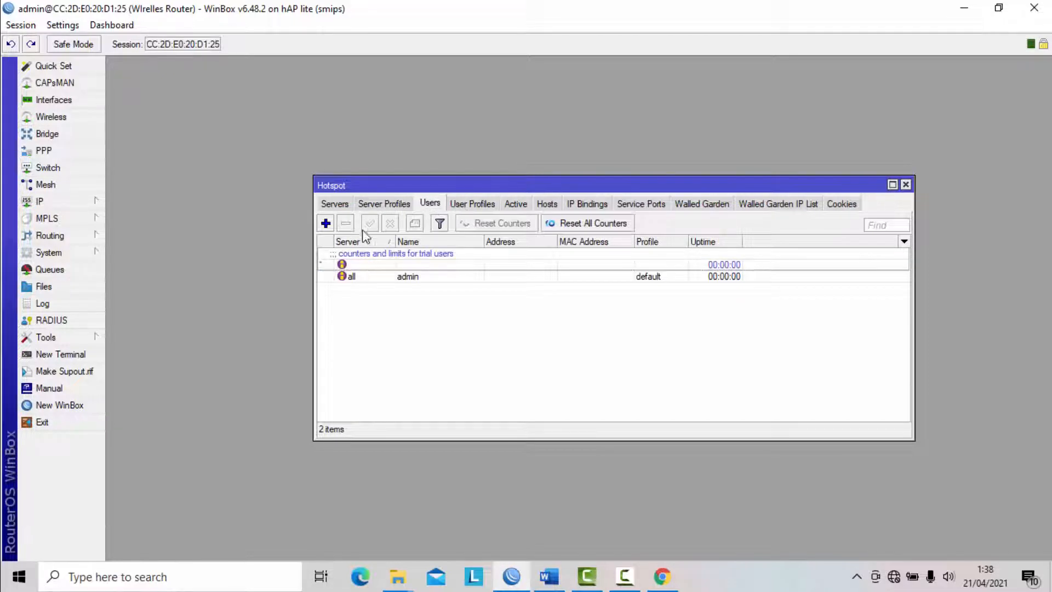
pyautogui.click(325, 223)
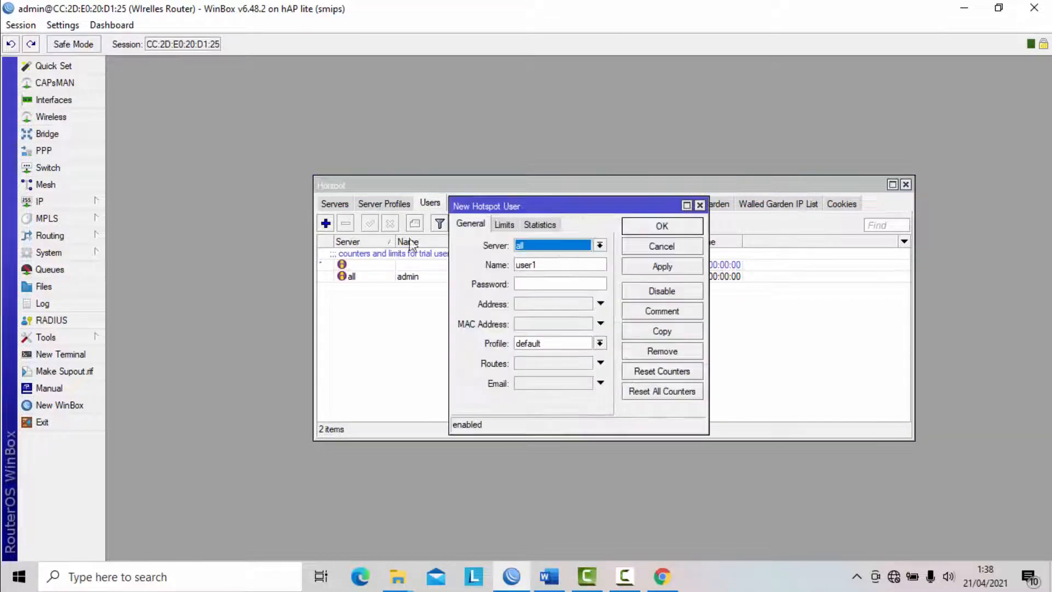
pyautogui.doubleClick(557, 266)
pyautogui.write('keap')
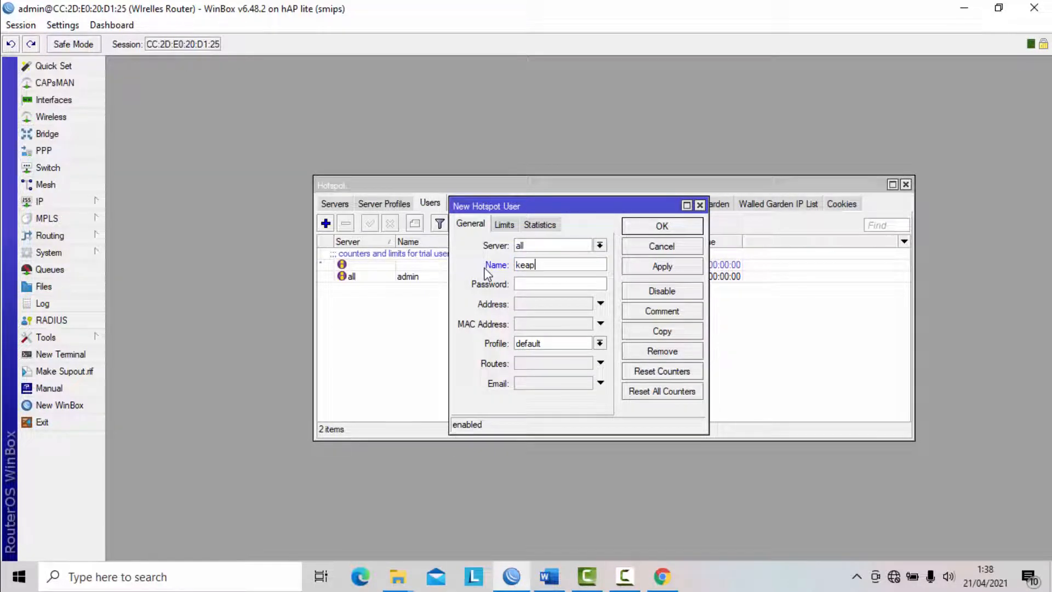
pyautogui.write('alasekolah')
pyautogui.click(550, 286)
pyautogui.write('123')
pyautogui.rightClick(257, 49)
pyautogui.click(269, 47)
pyautogui.click(670, 269)
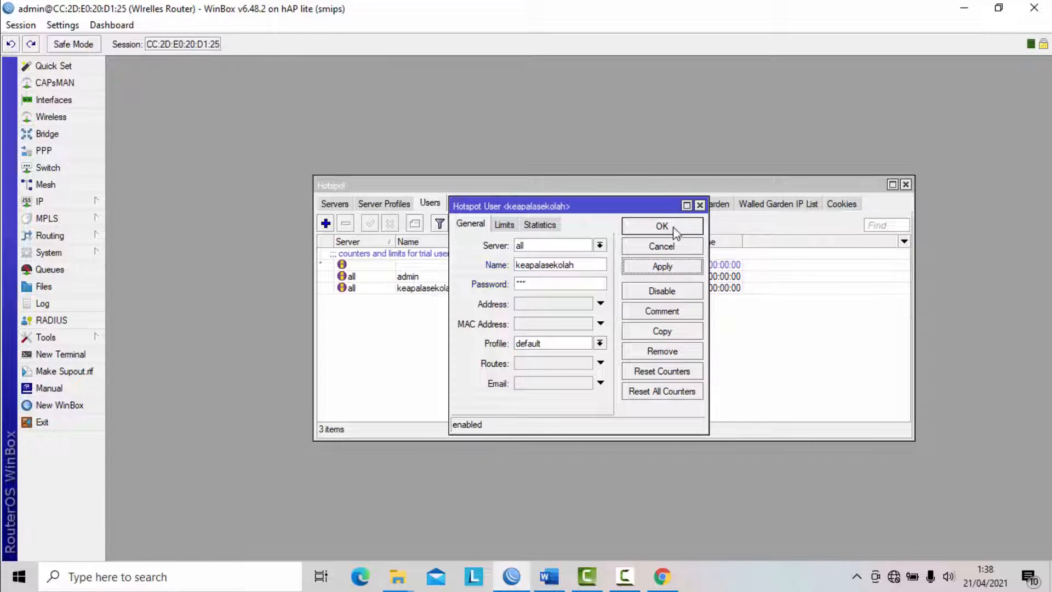
pyautogui.click(673, 229)
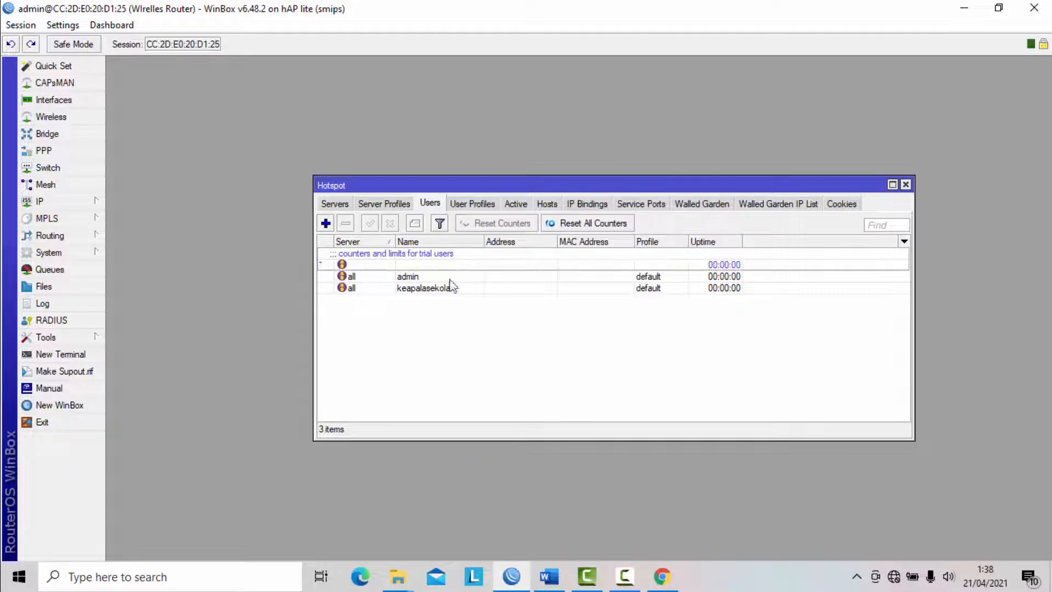
# - Create a hotspot user named guru with the default profile and enter its password
pyautogui.click(325, 224)
pyautogui.moveTo(552, 267); pyautogui.dragTo(478, 267)
pyautogui.write('guru')
pyautogui.click(544, 284)
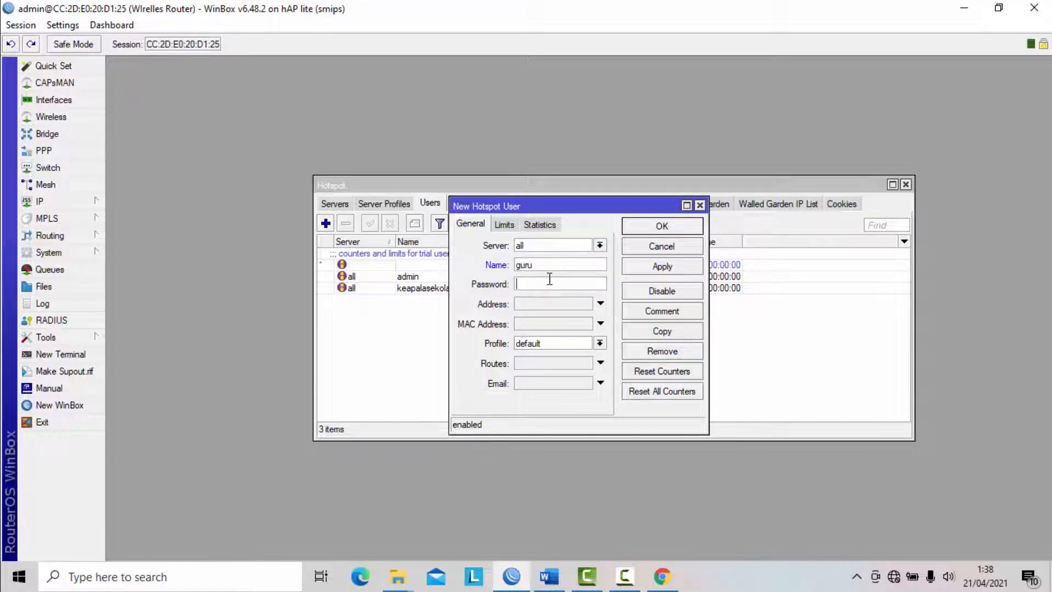
pyautogui.write('***')
pyautogui.click(661, 267)
pyautogui.click(664, 226)
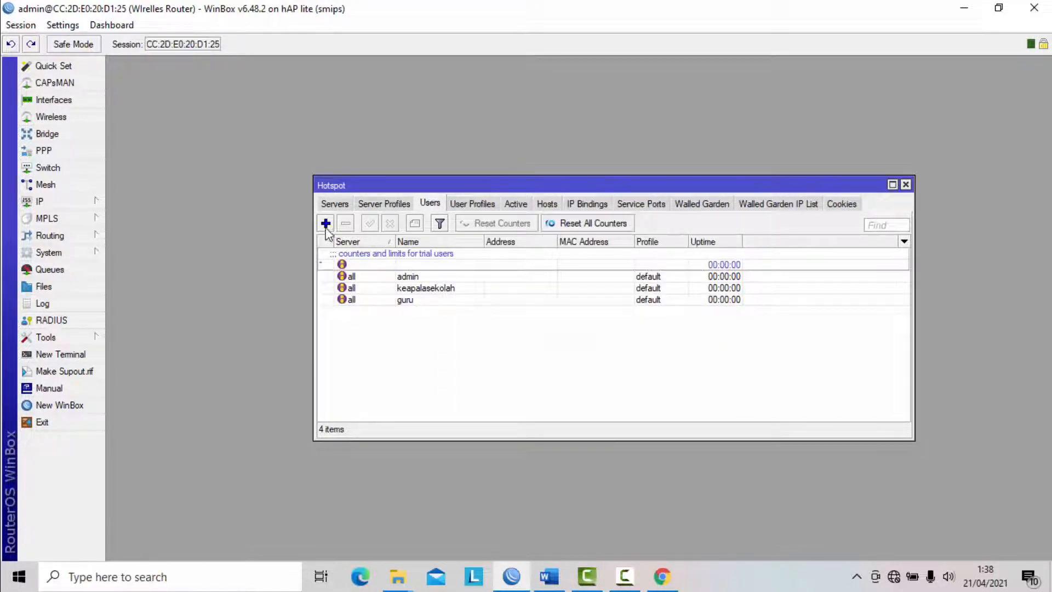
# - Create a hotspot user named siswa with a password and the default profile, and close the Hotspot window
pyautogui.click(325, 223)
pyautogui.doubleClick(559, 264)
pyautogui.write('siswa')
pyautogui.write('***')
pyautogui.click(662, 266)
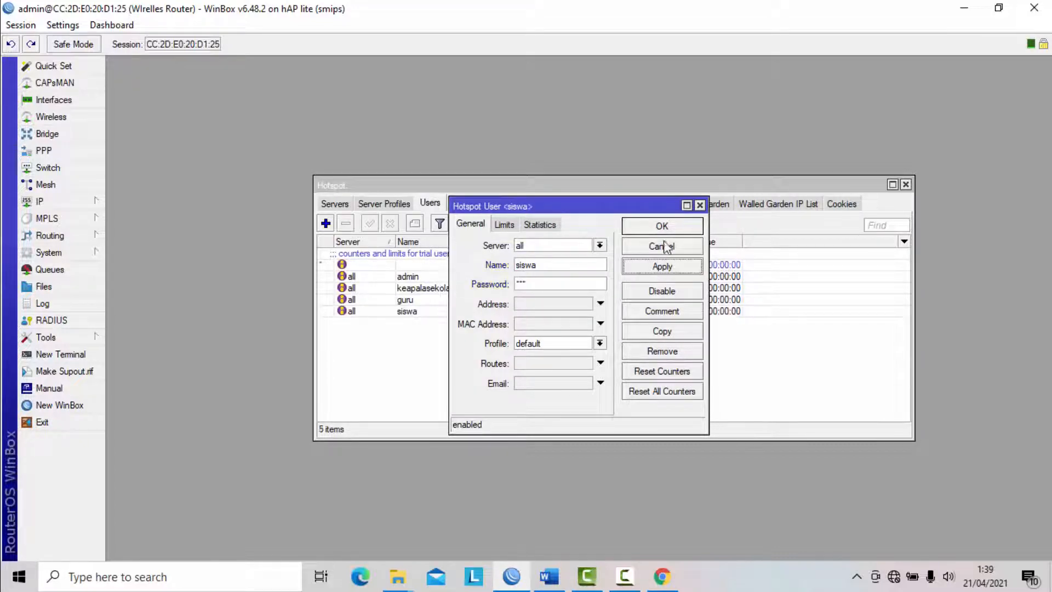
pyautogui.click(664, 226)
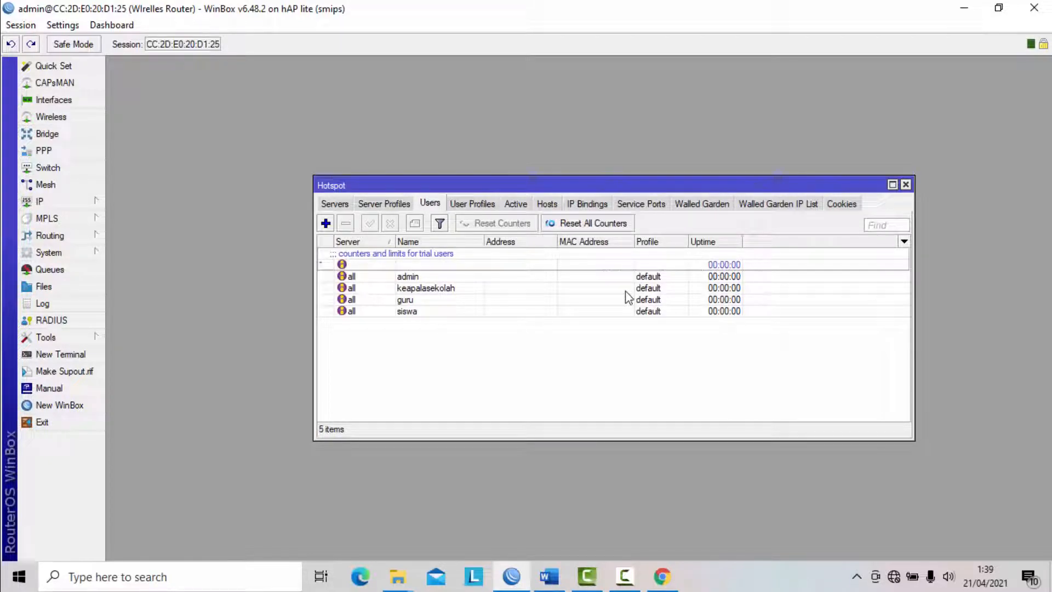
pyautogui.click(465, 204)
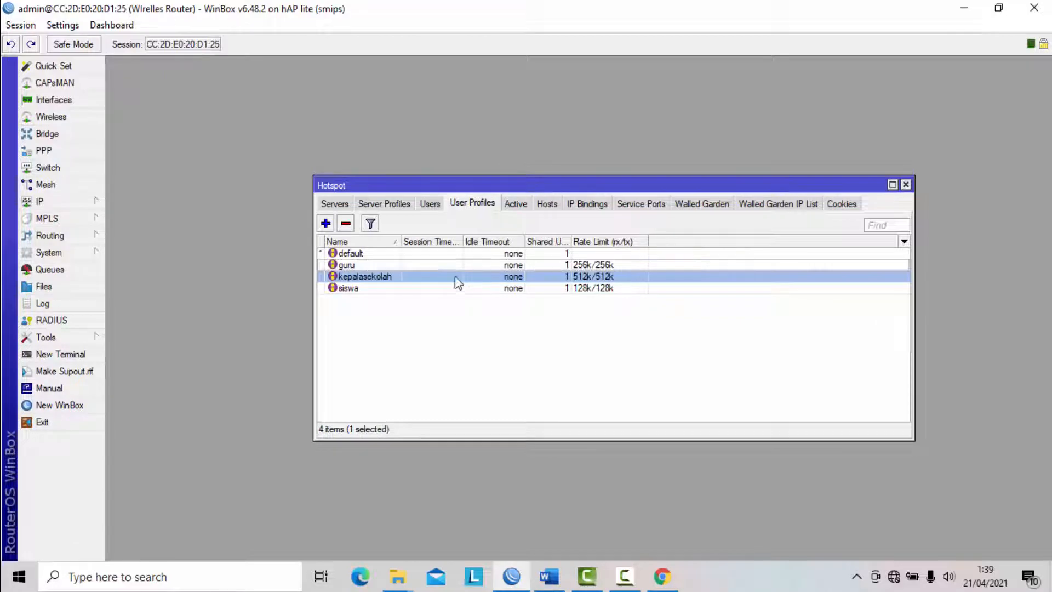
pyautogui.click(905, 184)
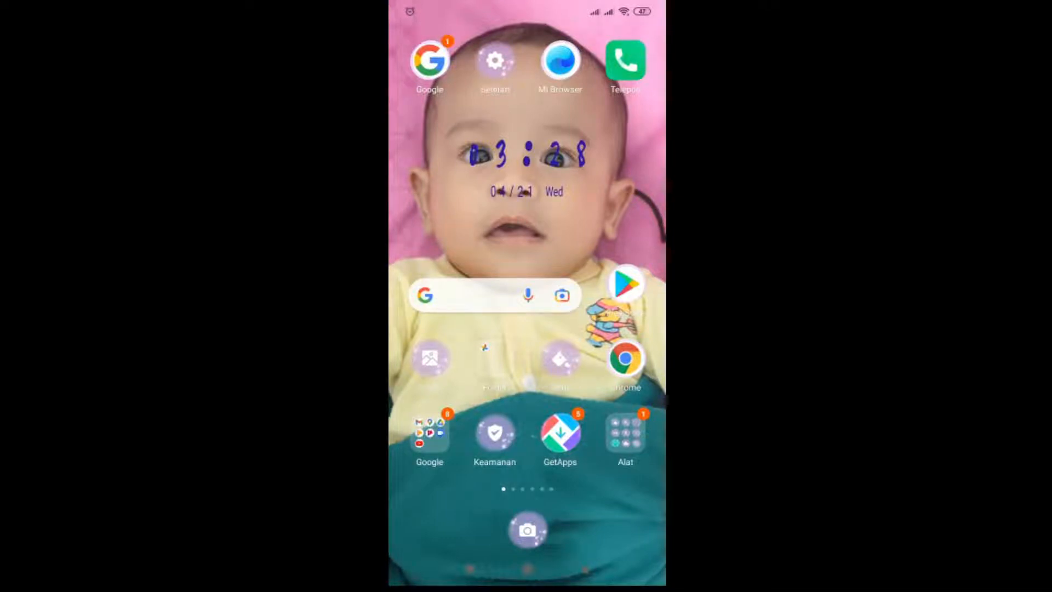
# - Switch to the Android phone and connect its Wi-Fi to the UKK_200 network
pyautogui.moveTo(527, 7); pyautogui.dragTo(527, 285)
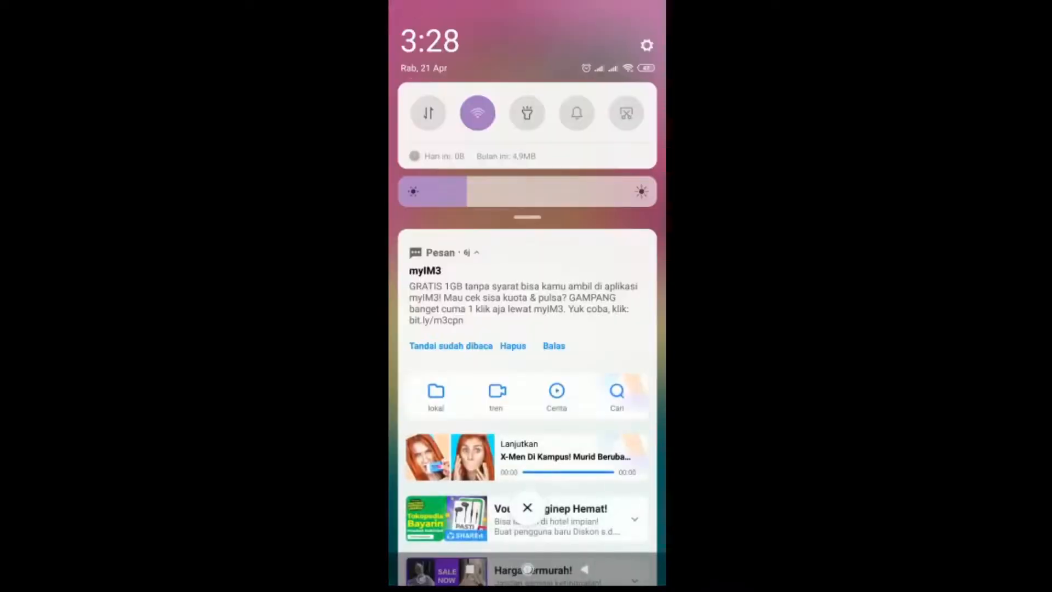
pyautogui.click(477, 113)
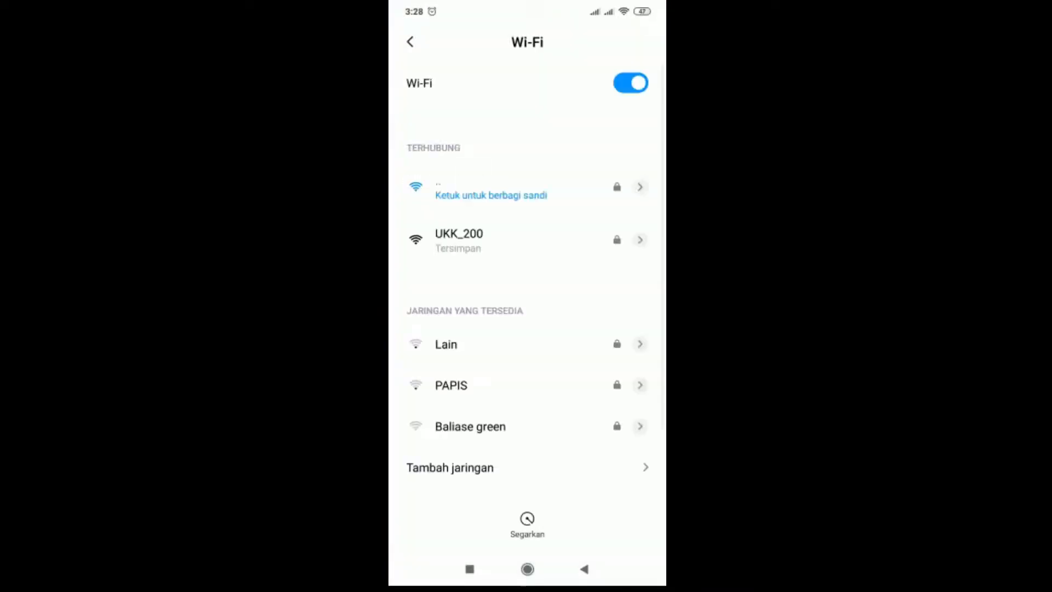
pyautogui.click(459, 240)
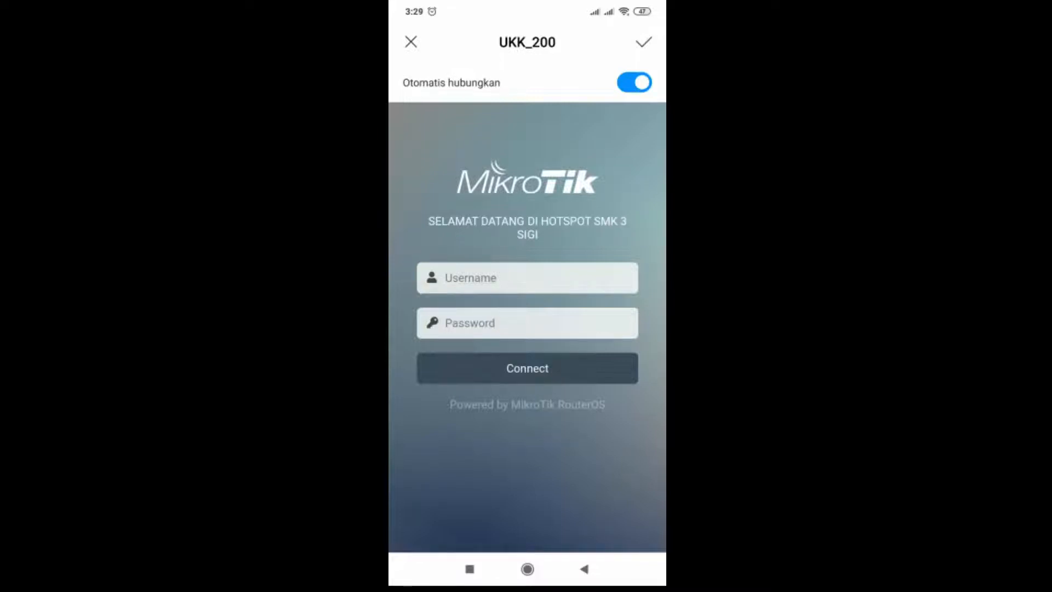
# - Log in to the hotspot portal with the username kepalasekolah and its password
pyautogui.click(527, 277)
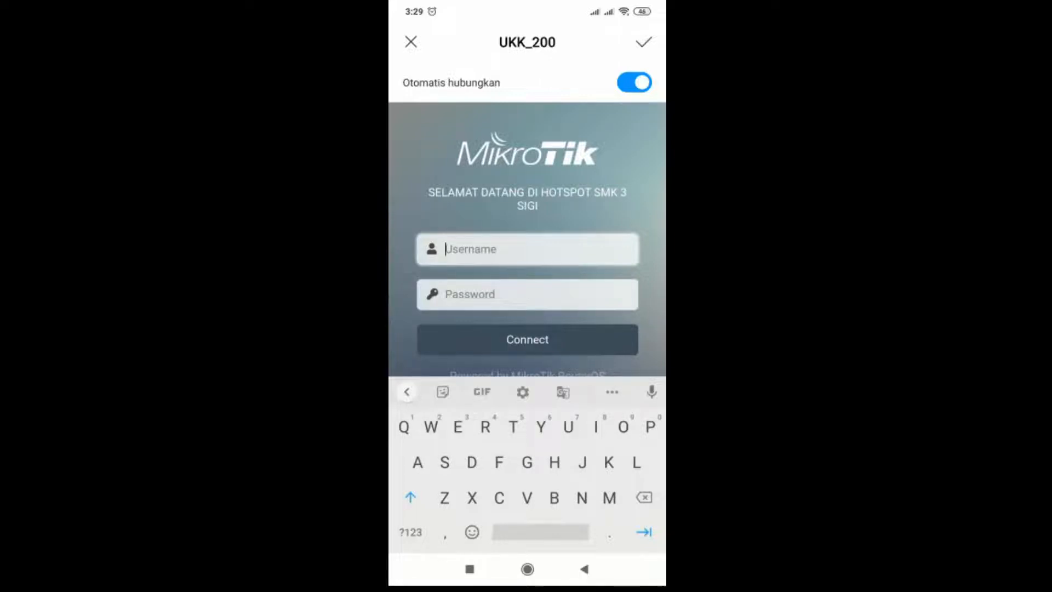
pyautogui.press('shift')
pyautogui.write('keal')
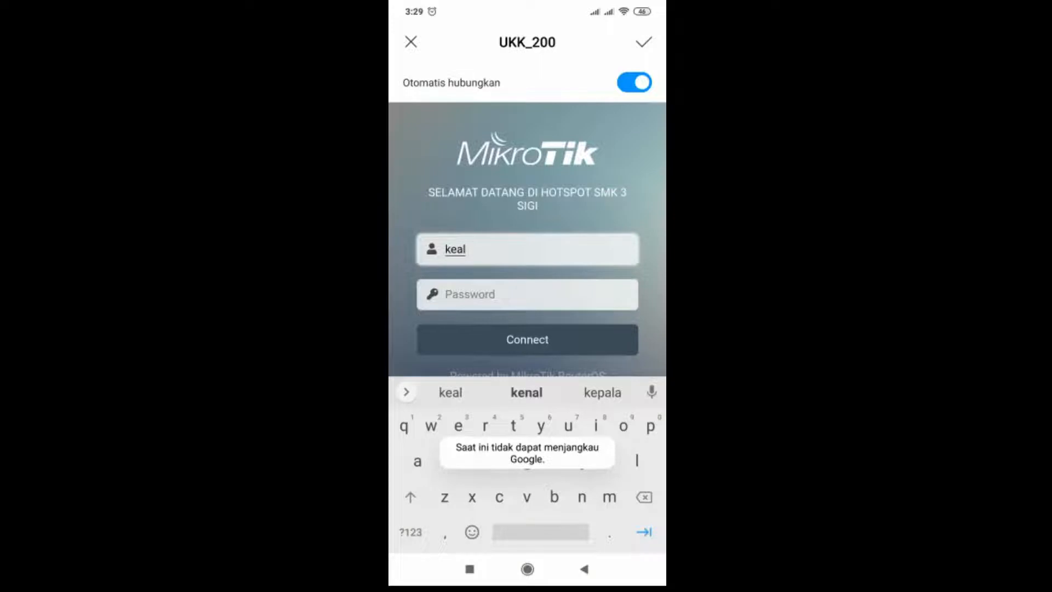
pyautogui.press('BackSpace')
pyautogui.press('BackSpace')
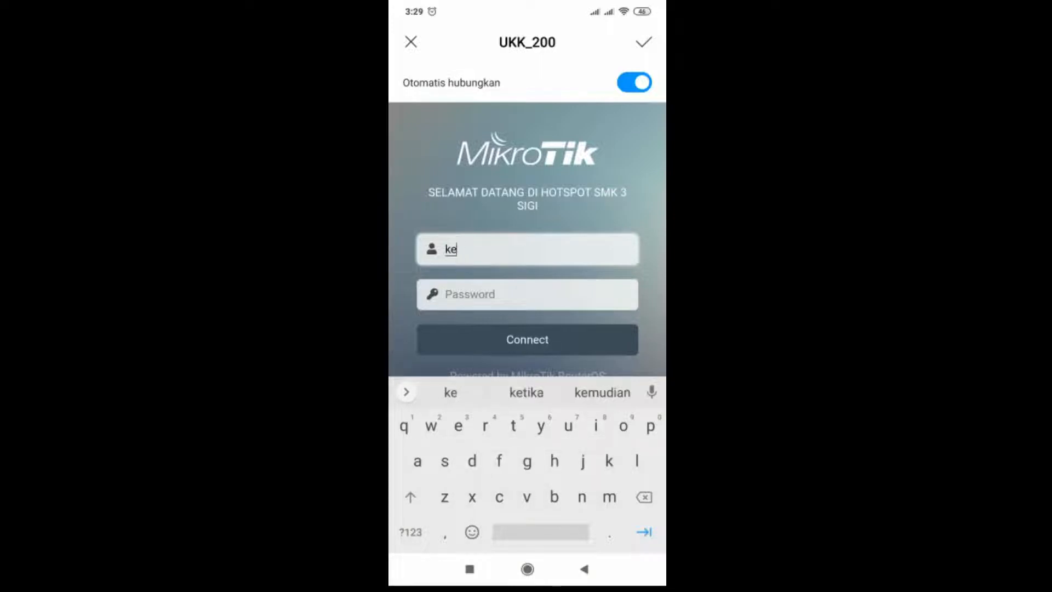
pyautogui.write('pala')
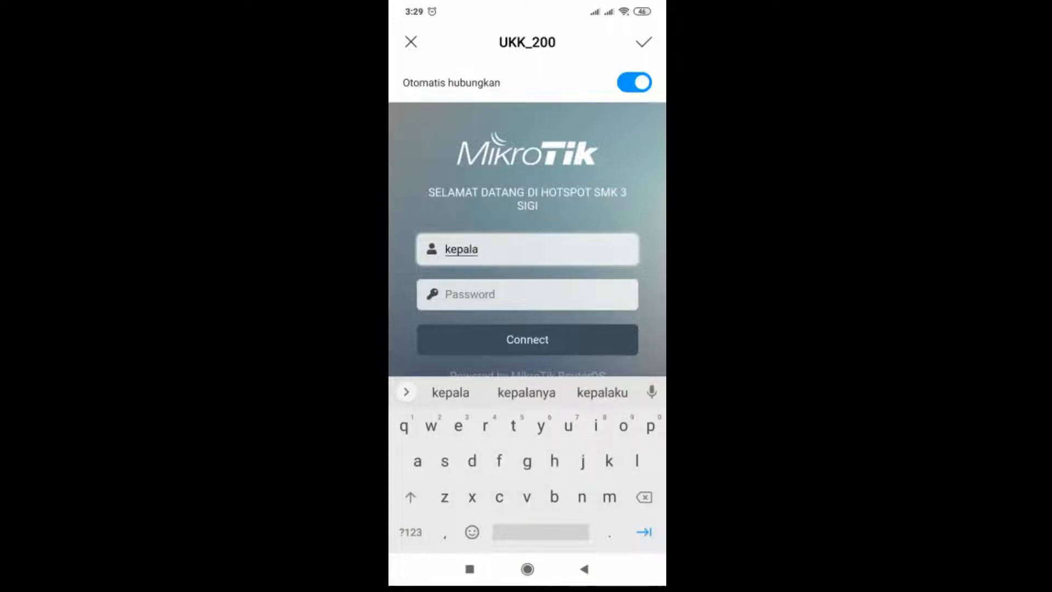
pyautogui.write('se')
pyautogui.click(526, 392)
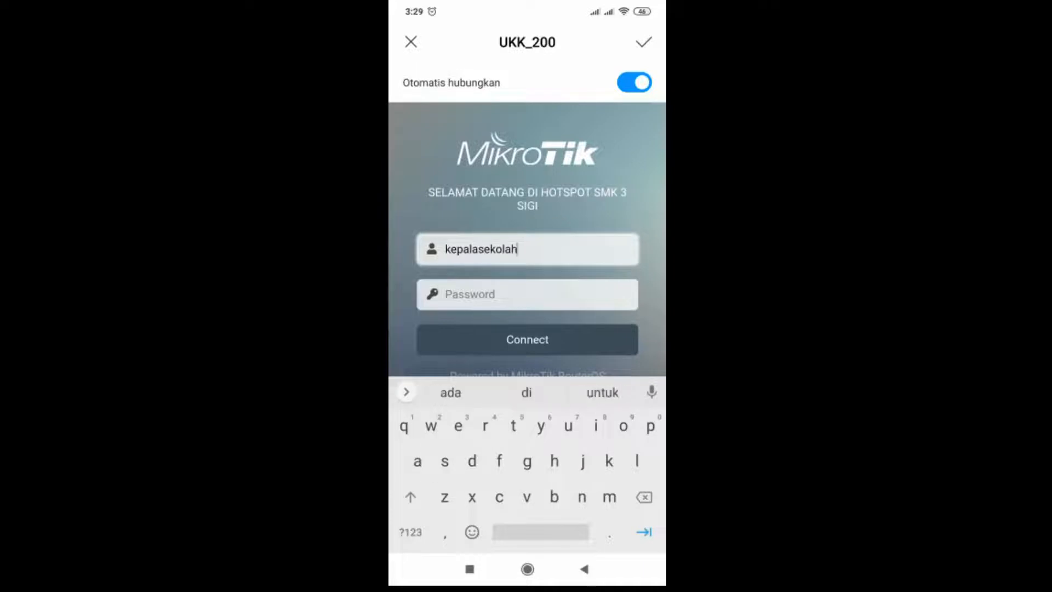
pyautogui.click(527, 294)
pyautogui.write('123')
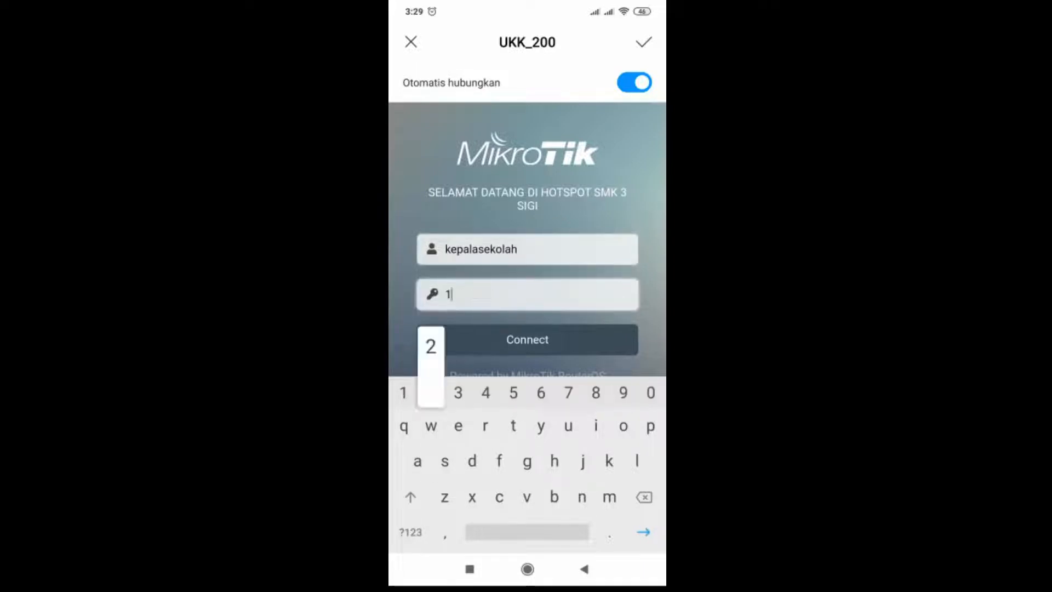
pyautogui.click(527, 339)
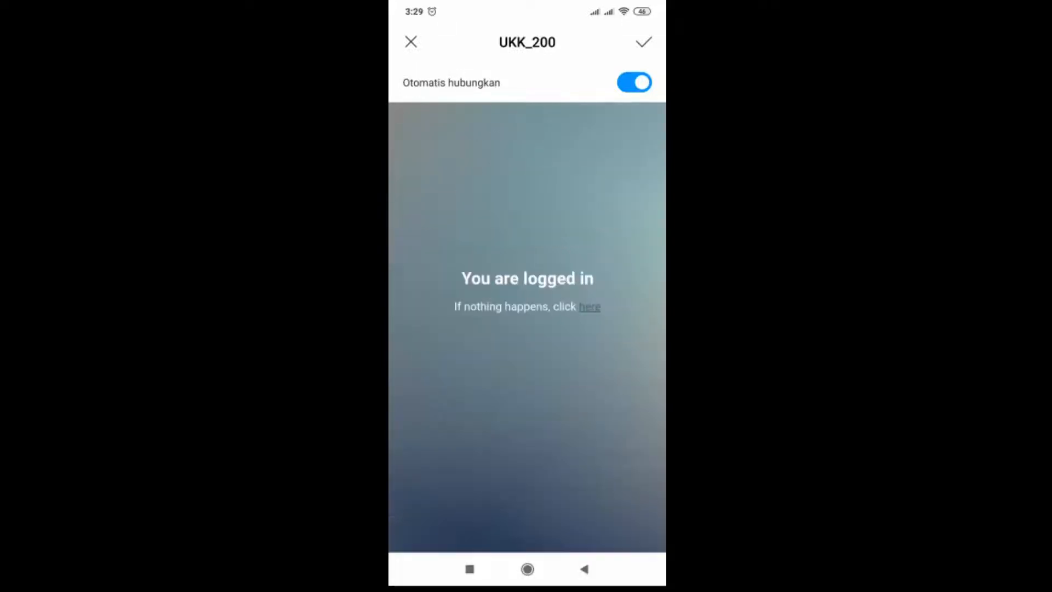
# - Switch to the Speedtest app and run a speed test on the hotspot connection
pyautogui.click(527, 569)
pyautogui.moveTo(613, 329); pyautogui.dragTo(438, 329)
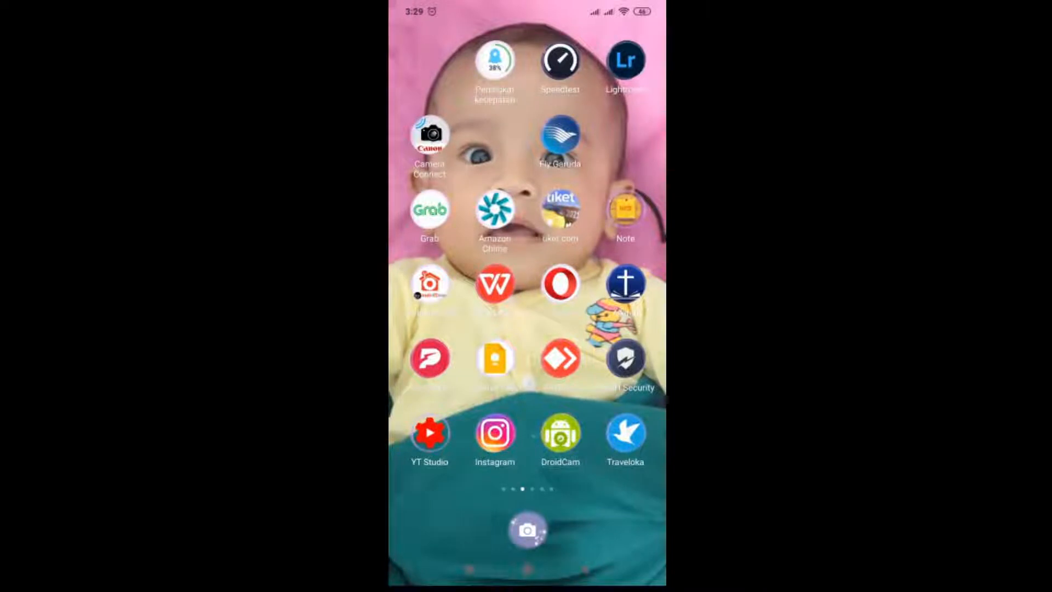
pyautogui.click(559, 60)
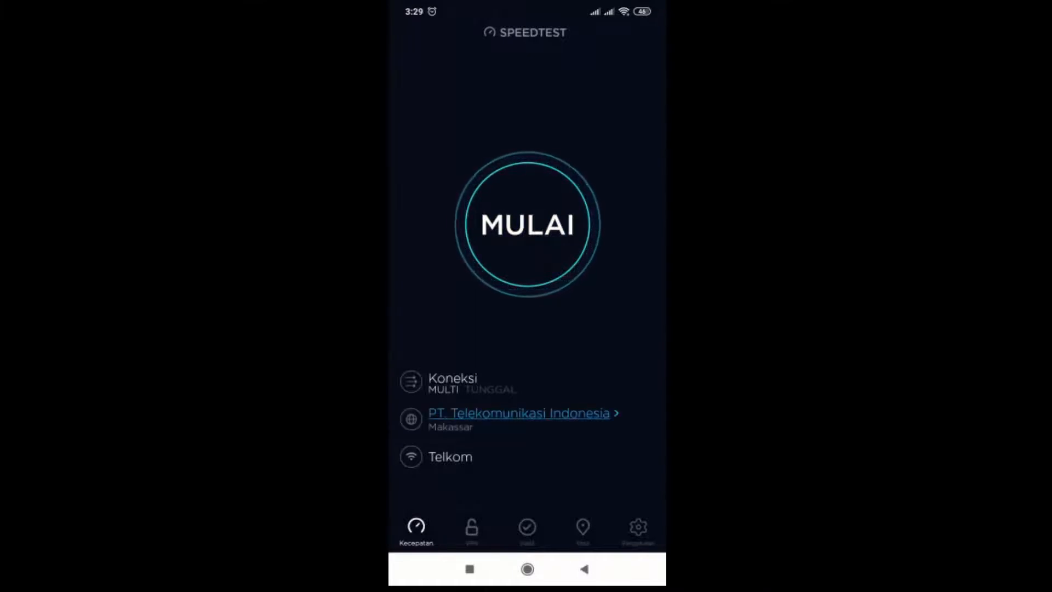
pyautogui.click(527, 225)
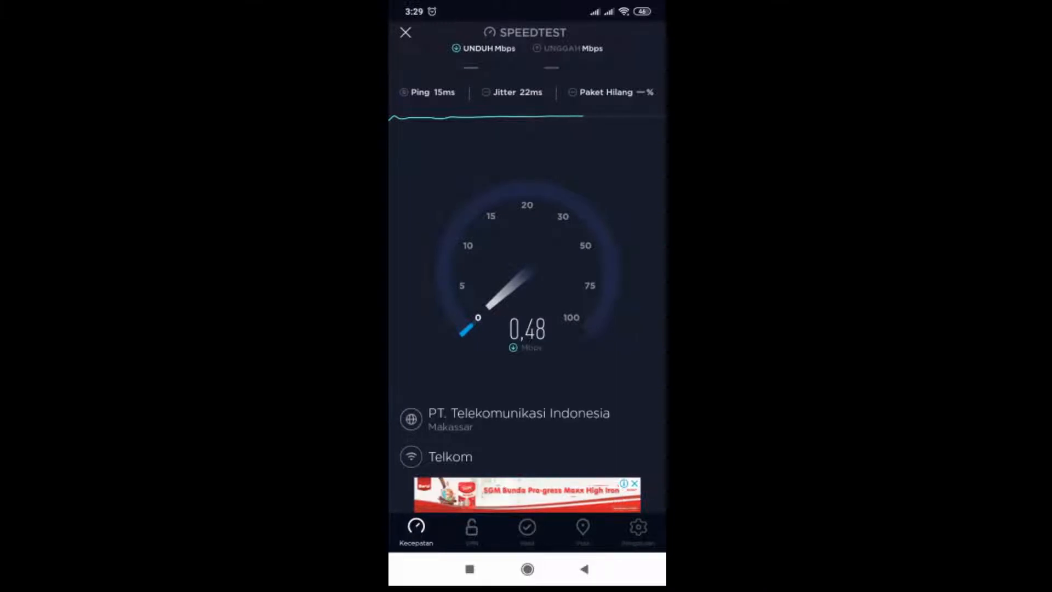
pyautogui.click(469, 568)
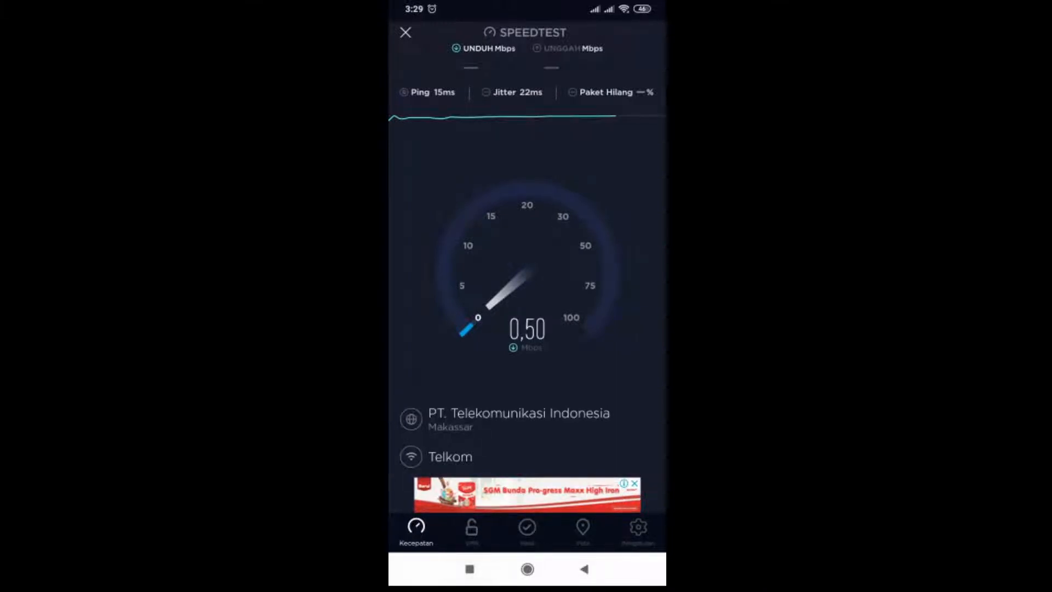
pyautogui.click(461, 313)
pyautogui.click(470, 569)
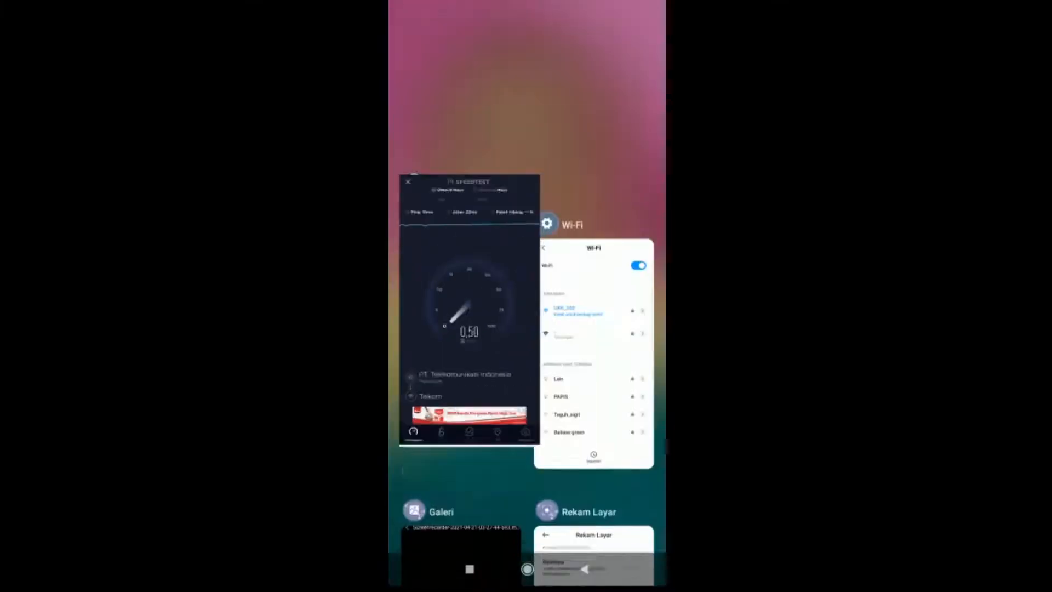
pyautogui.scroll(-2, 527, 339)
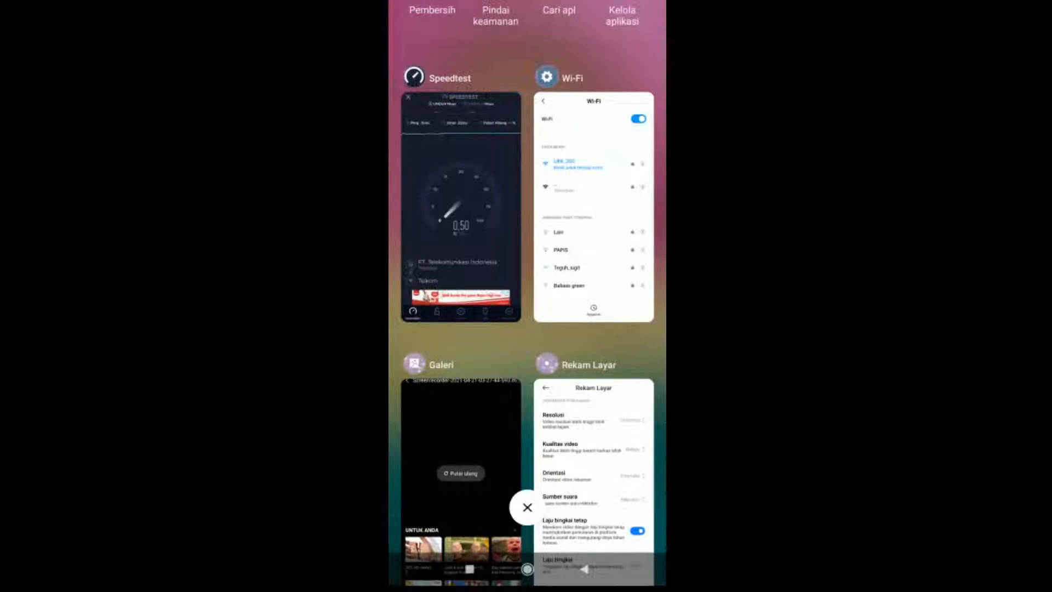
# - Switch to Chrome, load the hotspot status page at portalsmk.sch.id and log out of the kepalasekolah session
pyautogui.click(527, 569)
pyautogui.moveTo(460, 339); pyautogui.dragTo(602, 339)
pyautogui.click(623, 357)
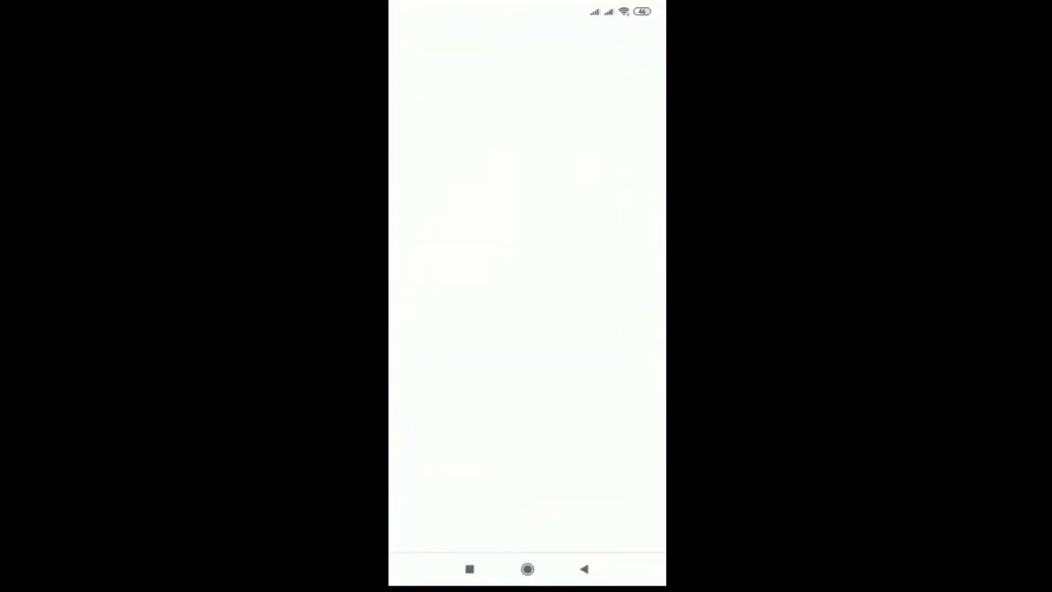
pyautogui.click(521, 41)
pyautogui.write('port')
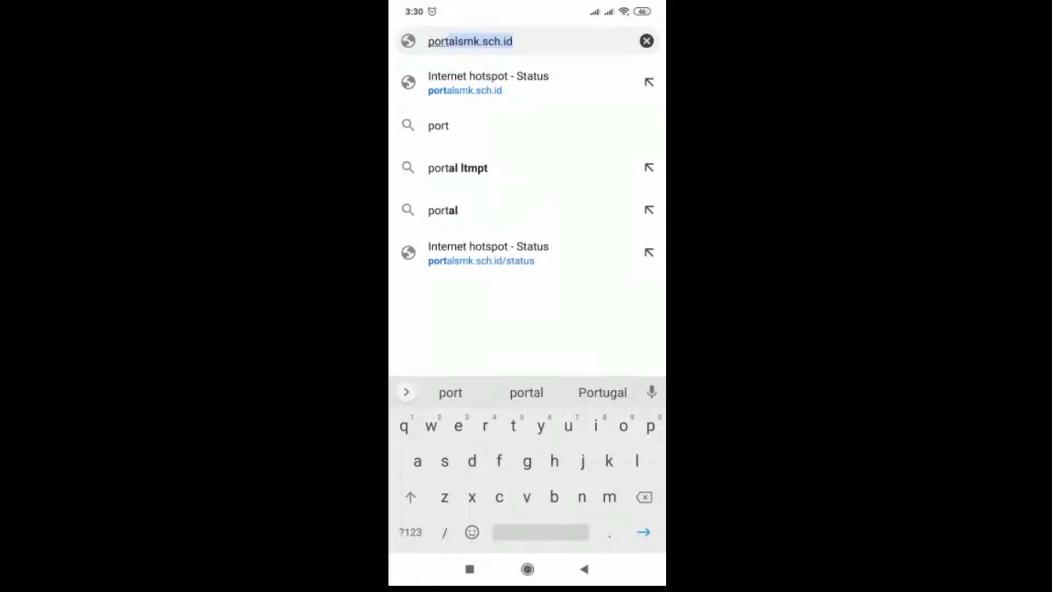
pyautogui.click(513, 41)
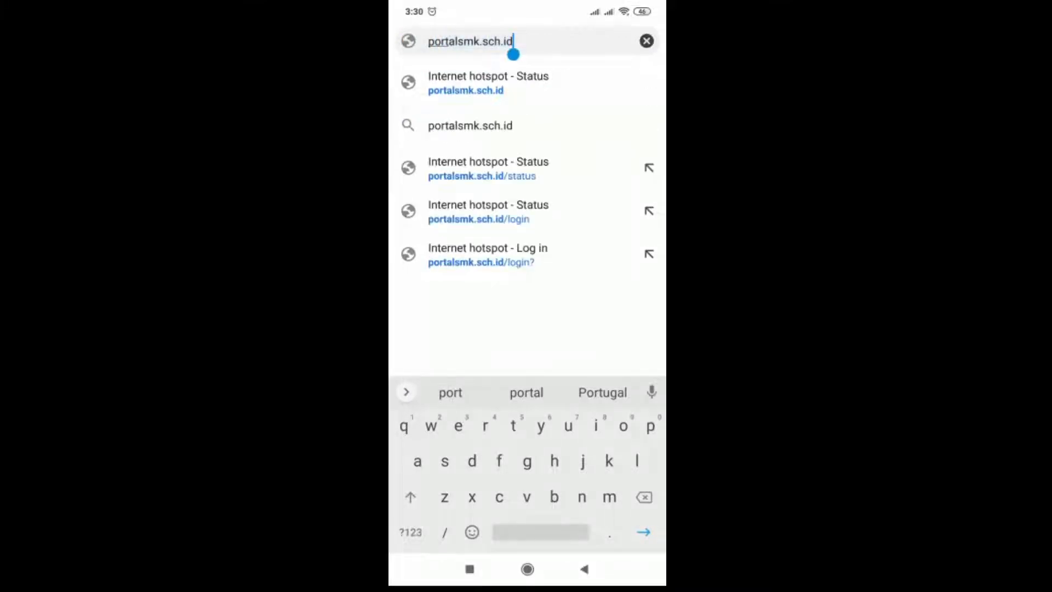
pyautogui.press('Return')
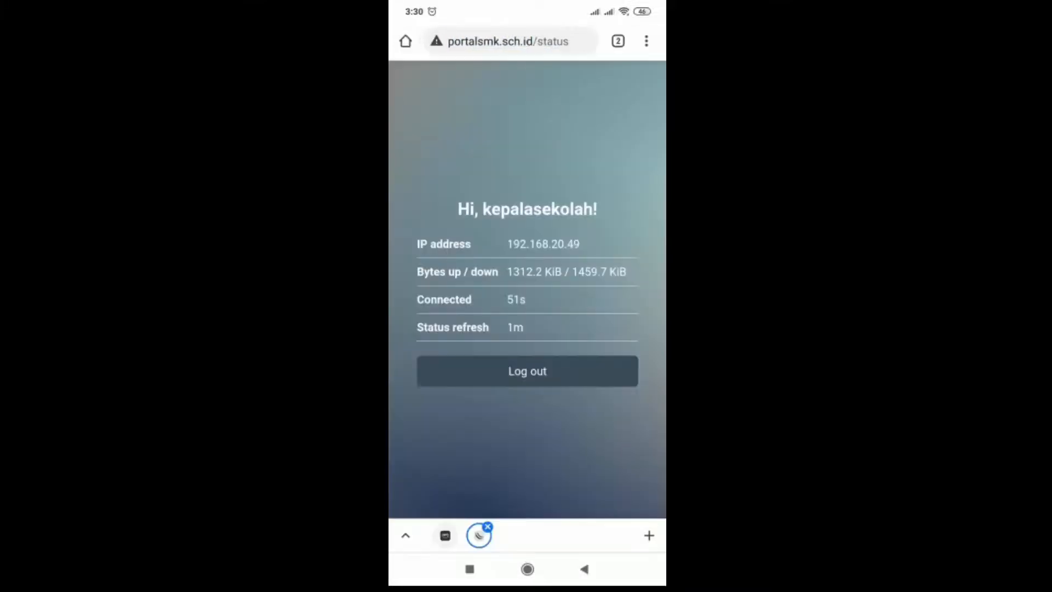
pyautogui.click(527, 371)
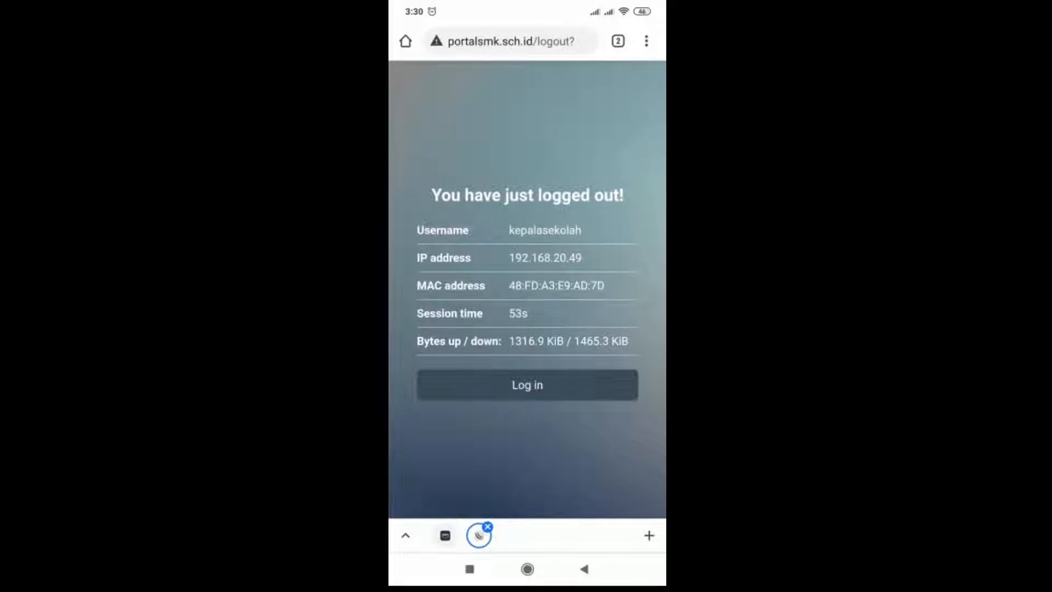
# - Reload the hotspot portal at portalsmk.sch.id and return to its login form
pyautogui.click(510, 41)
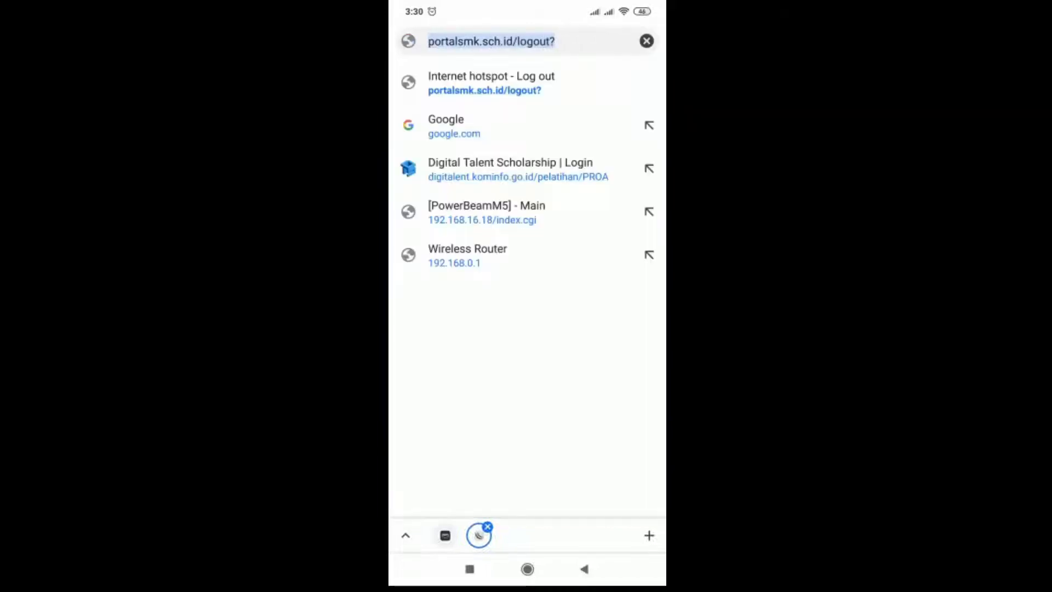
pyautogui.click(643, 531)
pyautogui.click(566, 219)
pyautogui.click(527, 277)
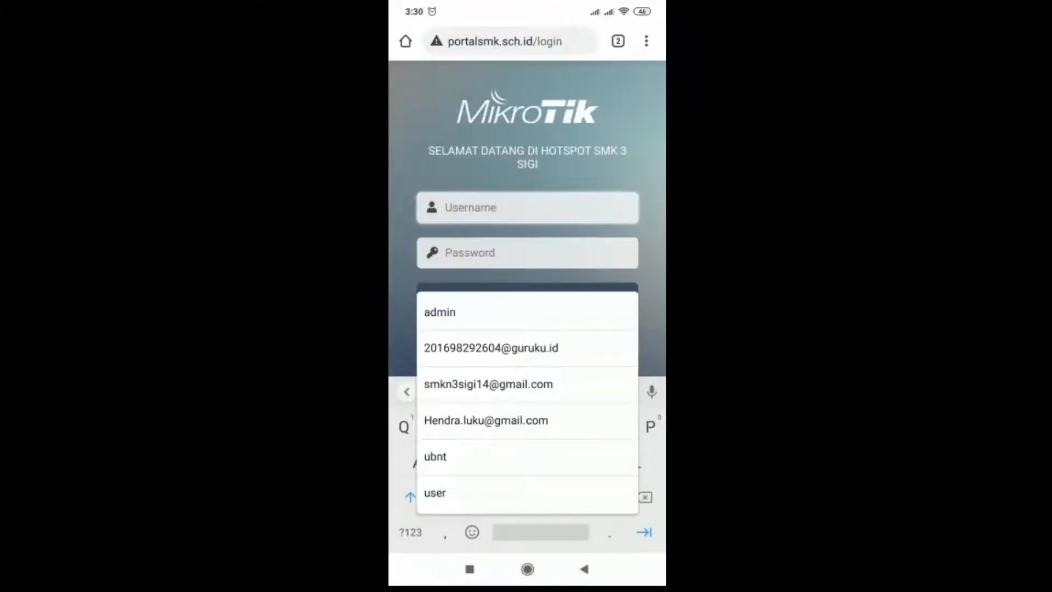
pyautogui.click(584, 569)
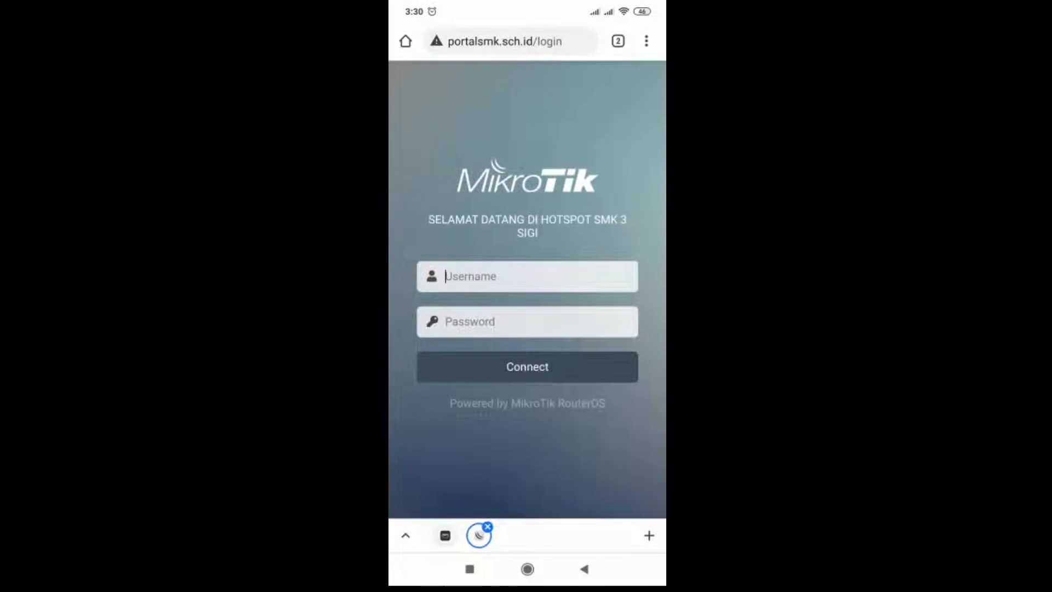
# - Log in to the hotspot with the username guru and its password, and dismiss the offer to save the password
pyautogui.click(527, 276)
pyautogui.write('a')
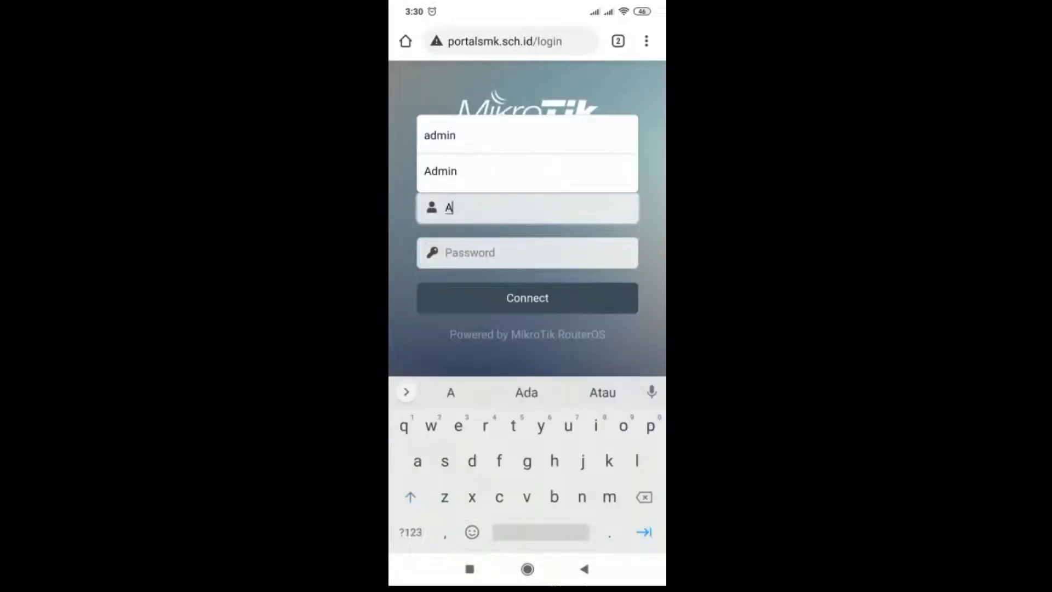
pyautogui.press('BackSpace')
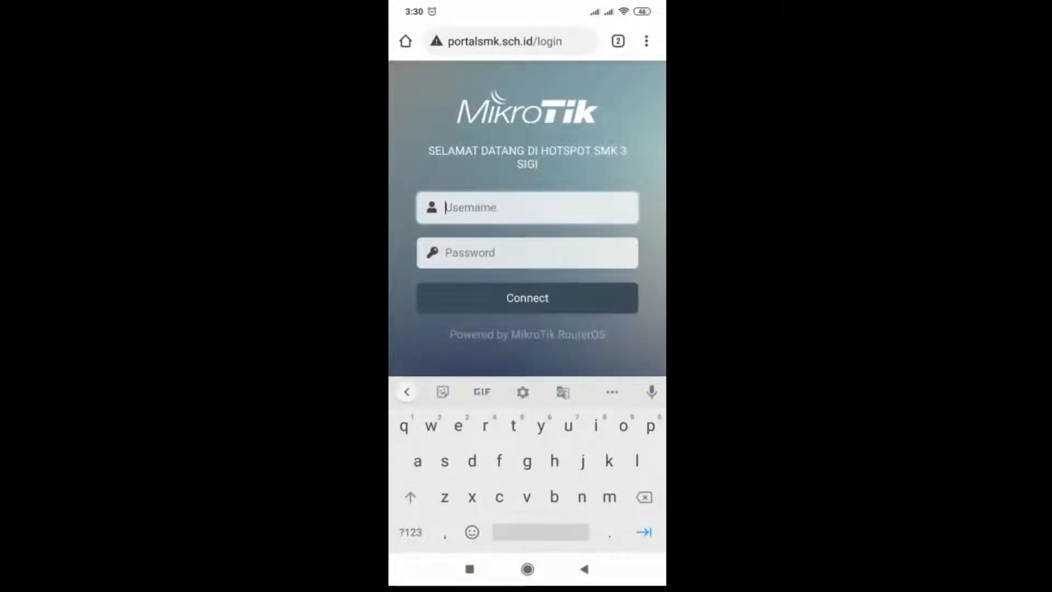
pyautogui.write('guru')
pyautogui.click(527, 253)
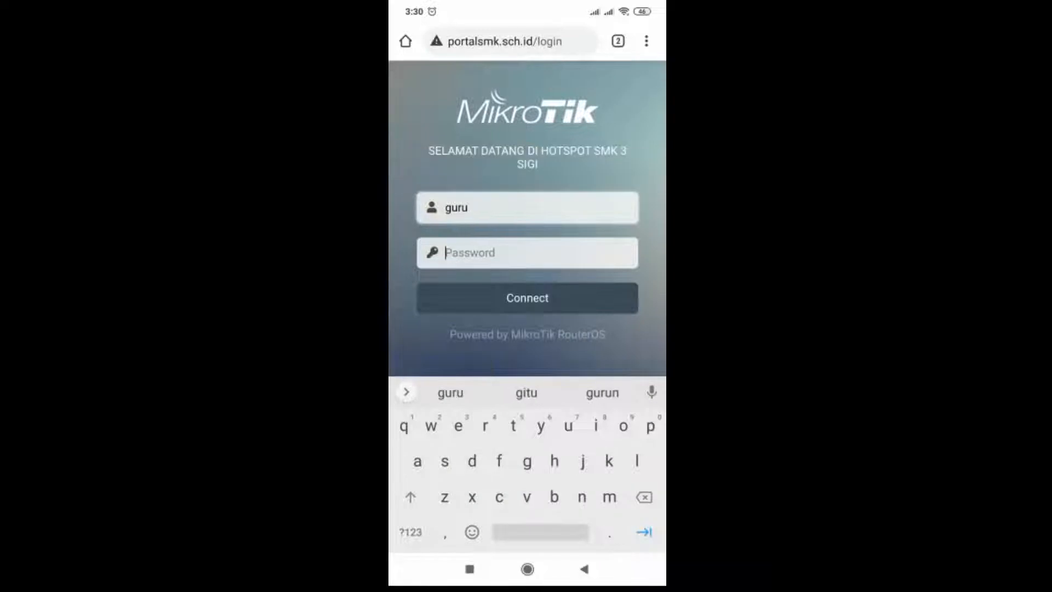
pyautogui.write('45')
pyautogui.write('6')
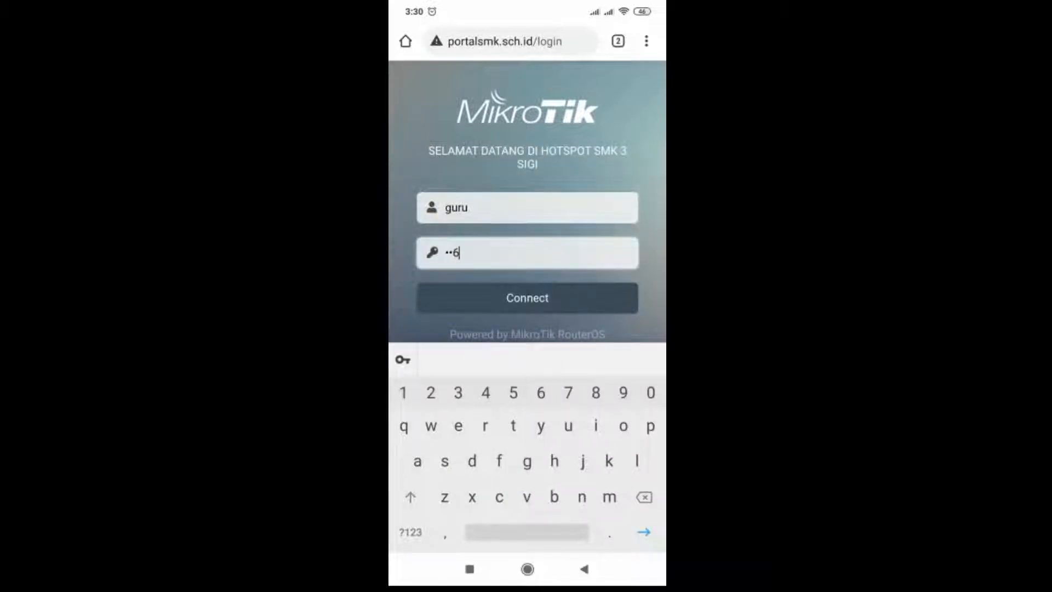
pyautogui.press('Return')
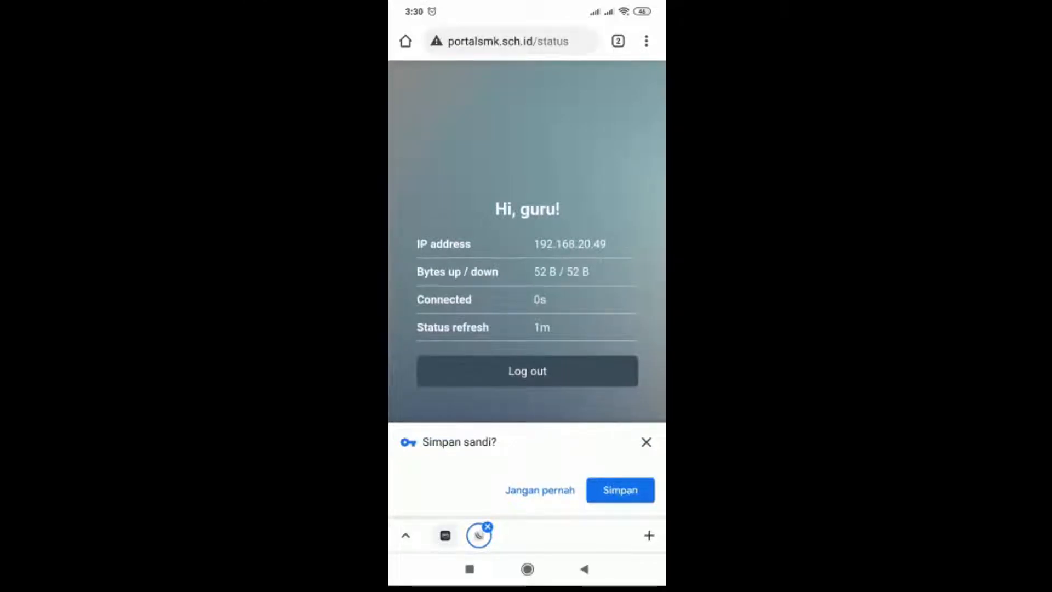
pyautogui.click(646, 442)
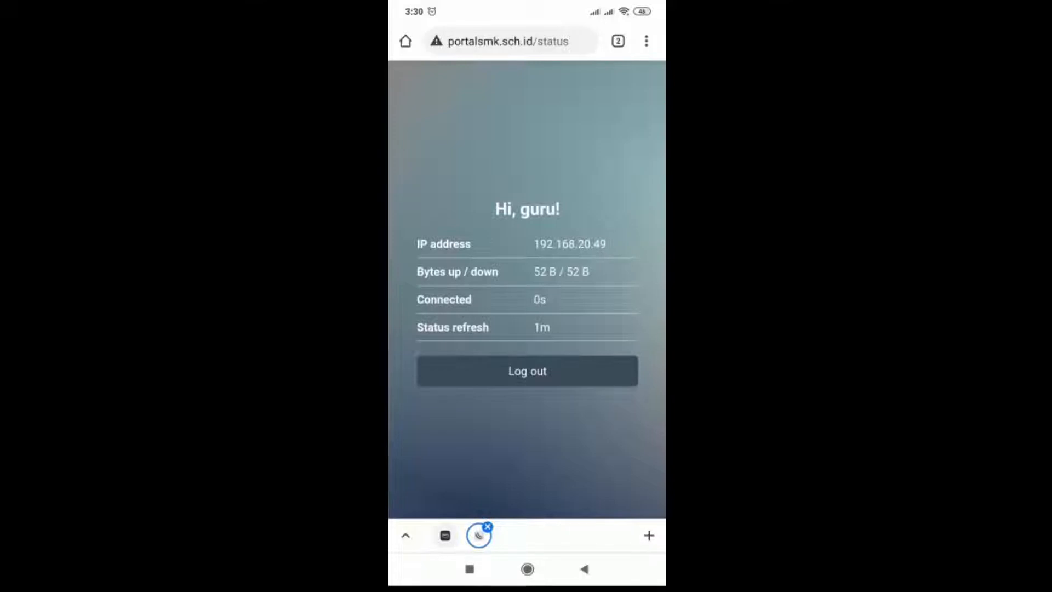
# - Log out of the guru hotspot session and reopen the portal's login page
pyautogui.click(469, 569)
pyautogui.click(461, 313)
pyautogui.click(526, 371)
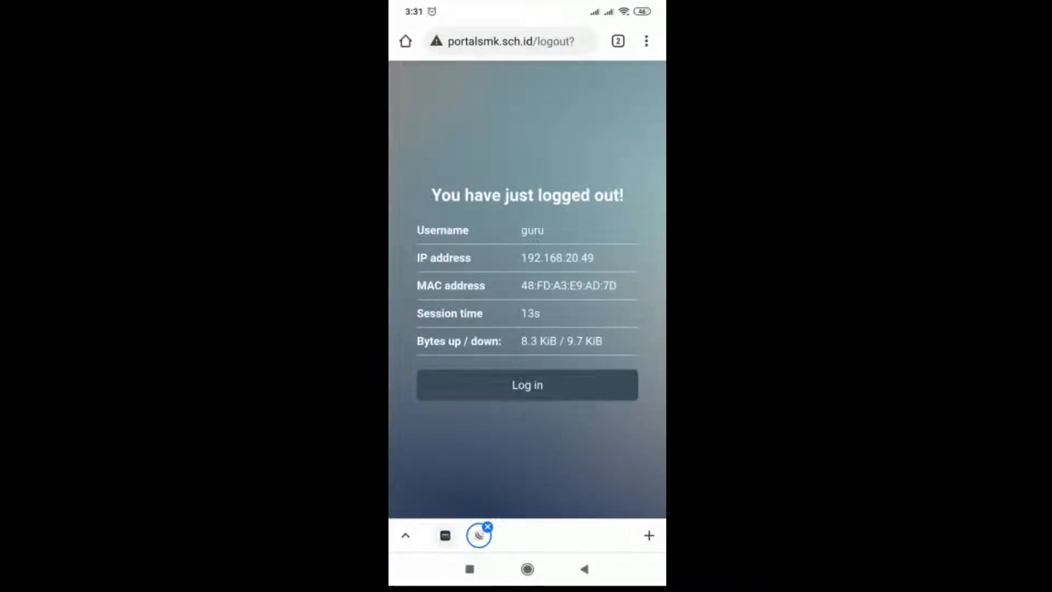
pyautogui.click(511, 41)
pyautogui.click(643, 532)
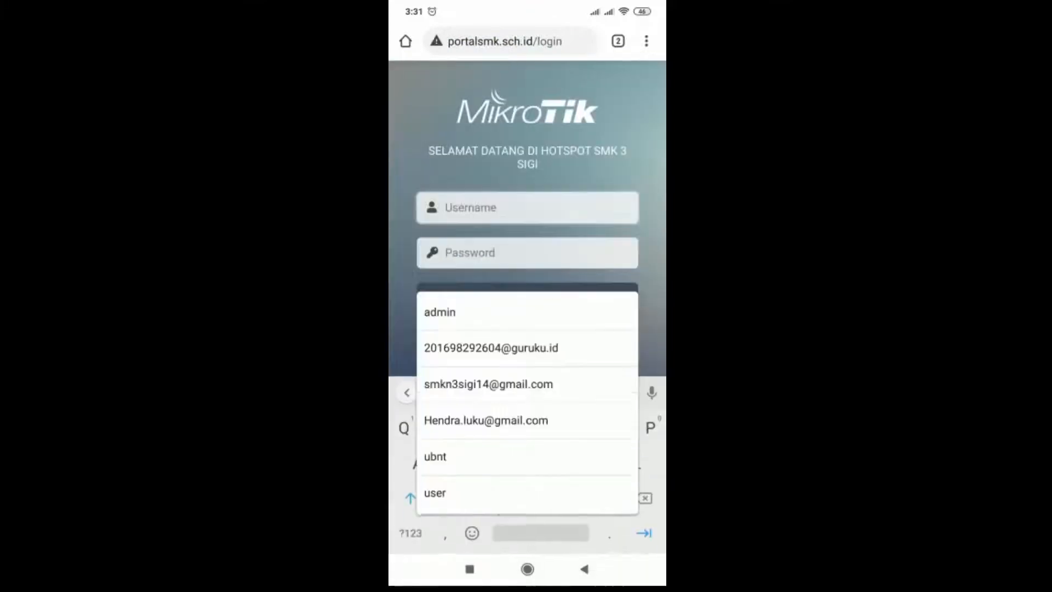
# - Log in to the hotspot with the username siswa and its password, declining to save the password
pyautogui.write('A')
pyautogui.press('BackSpace')
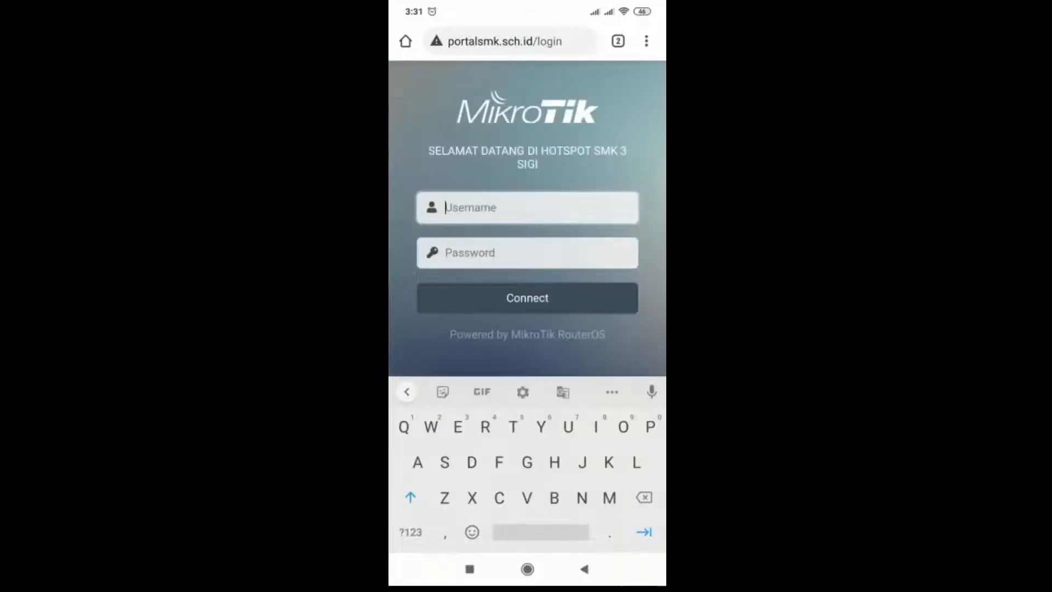
pyautogui.write('saya')
pyautogui.press('BackSpace')
pyautogui.press('BackSpace')
pyautogui.press('BackSpace')
pyautogui.write('i')
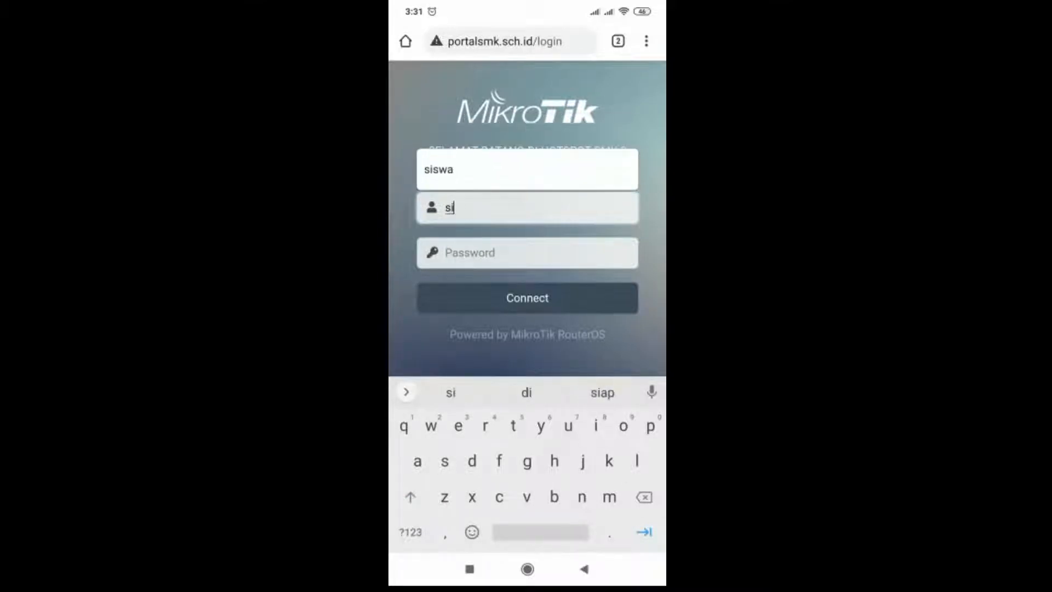
pyautogui.write('swa')
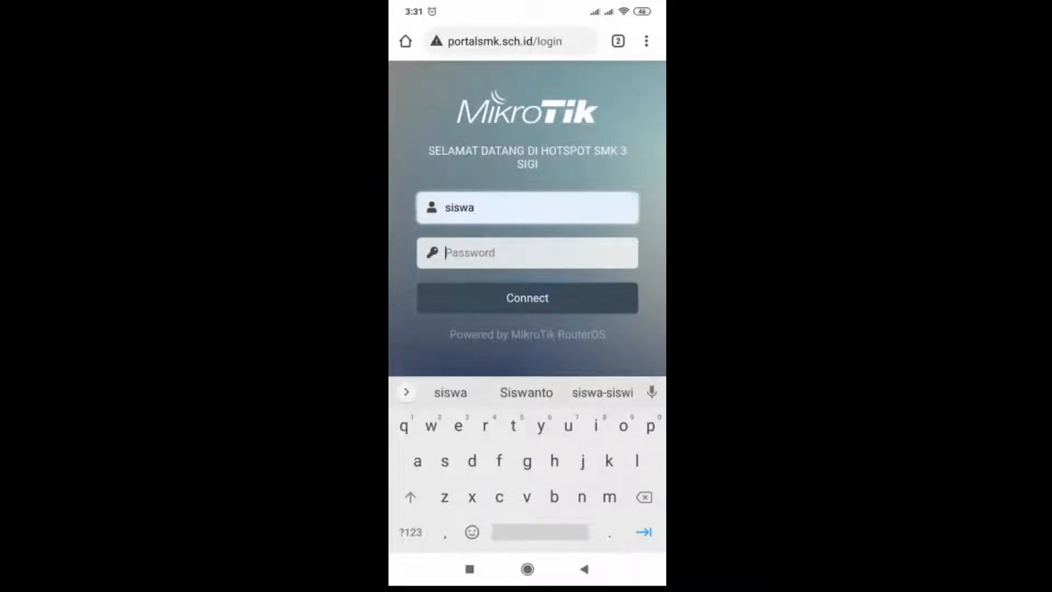
pyautogui.click(515, 252)
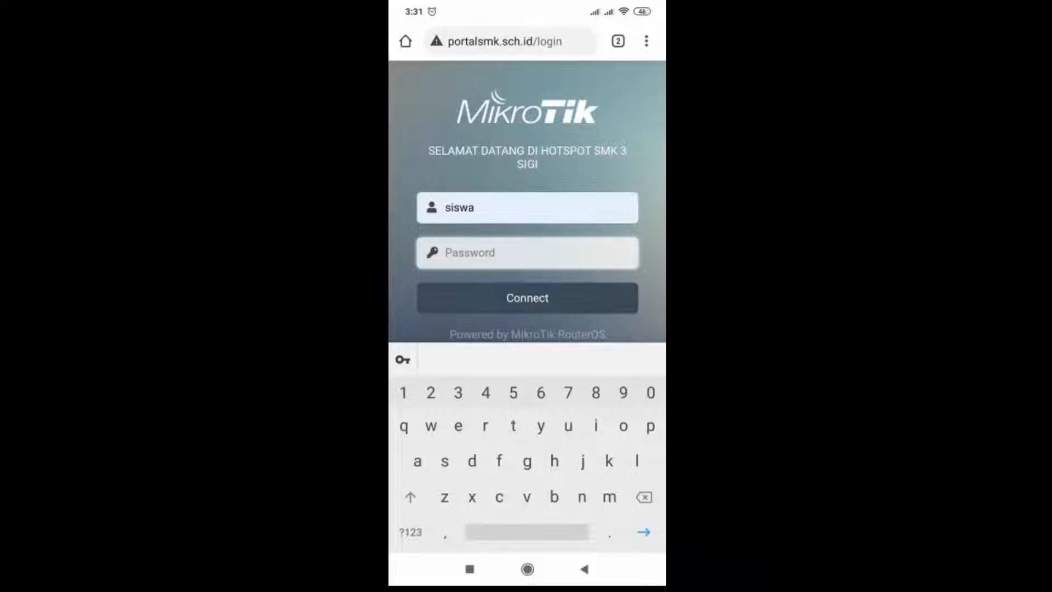
pyautogui.write('789')
pyautogui.click(527, 298)
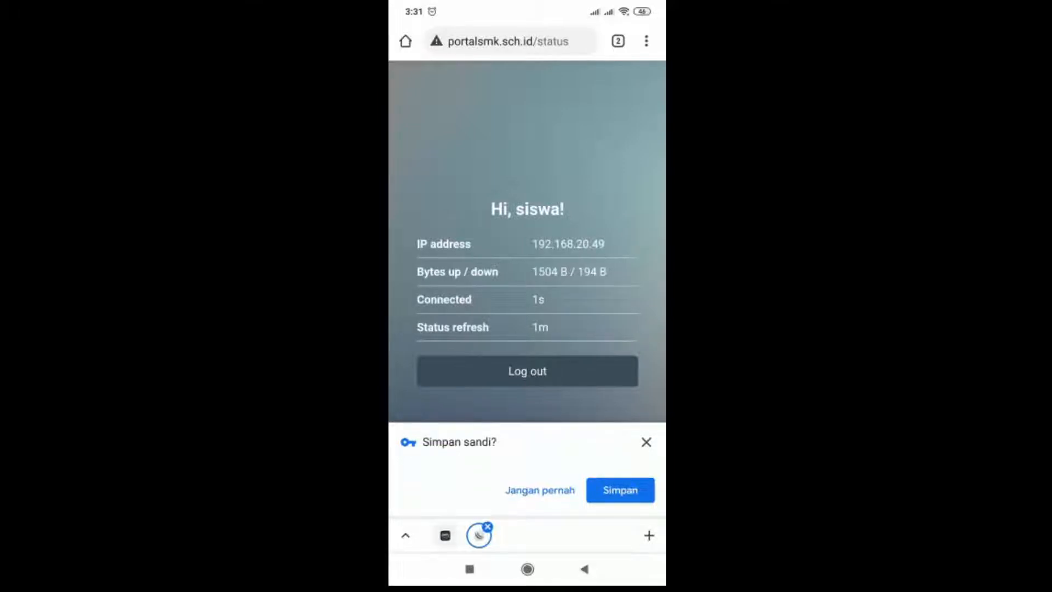
pyautogui.click(646, 442)
# - Switch to the Speedtest app, close the previous result and start a speed test for the siswa session
pyautogui.click(527, 569)
pyautogui.moveTo(614, 373); pyautogui.dragTo(439, 372)
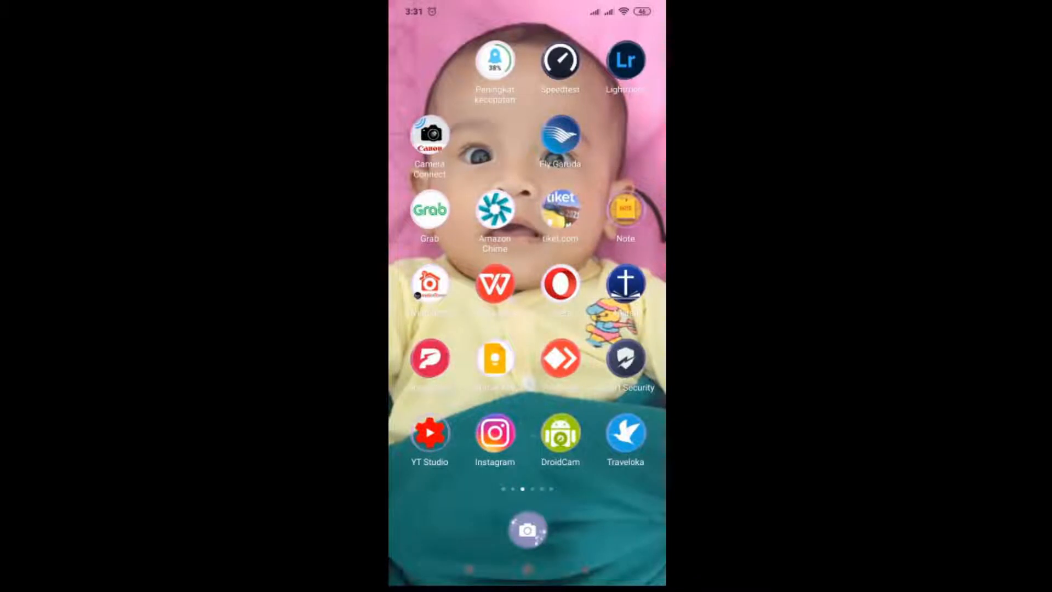
pyautogui.click(559, 61)
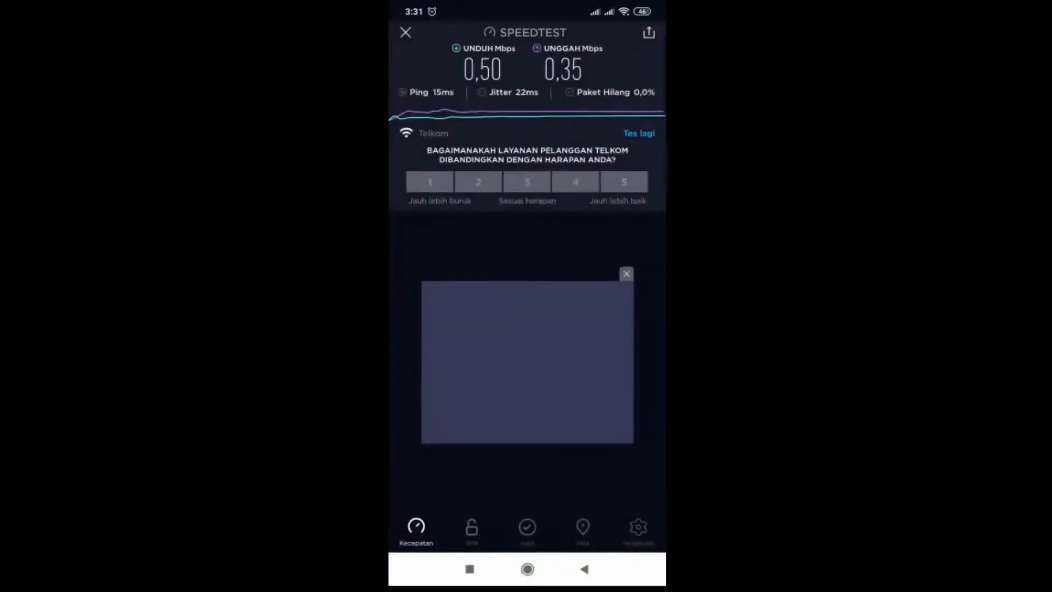
pyautogui.click(405, 33)
pyautogui.click(527, 225)
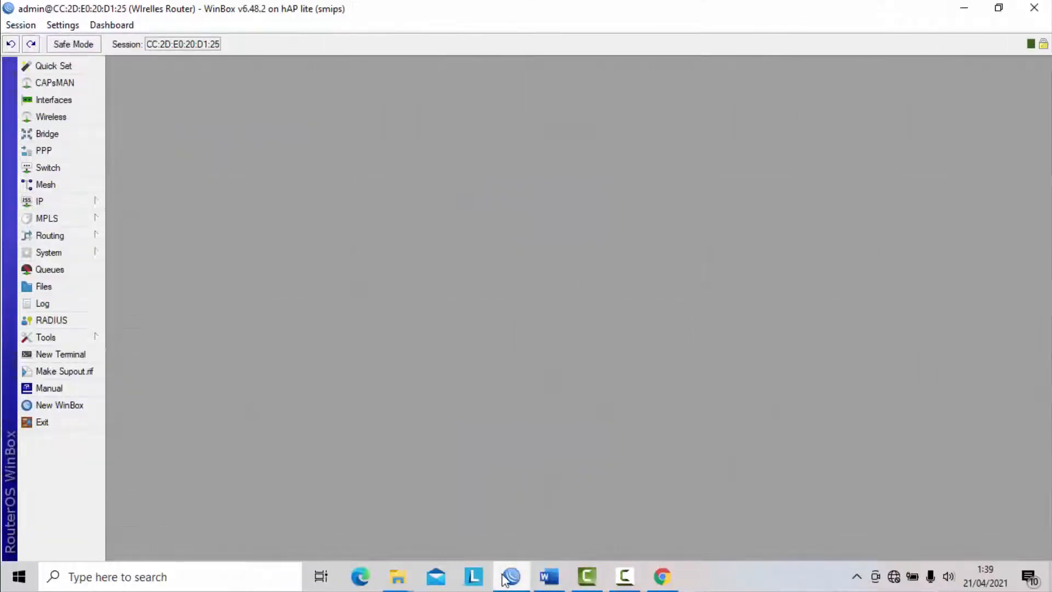
# - Switch to the exam document in Word and examine the Routerboard VLAN requirements in task 5 and the network topology diagram
pyautogui.click(545, 580)
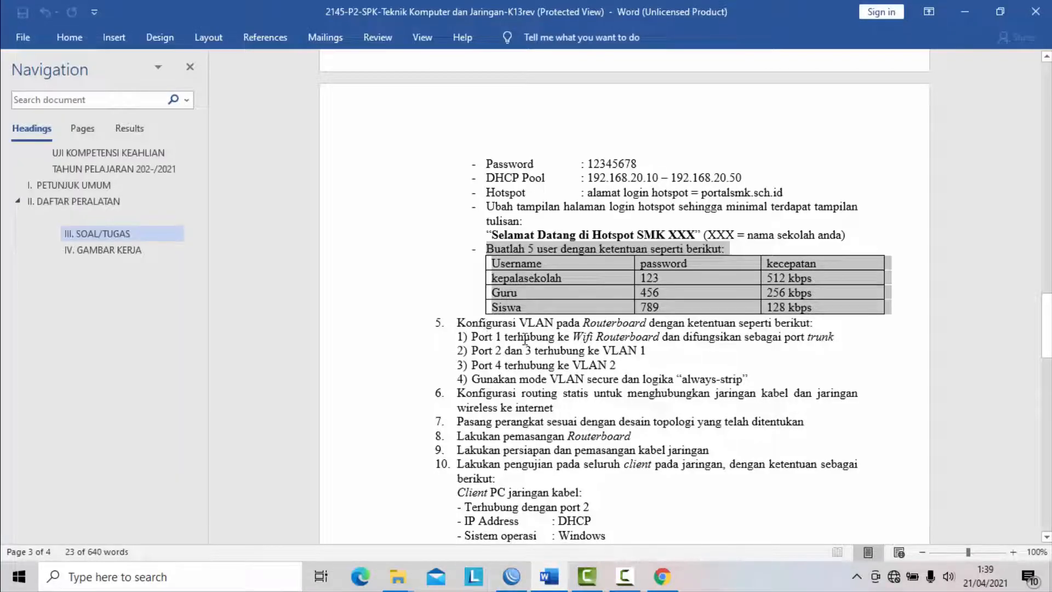
pyautogui.scroll(-1, 526, 338)
pyautogui.scroll(1, 517, 310)
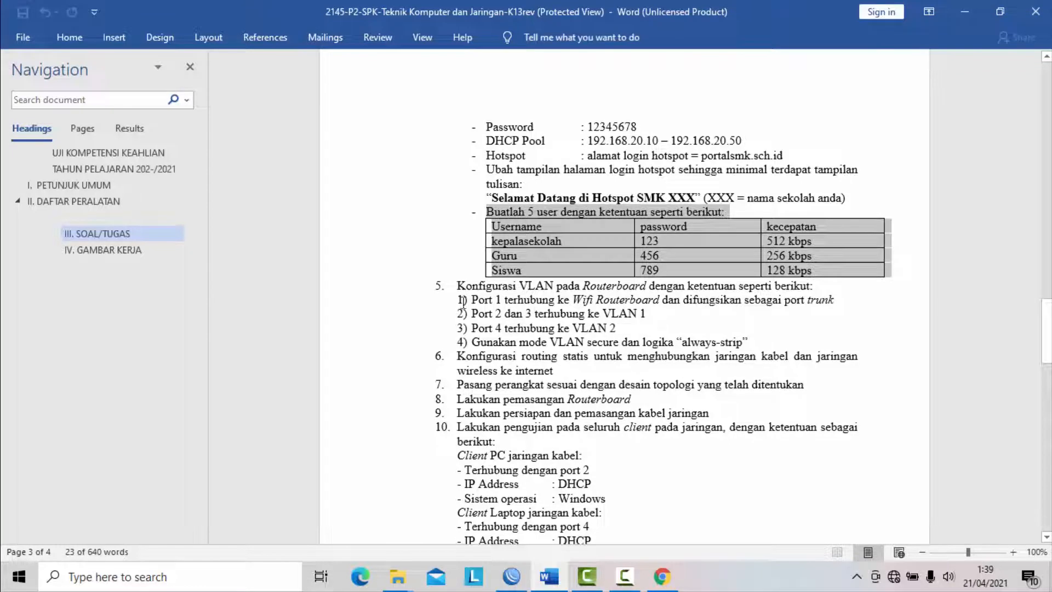
pyautogui.moveTo(457, 285); pyautogui.dragTo(757, 343)
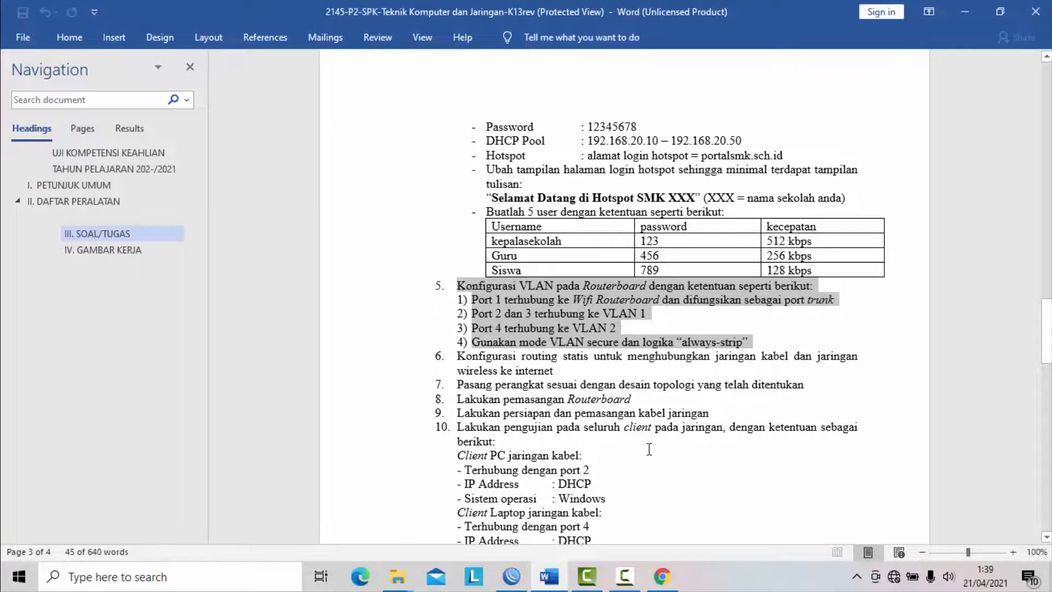
pyautogui.scroll(-12, 650, 454)
pyautogui.scroll(-8, 651, 455)
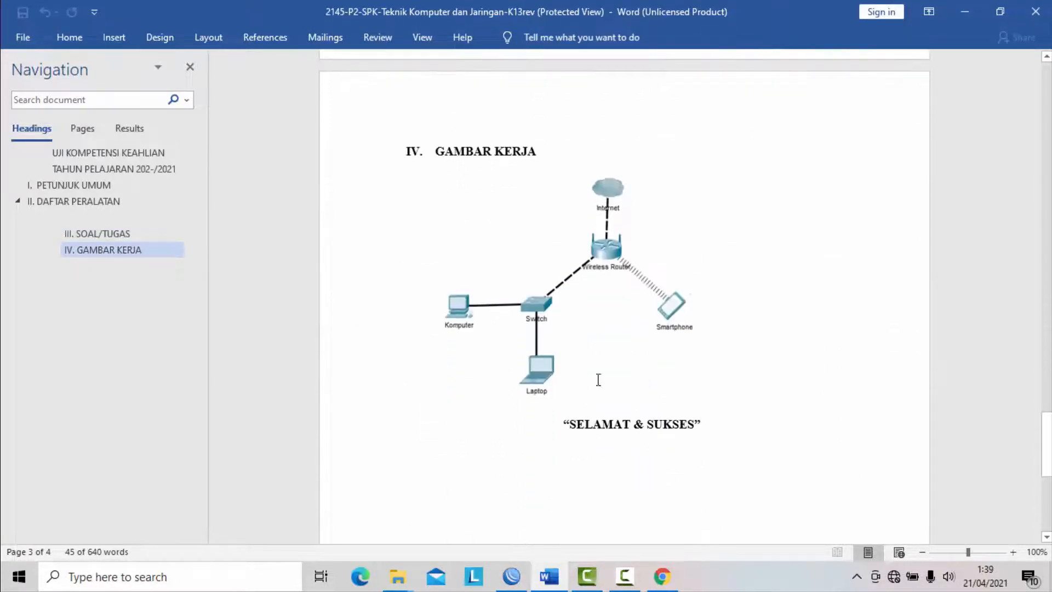
pyautogui.click(536, 305)
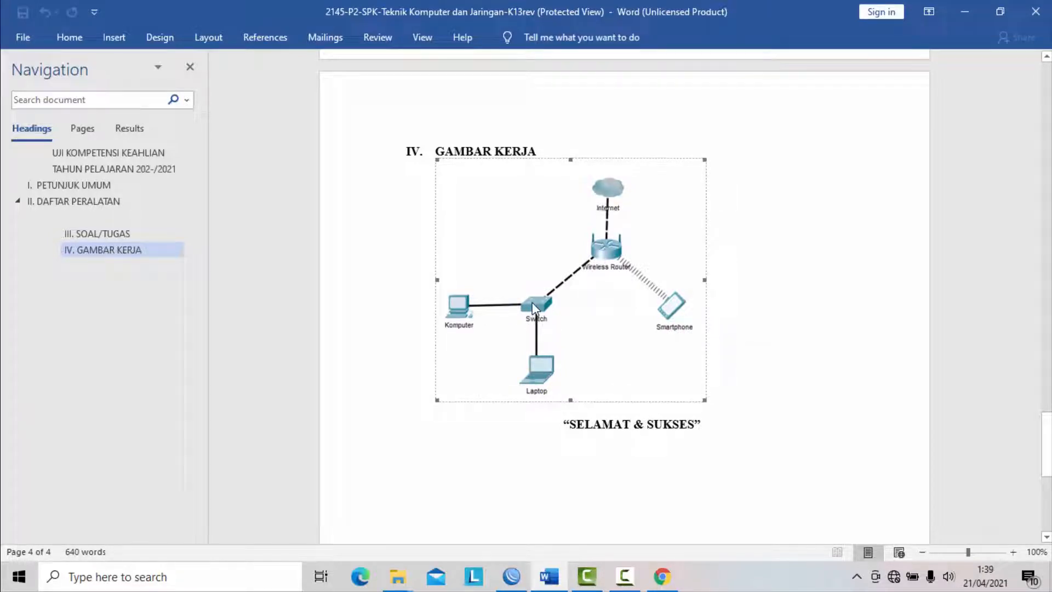
# - Review the Wifi Routerboard's VLAN, IP address and DHCP pool requirements under task 4 of the exam document
pyautogui.scroll(10, 537, 312)
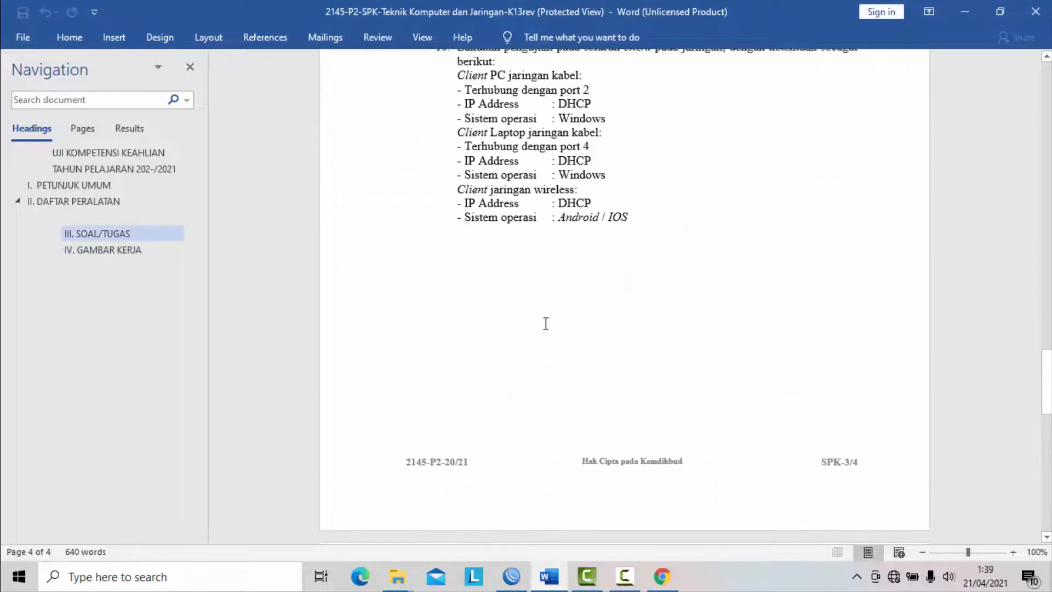
pyautogui.scroll(5, 545, 323)
pyautogui.scroll(6, 545, 323)
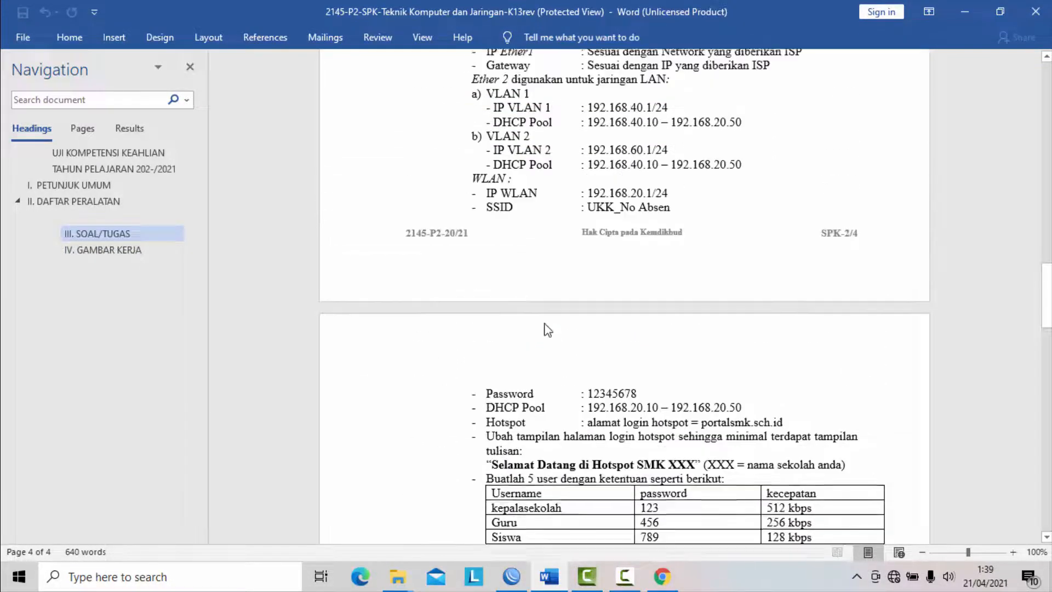
pyautogui.scroll(4, 547, 324)
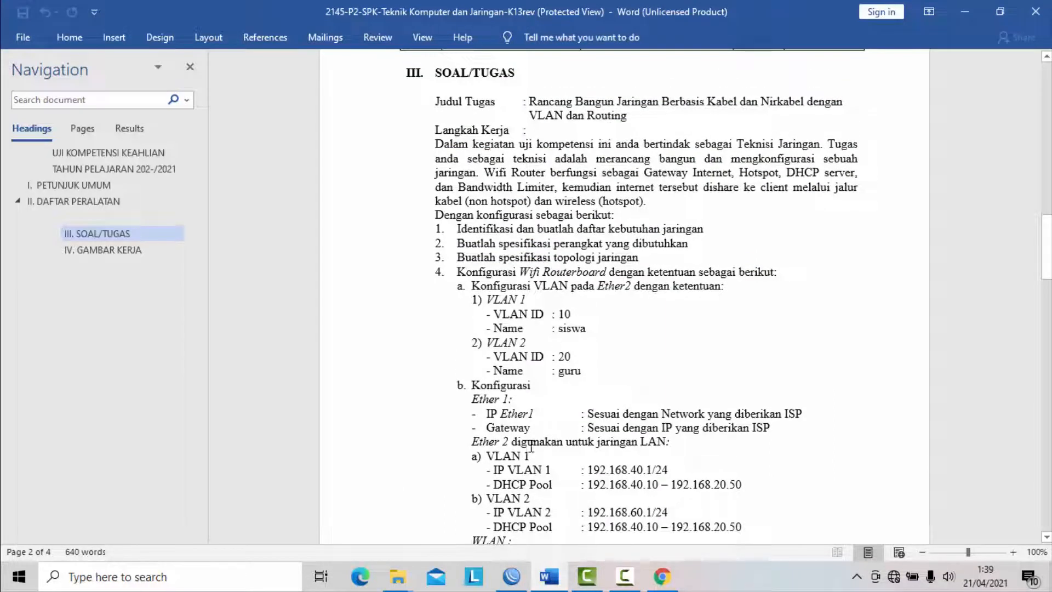
pyautogui.scroll(-2, 612, 332)
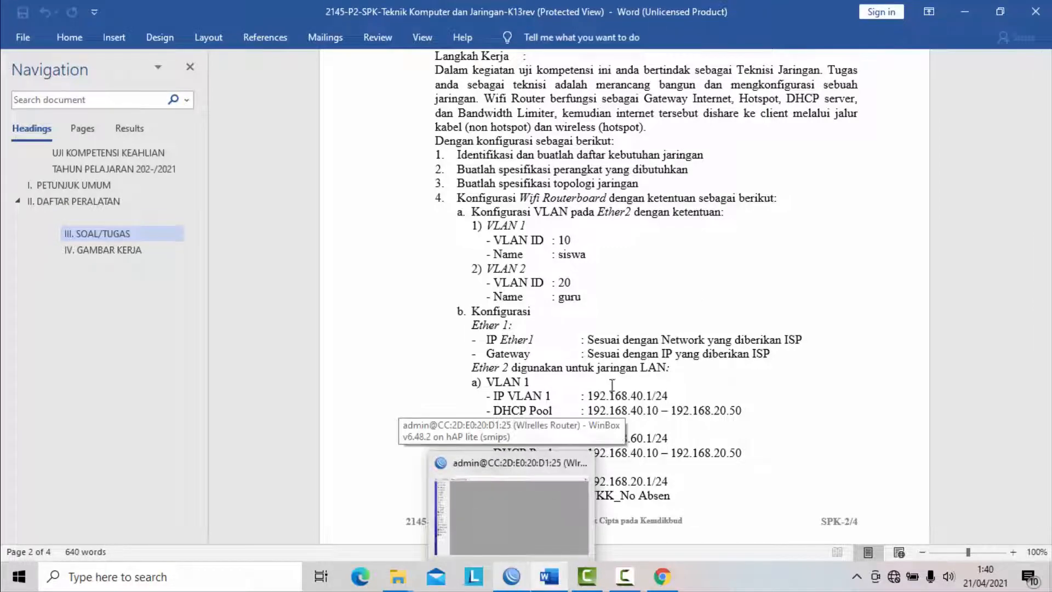
pyautogui.scroll(-2, 617, 378)
pyautogui.scroll(-3, 617, 378)
# - Switch to WinBox, exit the current router session, reopen the WinBox login window and refresh the neighbor list
pyautogui.hotkey('alt', 'Tab')
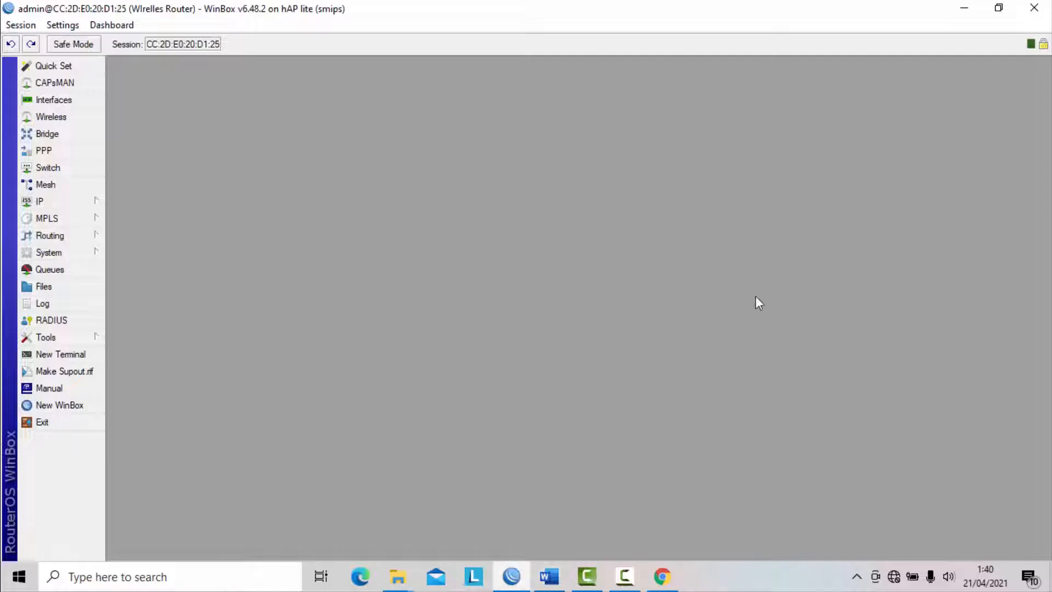
pyautogui.click(49, 426)
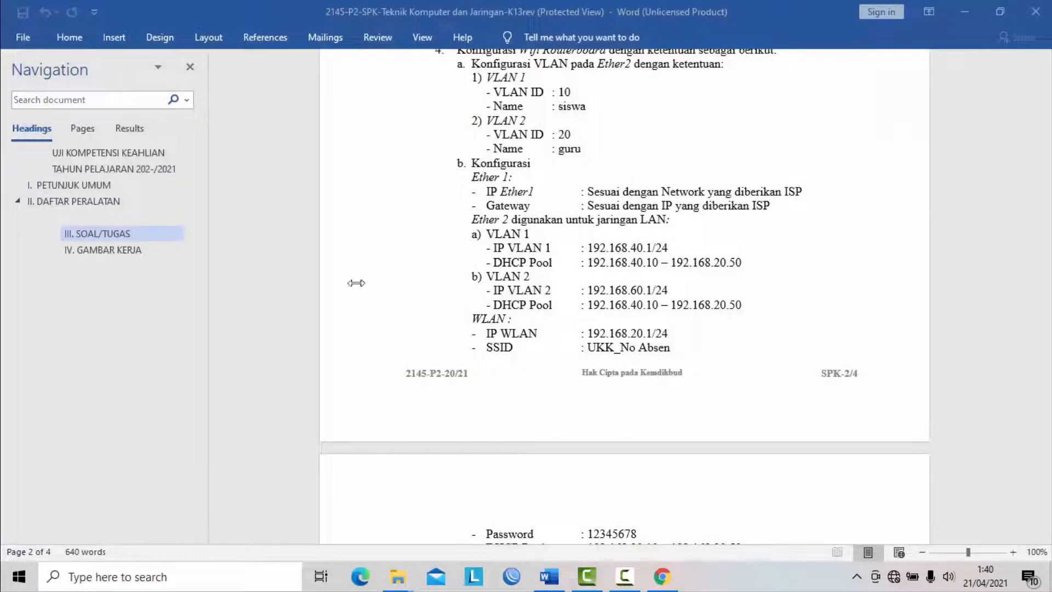
pyautogui.click(503, 585)
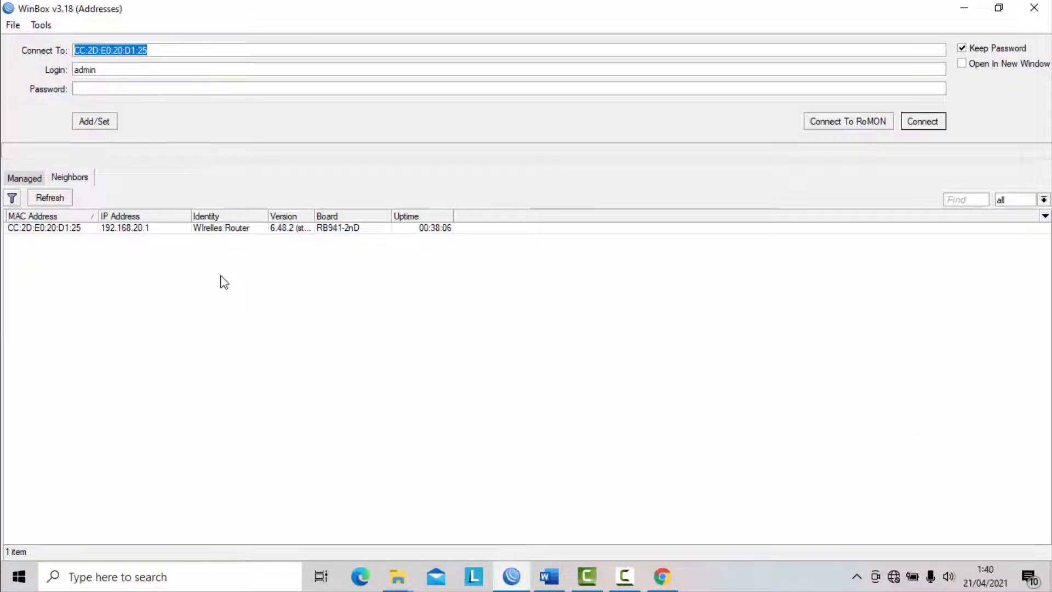
pyautogui.click(50, 197)
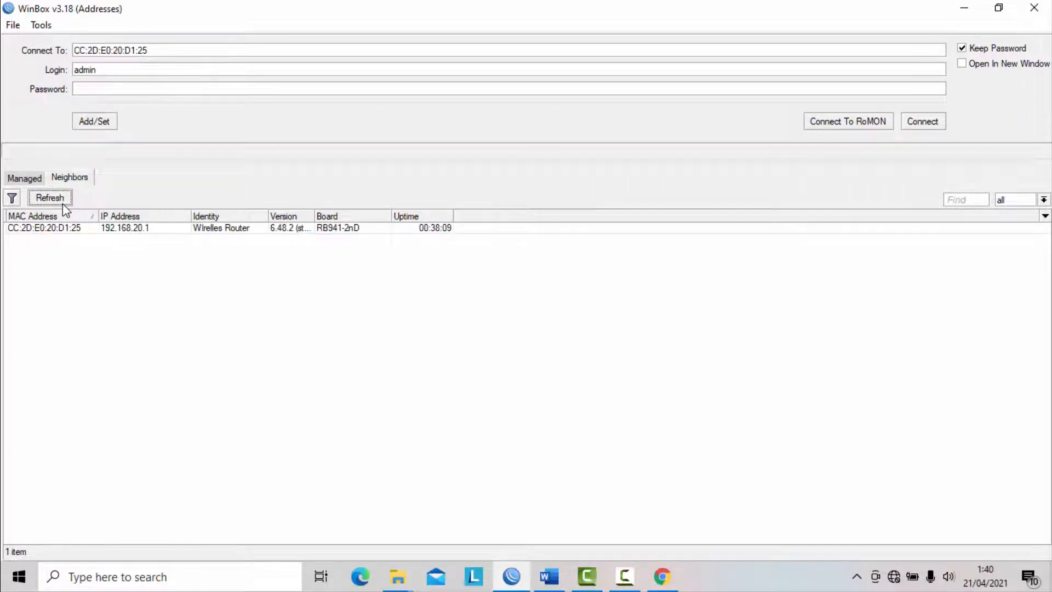
pyautogui.click(63, 203)
pyautogui.click(62, 202)
pyautogui.click(627, 578)
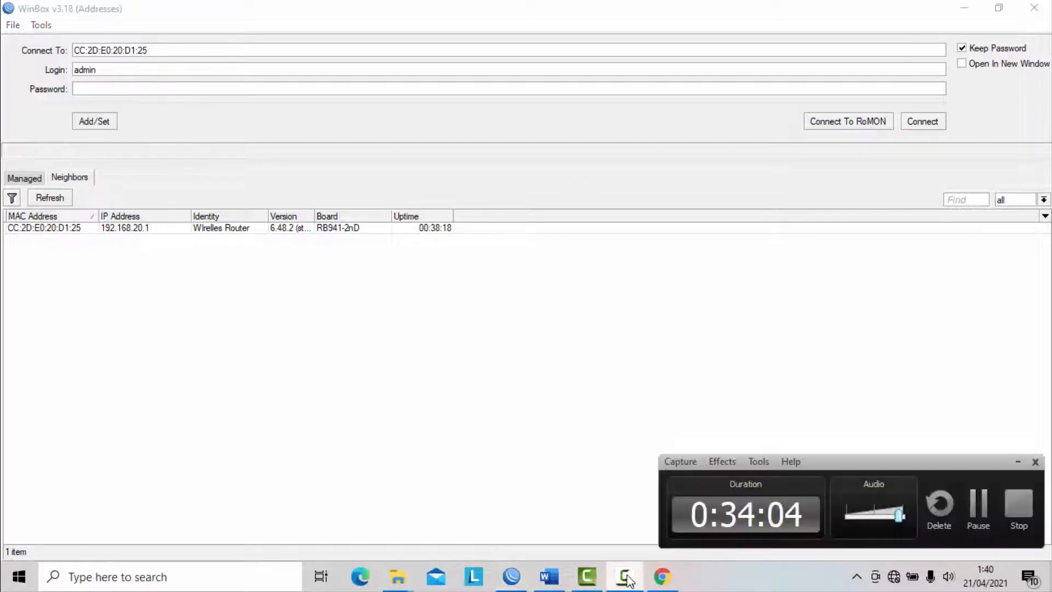
pyautogui.click(978, 507)
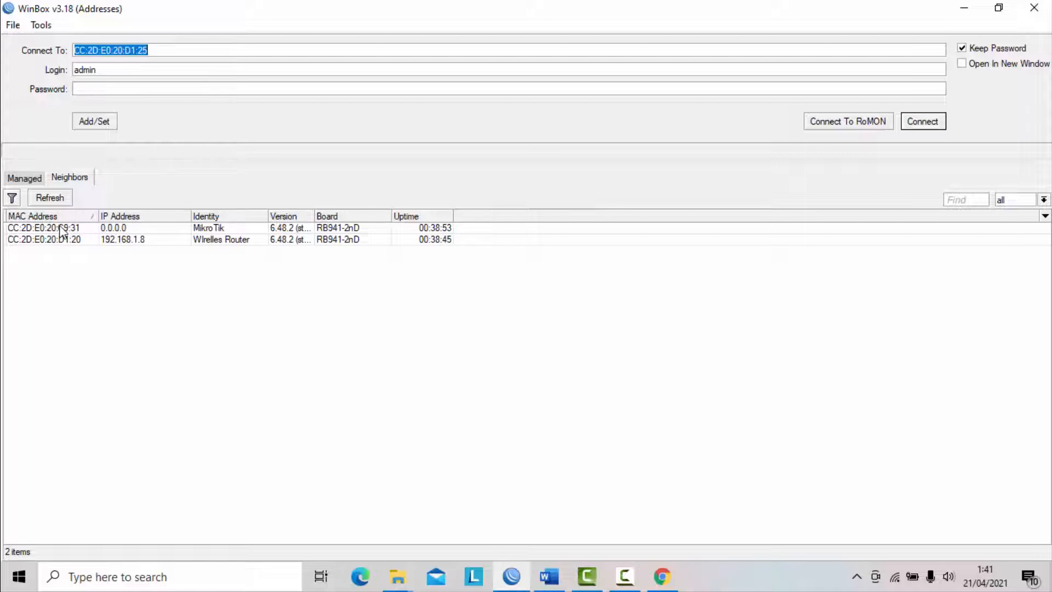
# - Connect to the neighbor router identified as MikroTik with the admin login and set its identity to switch
pyautogui.click(91, 227)
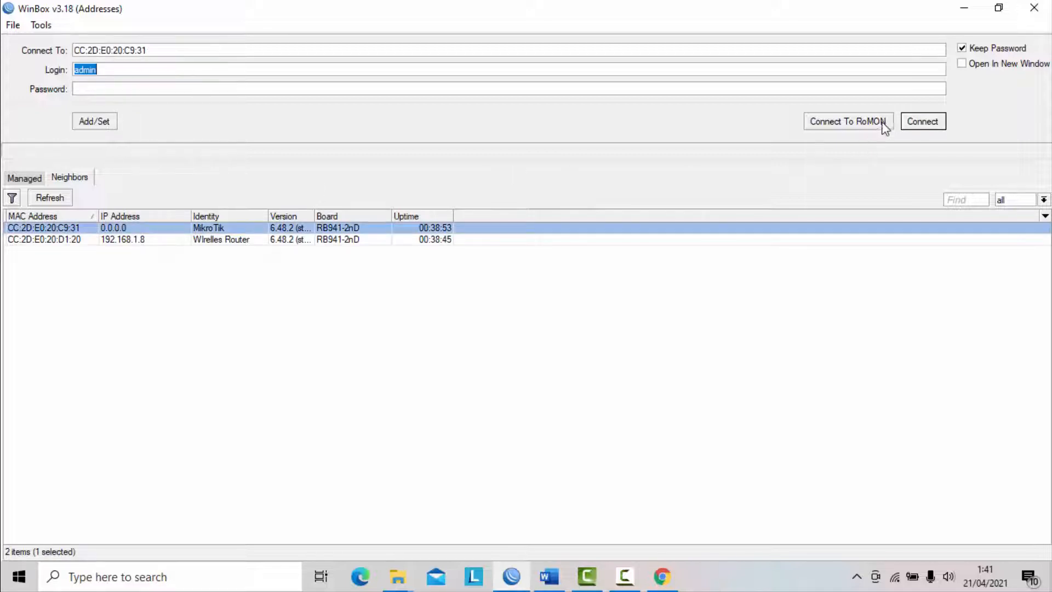
pyautogui.click(923, 121)
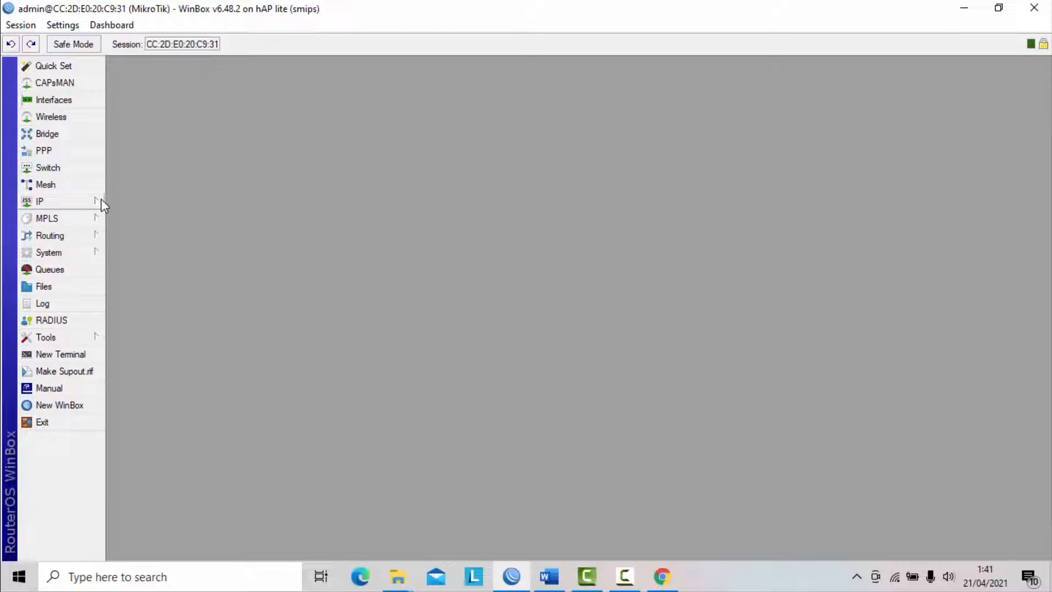
pyautogui.click(96, 253)
pyautogui.click(142, 245)
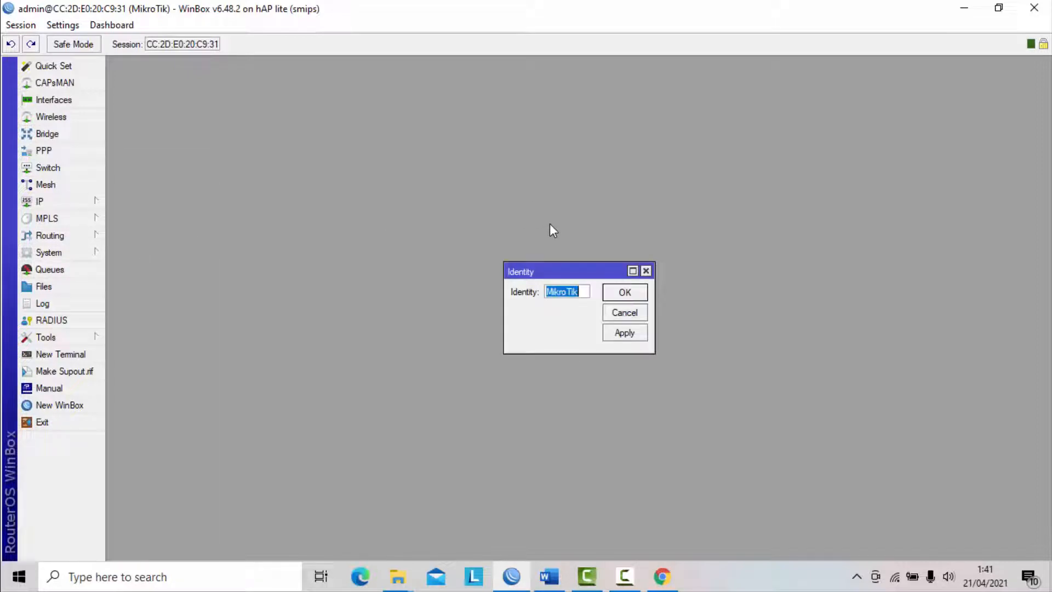
pyautogui.write('switch')
pyautogui.click(628, 334)
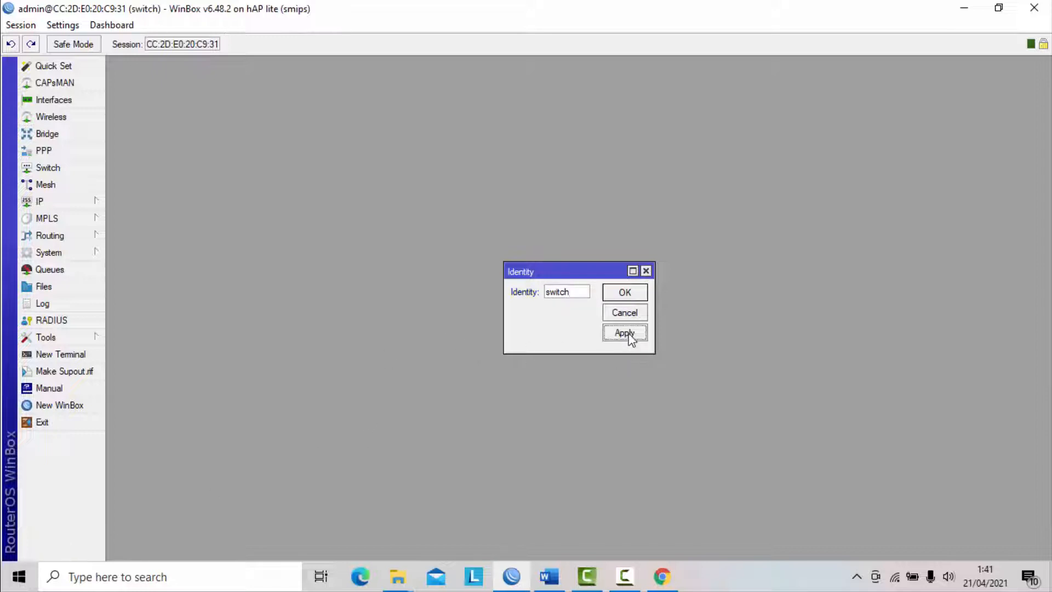
pyautogui.click(635, 293)
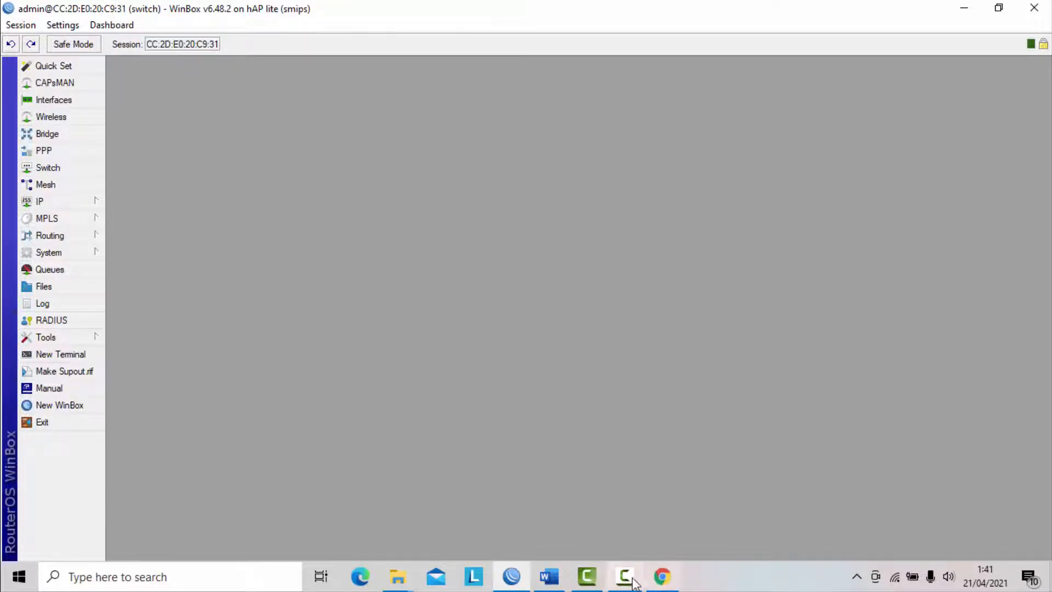
# - Switch to the exam document in Word and review the four VLAN port requirements in task 5
pyautogui.click(548, 576)
pyautogui.scroll(-15, 495, 309)
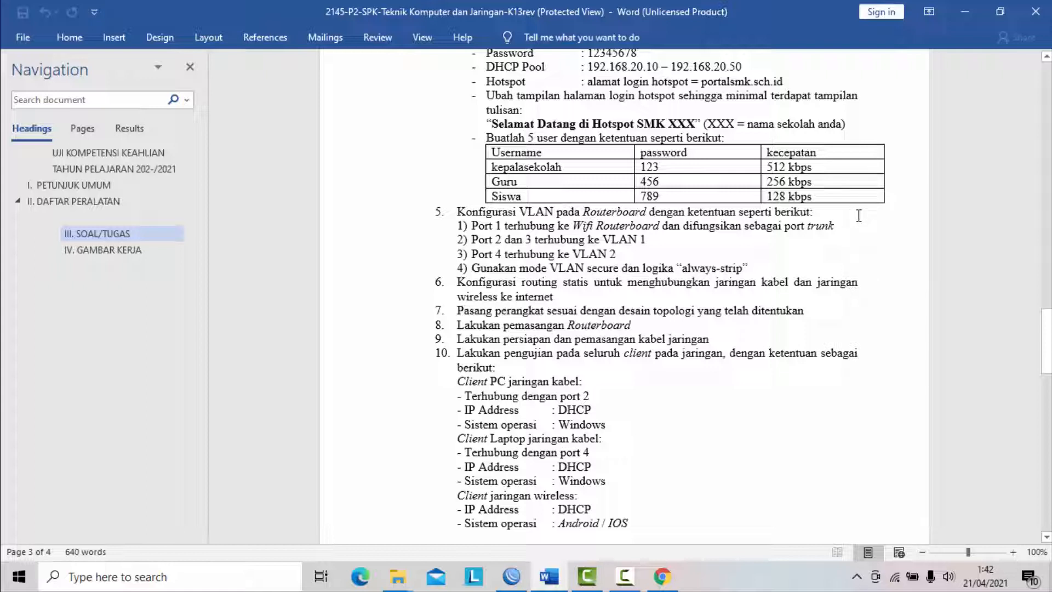
pyautogui.click(462, 226)
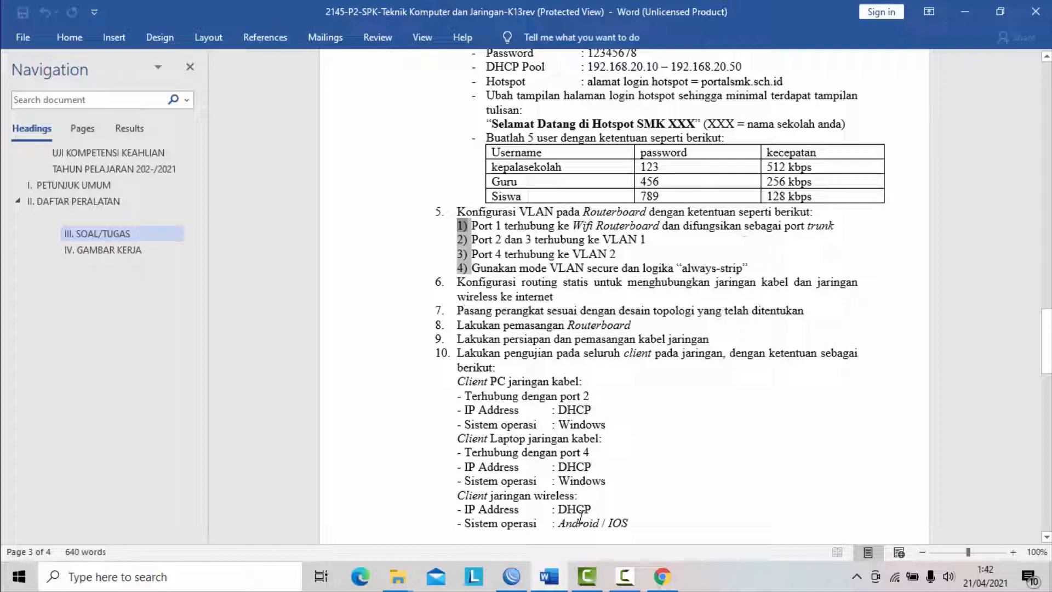
# - Switch back to WinBox and create a new bridge interface named bridge-vlan
pyautogui.click(511, 576)
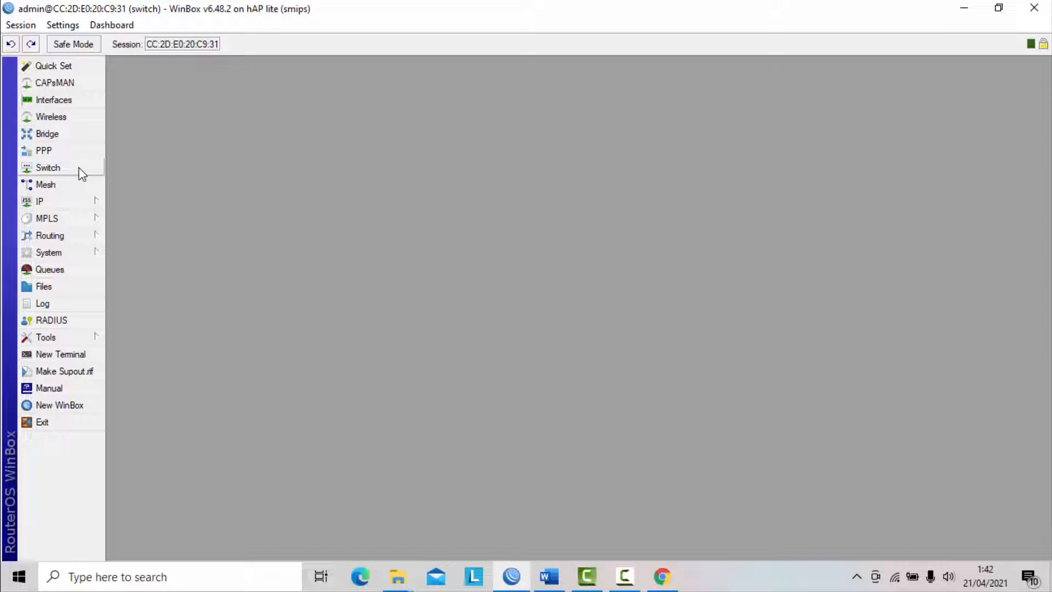
pyautogui.click(61, 134)
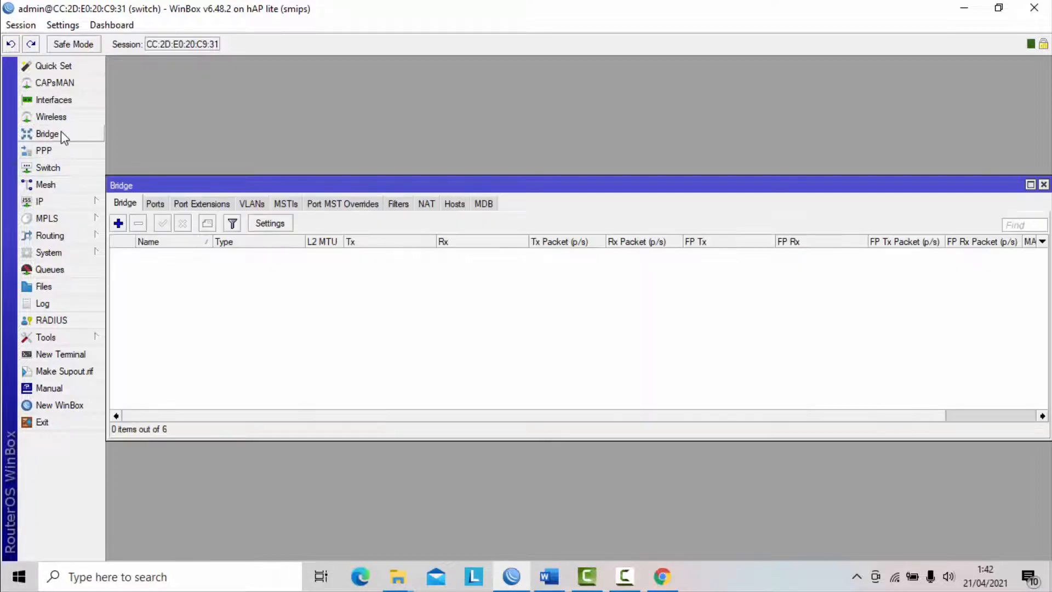
pyautogui.moveTo(198, 176); pyautogui.dragTo(211, 158)
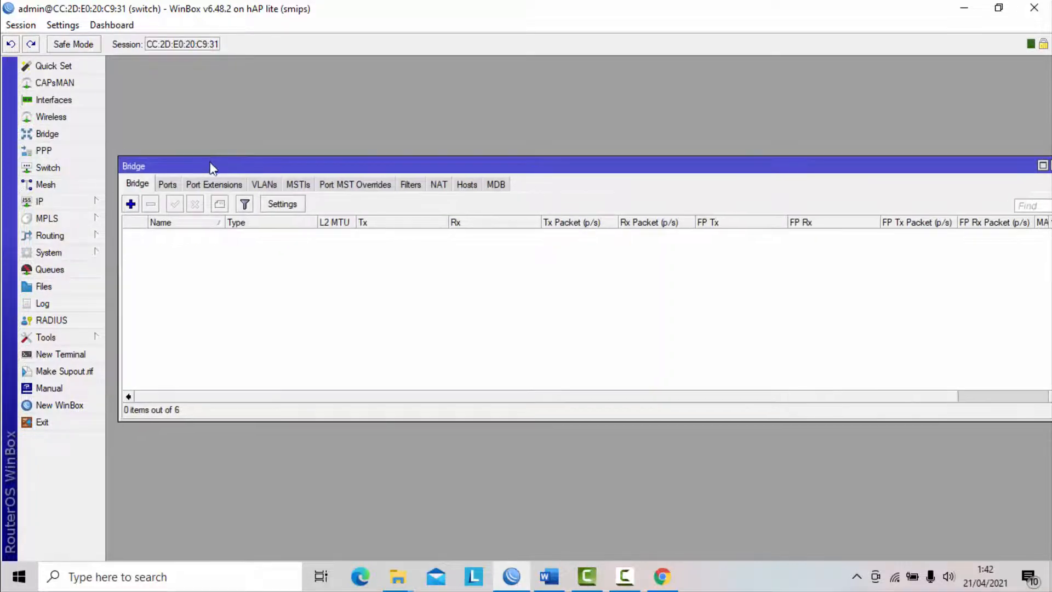
pyautogui.click(130, 204)
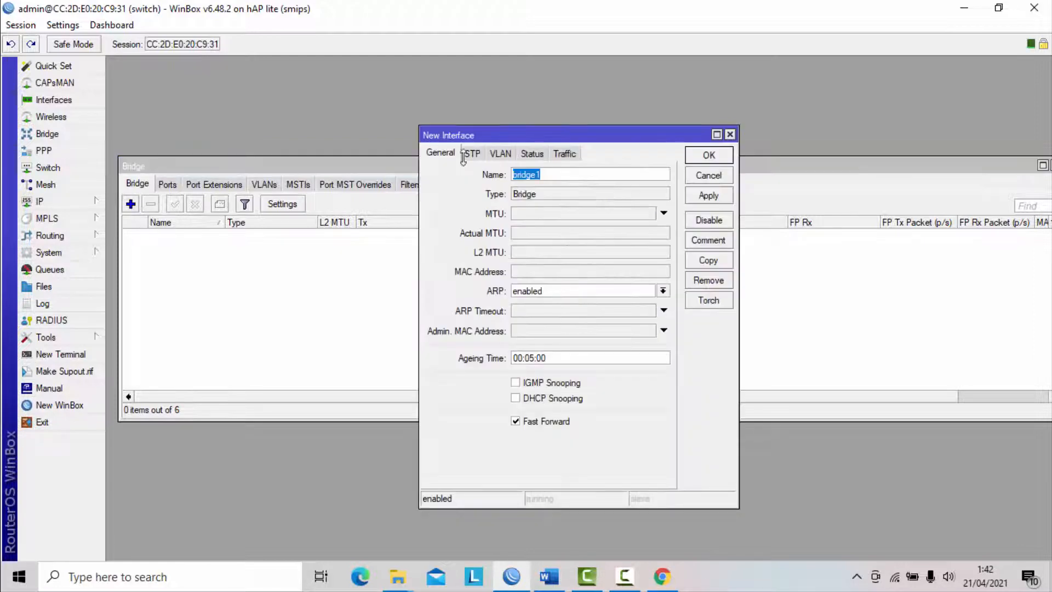
pyautogui.click(569, 172)
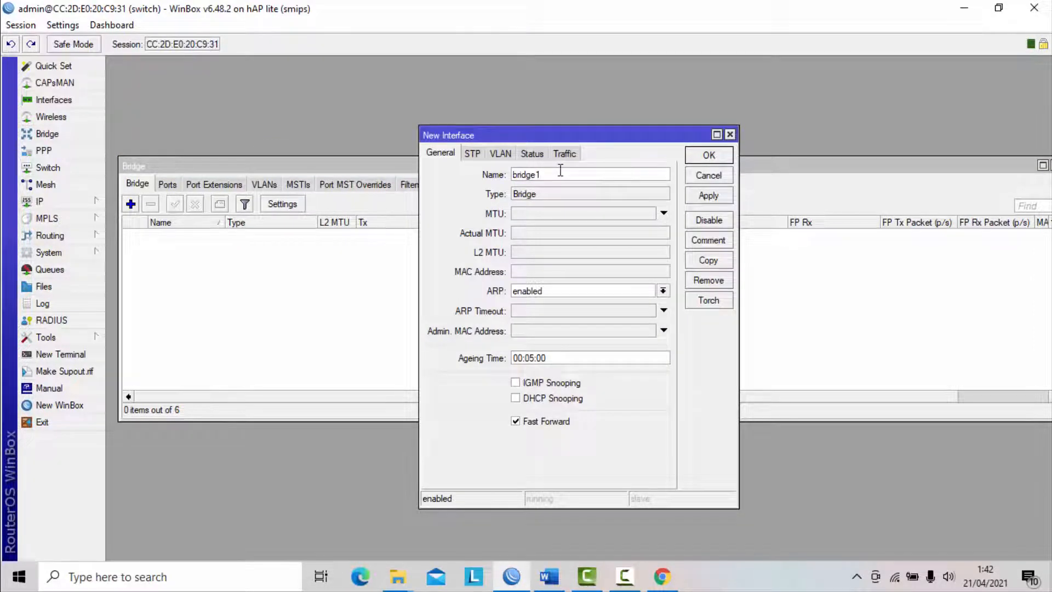
pyautogui.press('BackSpace')
pyautogui.write('-vlan')
pyautogui.moveTo(567, 174); pyautogui.dragTo(512, 174)
pyautogui.click(570, 174)
pyautogui.click(707, 197)
pyautogui.click(709, 155)
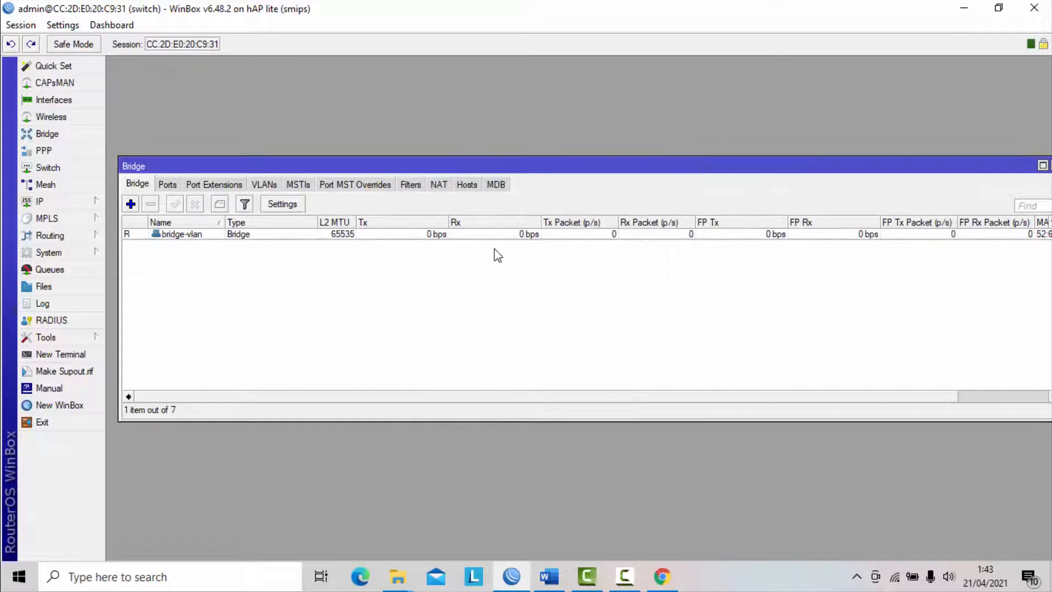
# - Add ether1 as a port of the bridge-vlan bridge
pyautogui.click(172, 188)
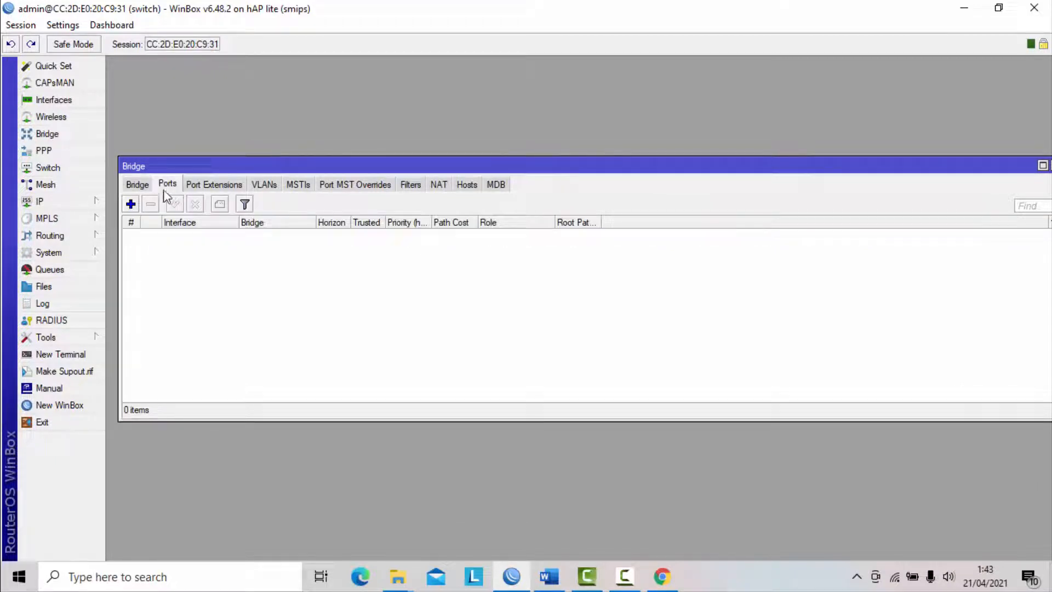
pyautogui.click(131, 205)
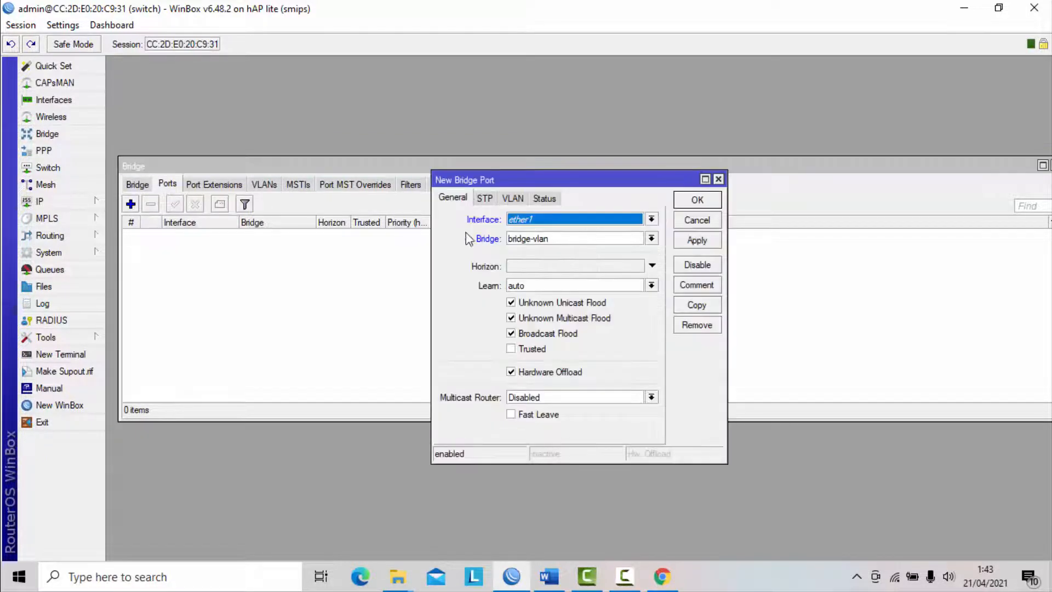
pyautogui.click(542, 221)
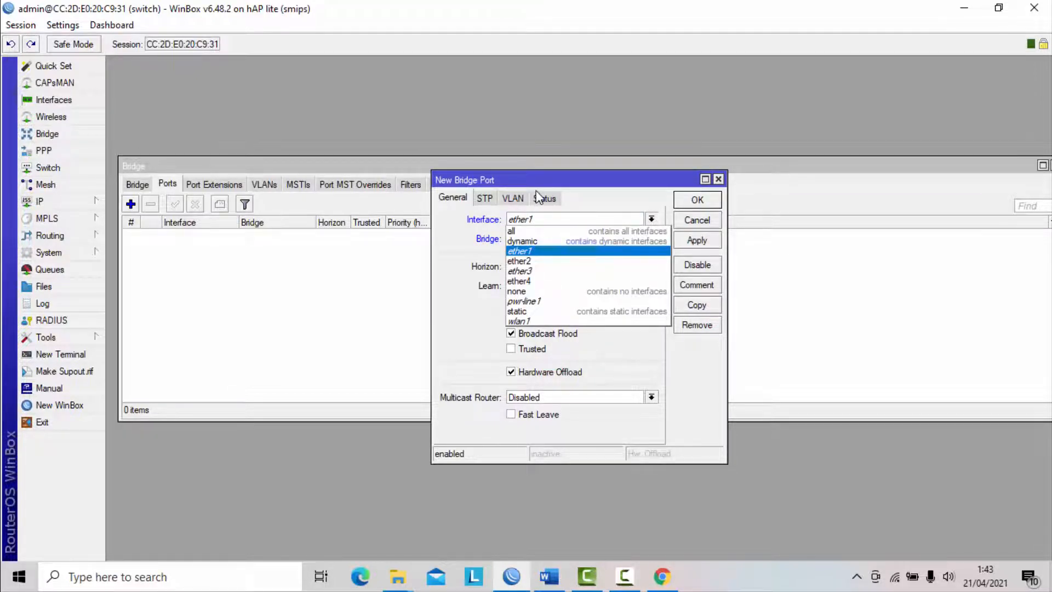
pyautogui.click(531, 251)
pyautogui.click(547, 239)
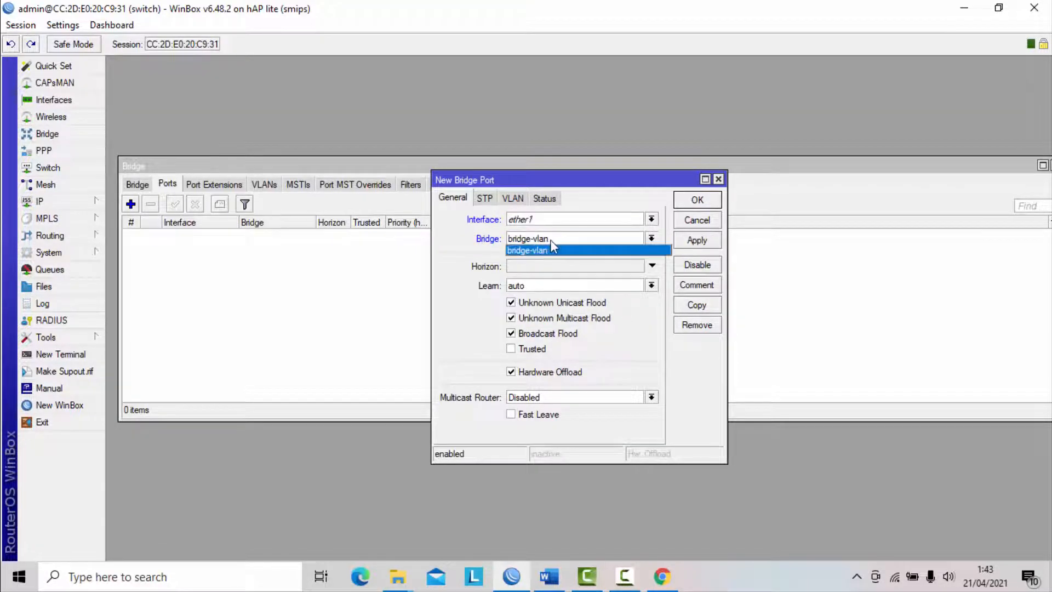
pyautogui.click(550, 250)
pyautogui.click(702, 245)
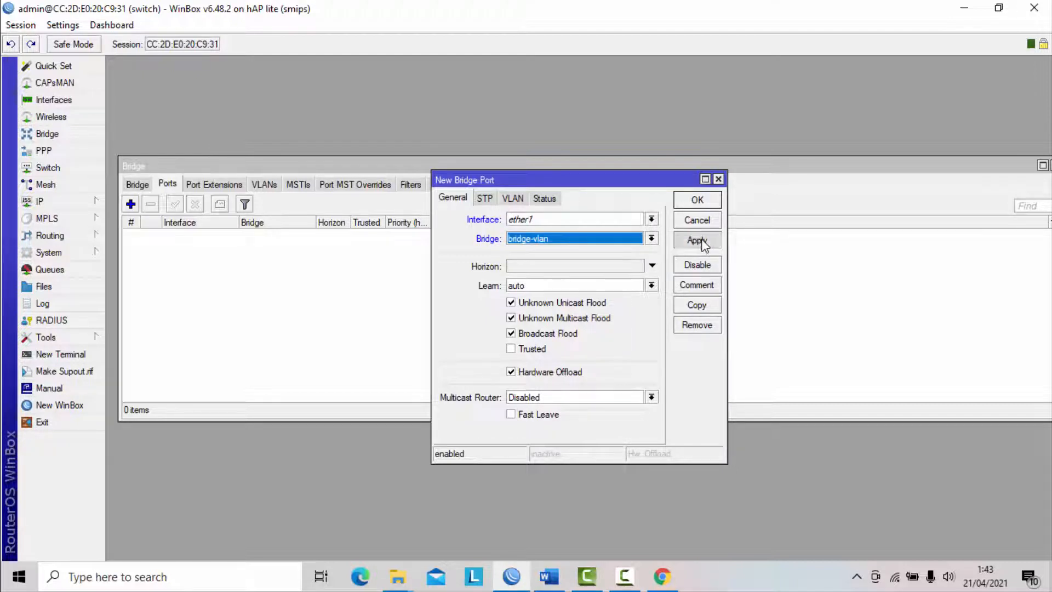
pyautogui.click(702, 199)
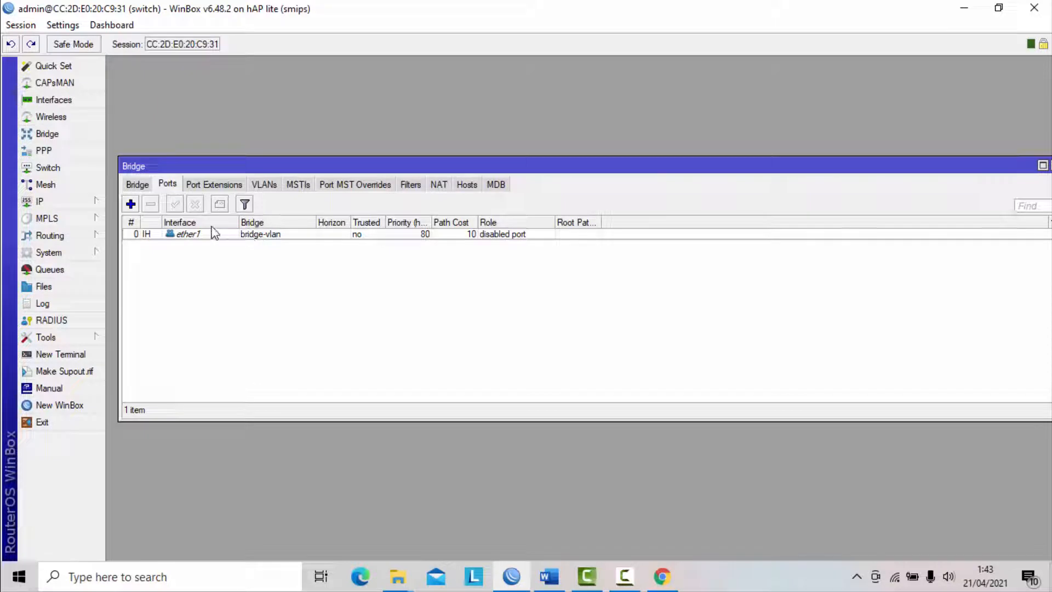
# - Add ether2 as a second port of bridge-vlan
pyautogui.click(131, 204)
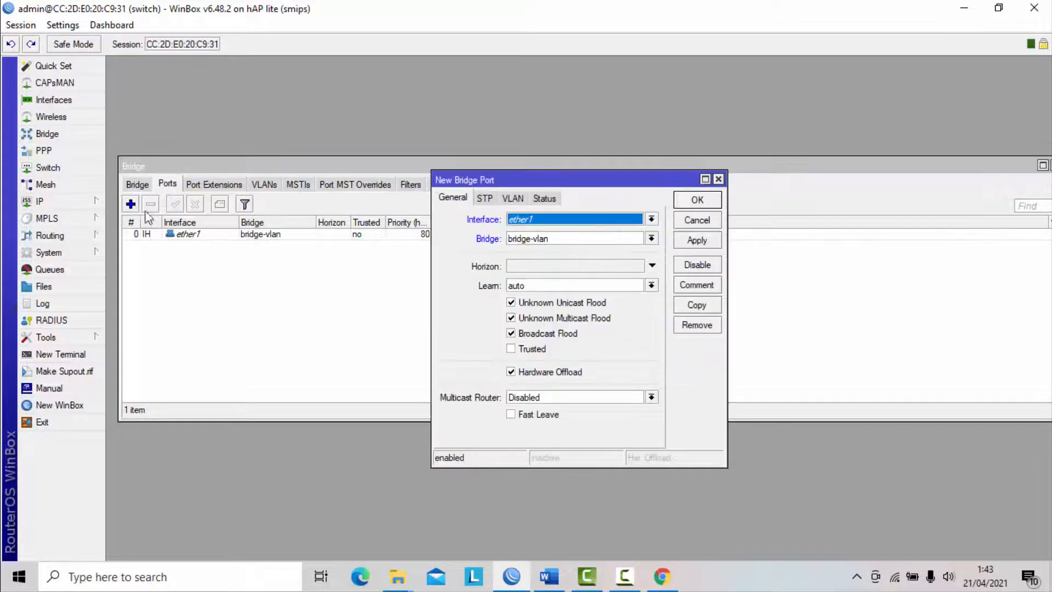
pyautogui.moveTo(599, 183); pyautogui.dragTo(789, 164)
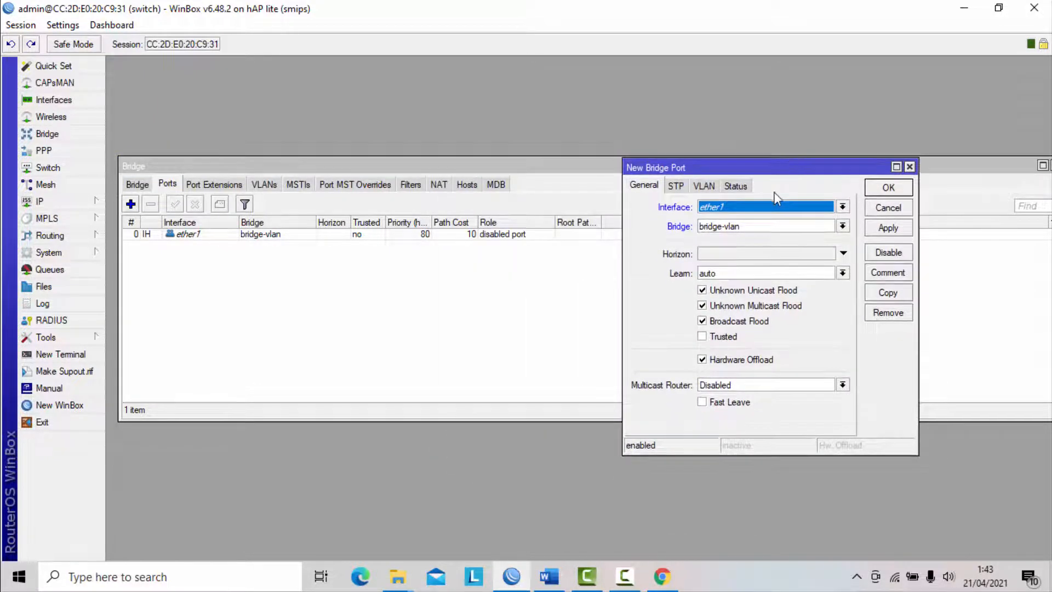
pyautogui.click(745, 209)
pyautogui.click(741, 233)
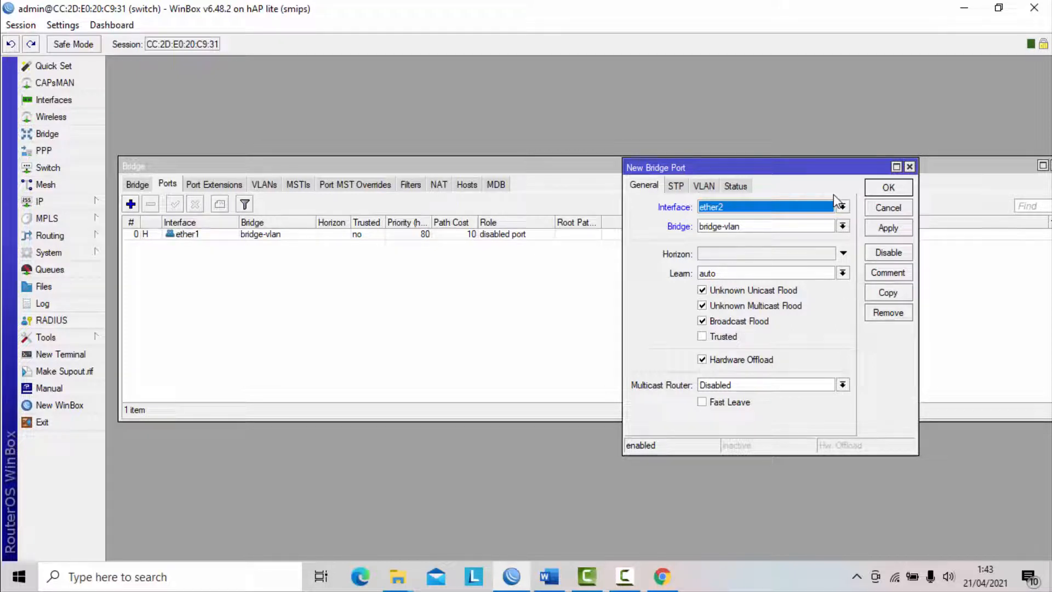
pyautogui.click(889, 228)
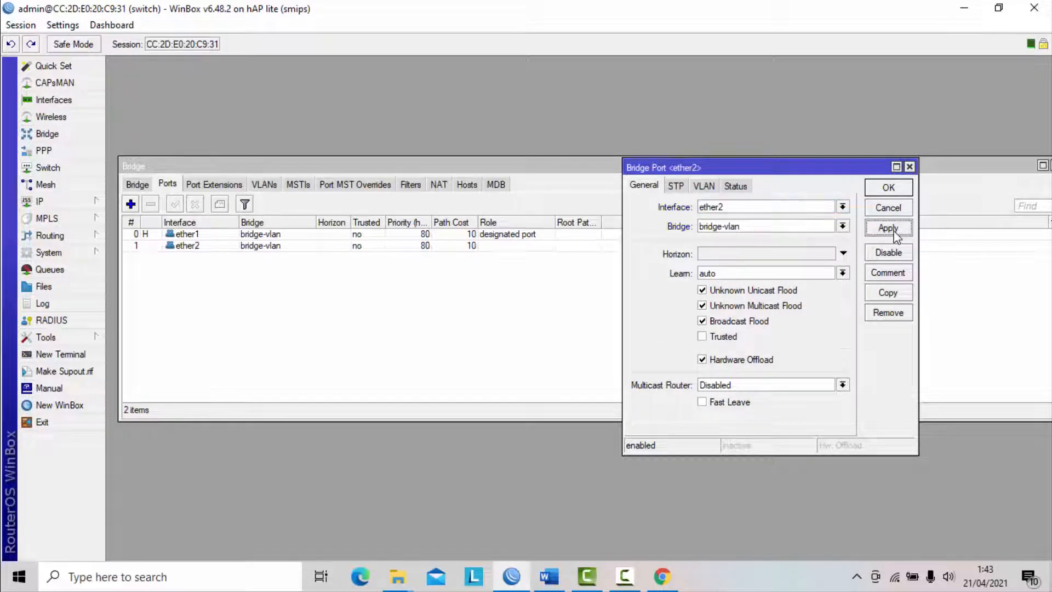
pyautogui.click(890, 192)
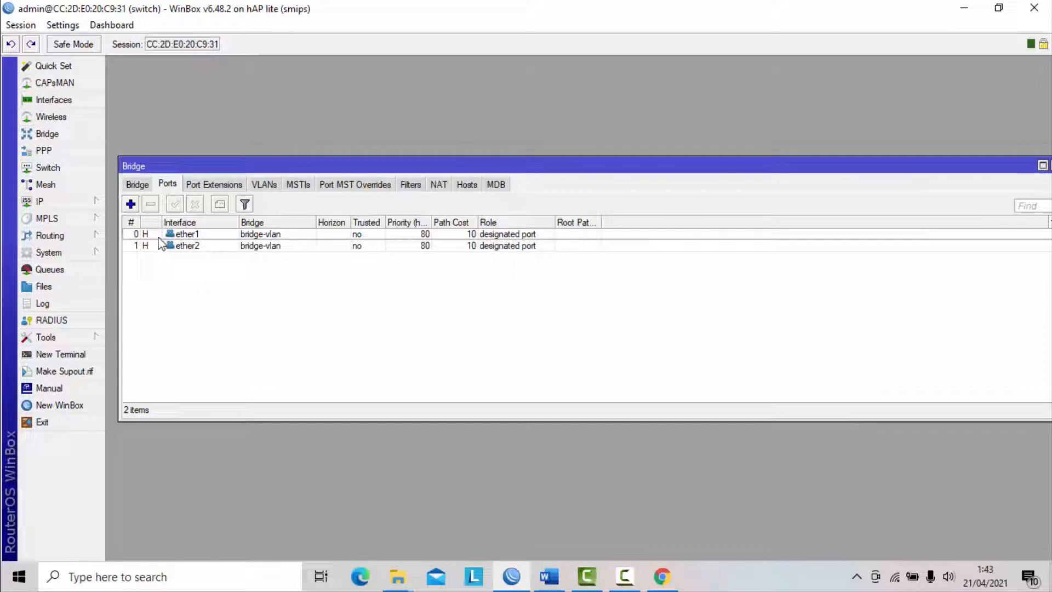
# - Add ether3 as a third port of bridge-vlan
pyautogui.click(130, 204)
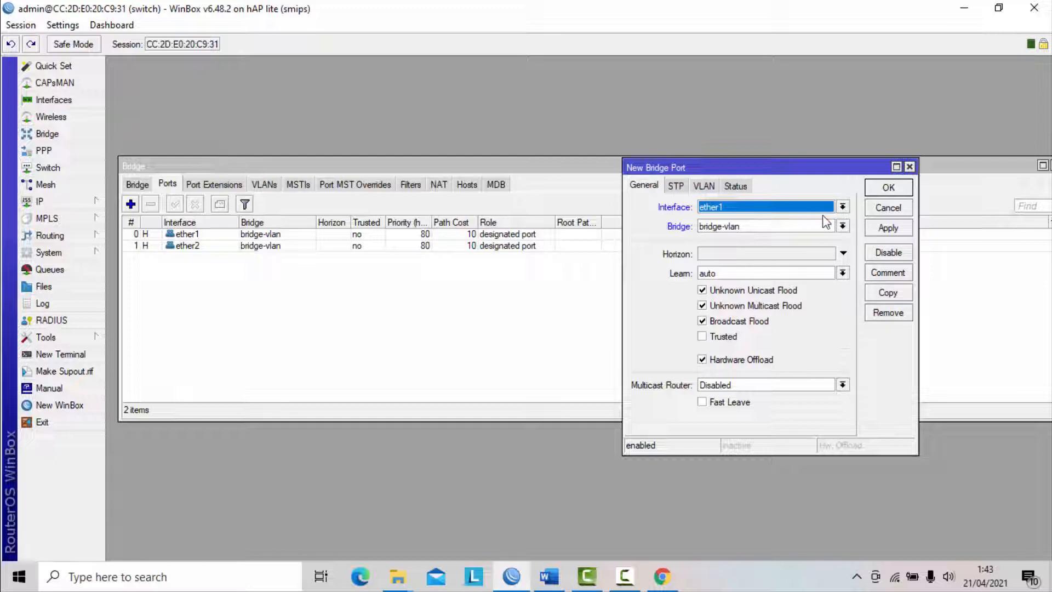
pyautogui.click(842, 208)
pyautogui.click(760, 257)
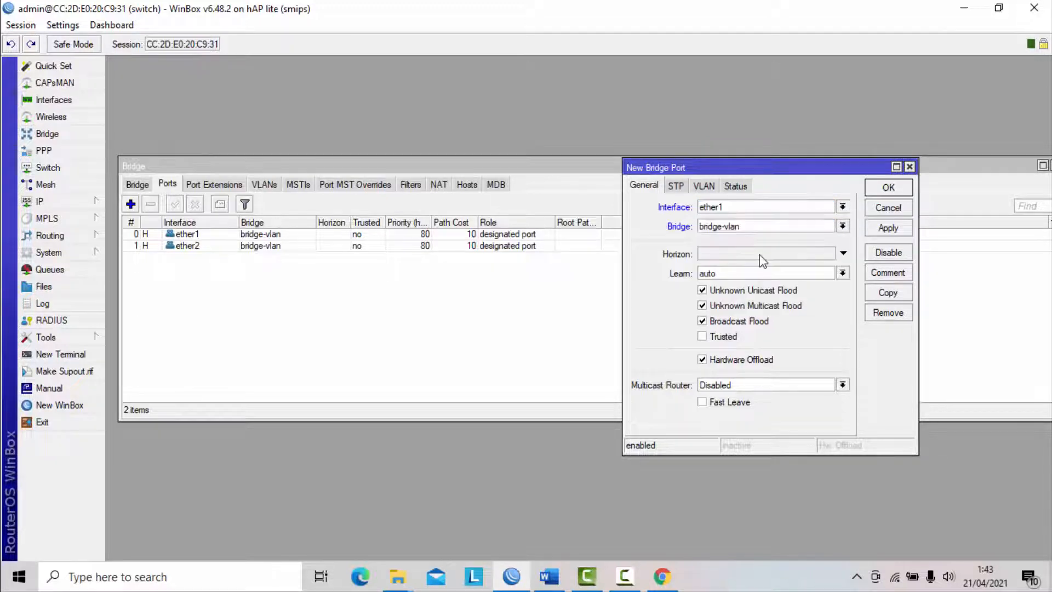
pyautogui.click(885, 229)
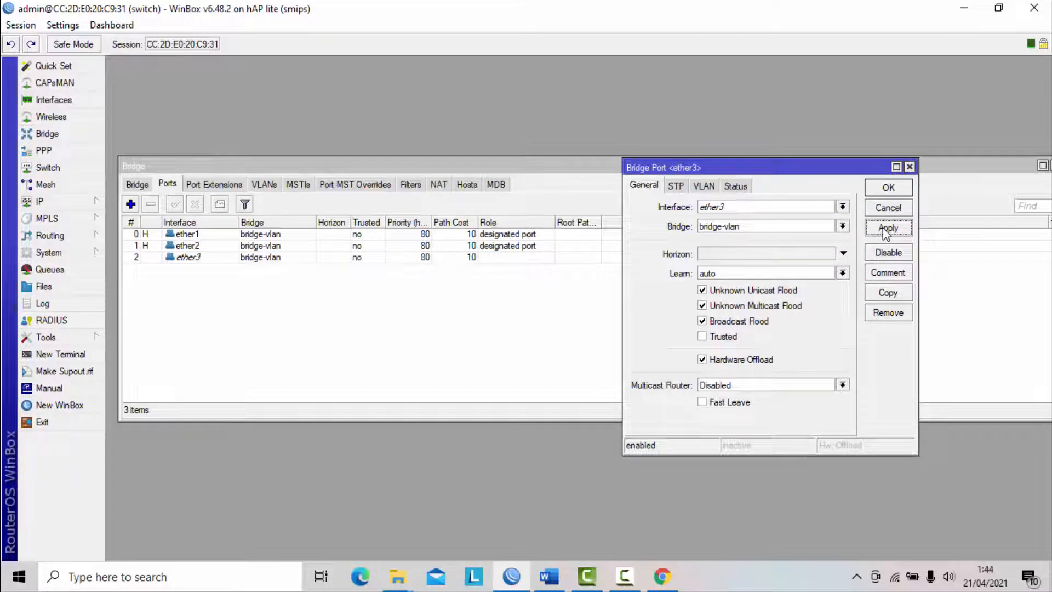
pyautogui.click(889, 191)
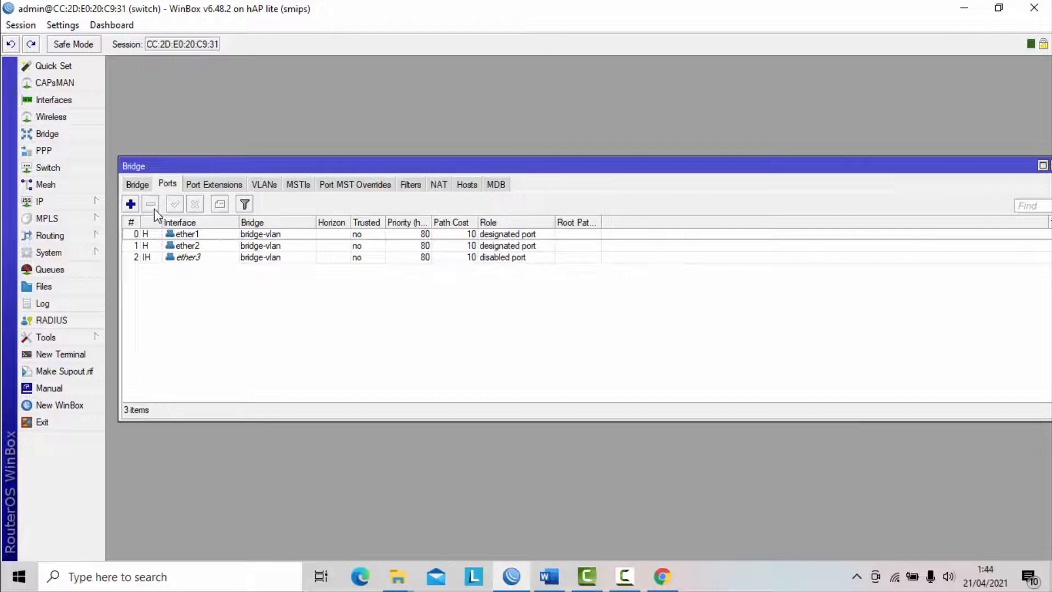
# - Add ether4 as the fourth port of bridge-vlan
pyautogui.click(131, 204)
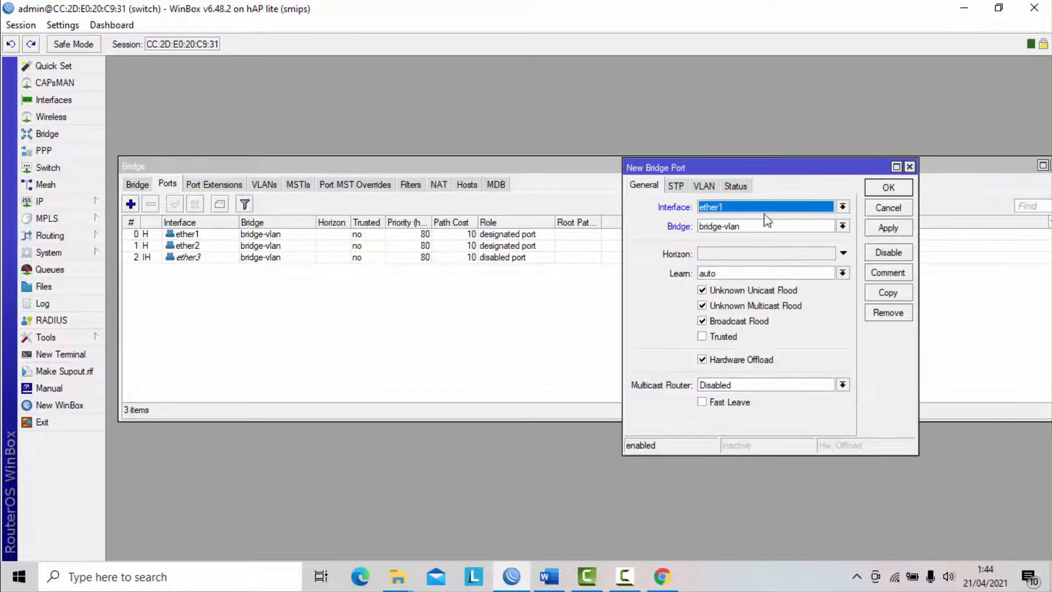
pyautogui.click(842, 207)
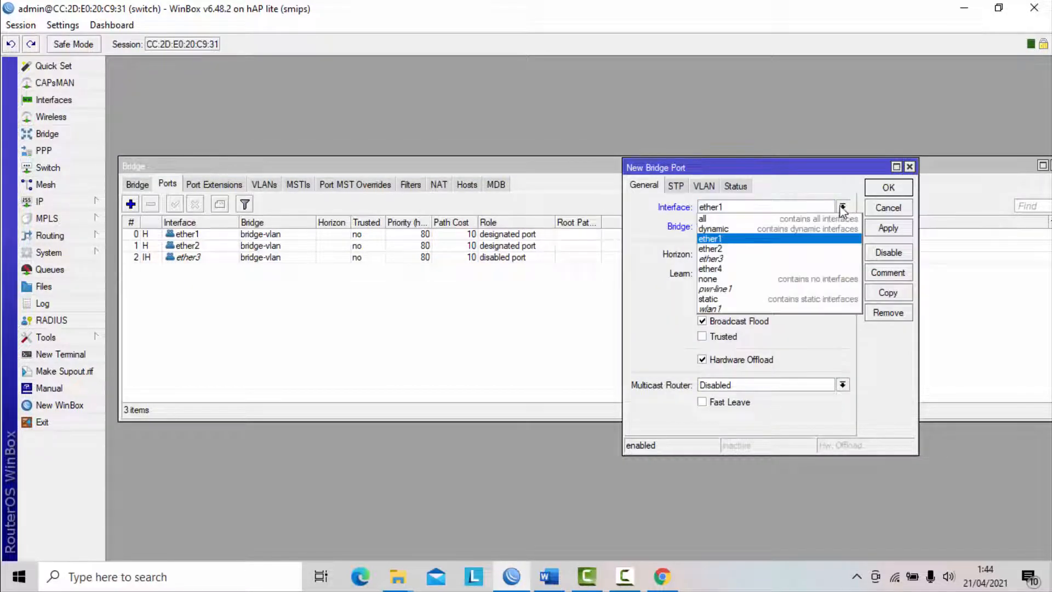
pyautogui.click(738, 268)
pyautogui.click(888, 227)
pyautogui.click(888, 188)
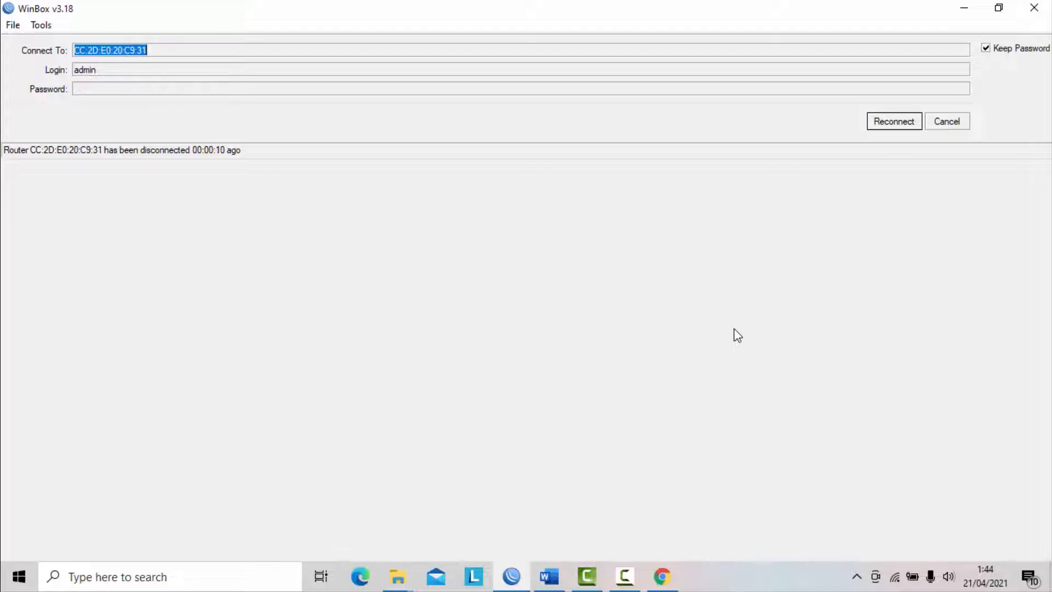
# - Dismiss the disconnected session, connect again to the neighbor identified as switch and reposition the Bridge window
pyautogui.click(942, 126)
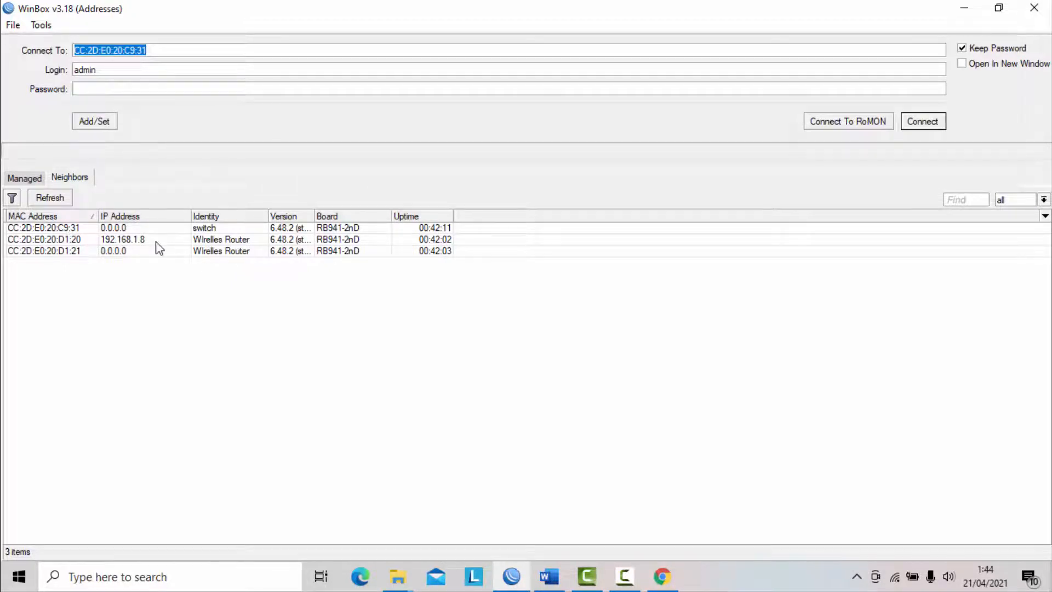
pyautogui.click(199, 228)
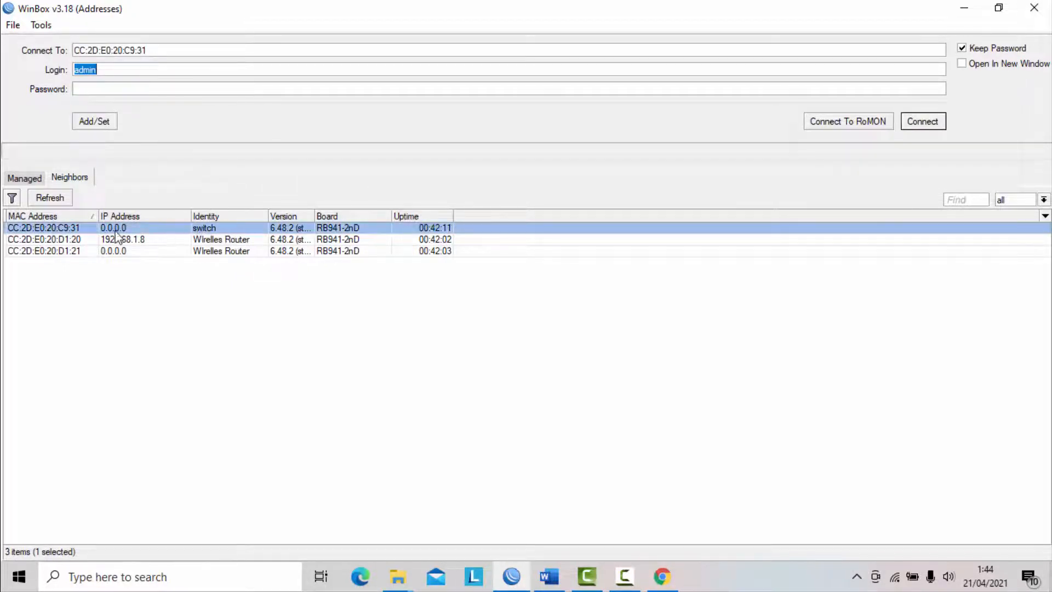
pyautogui.click(923, 121)
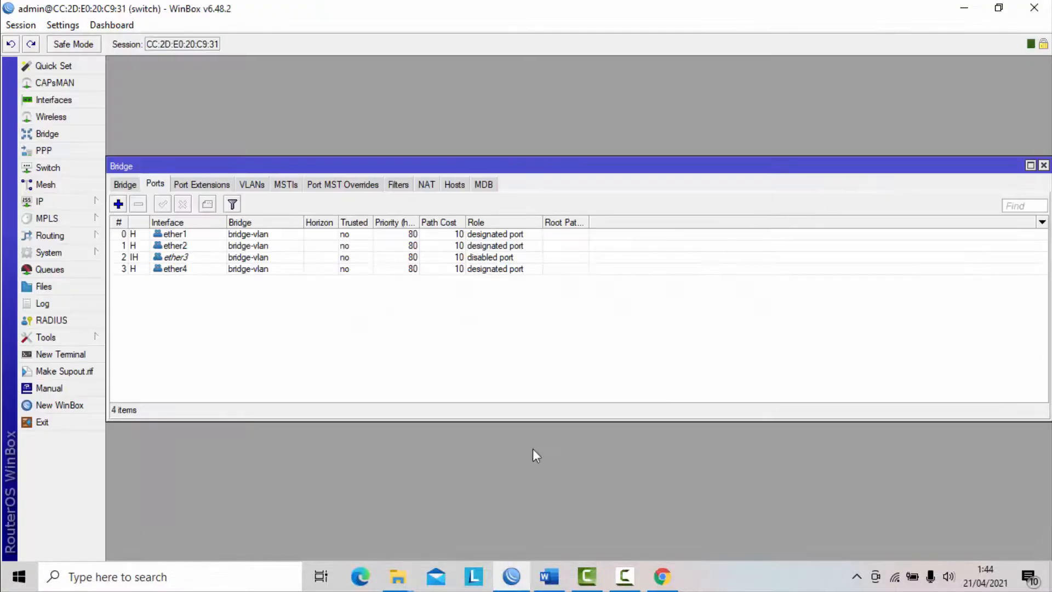
pyautogui.moveTo(540, 171); pyautogui.dragTo(565, 143)
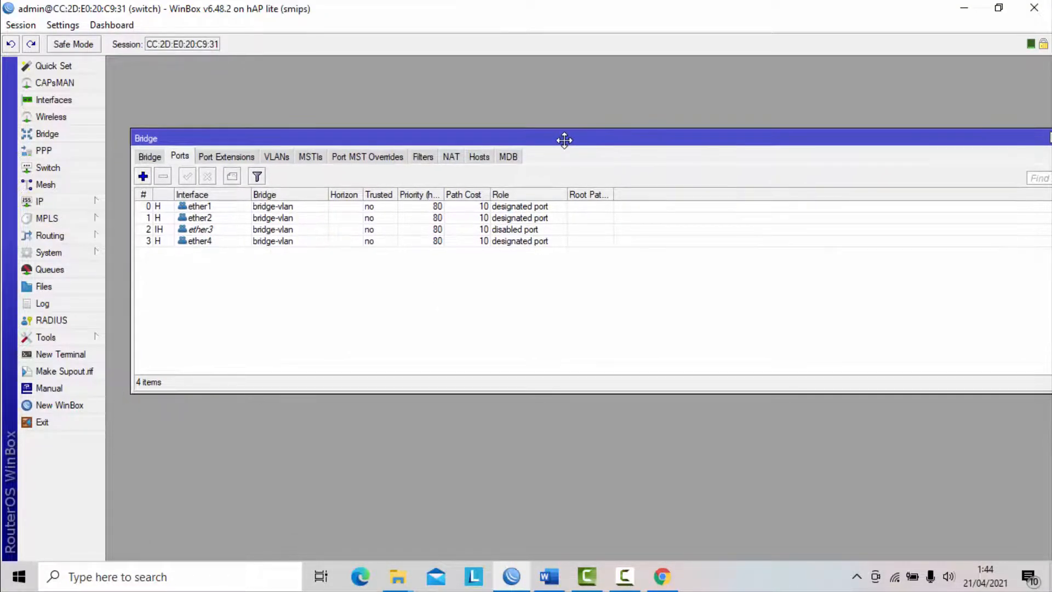
pyautogui.moveTo(996, 142); pyautogui.dragTo(977, 129)
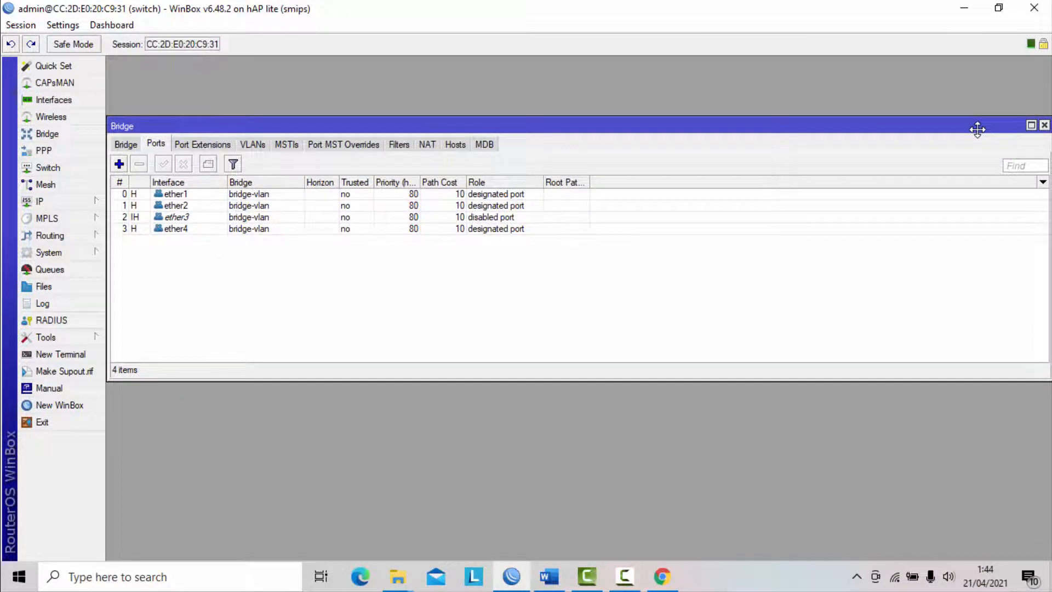
# - Close the Bridge window and check the VLAN requirements of task 5 in the Word exam document before returning to WinBox
pyautogui.click(1044, 125)
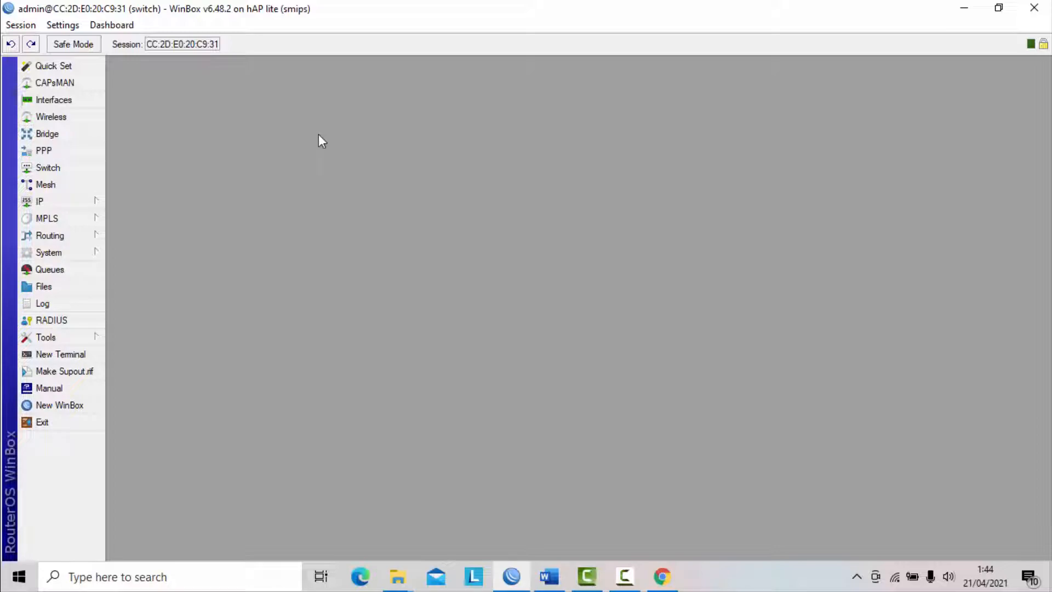
pyautogui.click(549, 575)
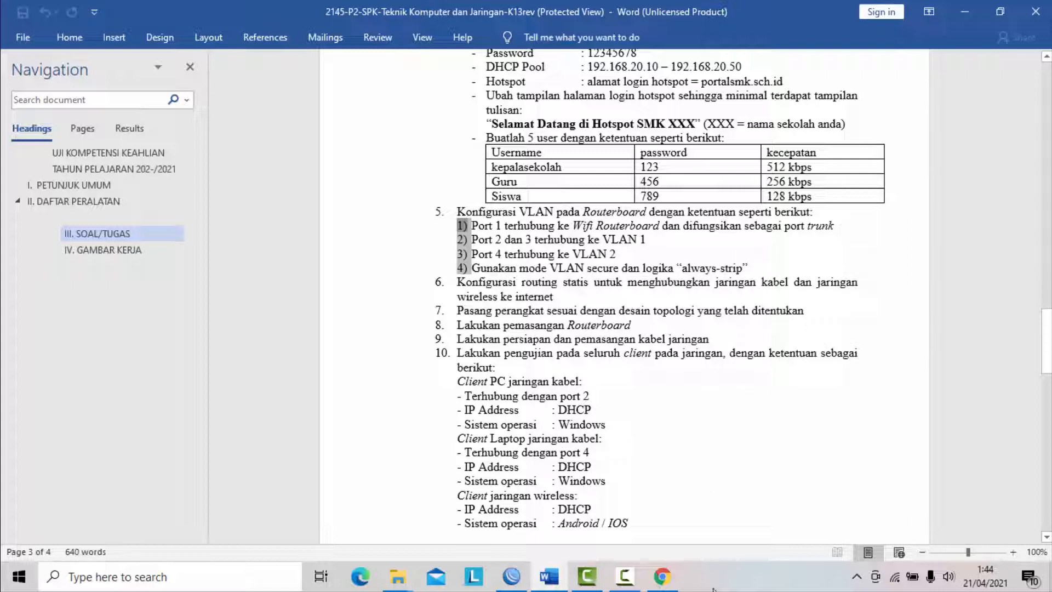
pyautogui.click(511, 575)
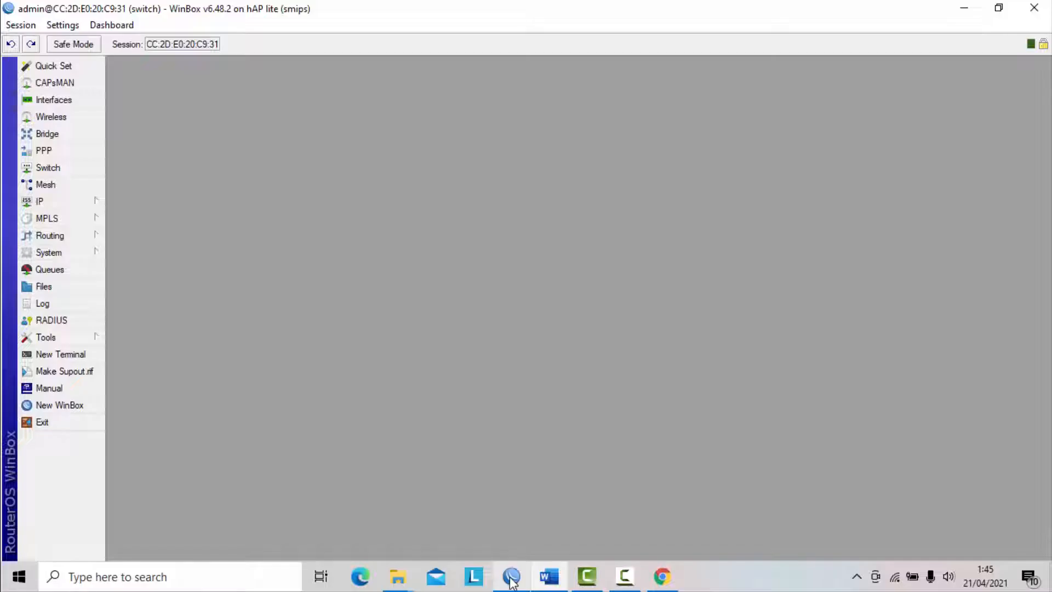
pyautogui.click(55, 168)
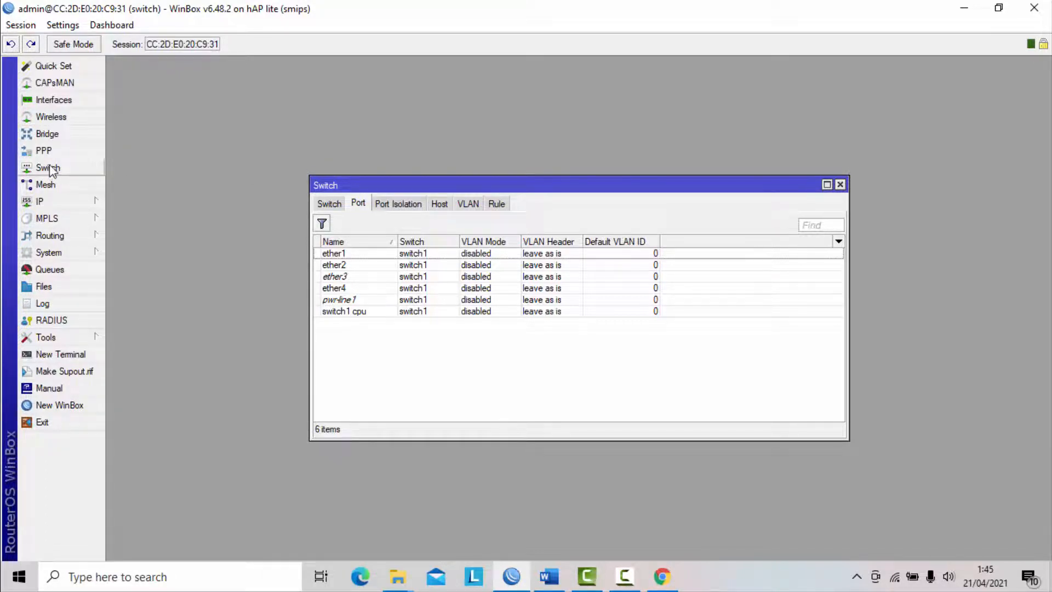
pyautogui.moveTo(475, 186); pyautogui.dragTo(447, 133)
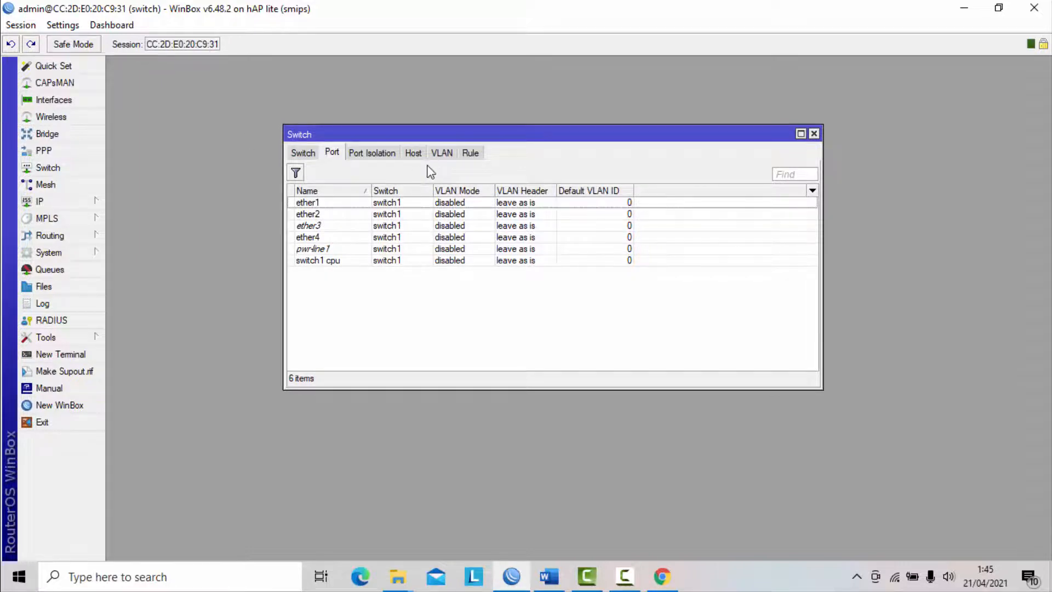
pyautogui.click(446, 153)
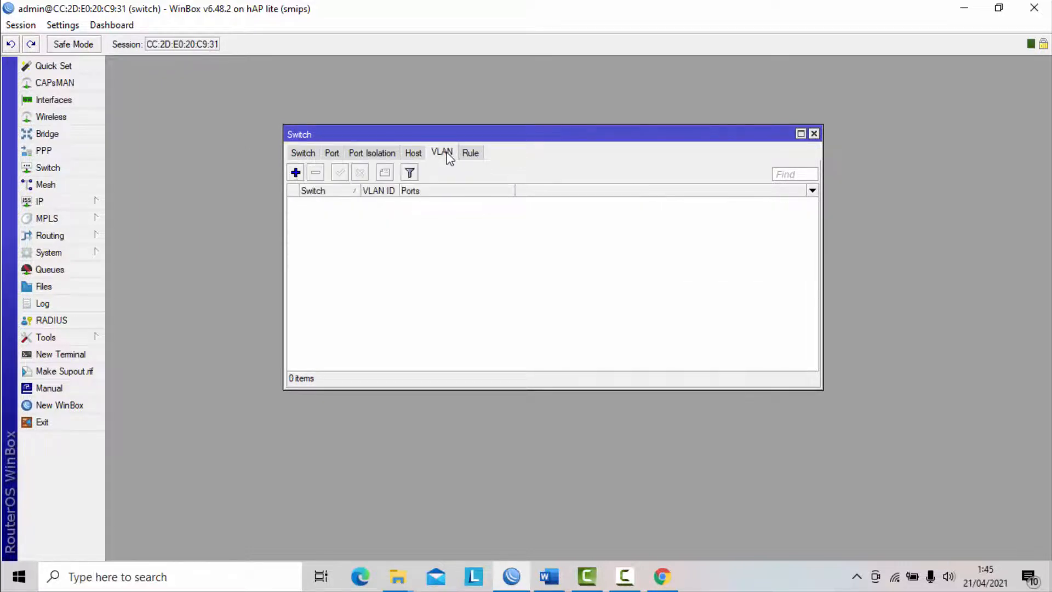
pyautogui.click(295, 172)
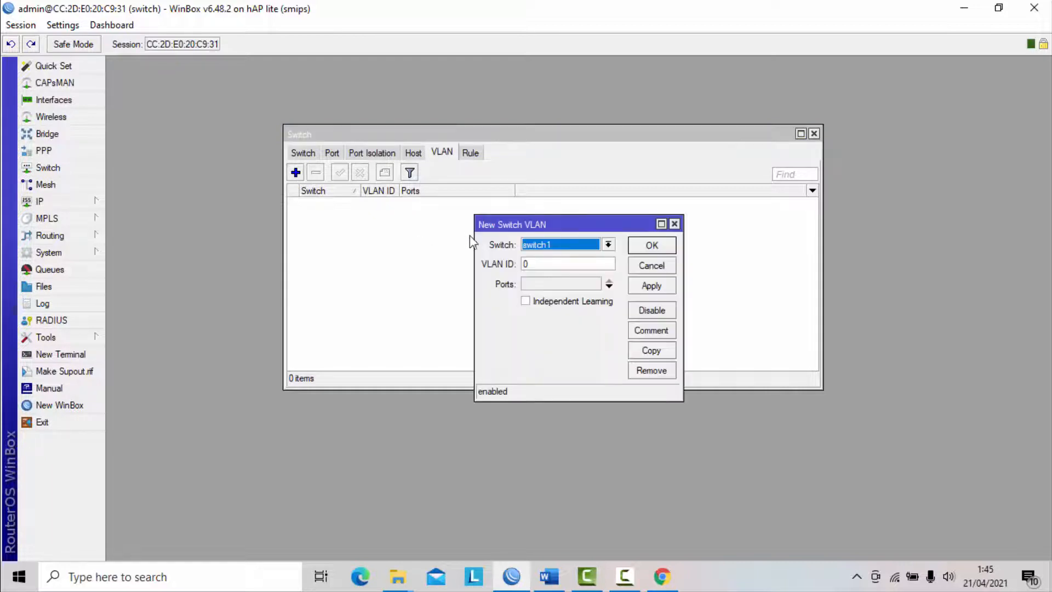
pyautogui.click(532, 264)
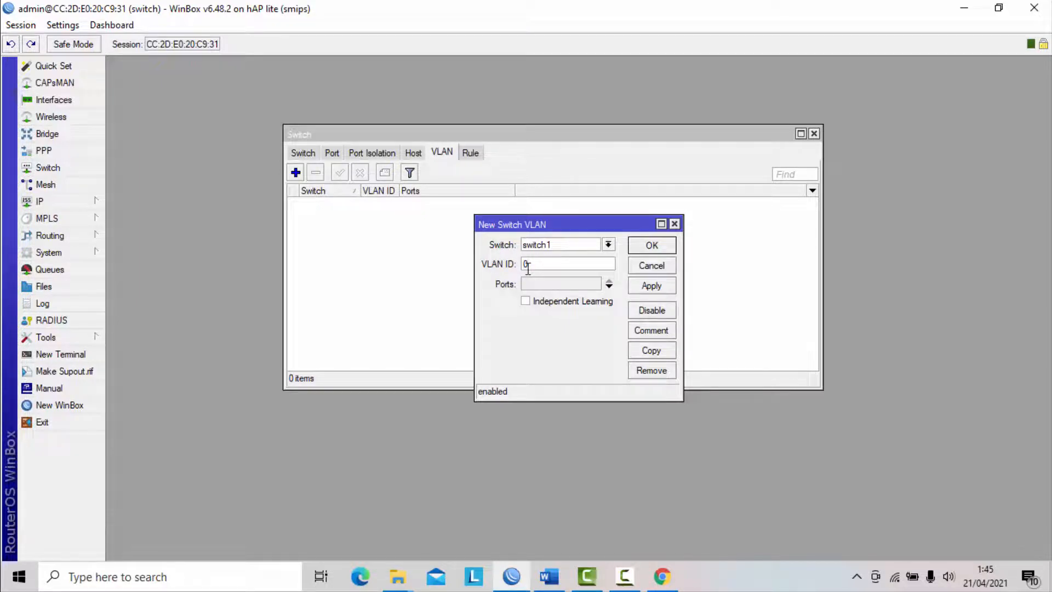
pyautogui.click(669, 268)
pyautogui.click(548, 576)
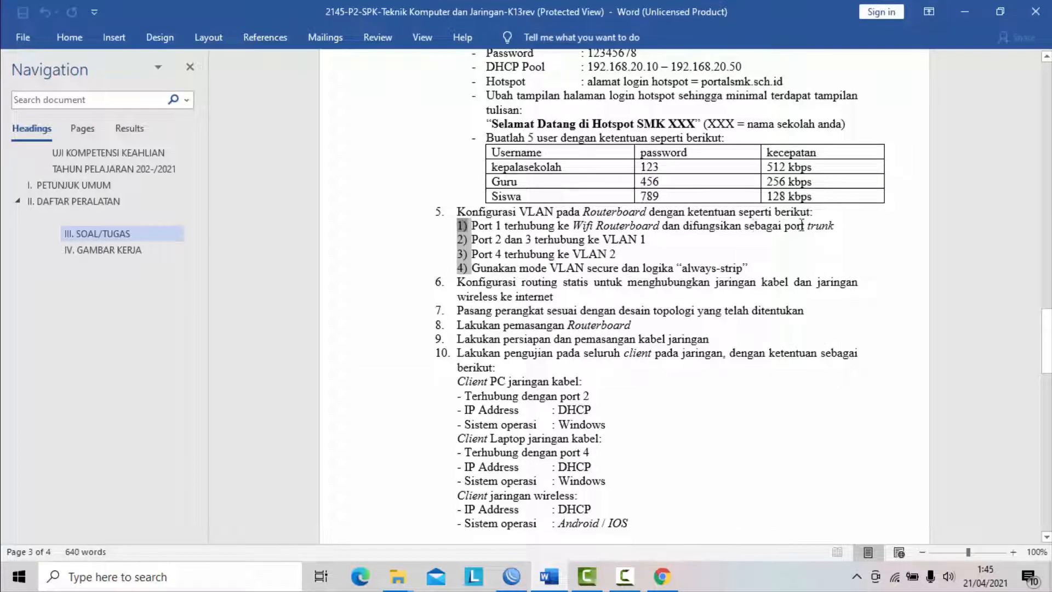
pyautogui.click(511, 575)
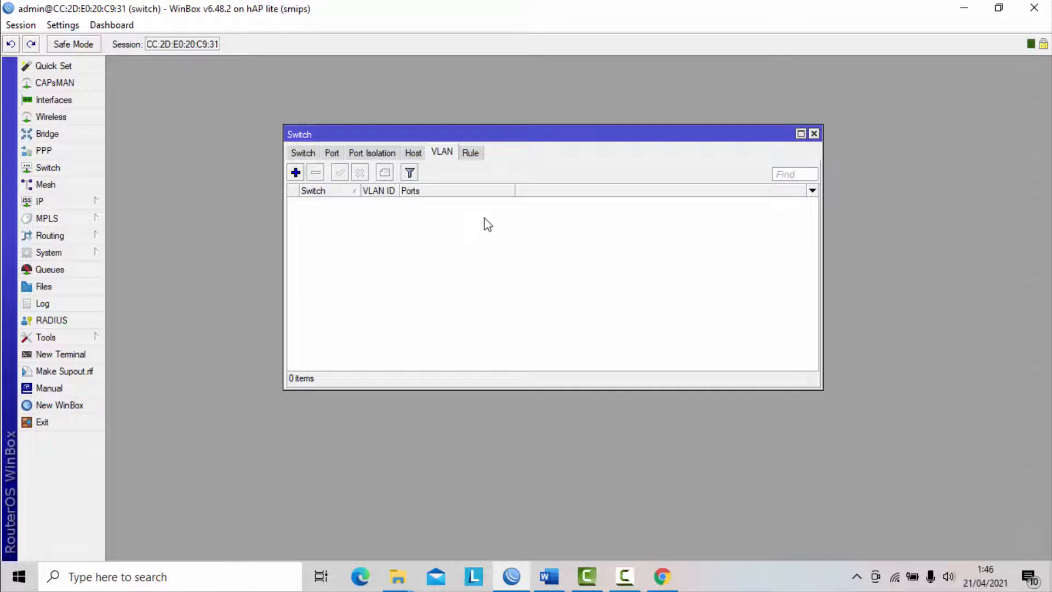
pyautogui.click(332, 154)
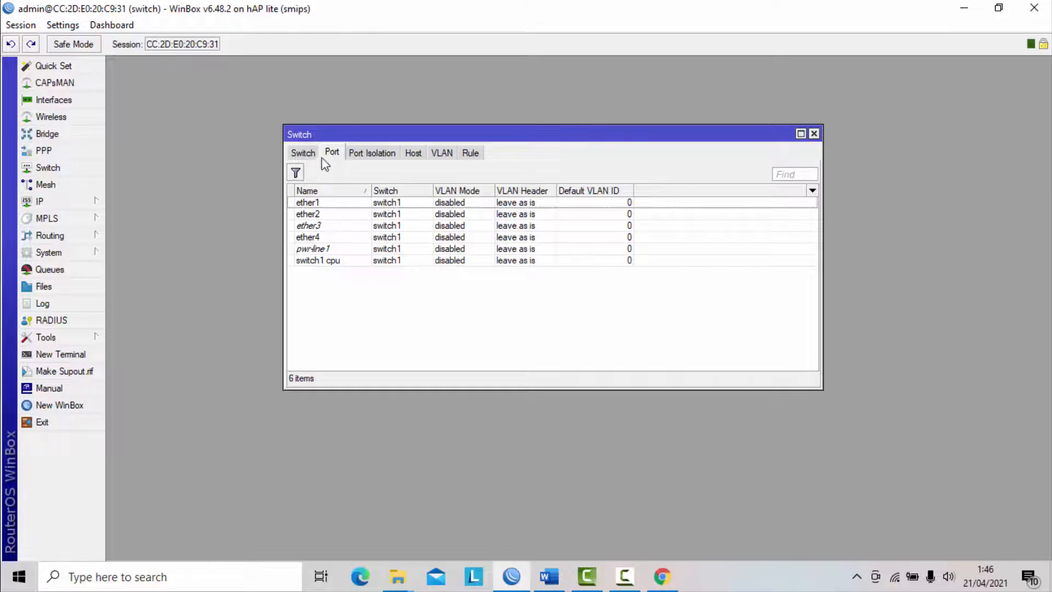
pyautogui.click(813, 134)
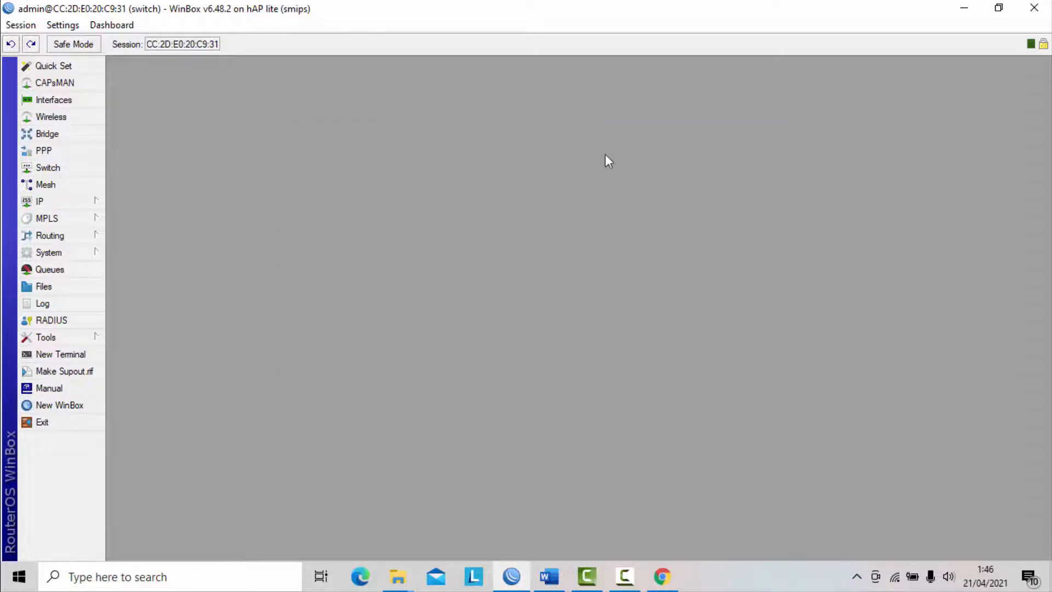
# - Set switch port ether1 to VLAN mode secure with VLAN header add if missing
pyautogui.click(49, 167)
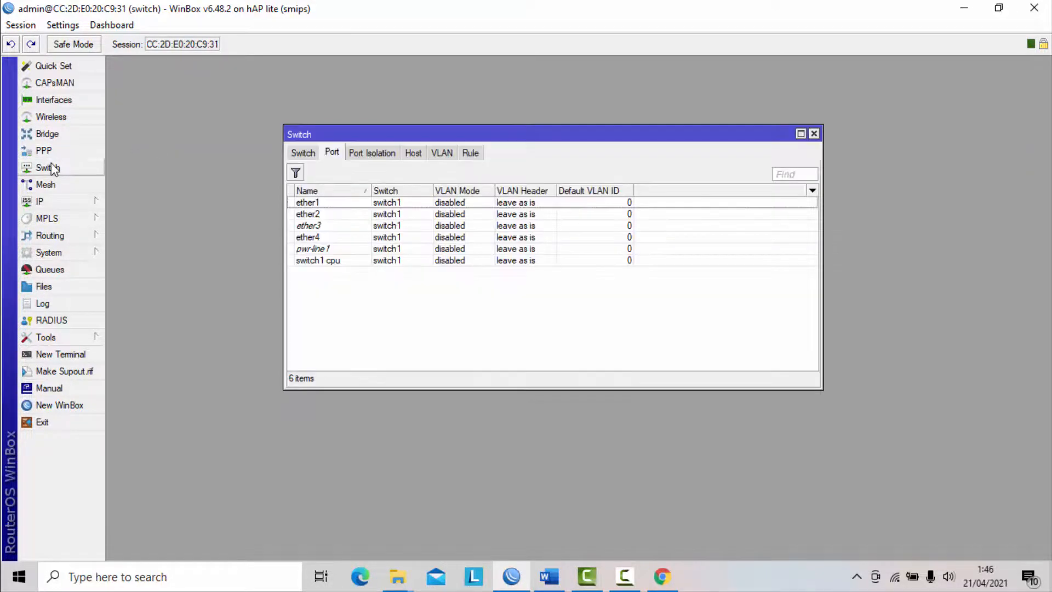
pyautogui.click(333, 153)
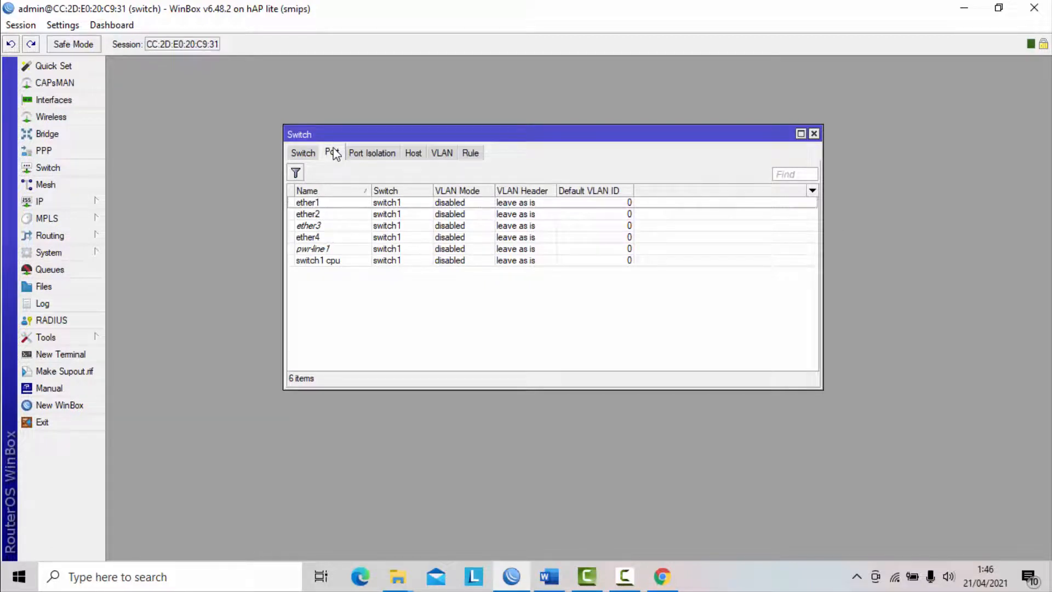
pyautogui.doubleClick(322, 202)
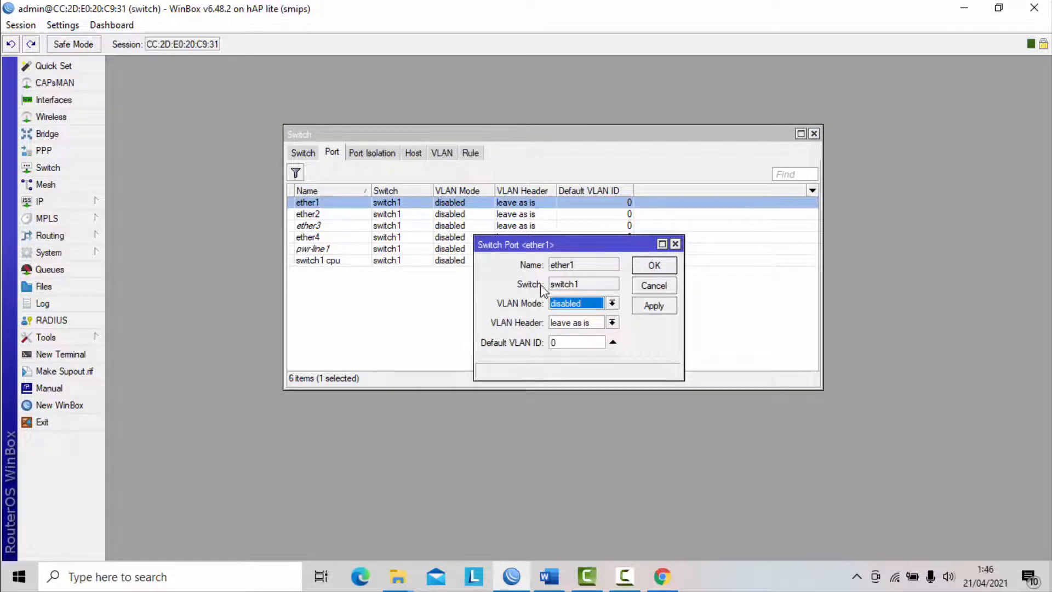
pyautogui.click(612, 304)
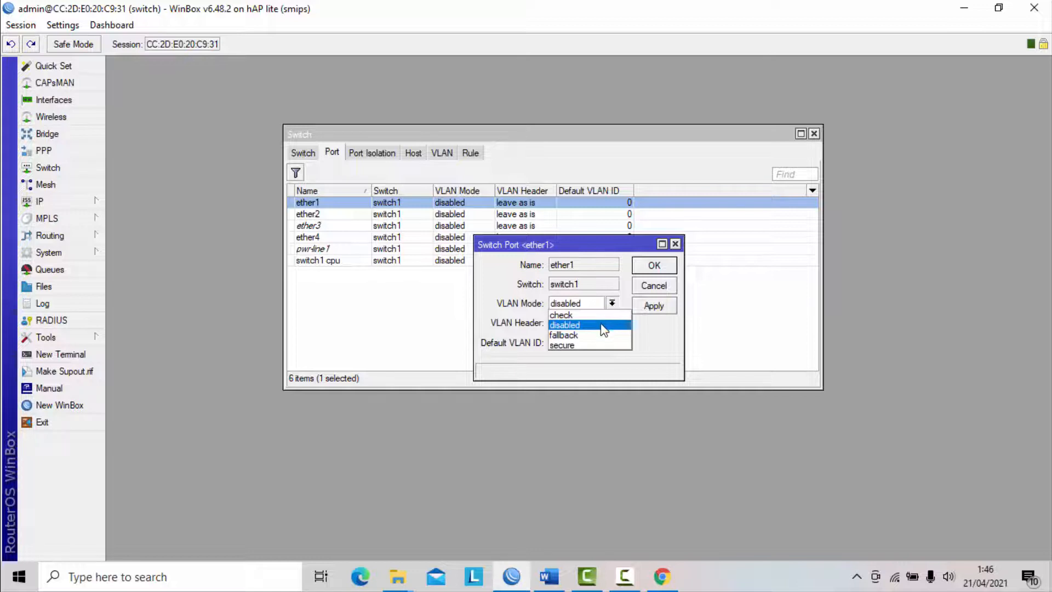
pyautogui.click(601, 325)
pyautogui.click(594, 343)
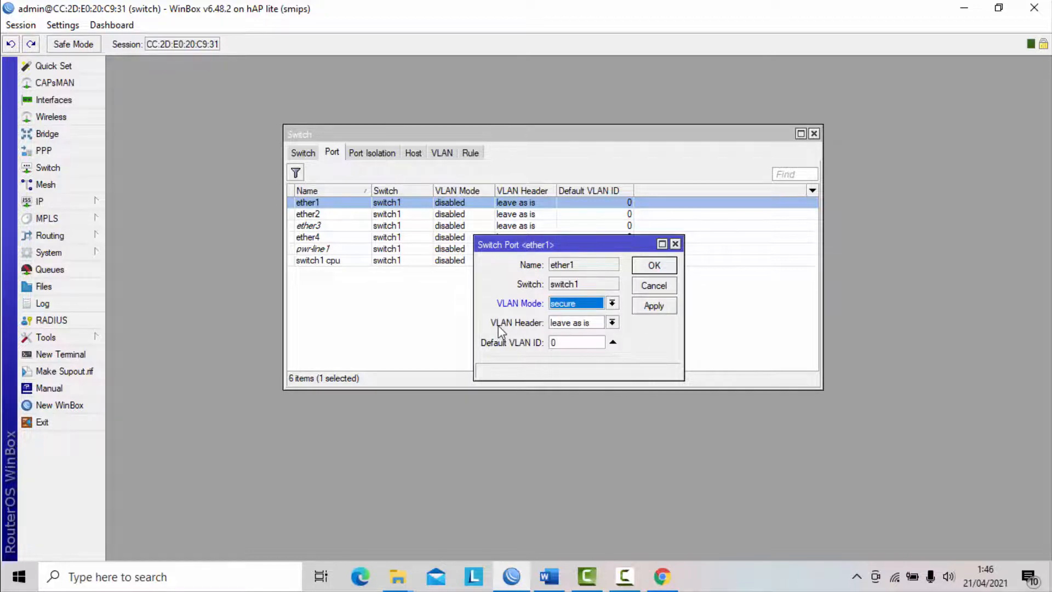
pyautogui.click(612, 323)
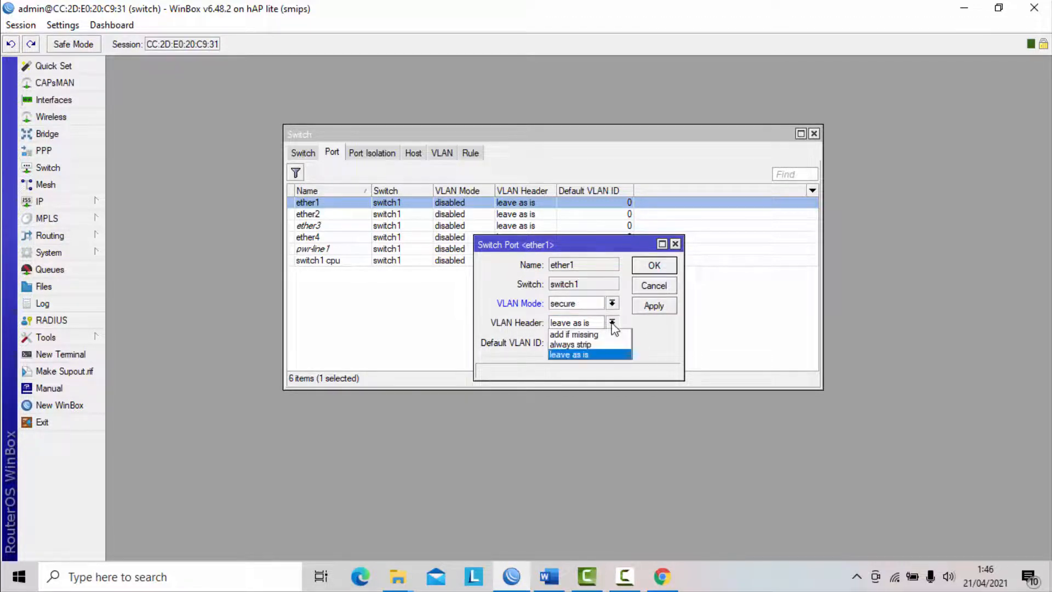
pyautogui.click(603, 336)
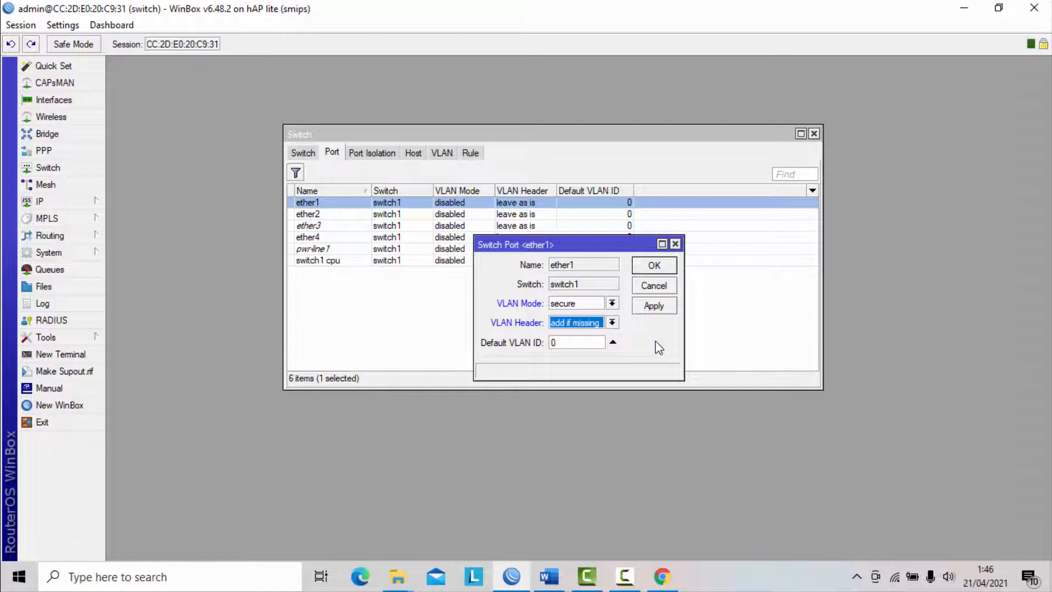
pyautogui.click(659, 308)
pyautogui.click(664, 268)
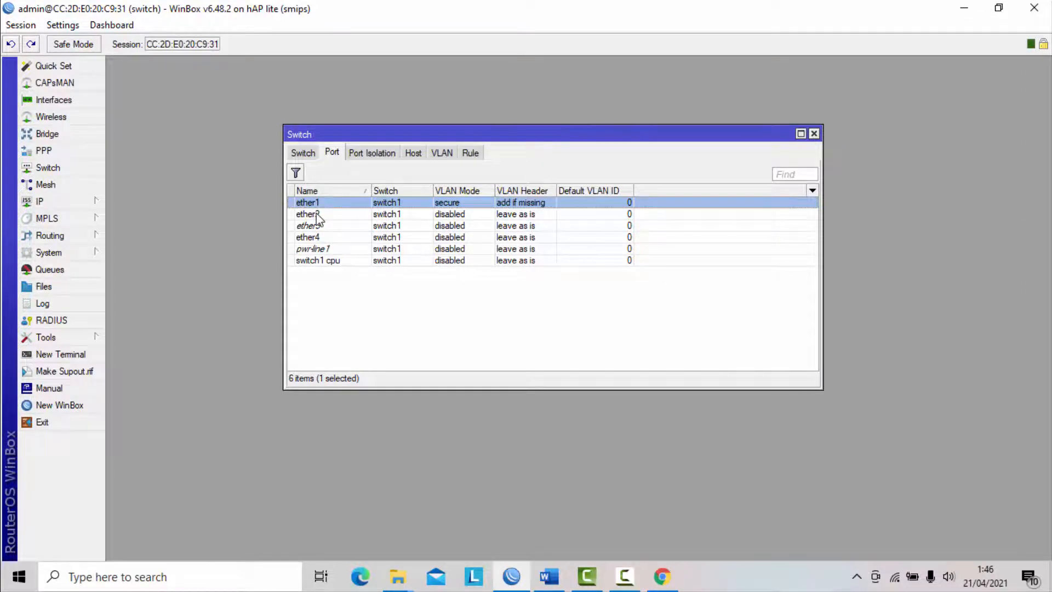
# - Switch to the Word exam document, highlight the requirement for ports 2 and 3, and return to WinBox
pyautogui.click(550, 568)
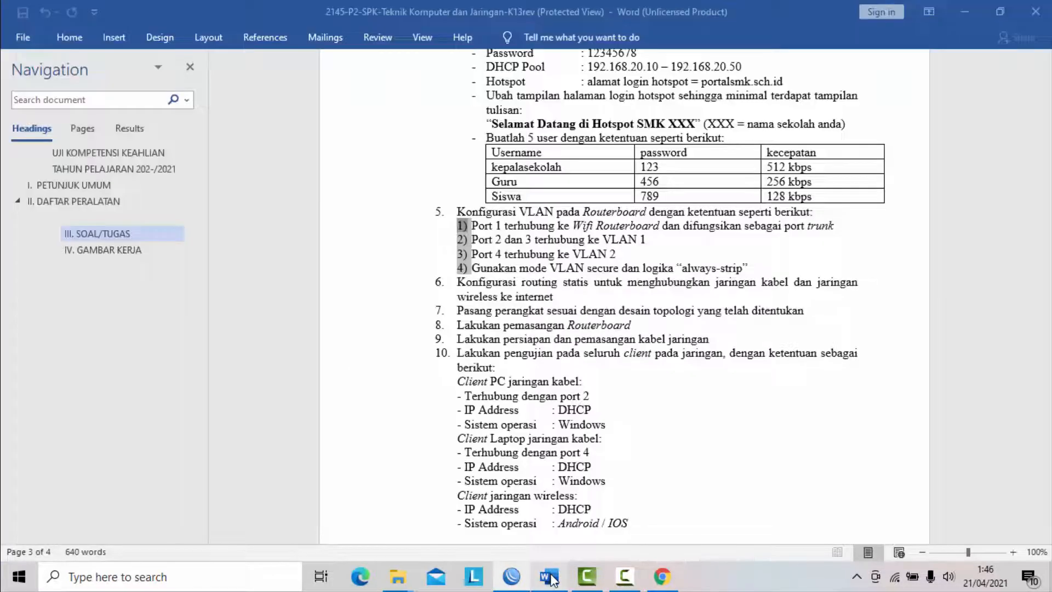
pyautogui.click(473, 241)
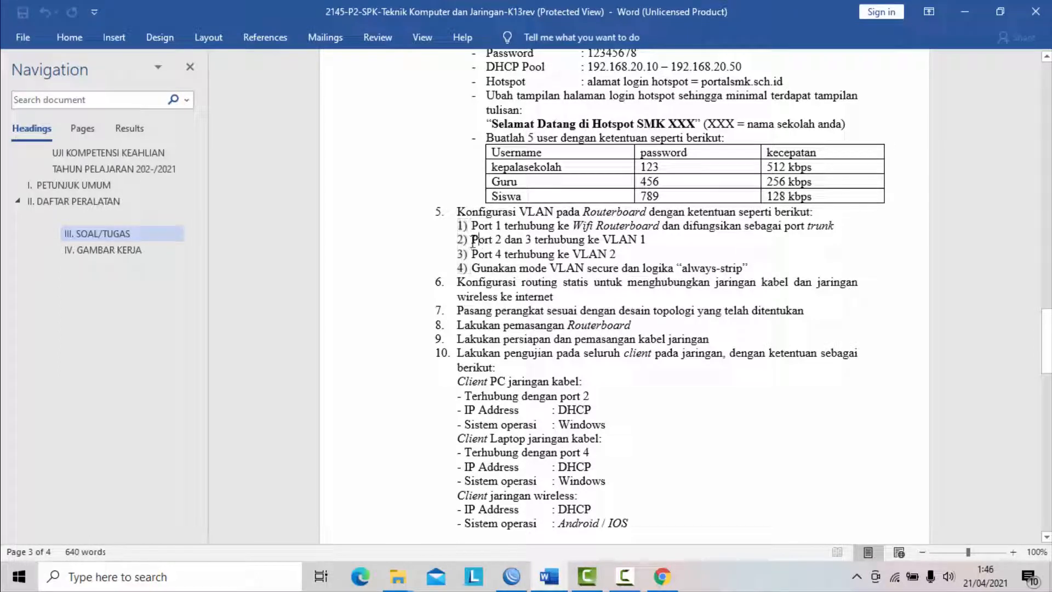
pyautogui.moveTo(473, 241); pyautogui.dragTo(646, 239)
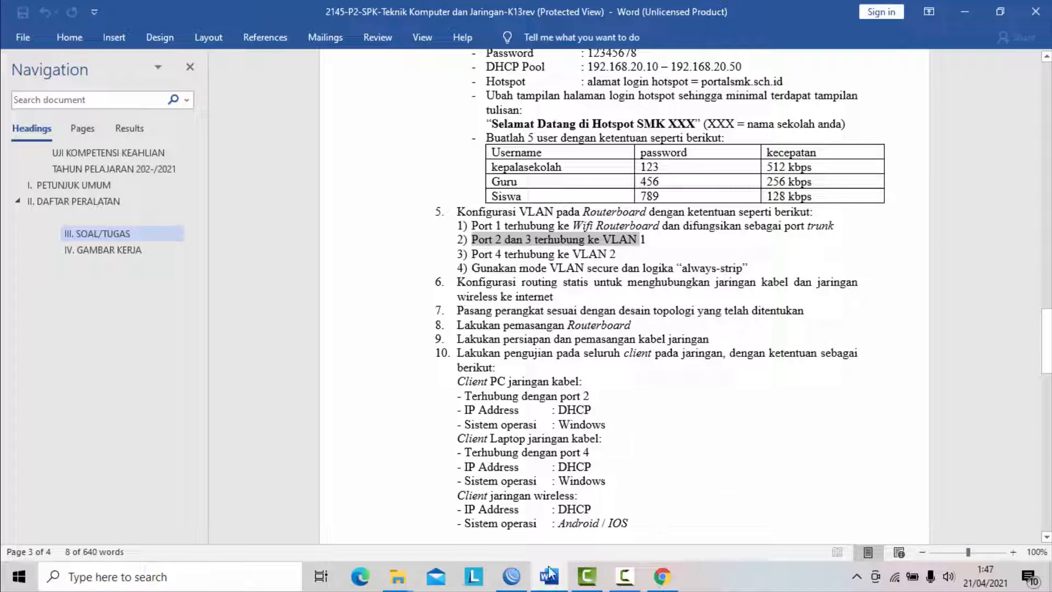
pyautogui.click(512, 580)
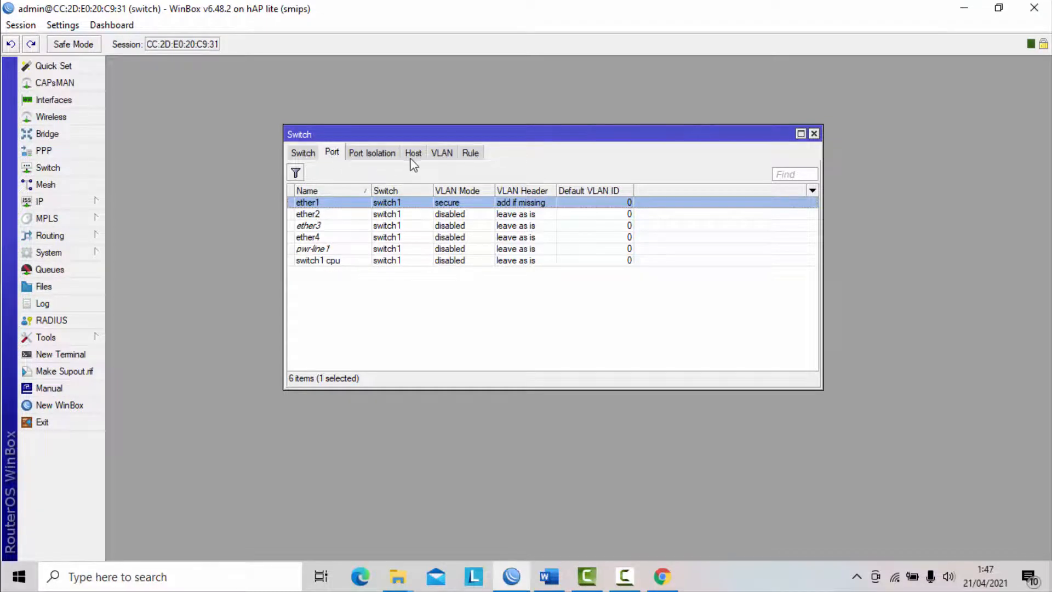
# - Start a new switch VLAN on switch1 with VLAN ID 10 and ether1 as its first port
pyautogui.click(442, 155)
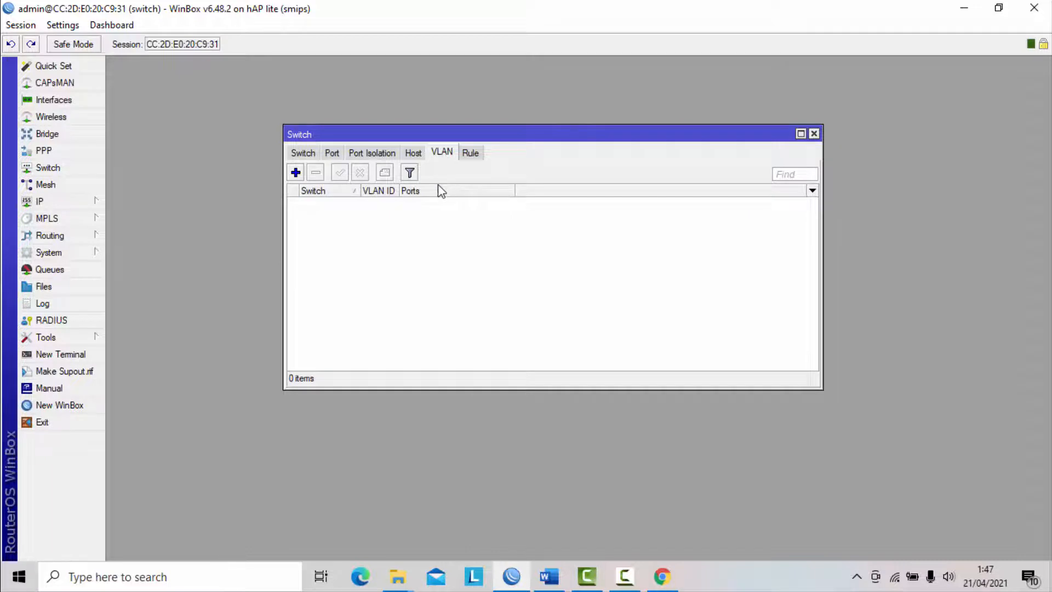
pyautogui.click(295, 174)
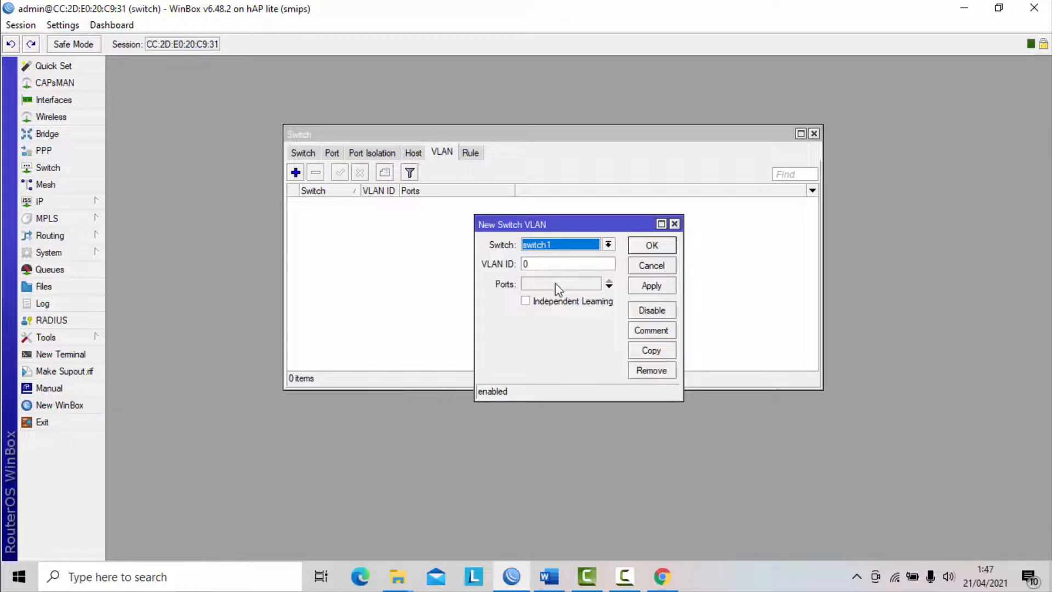
pyautogui.doubleClick(567, 265)
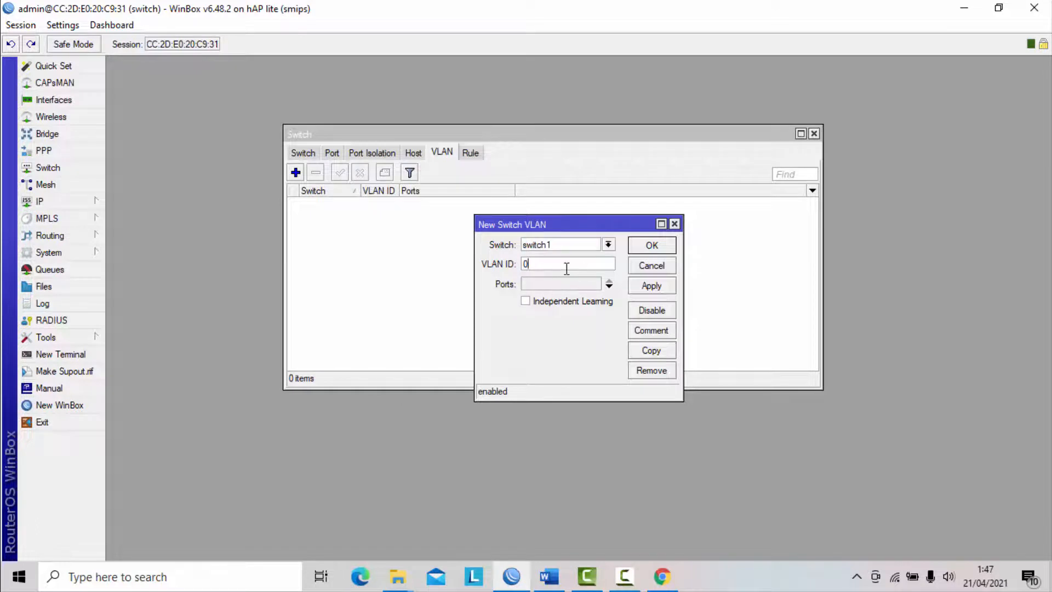
pyautogui.press('BackSpace')
pyautogui.write('10')
pyautogui.click(597, 297)
pyautogui.click(609, 284)
pyautogui.click(551, 301)
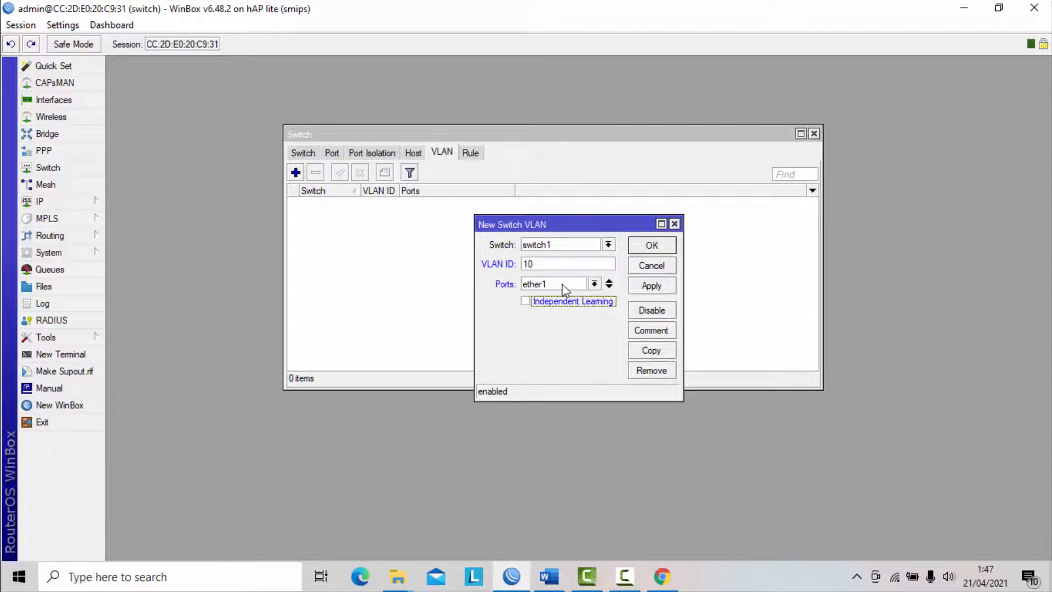
# - Add ether2 and ether3 as further ports of the new switch VLAN
pyautogui.click(609, 287)
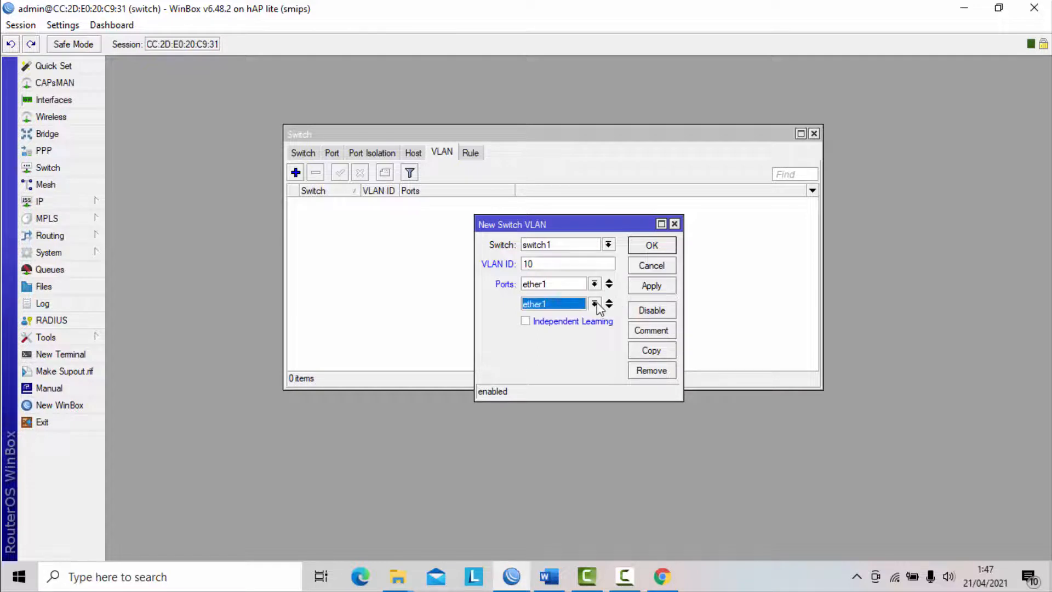
pyautogui.click(594, 303)
pyautogui.click(568, 322)
pyautogui.click(609, 303)
pyautogui.click(594, 324)
pyautogui.click(569, 356)
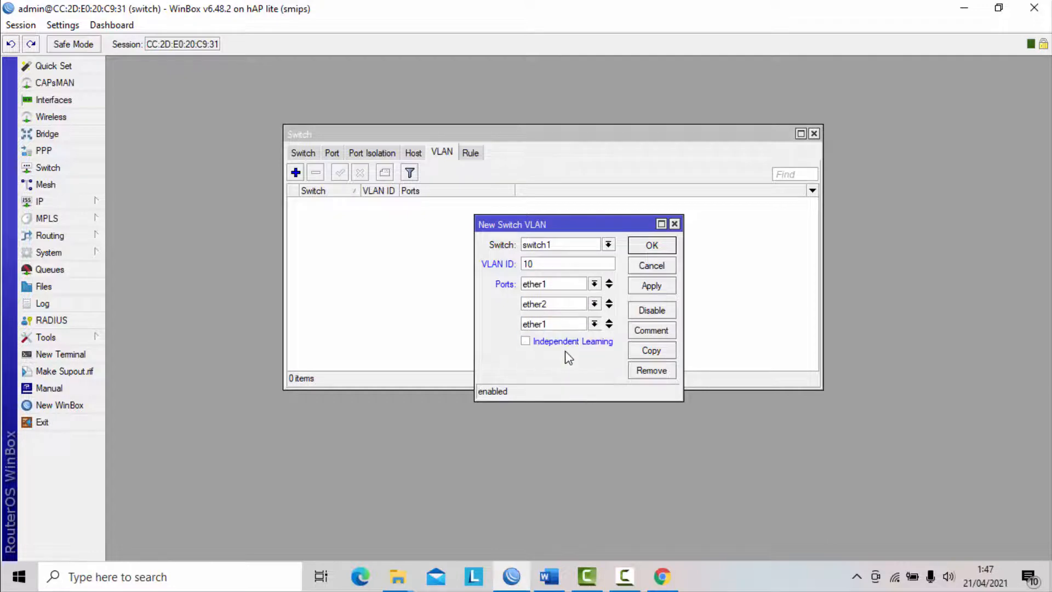
# - Check the port assignment in the Word exam document, return to WinBox and save switch VLAN 10
pyautogui.click(559, 577)
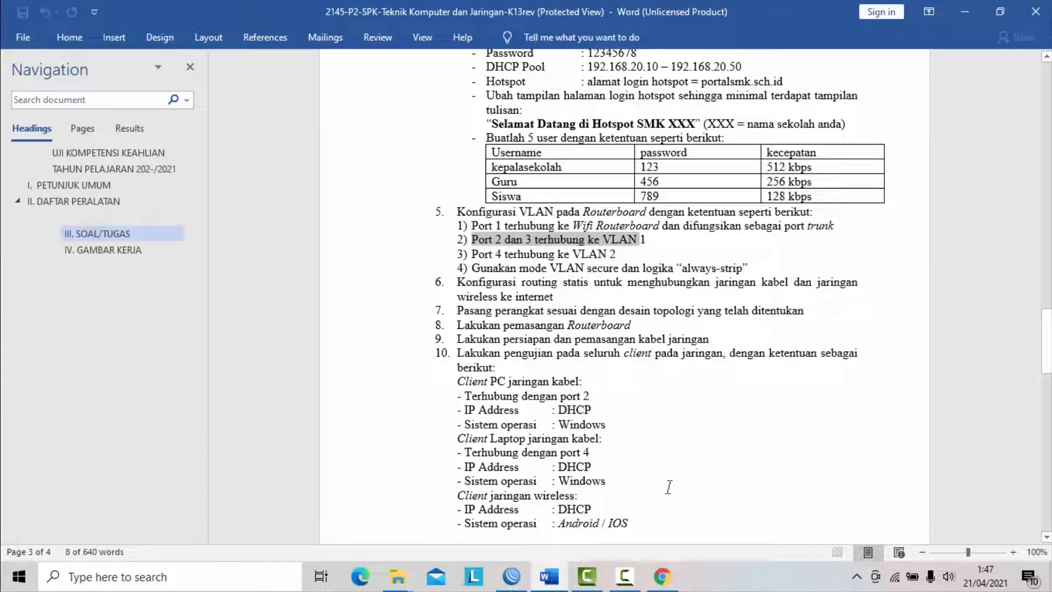
pyautogui.click(542, 583)
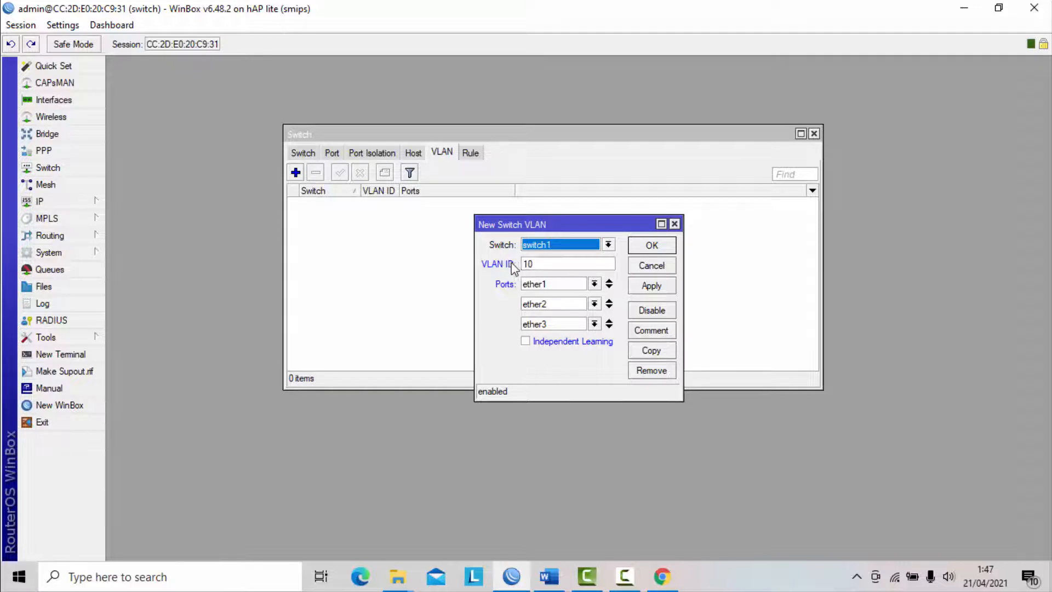
pyautogui.click(660, 286)
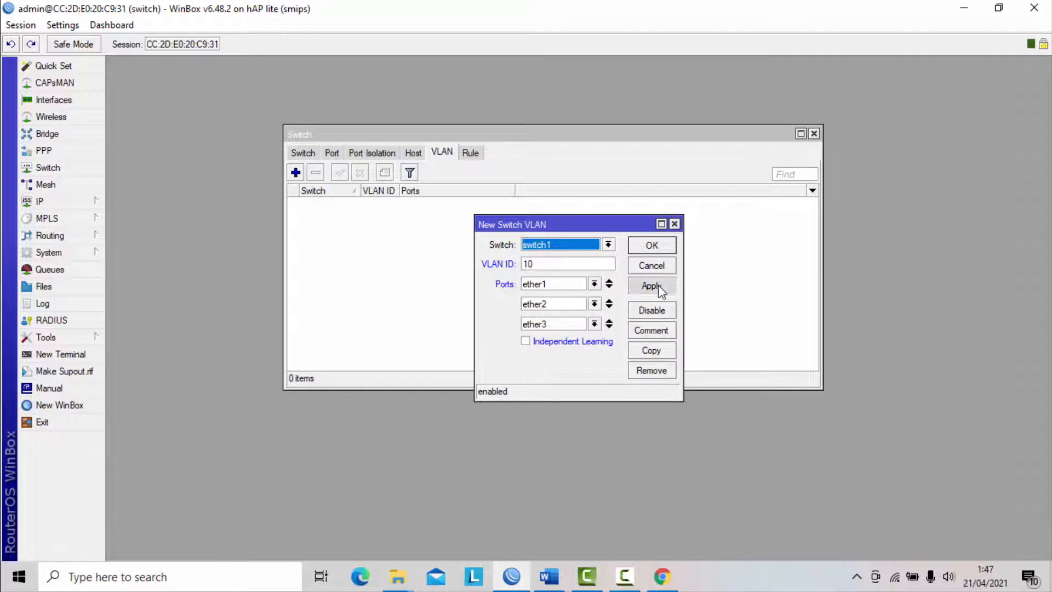
pyautogui.click(664, 247)
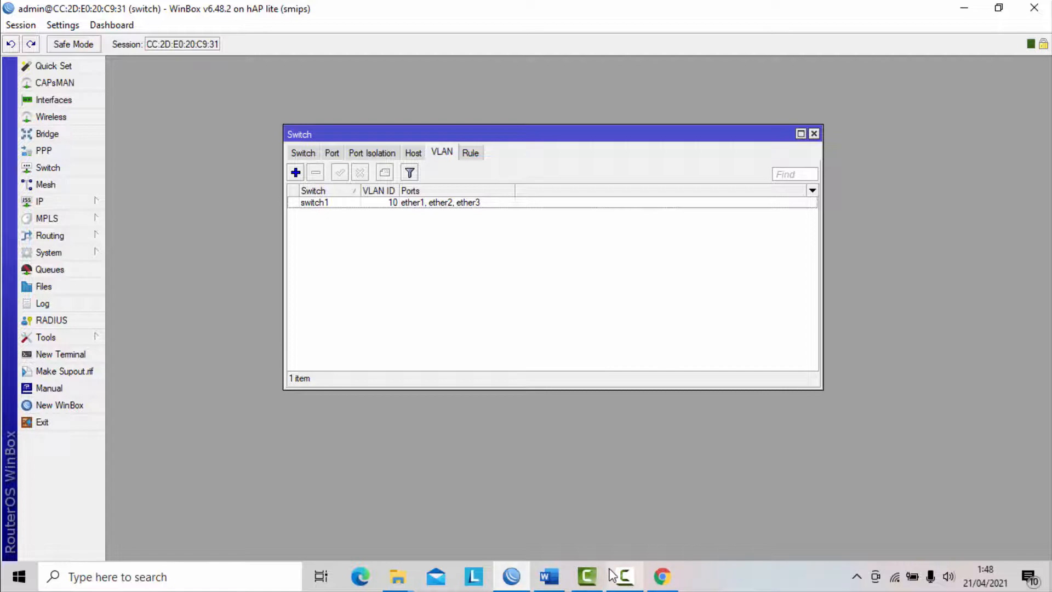
# - Switch to the Word exam document, highlight the requirement for port 4, and return to WinBox
pyautogui.moveTo(516, 574)
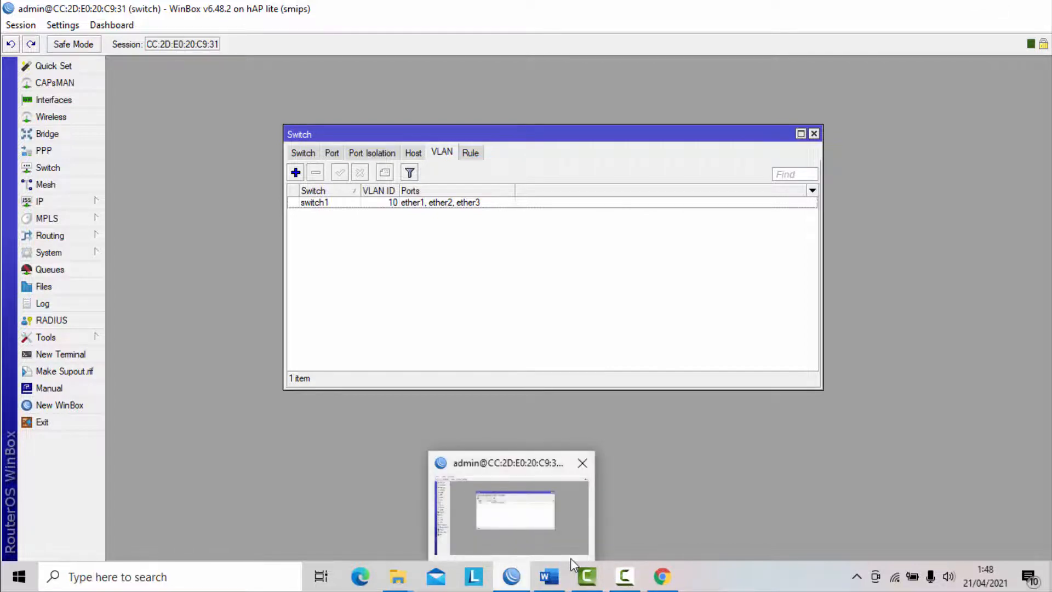
pyautogui.click(546, 576)
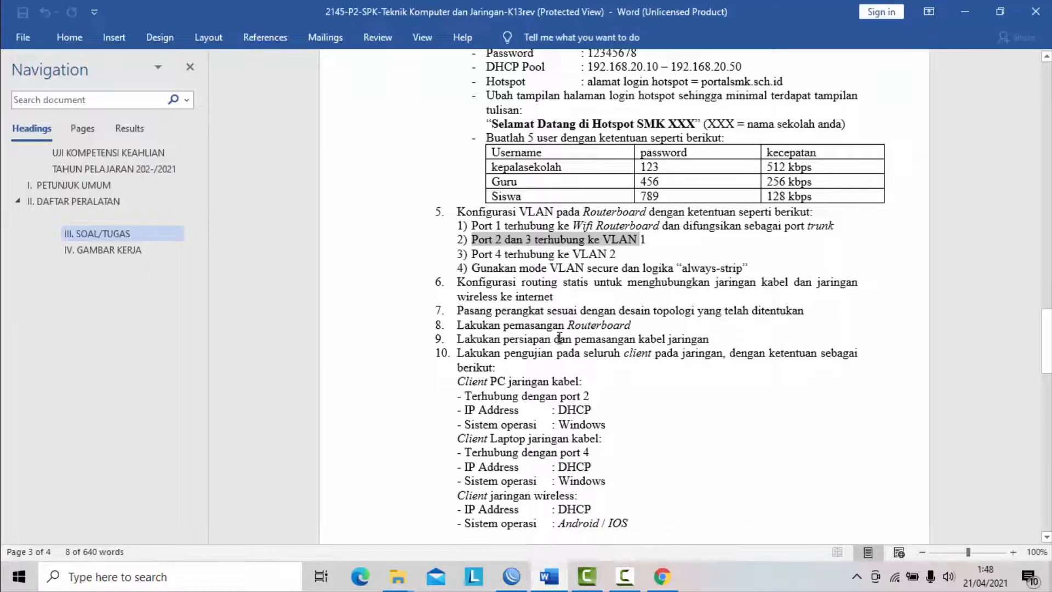
pyautogui.moveTo(481, 253); pyautogui.dragTo(608, 262)
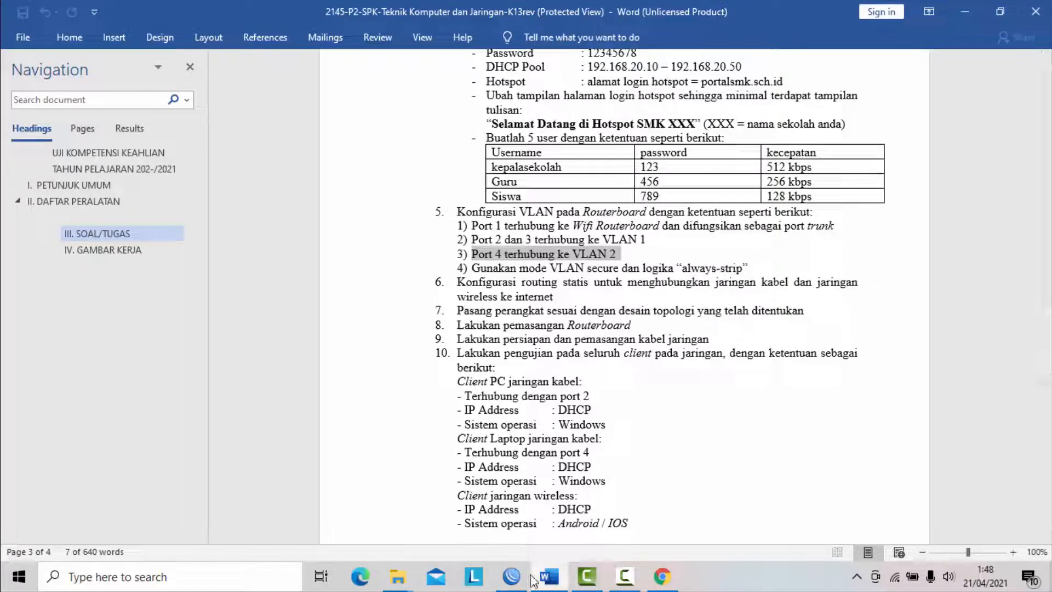
pyautogui.click(512, 576)
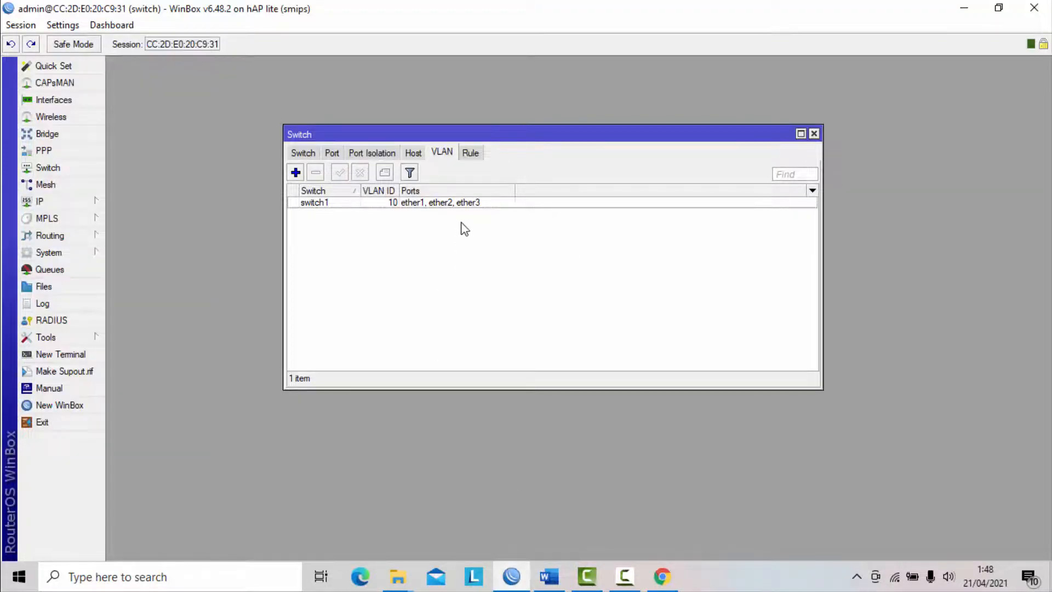
# - Open the switch VLAN 10 entry to review its assigned ports and close it
pyautogui.click(459, 205)
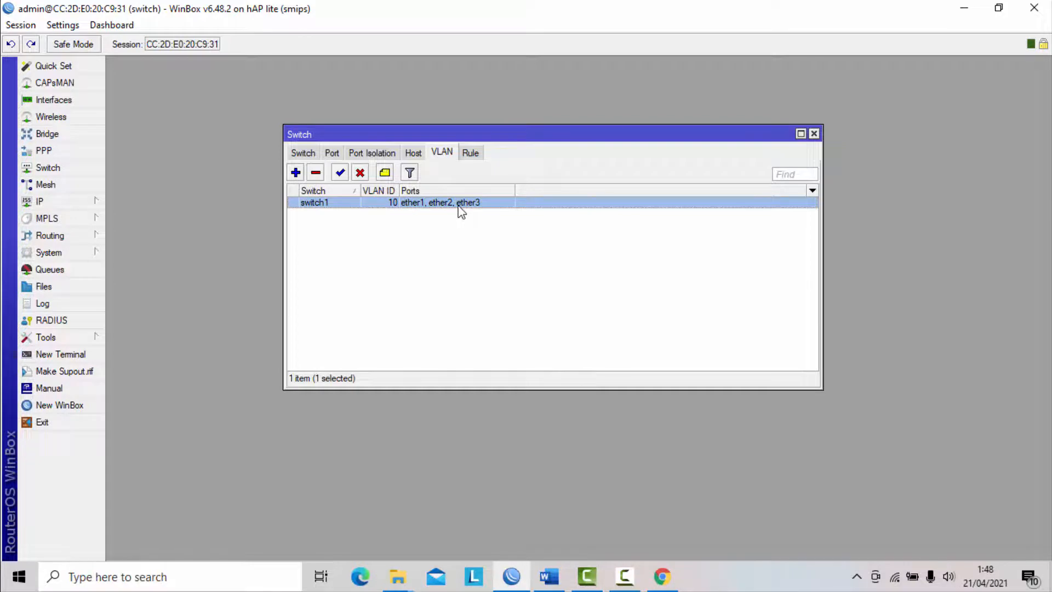
pyautogui.doubleClick(459, 205)
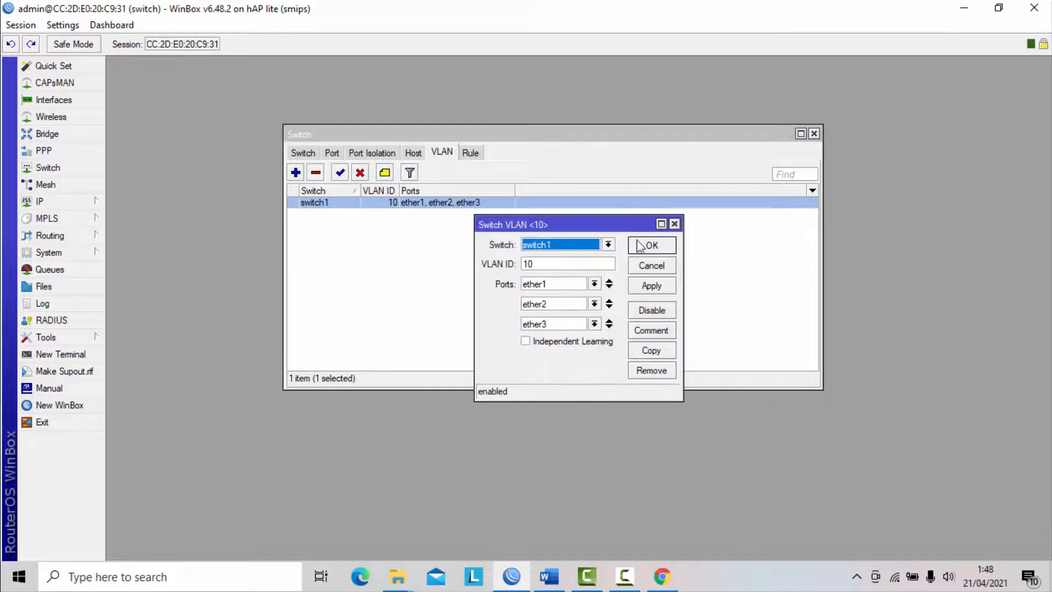
pyautogui.click(644, 259)
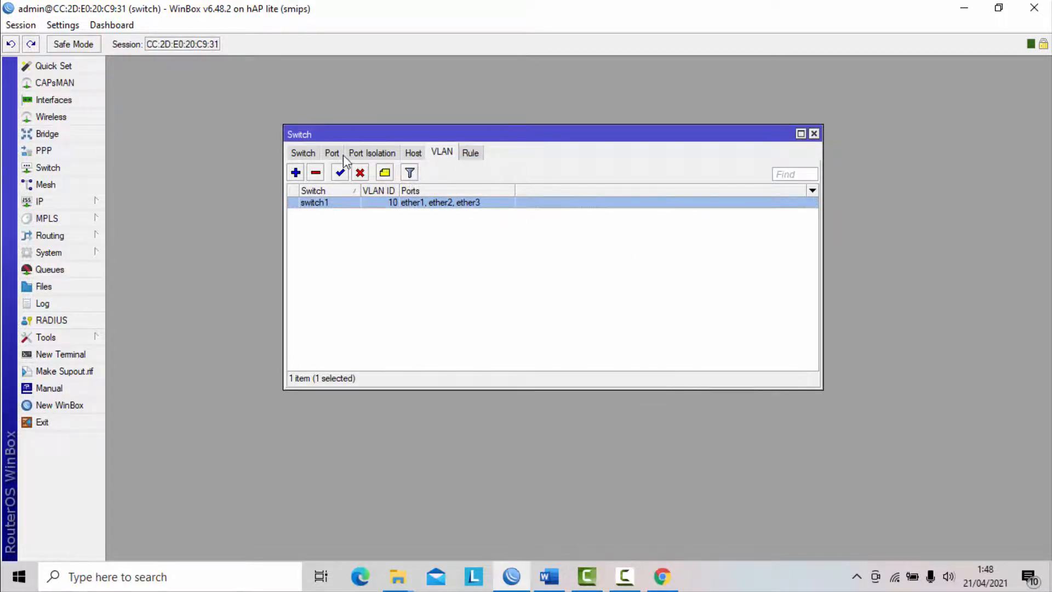
# - Set switch port ether2 to VLAN mode secure and VLAN header always strip, and save it
pyautogui.click(335, 154)
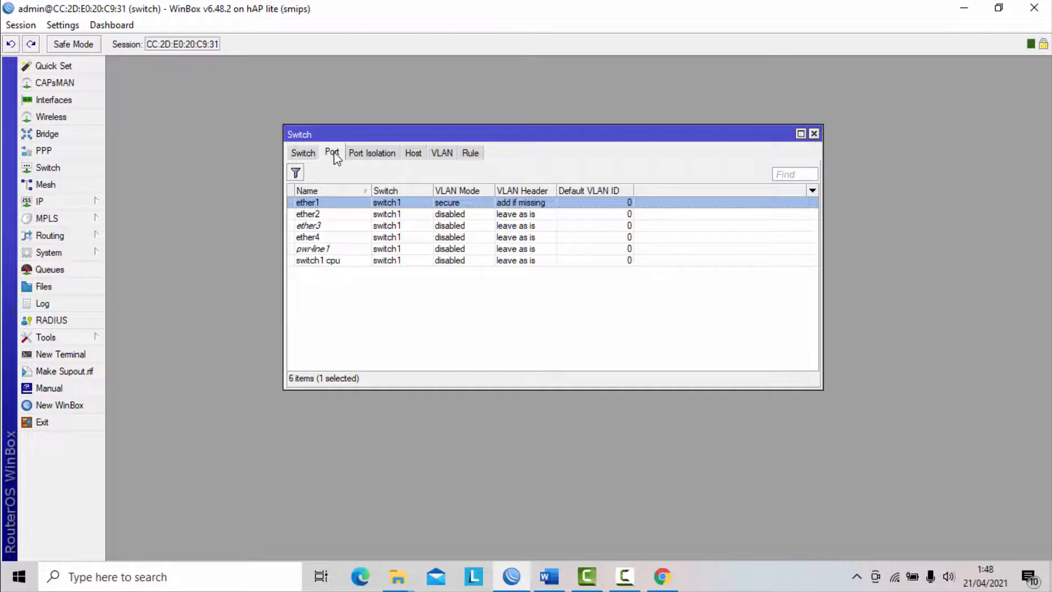
pyautogui.click(311, 216)
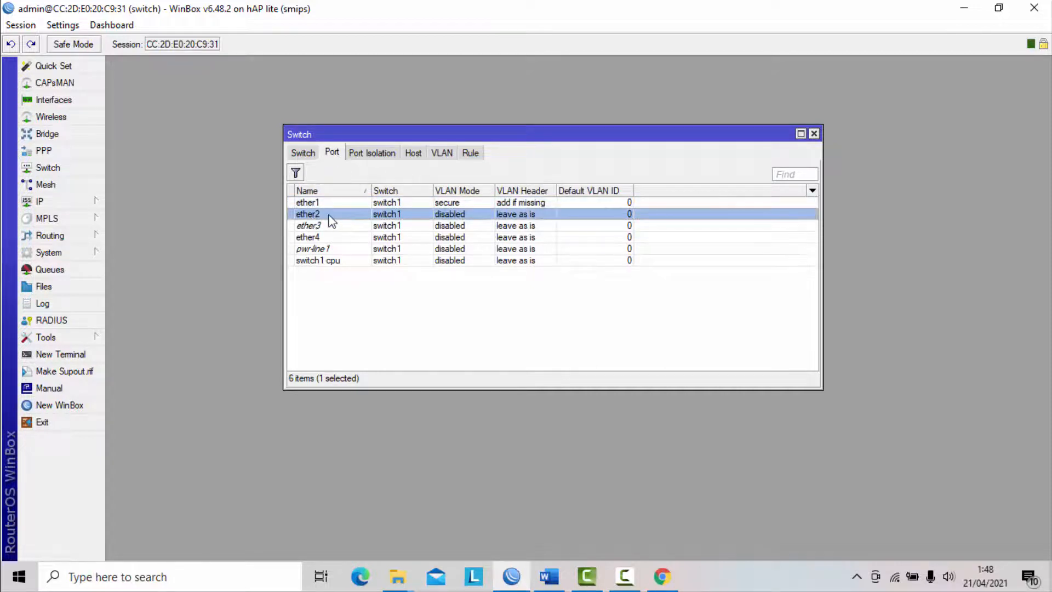
pyautogui.doubleClick(331, 219)
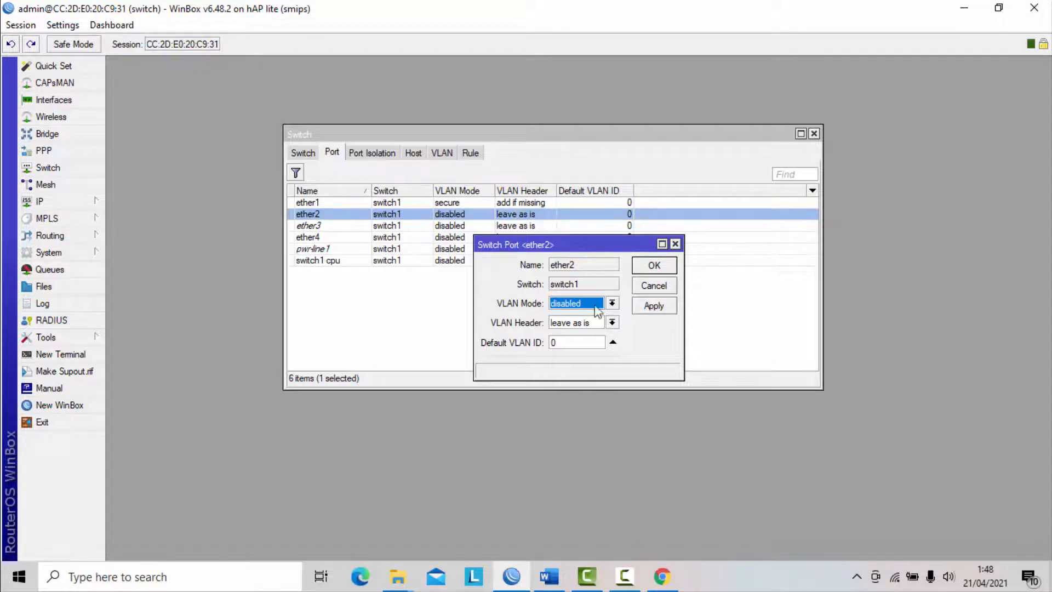
pyautogui.click(612, 304)
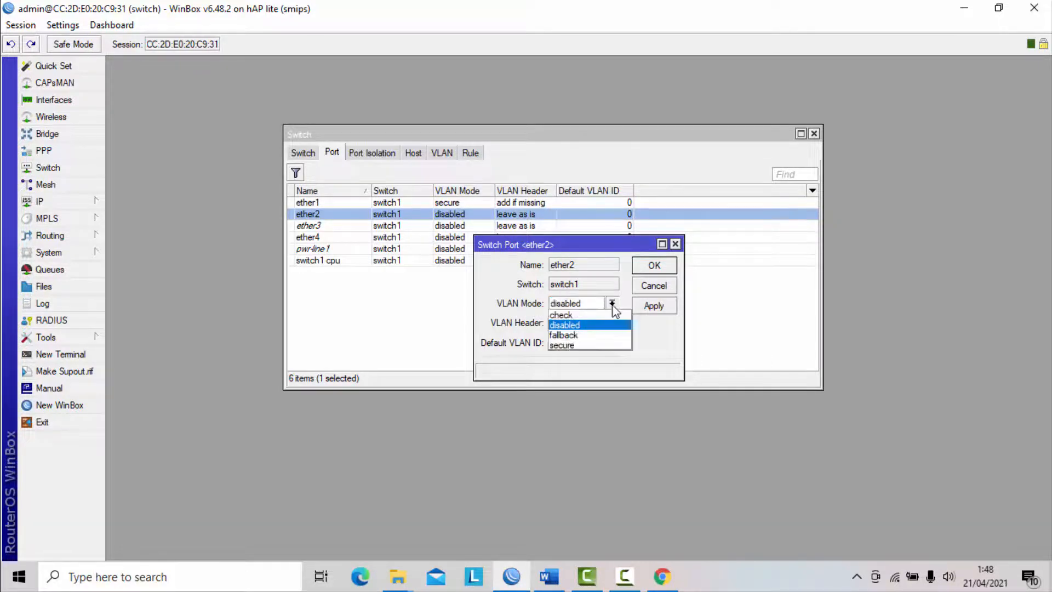
pyautogui.click(582, 345)
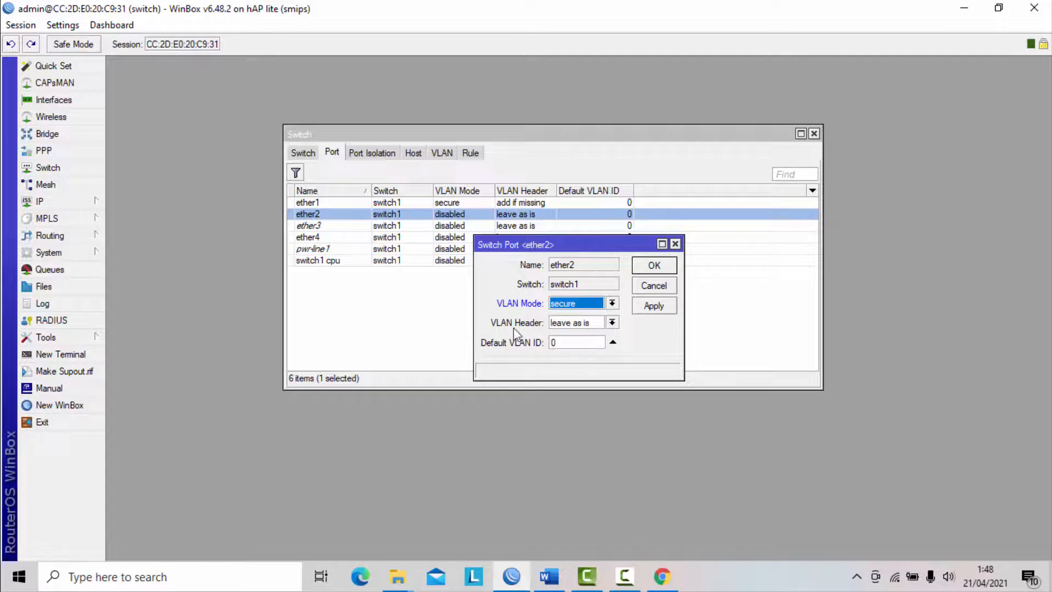
pyautogui.click(612, 323)
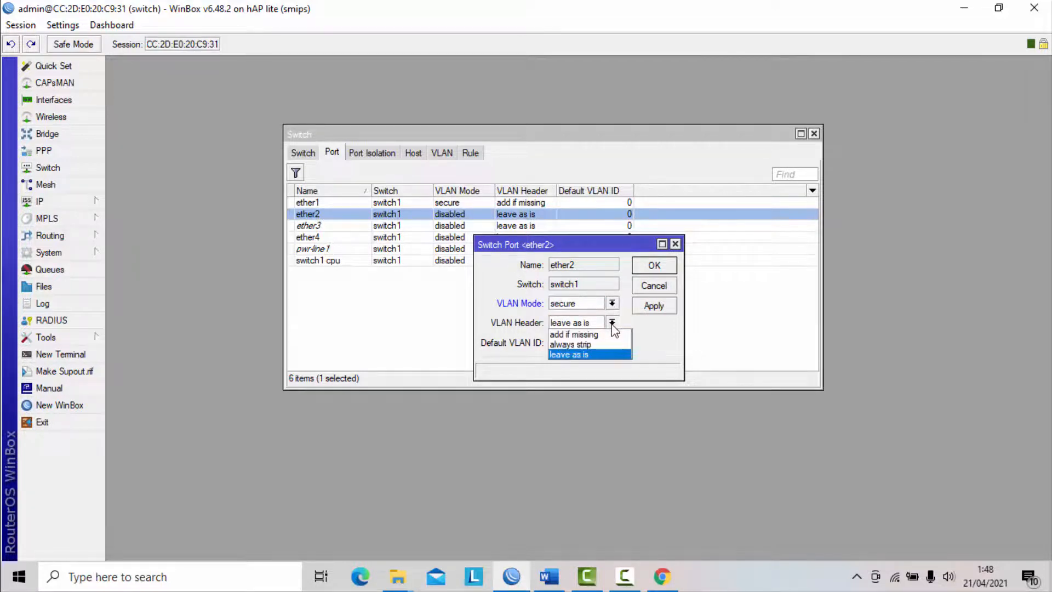
pyautogui.click(596, 345)
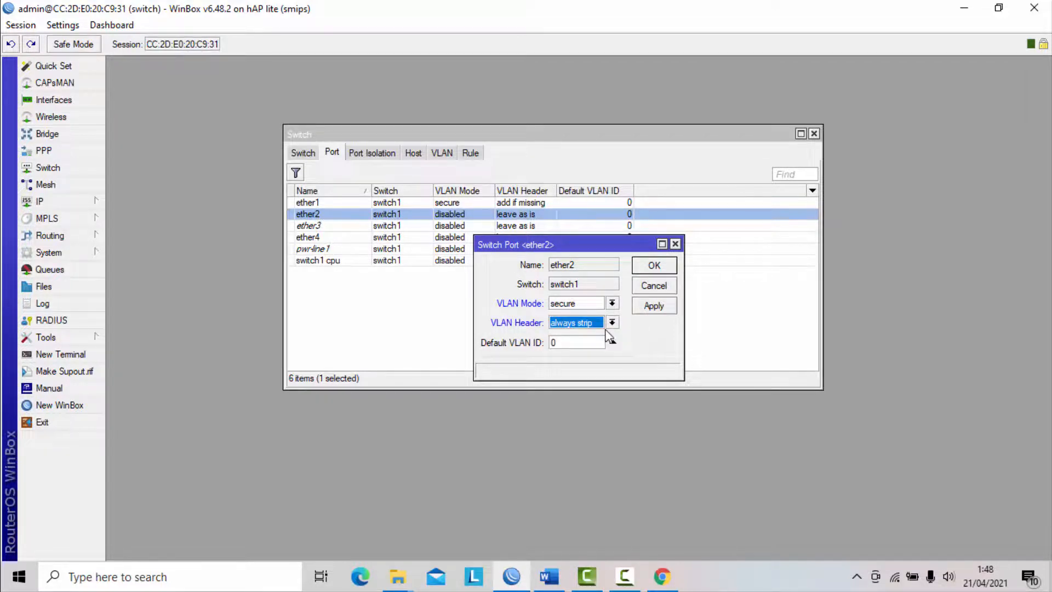
pyautogui.click(651, 306)
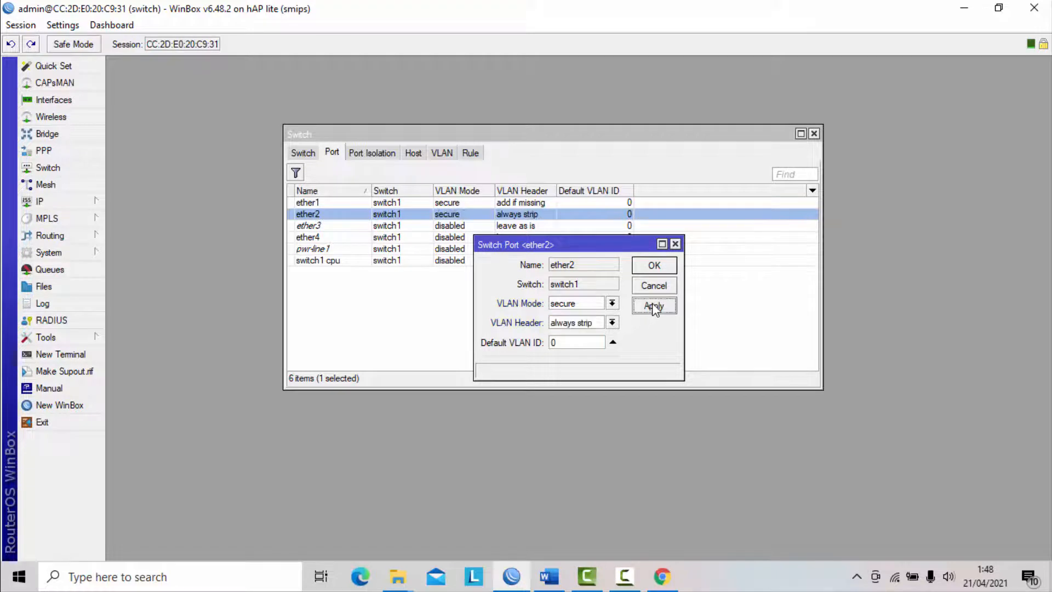
pyautogui.click(660, 268)
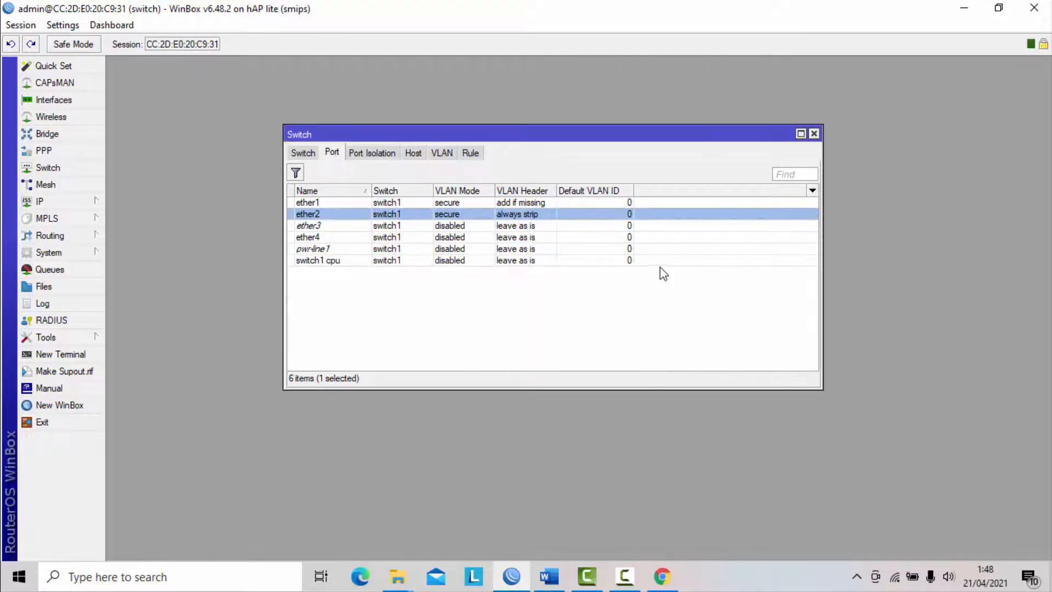
# - Set switch port ether3 to VLAN mode secure and VLAN header always strip, and save it
pyautogui.doubleClick(309, 226)
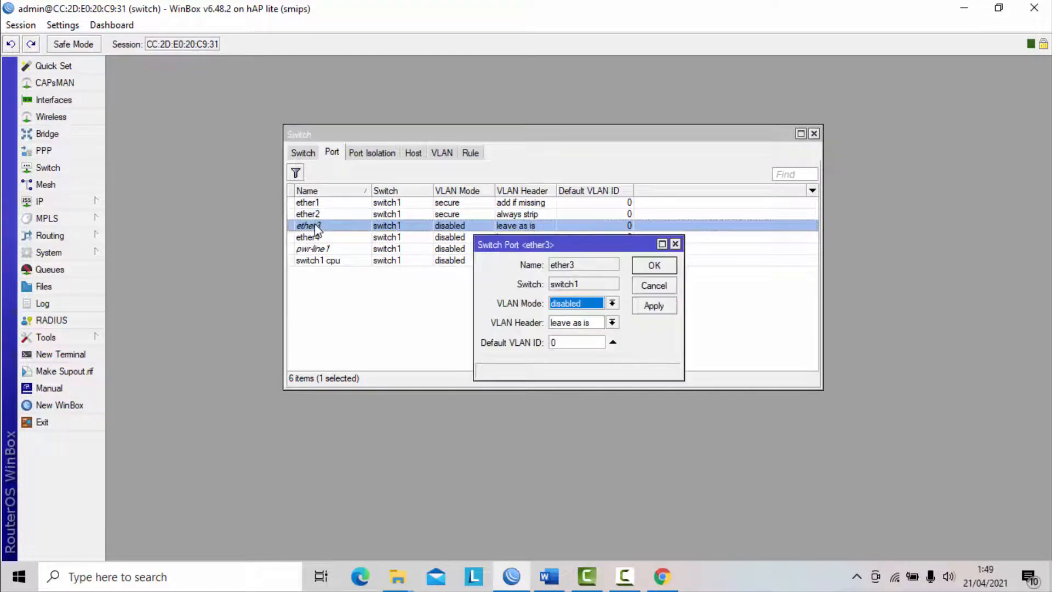
pyautogui.click(612, 303)
pyautogui.click(581, 345)
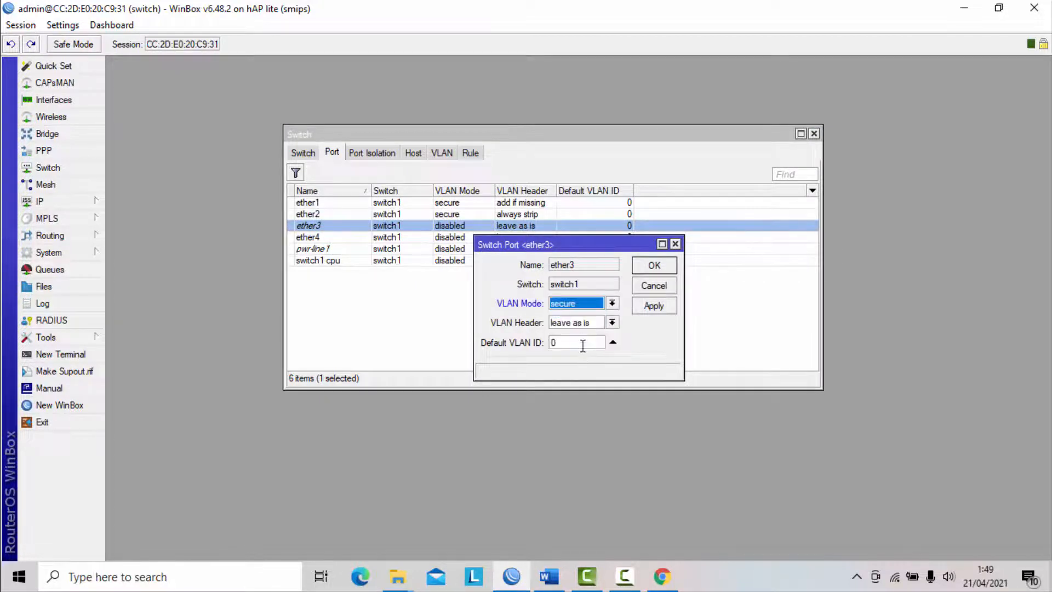
pyautogui.click(612, 323)
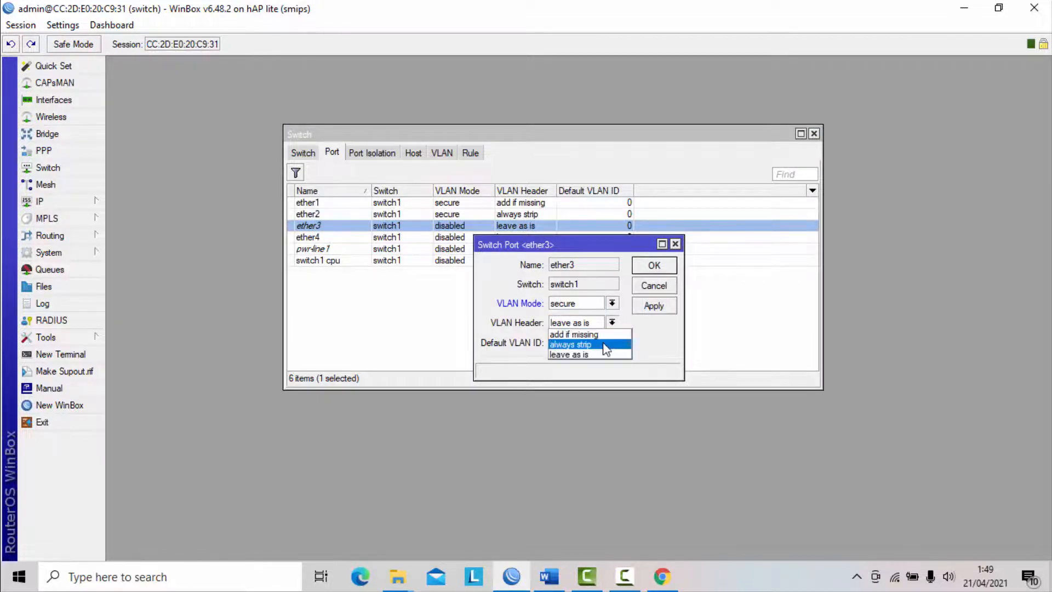
pyautogui.click(580, 344)
pyautogui.click(653, 305)
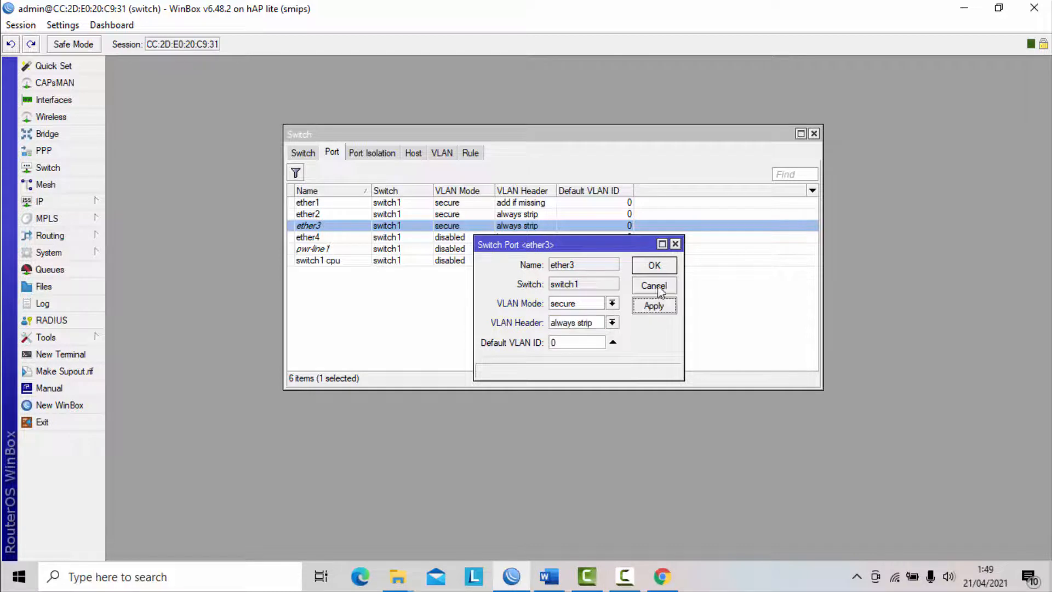
pyautogui.click(654, 265)
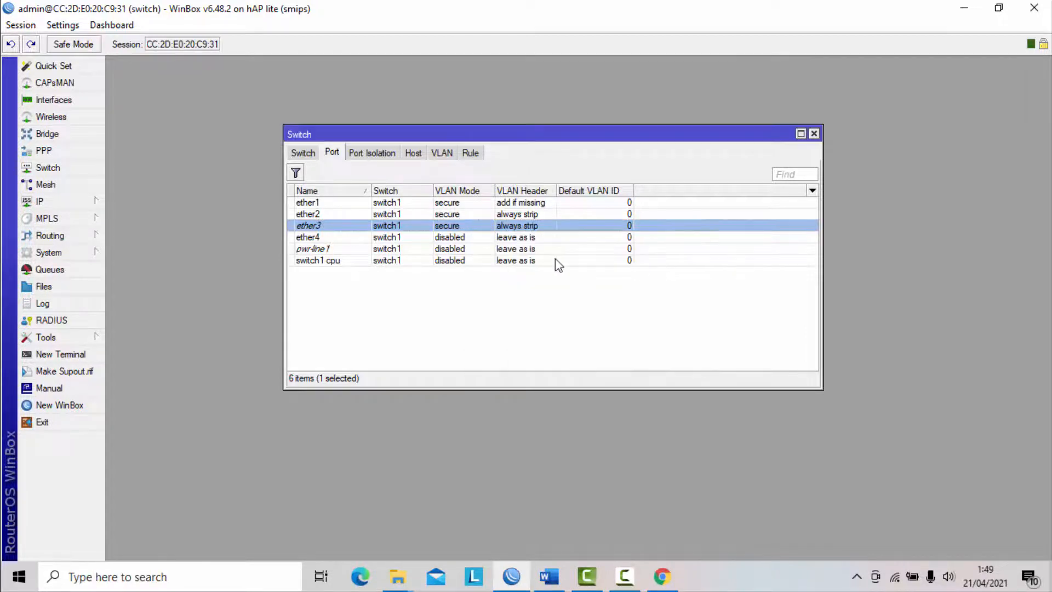
# - Review the ether2, ether3 and ether4 switch port entries against the VLAN requirements in the Word exam document and return to WinBox
pyautogui.click(315, 239)
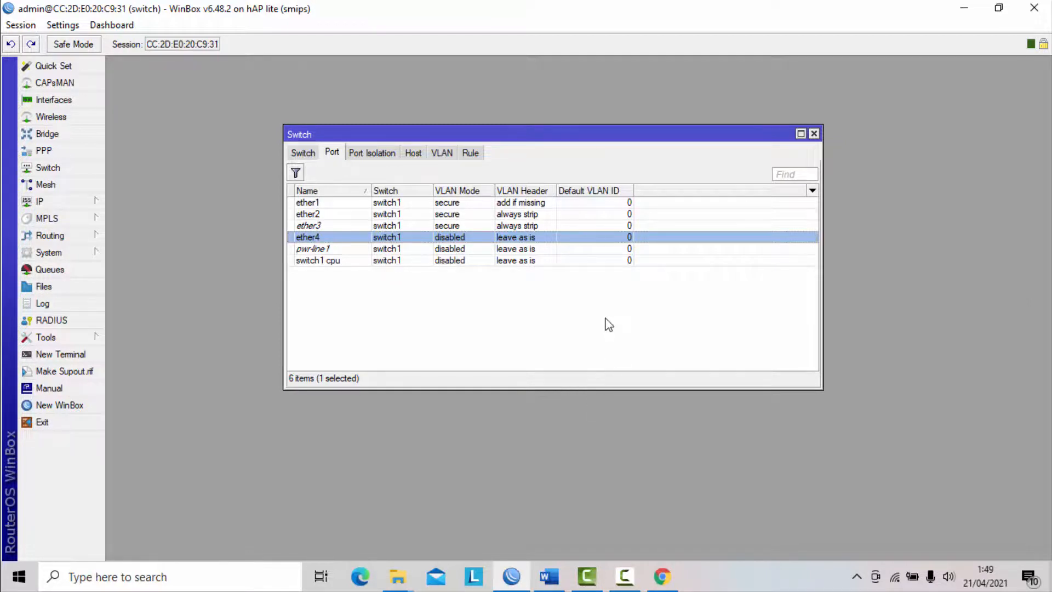
pyautogui.click(323, 215)
pyautogui.click(326, 225)
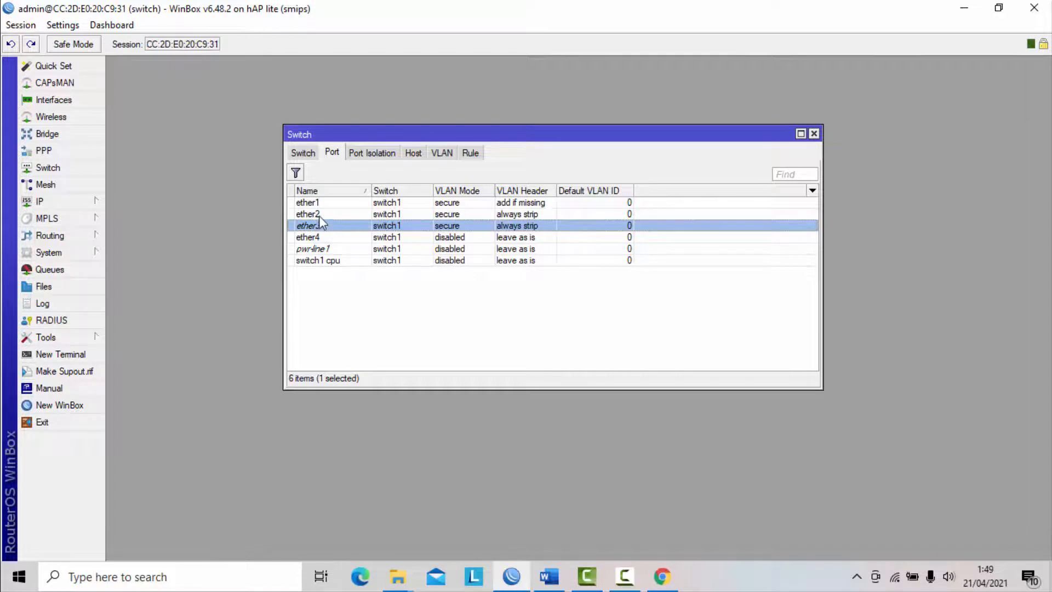
pyautogui.click(322, 213)
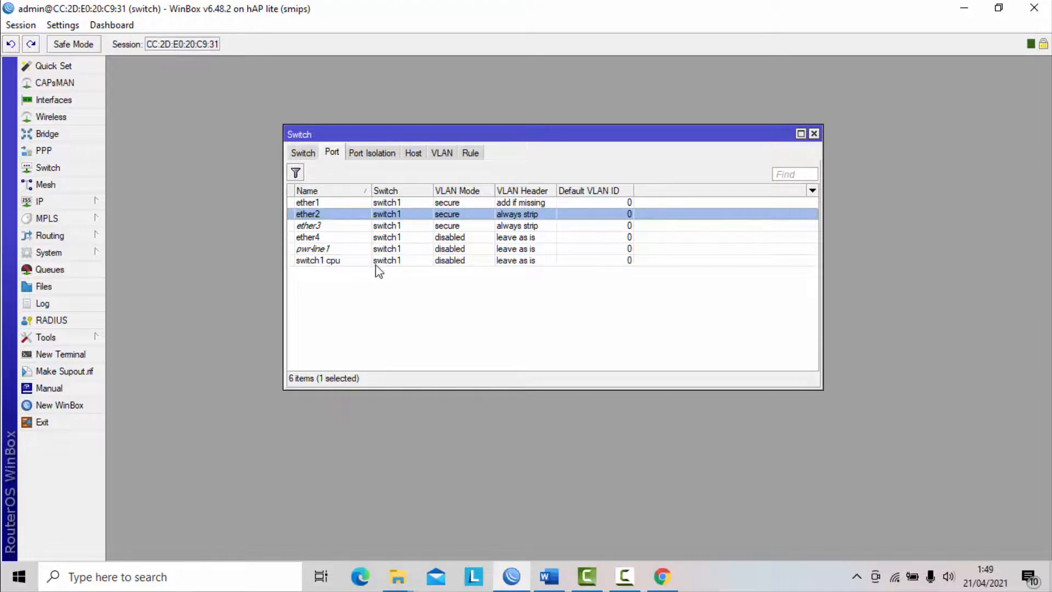
pyautogui.click(550, 576)
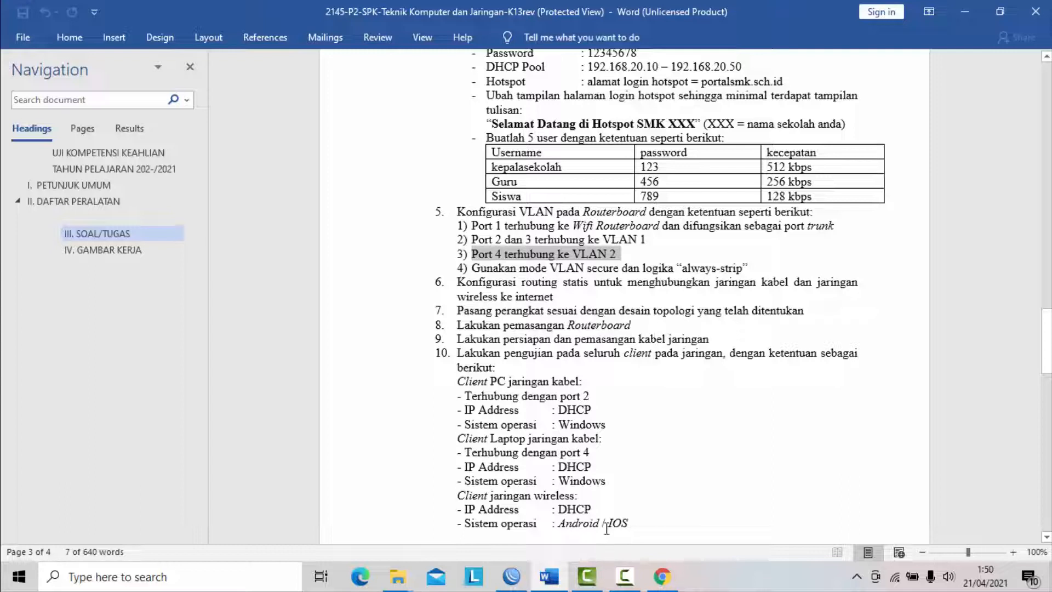
pyautogui.click(505, 582)
pyautogui.moveTo(561, 588)
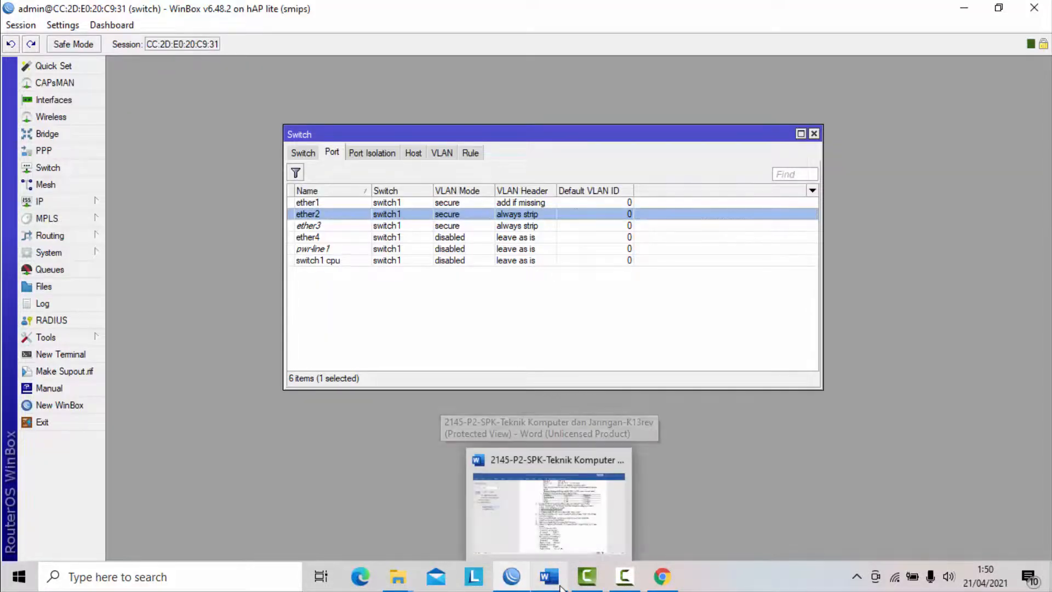
pyautogui.click(634, 577)
pyautogui.click(1013, 506)
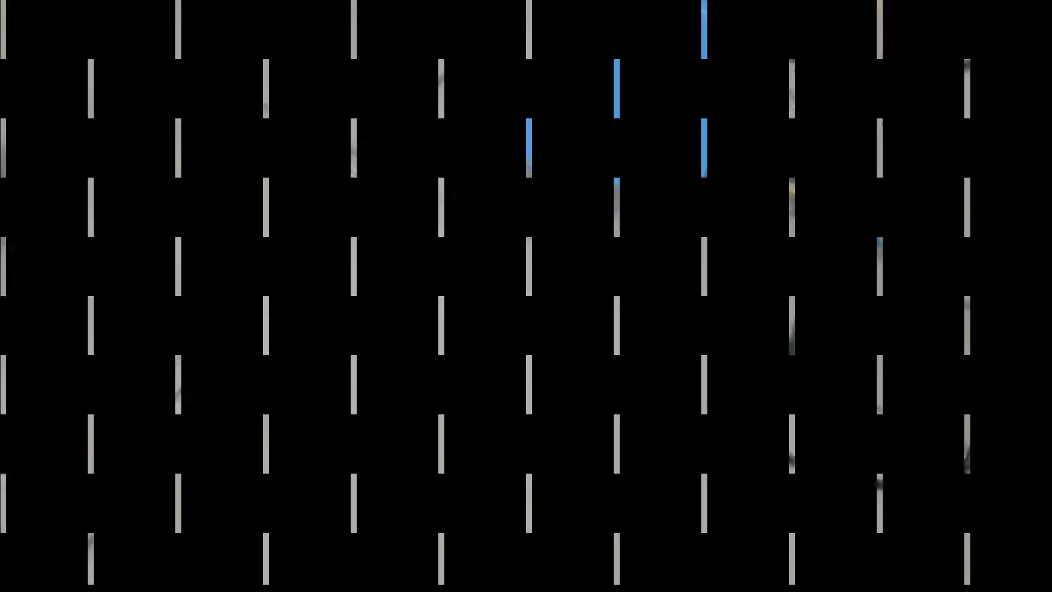
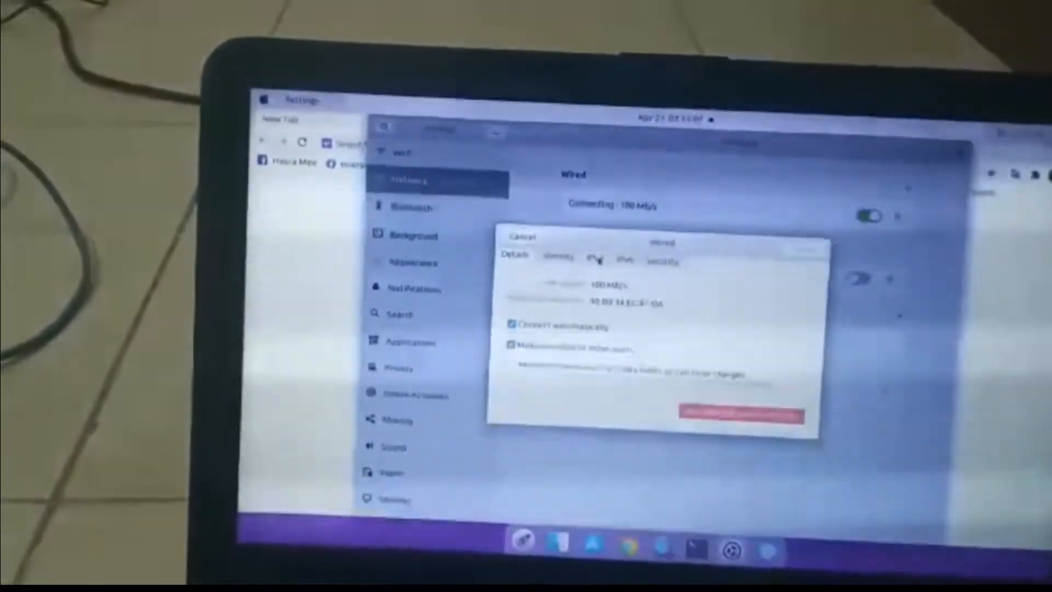
# - Check the IP settings of the client laptop's wired connection
pyautogui.click(597, 259)
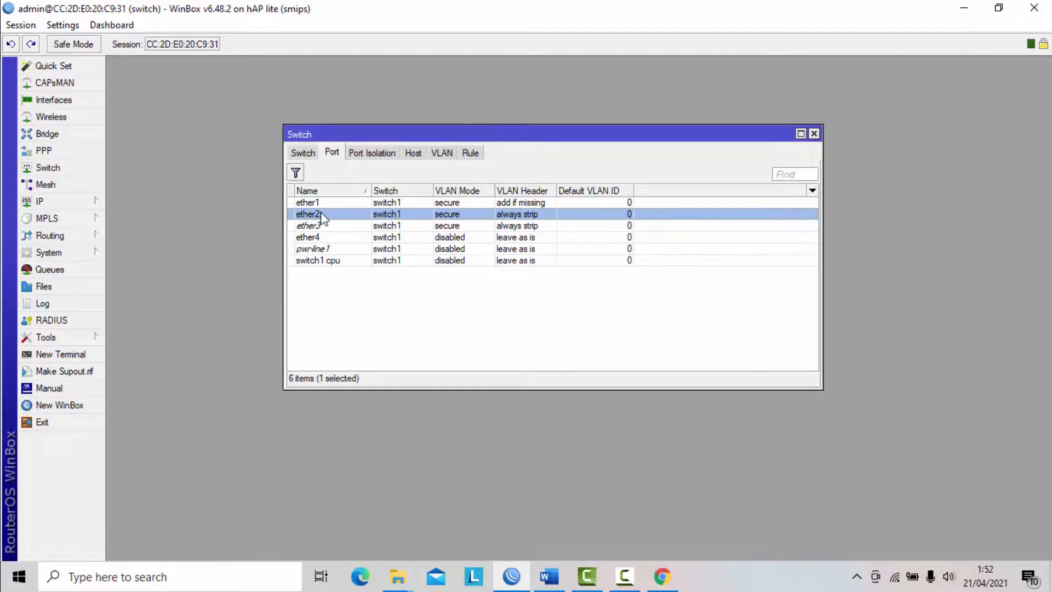
# - Set the default VLAN ID of switch port ether2 to 10 in WinBox and save it
pyautogui.doubleClick(336, 215)
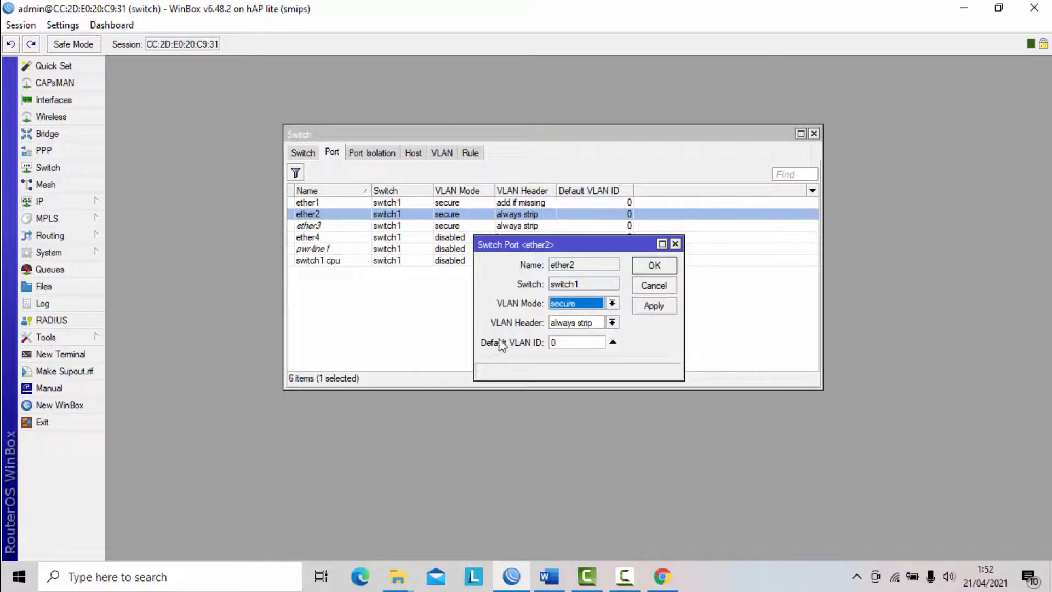
pyautogui.click(571, 344)
pyautogui.press('BackSpace')
pyautogui.write('10')
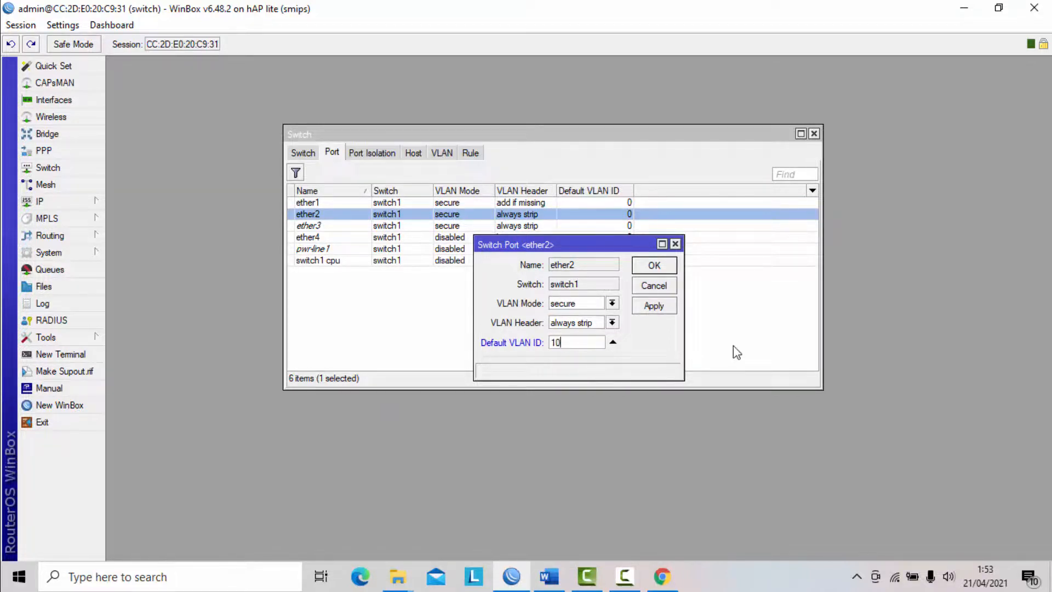
pyautogui.click(665, 305)
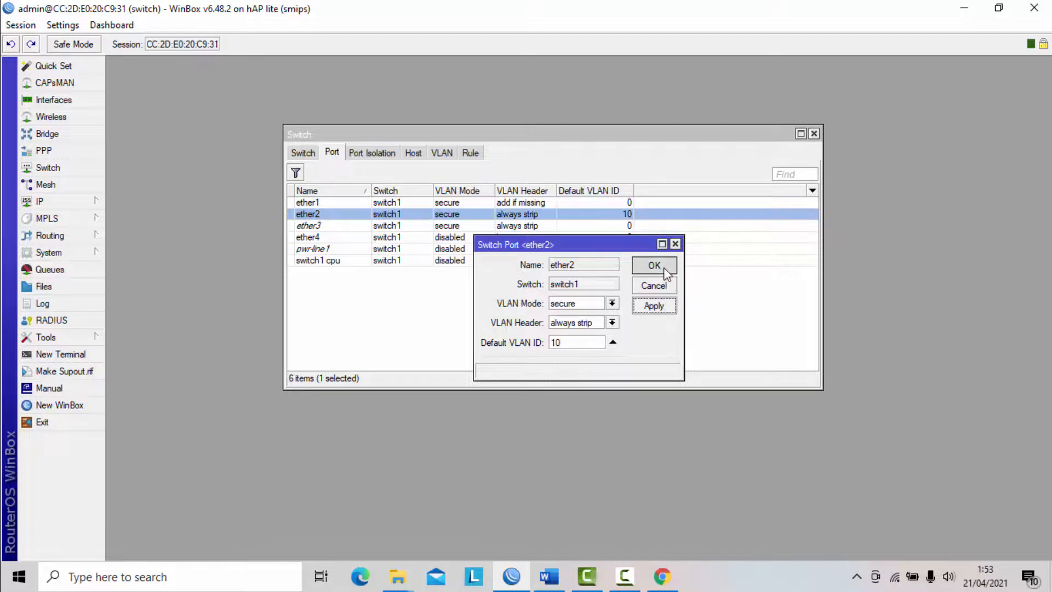
pyautogui.click(665, 269)
# - Set the default VLAN ID of switch port ether3 to 10 and save it
pyautogui.doubleClick(319, 227)
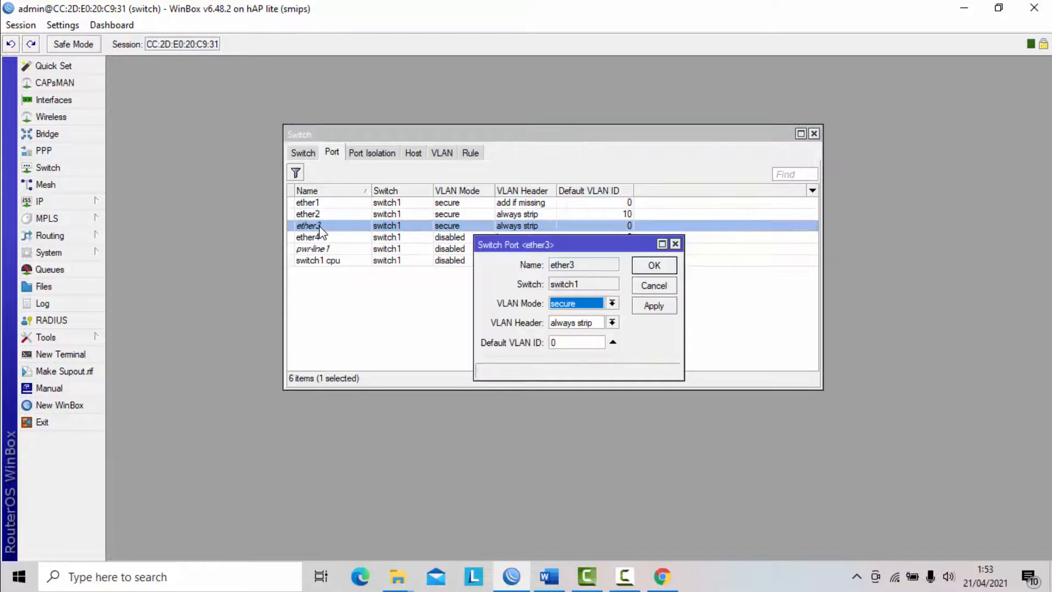
pyautogui.click(561, 344)
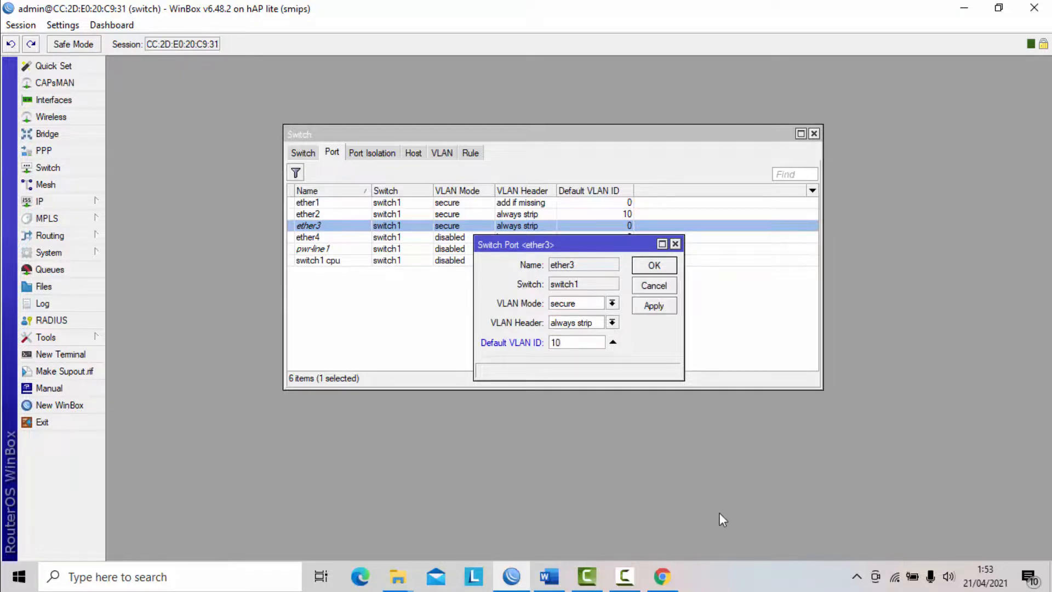
pyautogui.click(664, 308)
pyautogui.click(661, 267)
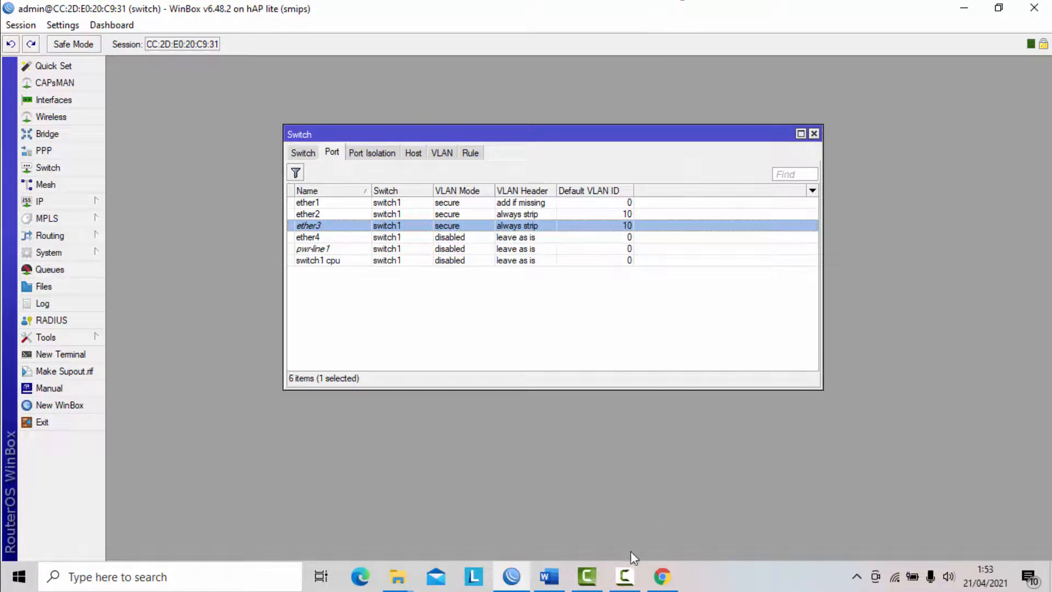
pyautogui.click(623, 571)
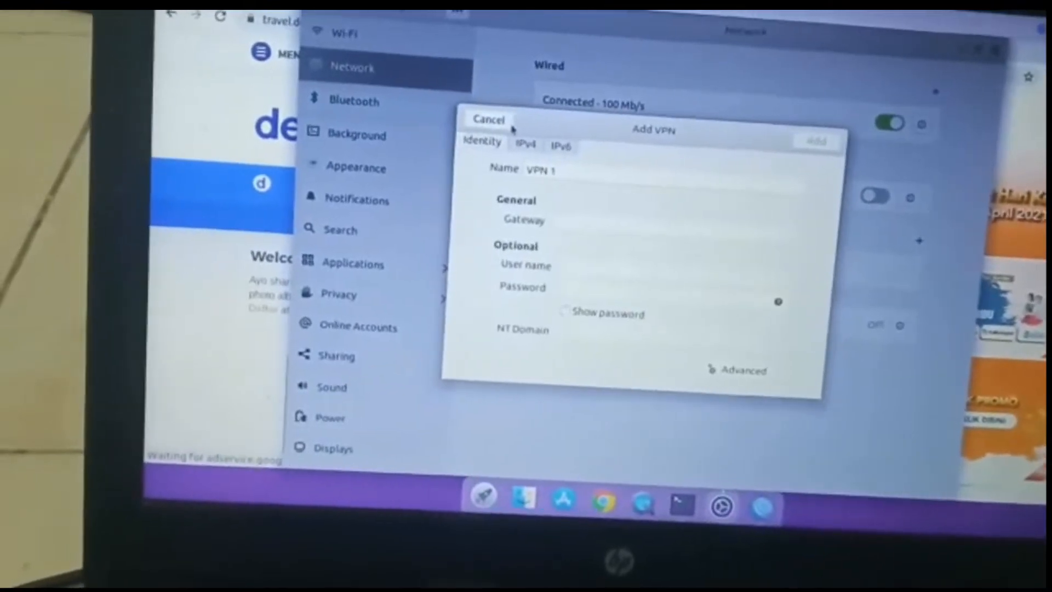
# - Dismiss the Add VPN dialog on the client laptop and turn its wired connection off and on again
pyautogui.click(476, 119)
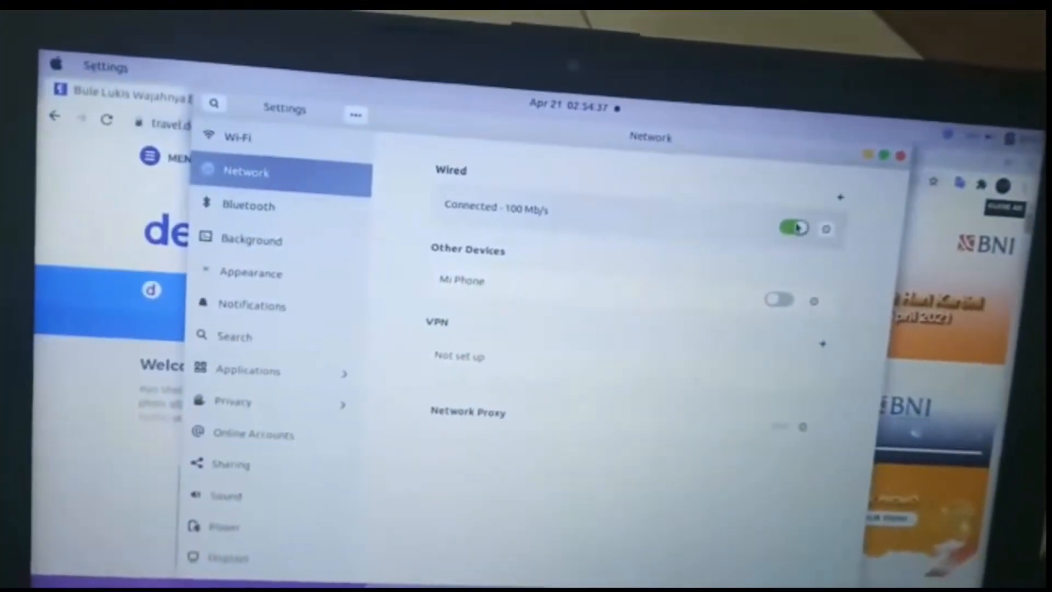
pyautogui.click(801, 235)
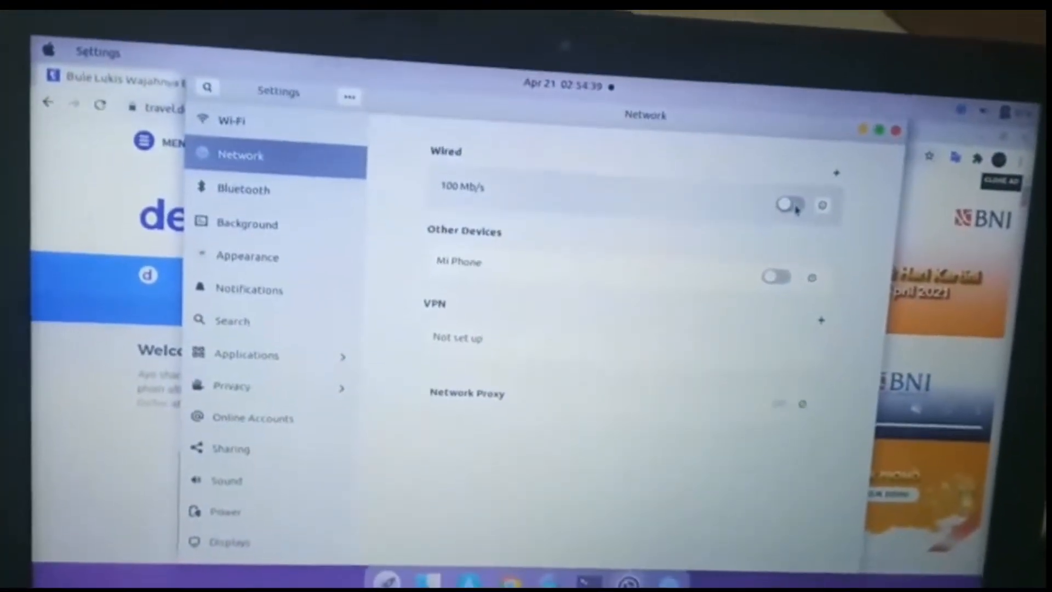
pyautogui.click(792, 194)
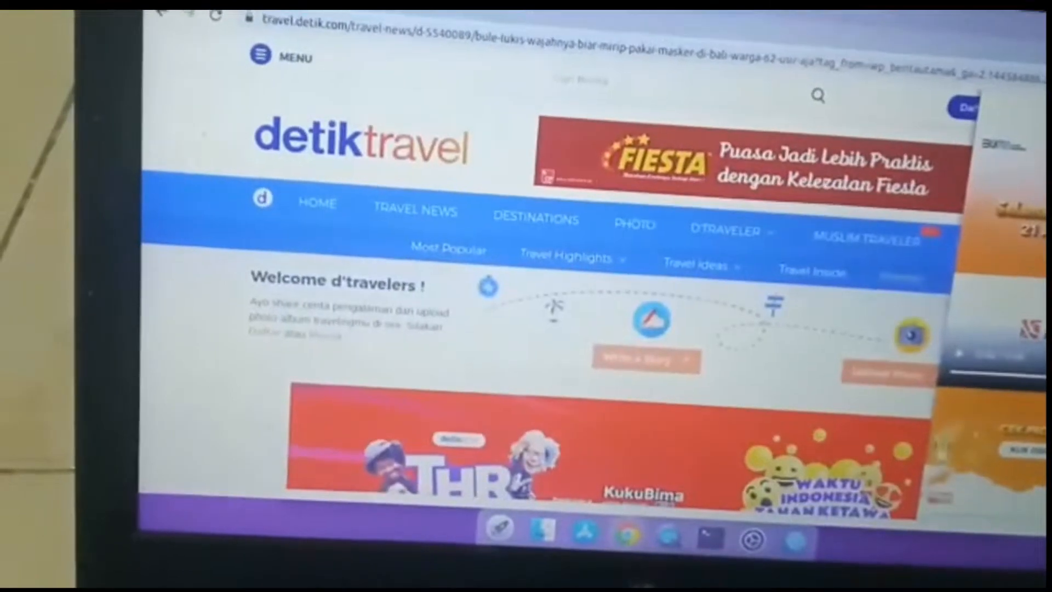
# - Test the client laptop's internet access by loading google.com in a new browser tab and a second site in another tab
pyautogui.hotkey('ctrl', 't')
pyautogui.write('google.com')
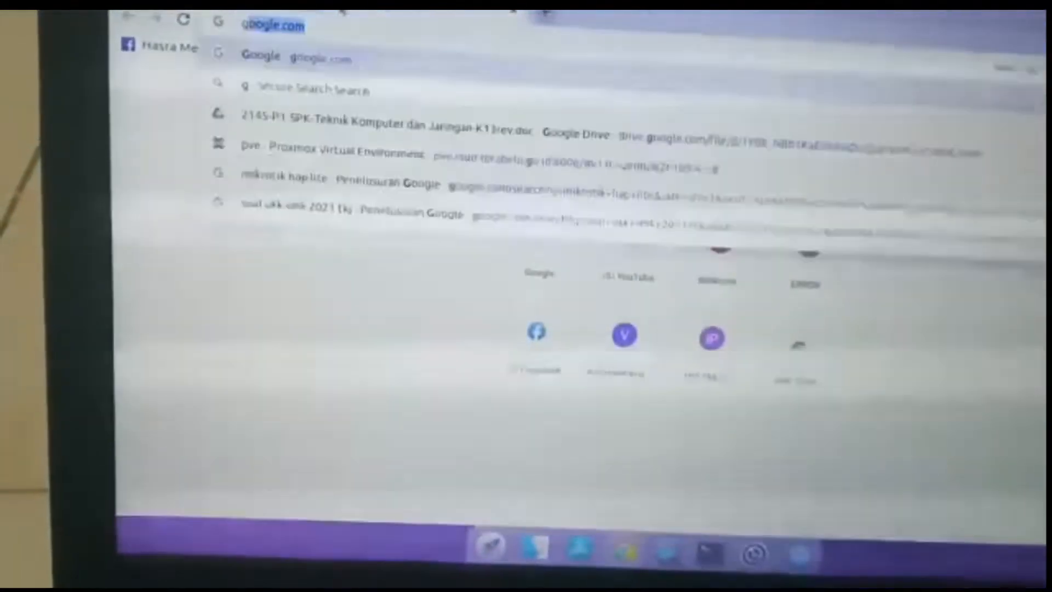
pyautogui.press('Return')
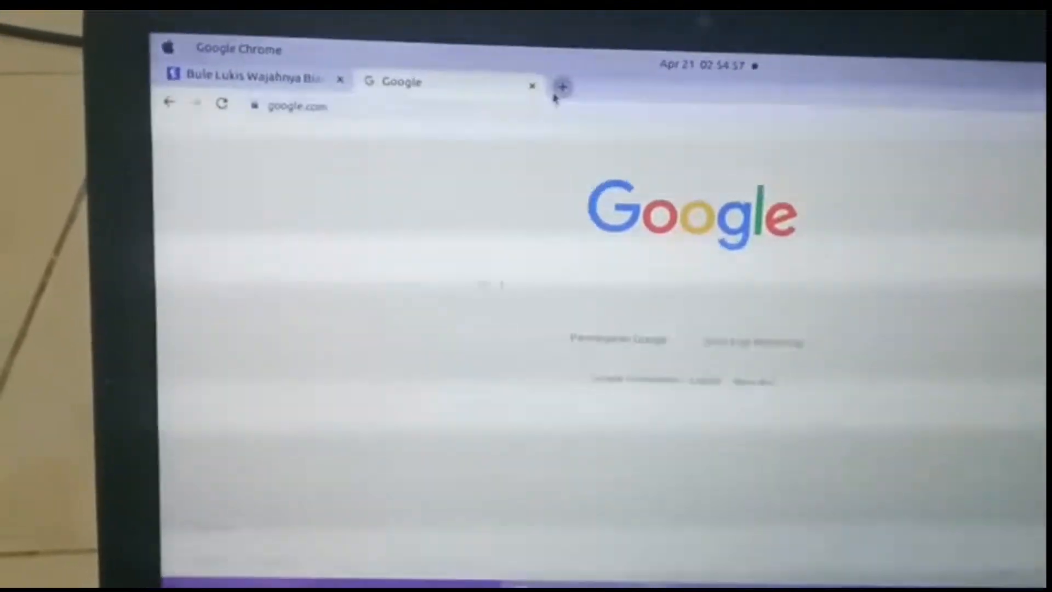
pyautogui.click(541, 62)
pyautogui.write('y')
pyautogui.press('Return')
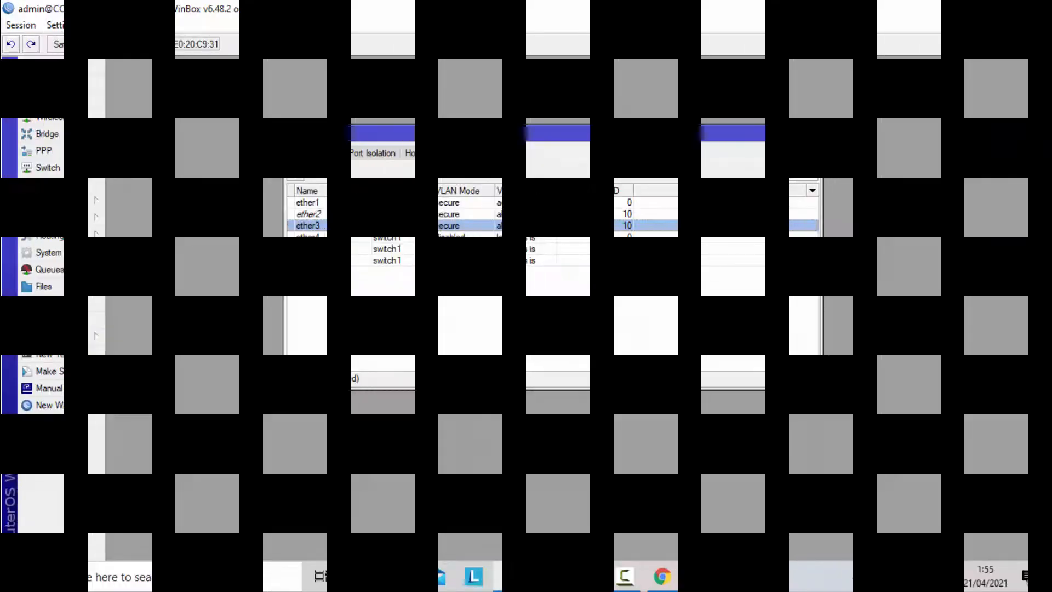
pyautogui.click(861, 575)
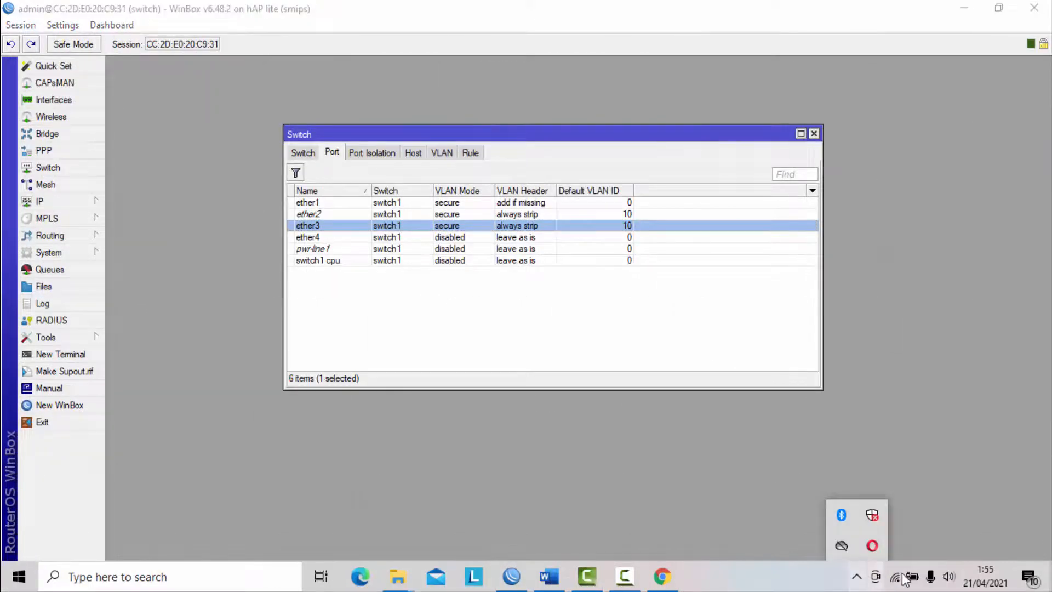
pyautogui.click(946, 530)
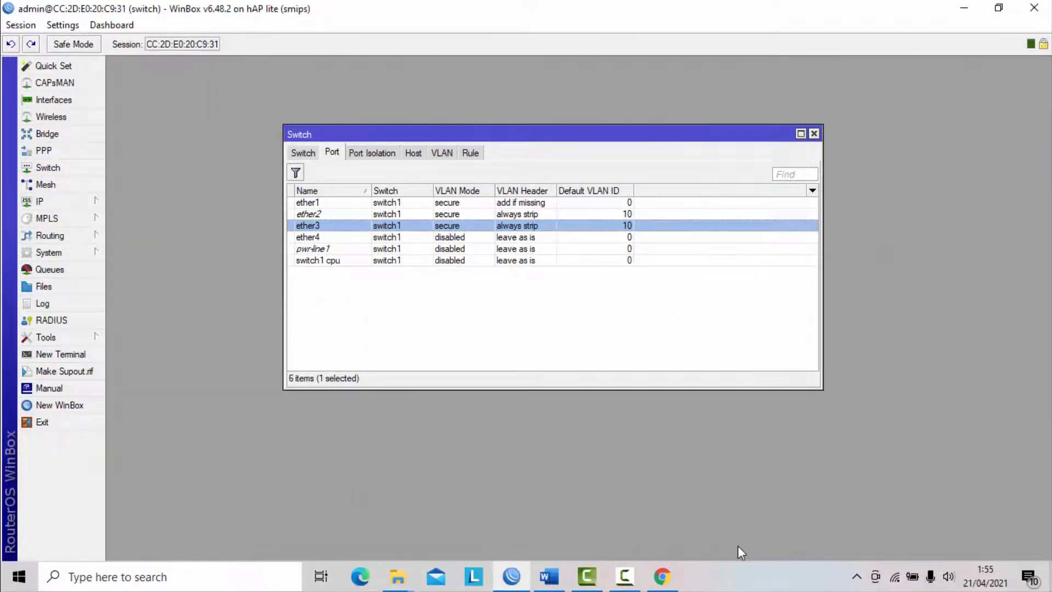
pyautogui.click(635, 579)
pyautogui.click(634, 580)
# - Add a switch VLAN on switch1 with VLAN ID 20 and ports ether1 and ether4, and save it
pyautogui.click(442, 157)
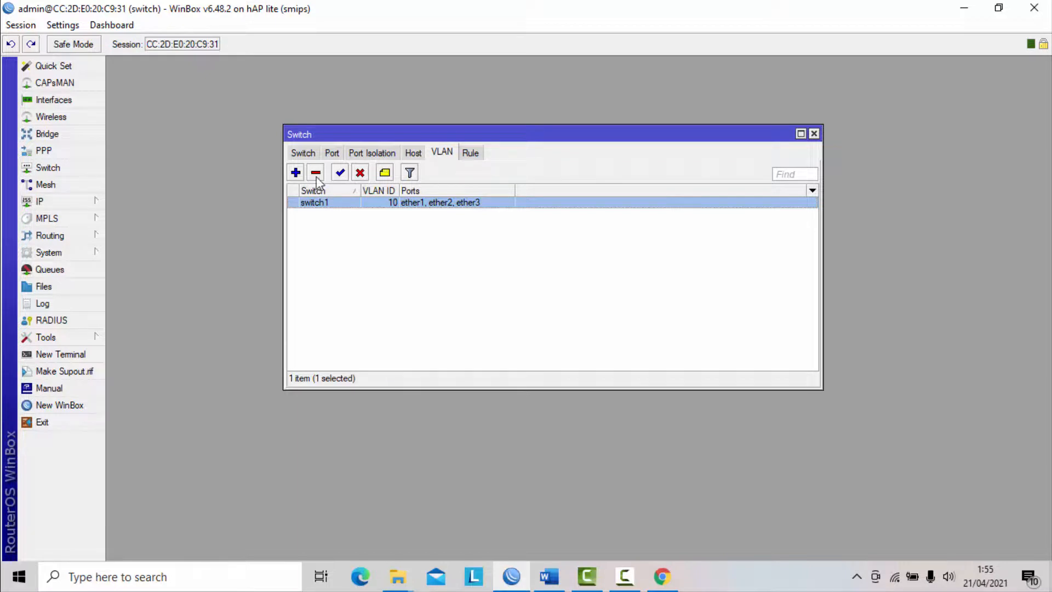
pyautogui.click(295, 173)
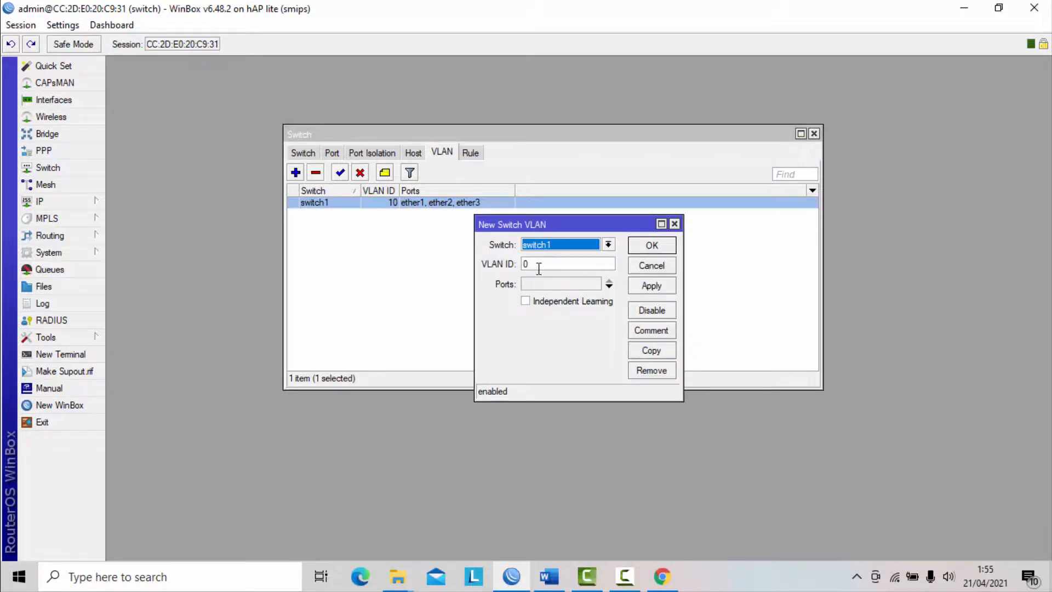
pyautogui.click(609, 287)
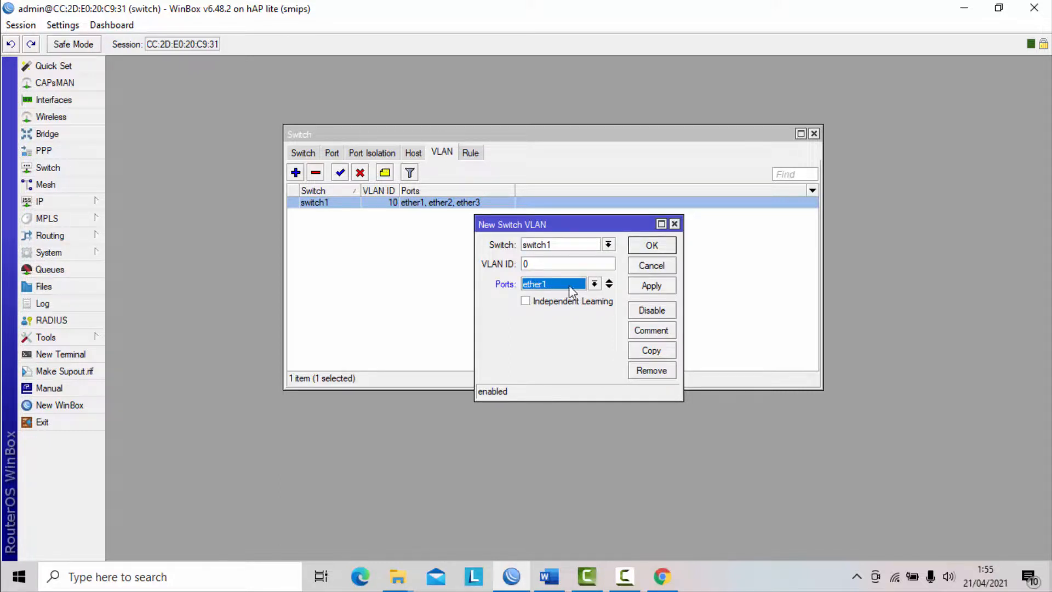
pyautogui.click(594, 284)
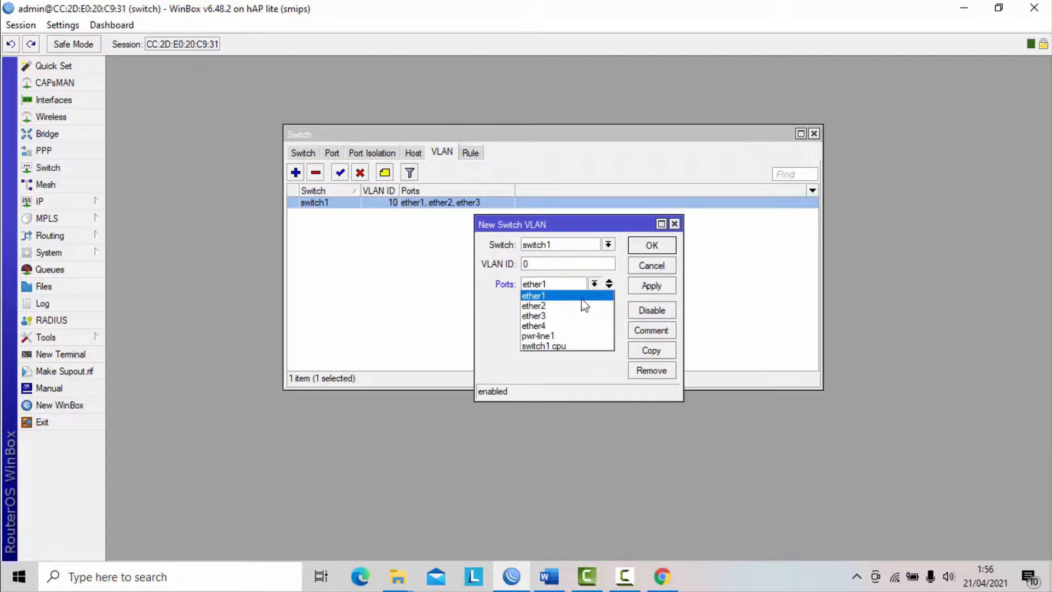
pyautogui.click(591, 294)
pyautogui.click(608, 286)
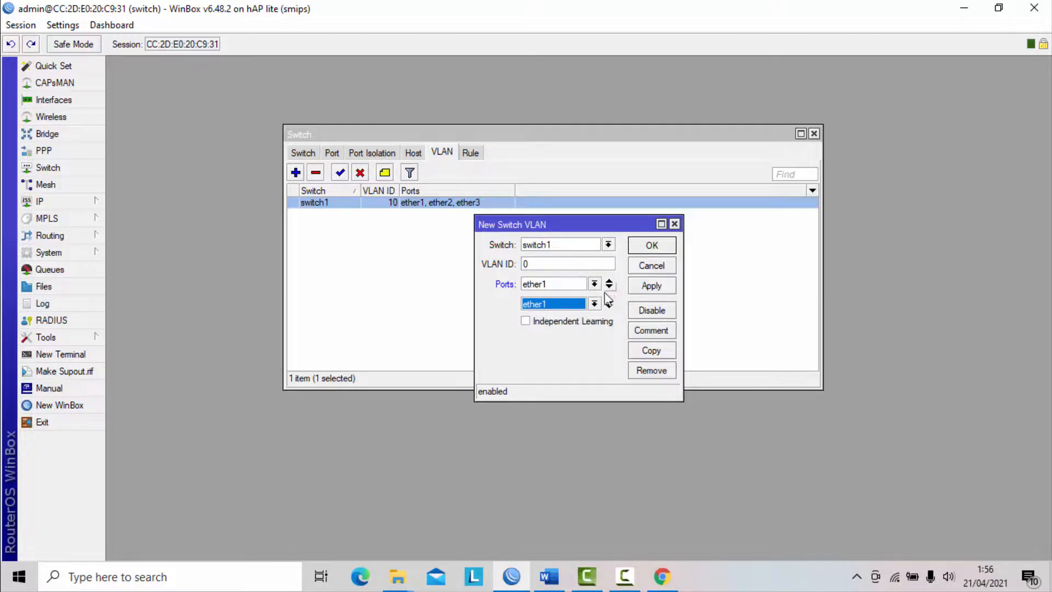
pyautogui.click(593, 304)
pyautogui.click(561, 346)
pyautogui.doubleClick(542, 265)
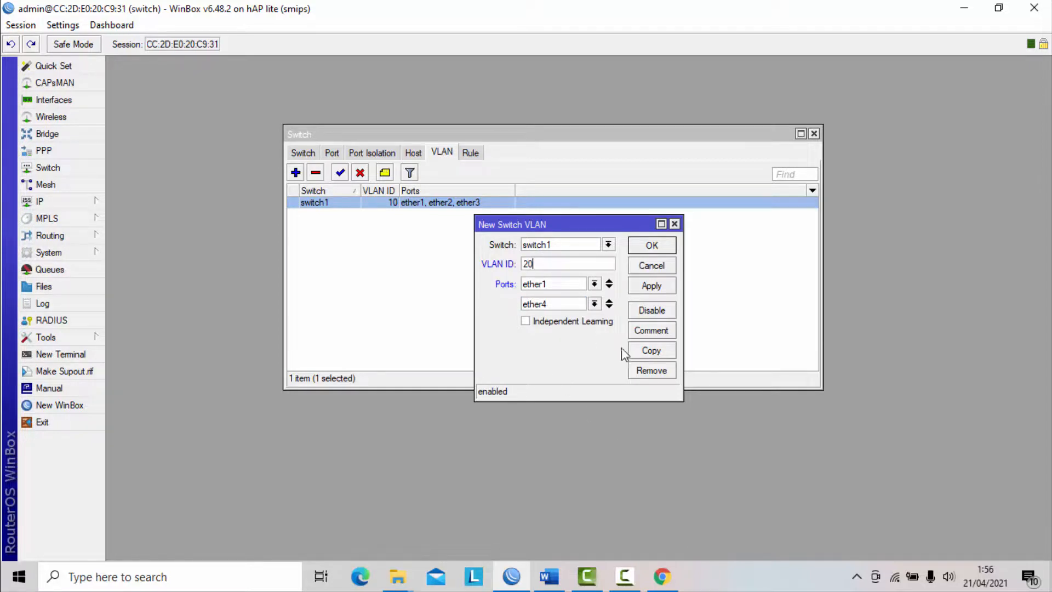
pyautogui.click(651, 288)
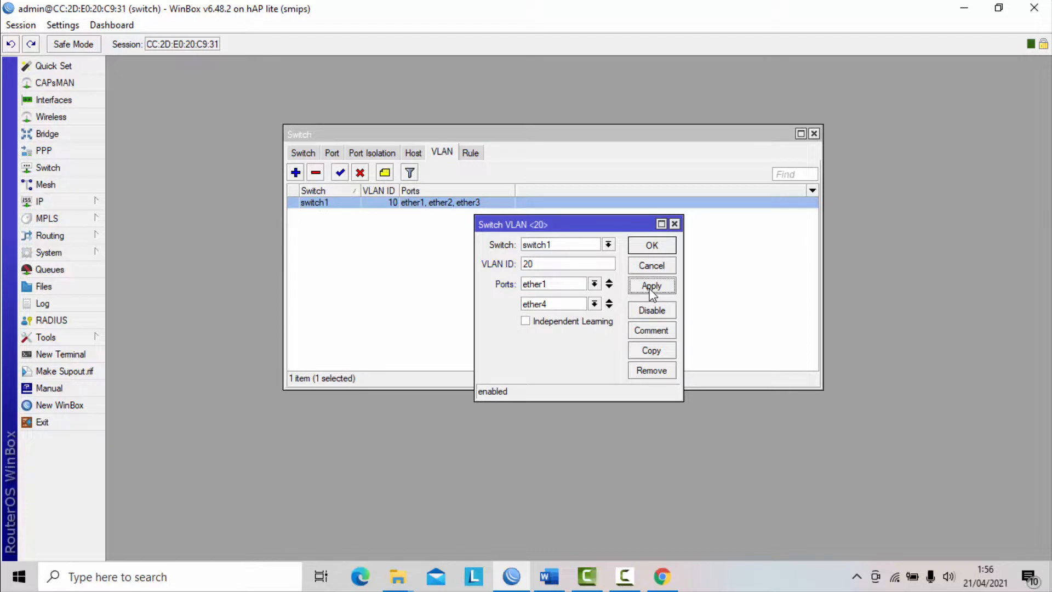
pyautogui.click(665, 246)
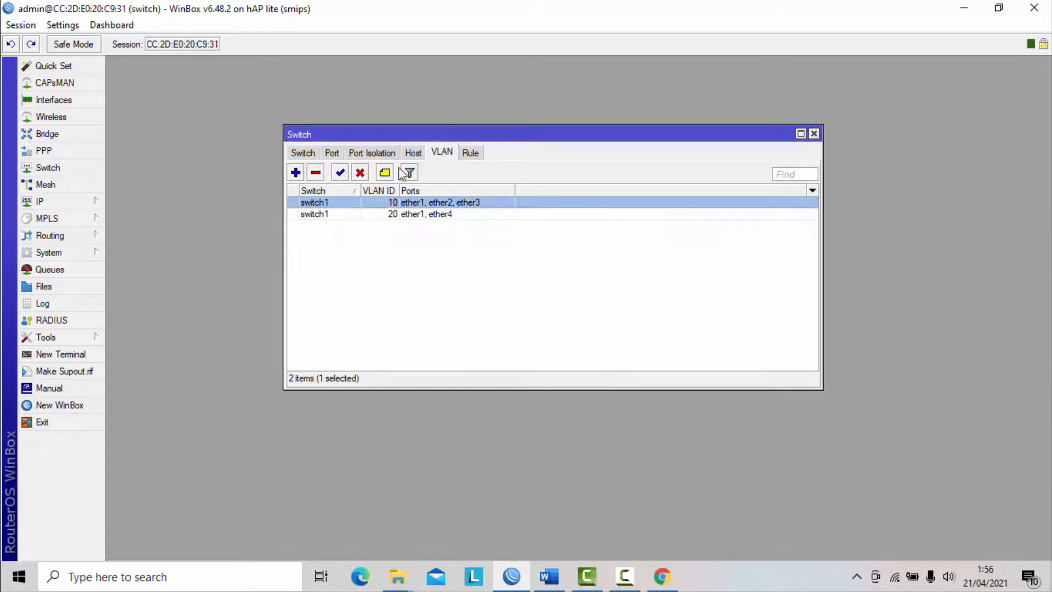
# - Set switch port ether4 to VLAN mode secure, VLAN header always strip and default VLAN ID 20, and save it
pyautogui.click(332, 153)
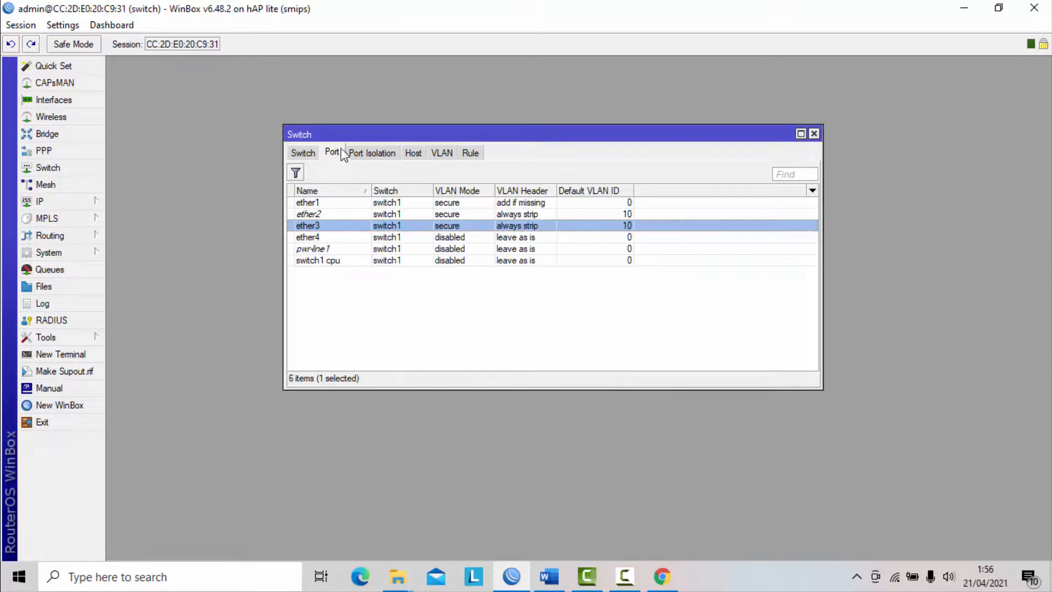
pyautogui.click(309, 238)
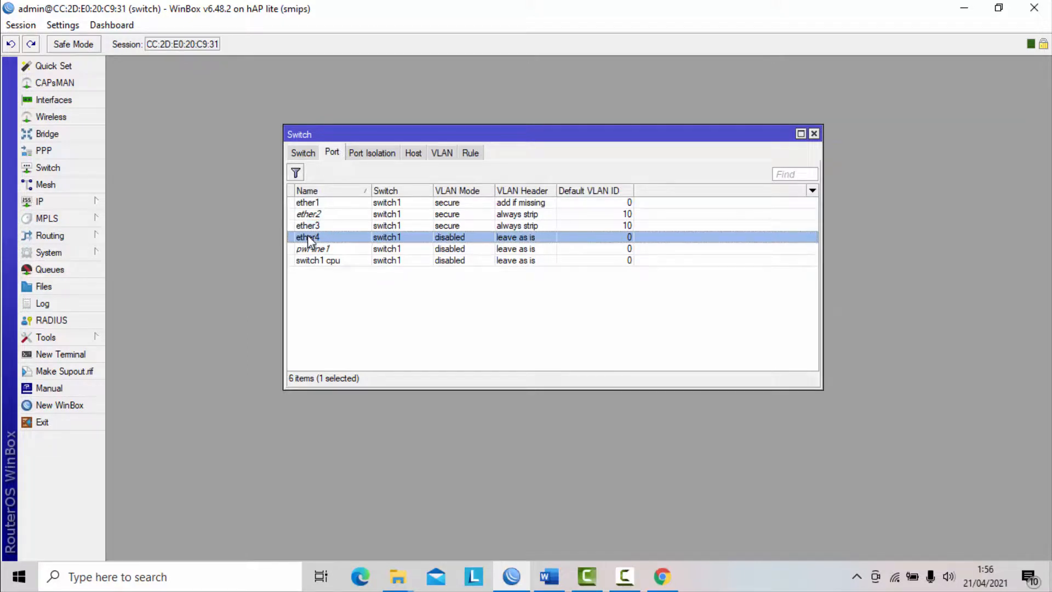
pyautogui.doubleClick(310, 238)
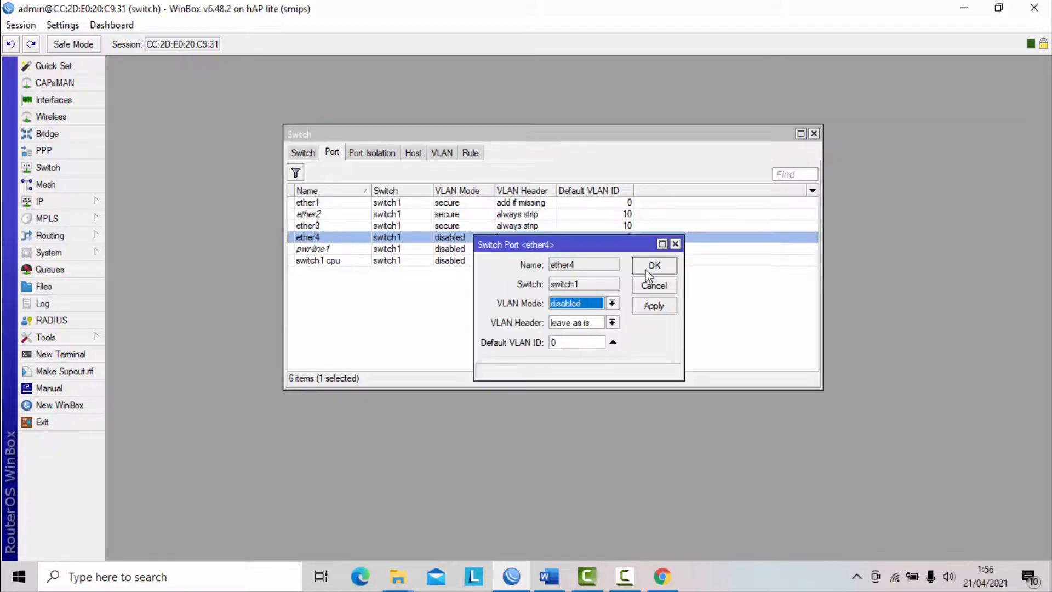
pyautogui.click(610, 304)
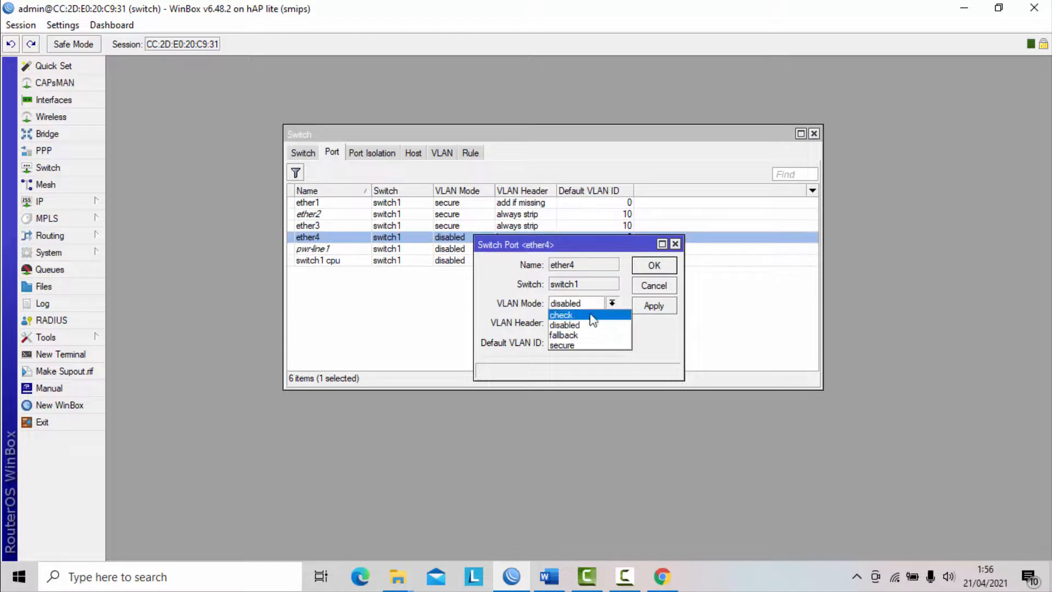
pyautogui.click(574, 346)
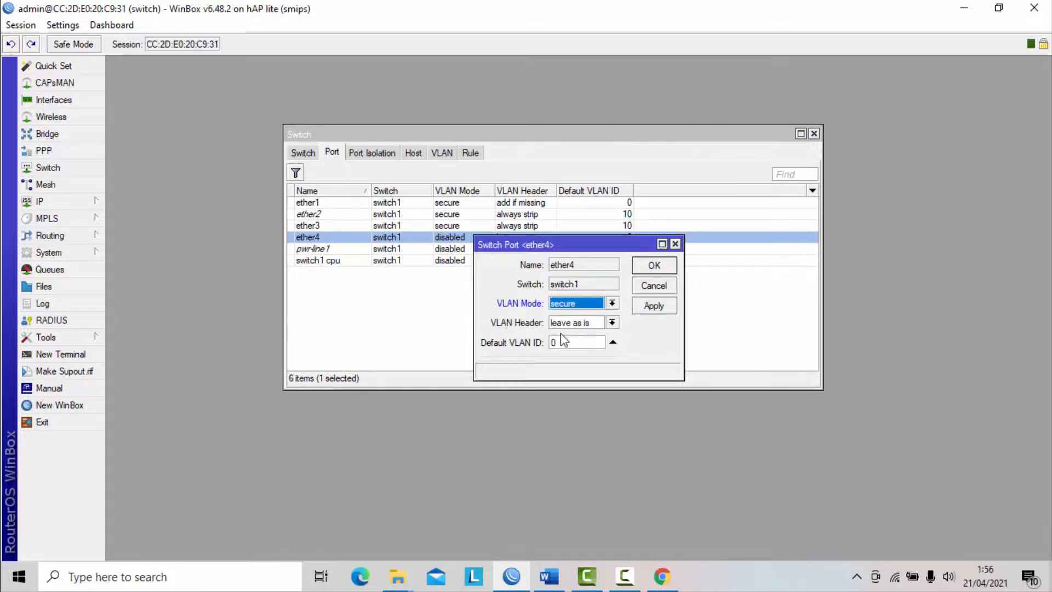
pyautogui.click(612, 323)
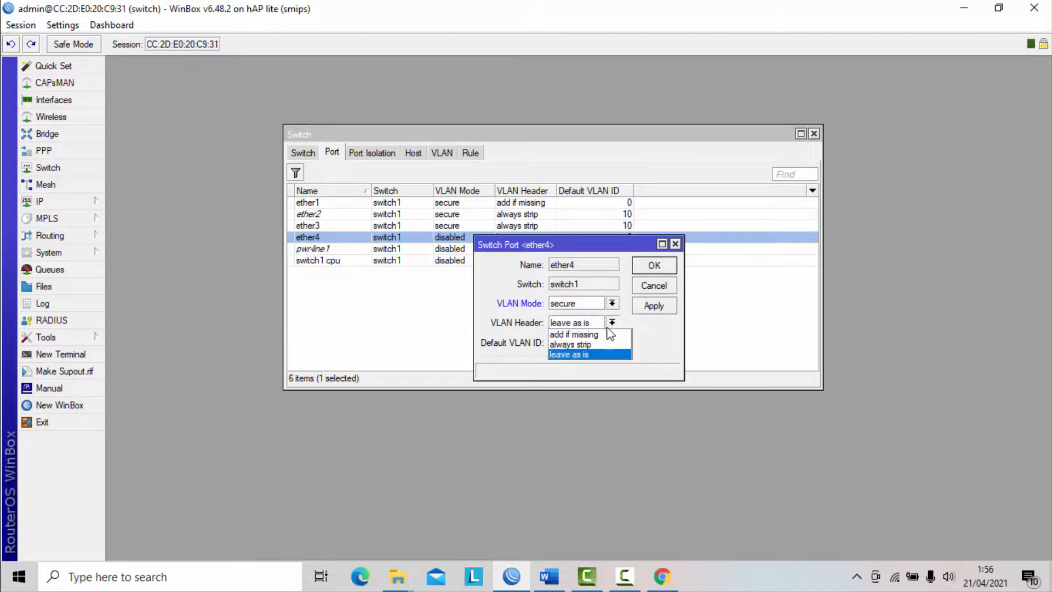
pyautogui.click(579, 345)
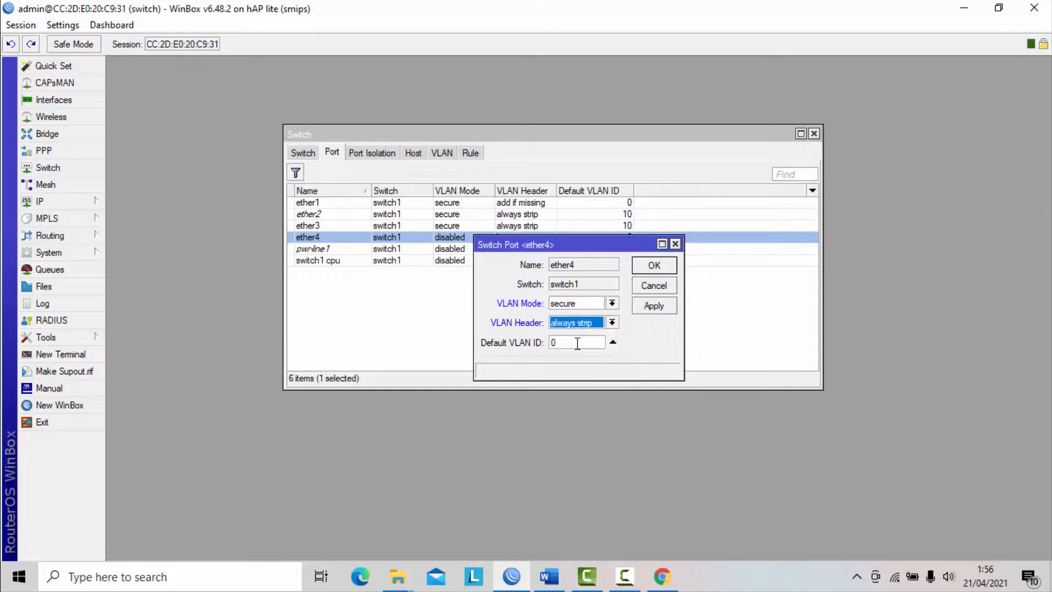
pyautogui.click(580, 341)
pyautogui.press('BackSpace')
pyautogui.write('20')
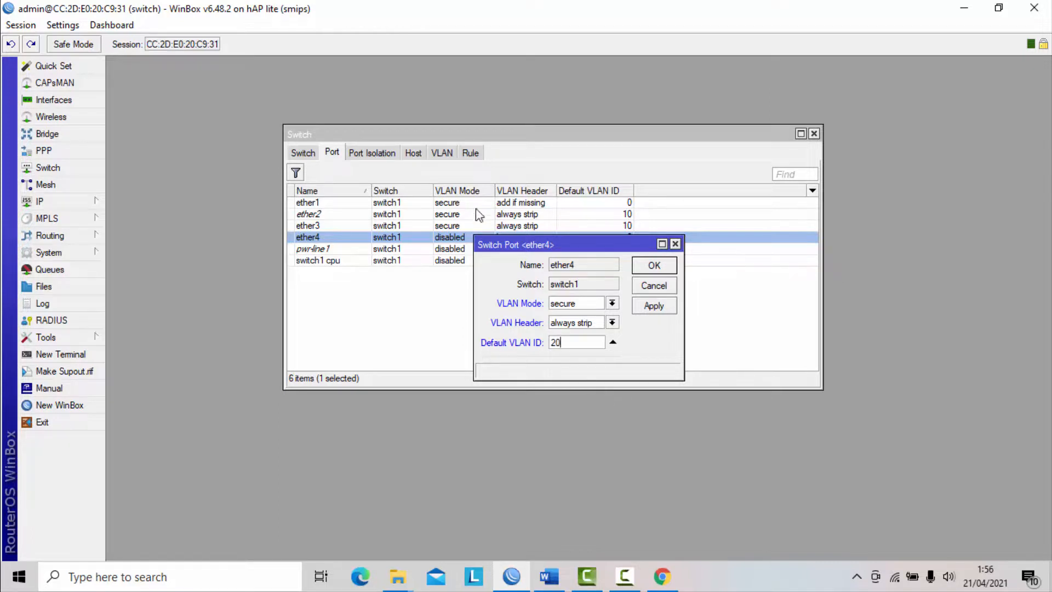
pyautogui.click(652, 306)
pyautogui.click(657, 267)
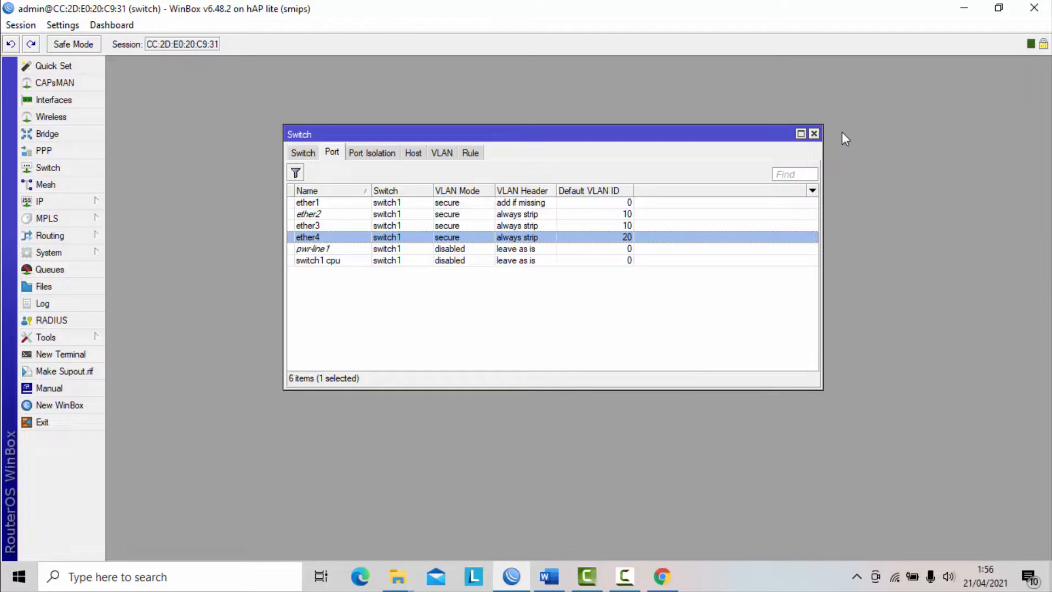
# - Switch to the Word exam document and review its VLAN, static routing and client testing requirements
pyautogui.hotkey('alt', 'Tab')
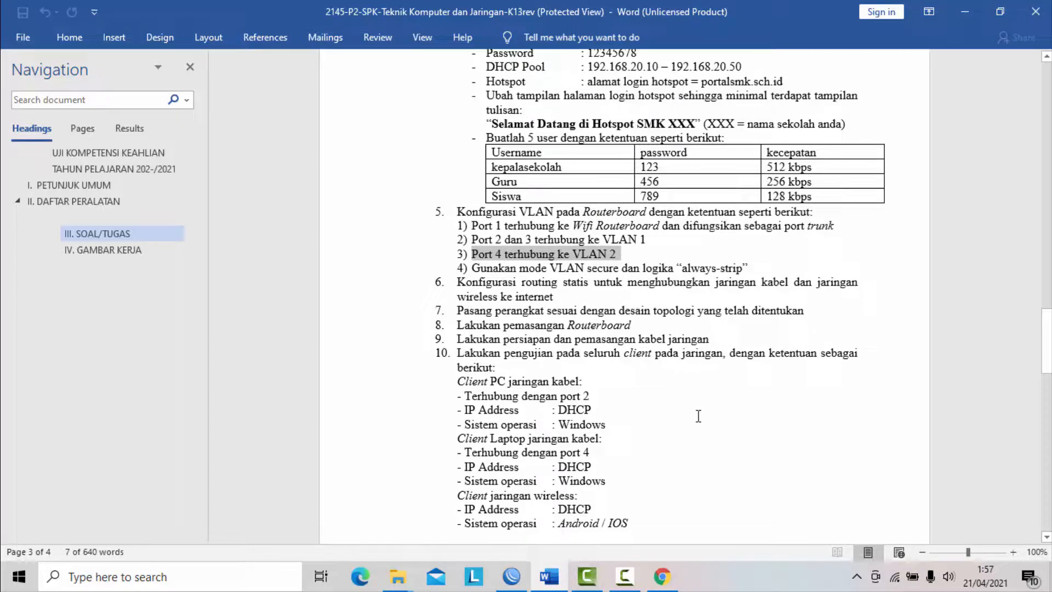
pyautogui.scroll(-1, 668, 408)
pyautogui.scroll(4, 669, 411)
pyautogui.scroll(10, 669, 409)
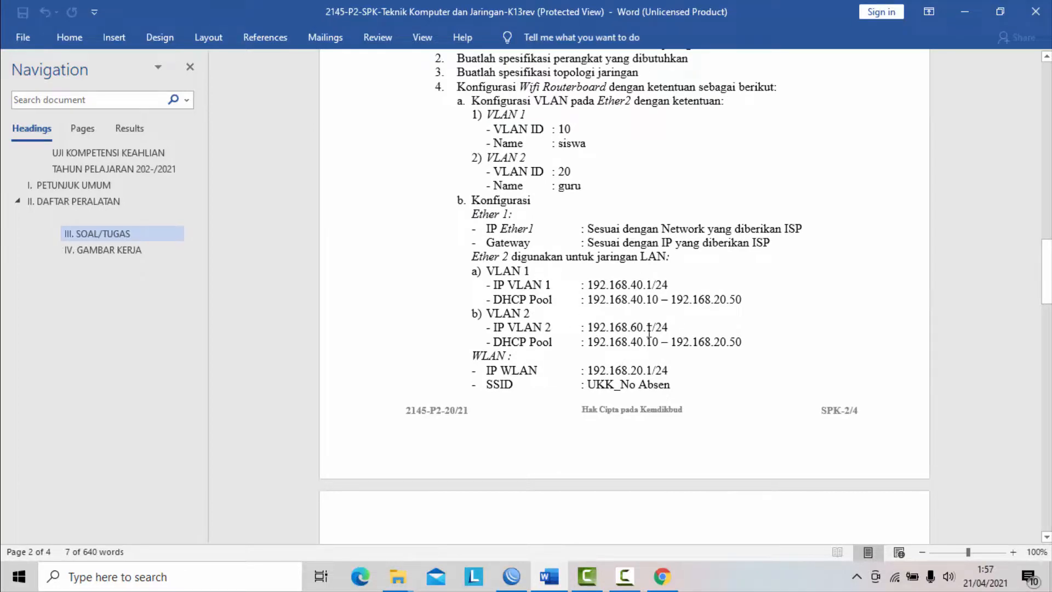
pyautogui.scroll(-8, 720, 310)
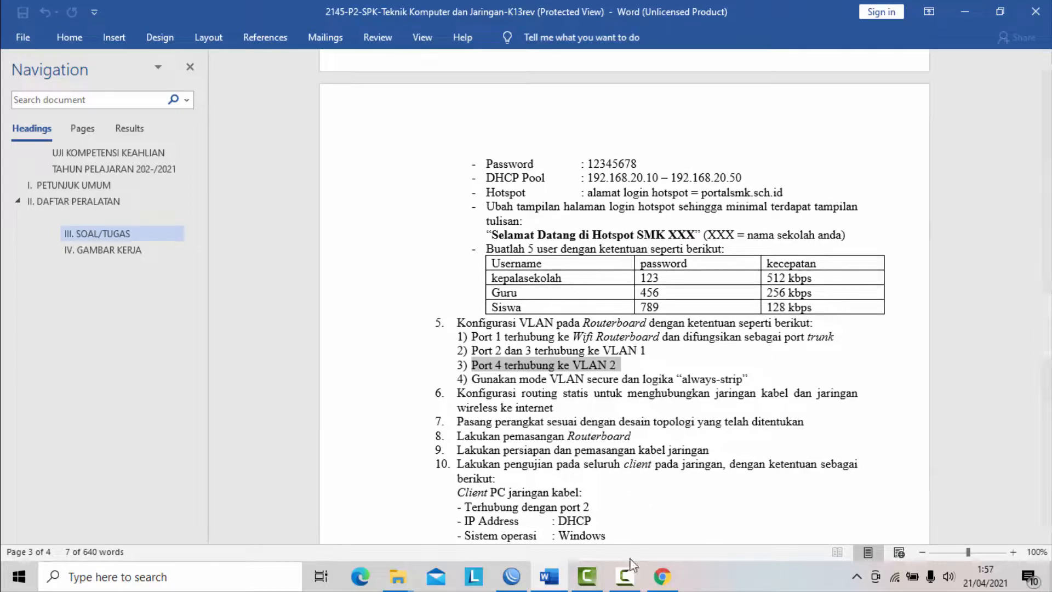
pyautogui.scroll(-2, 651, 496)
pyautogui.scroll(-3, 651, 497)
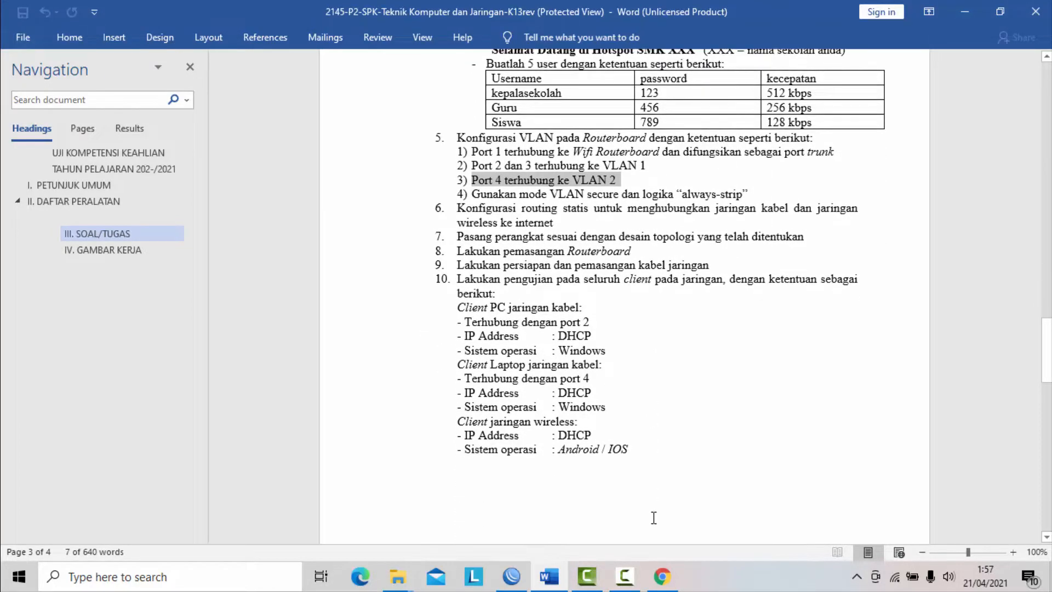
pyautogui.click(625, 576)
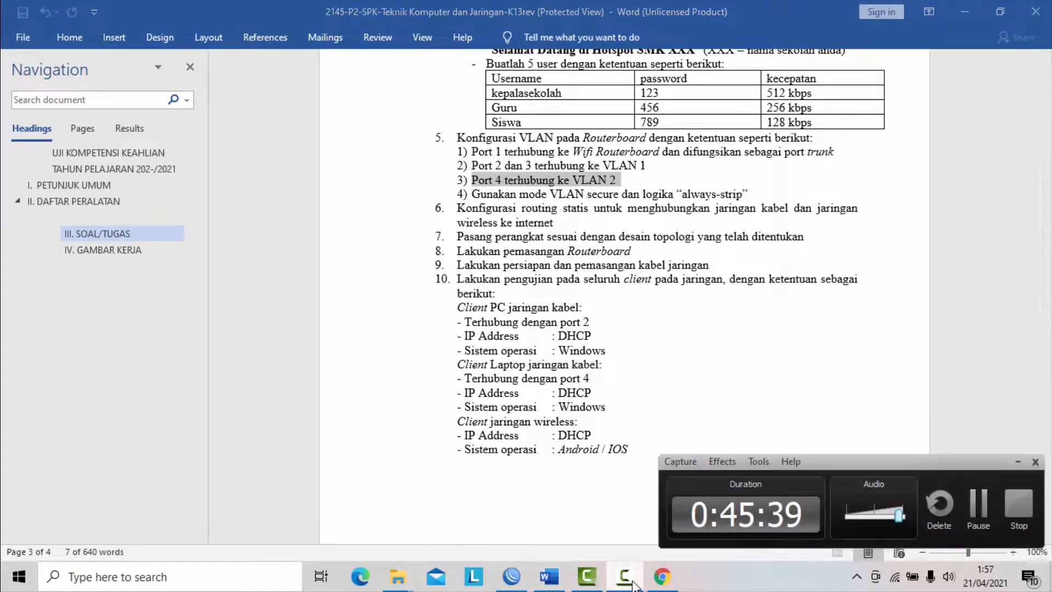